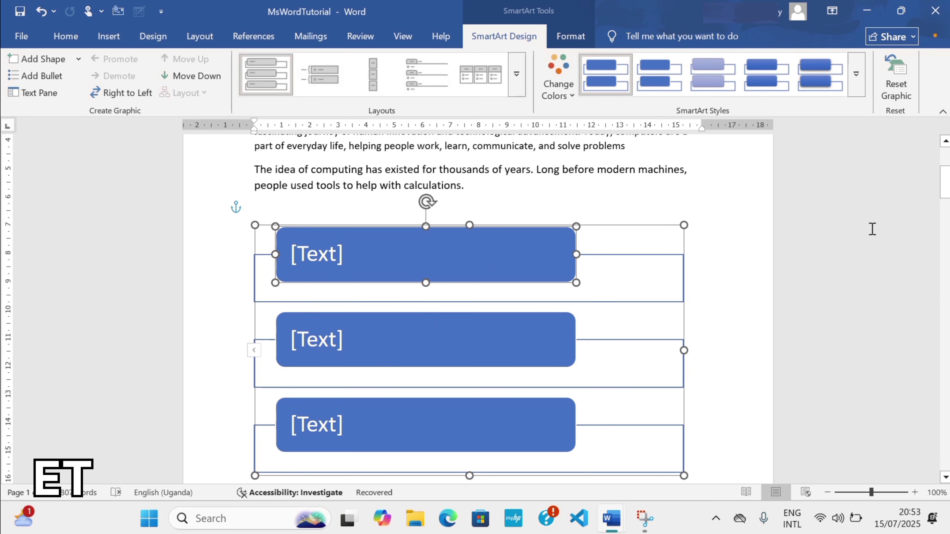
# Step: Shrink the SmartArt graphic proportionally from its lower corner to about 9 cm wide
pyautogui.moveTo(870, 492); pyautogui.dragTo(846, 493)
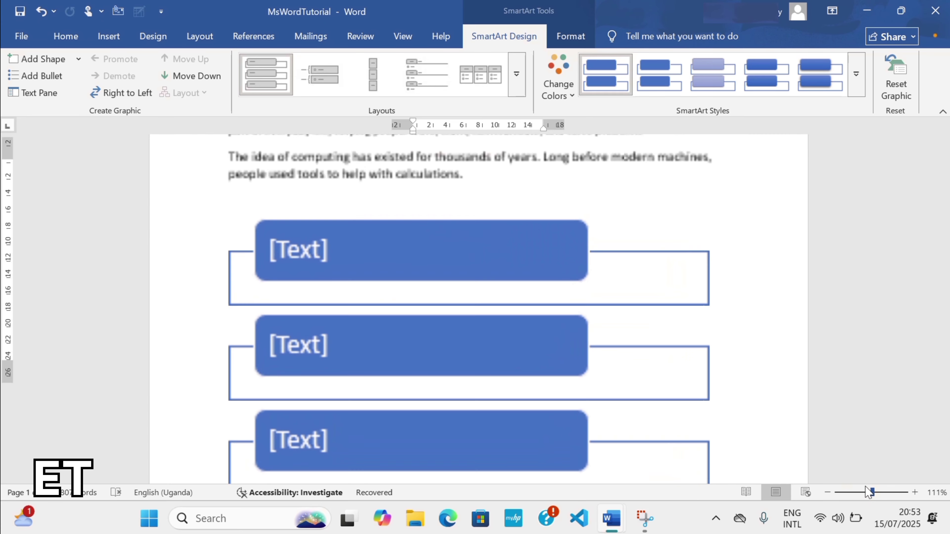
pyautogui.click(872, 492)
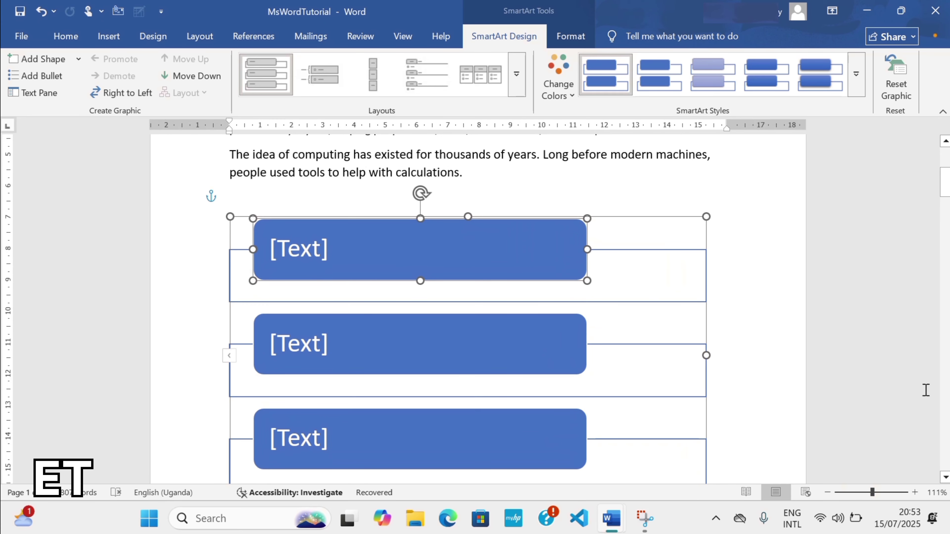
pyautogui.click(868, 493)
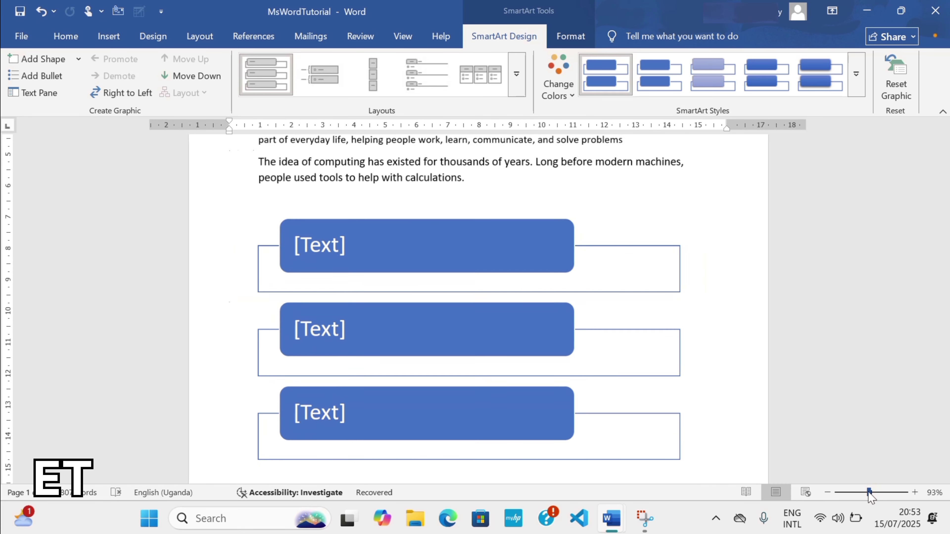
pyautogui.moveTo(945, 176)
pyautogui.mouseDown()
pyautogui.moveTo(944, 189)
pyautogui.moveTo(945, 178)
pyautogui.mouseUp()
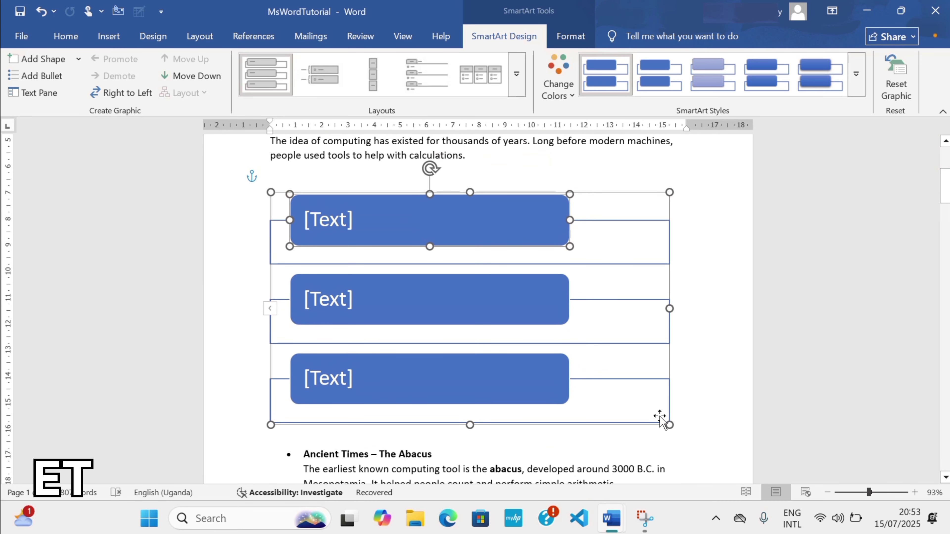
pyautogui.moveTo(669, 424); pyautogui.dragTo(511, 303)
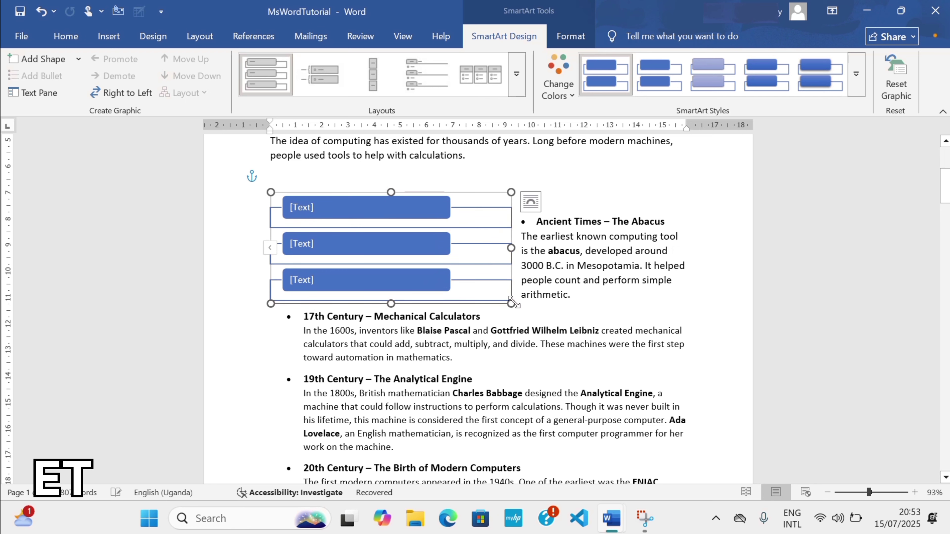
# Step: Set the SmartArt graphic's text wrapping to In Line with Text and select its first box
pyautogui.click(532, 203)
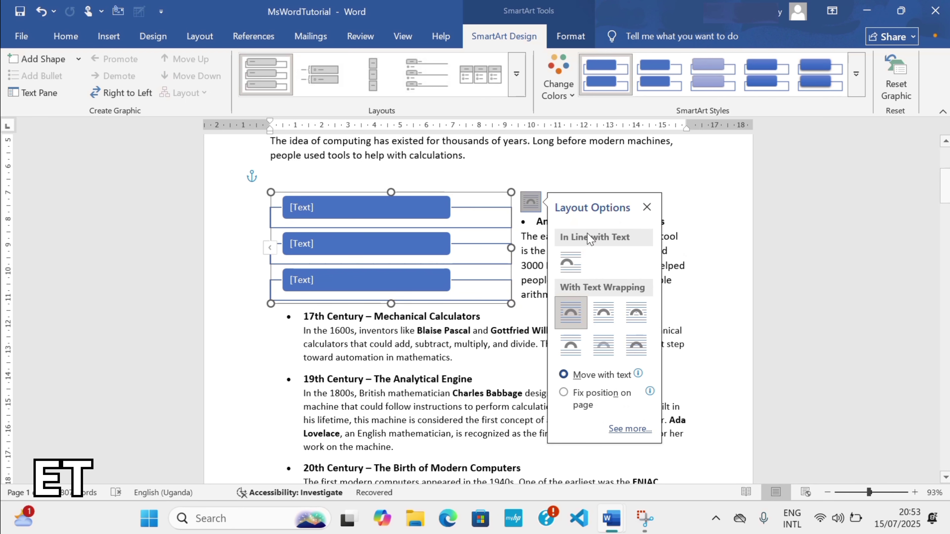
pyautogui.click(570, 261)
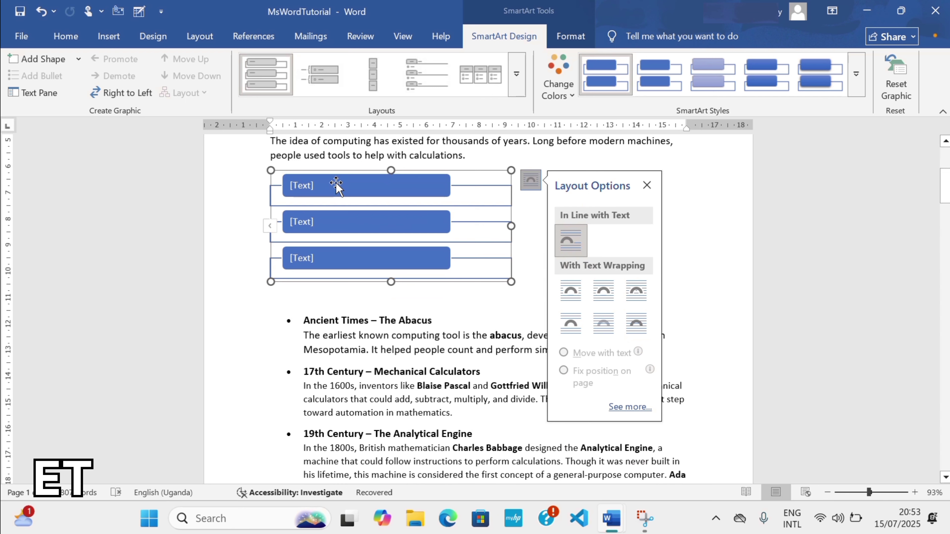
pyautogui.click(428, 183)
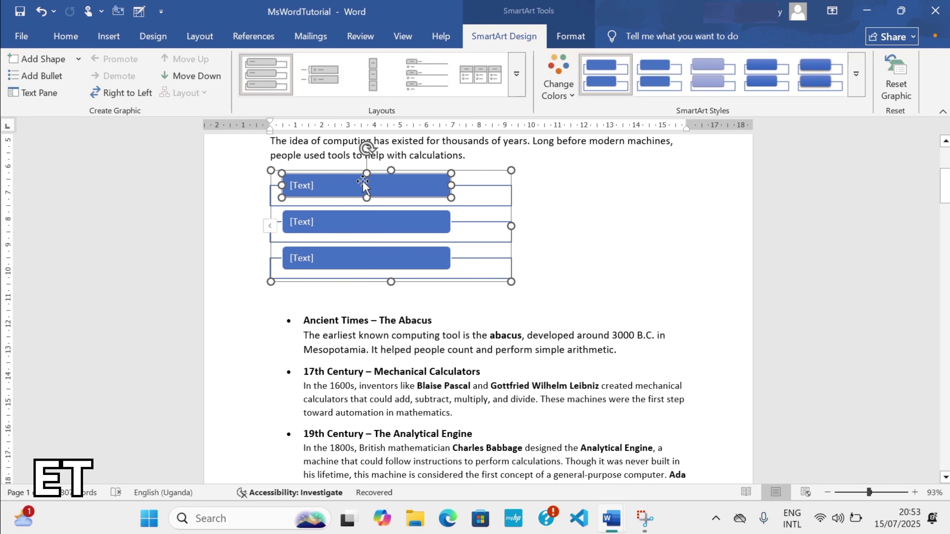
pyautogui.click(517, 75)
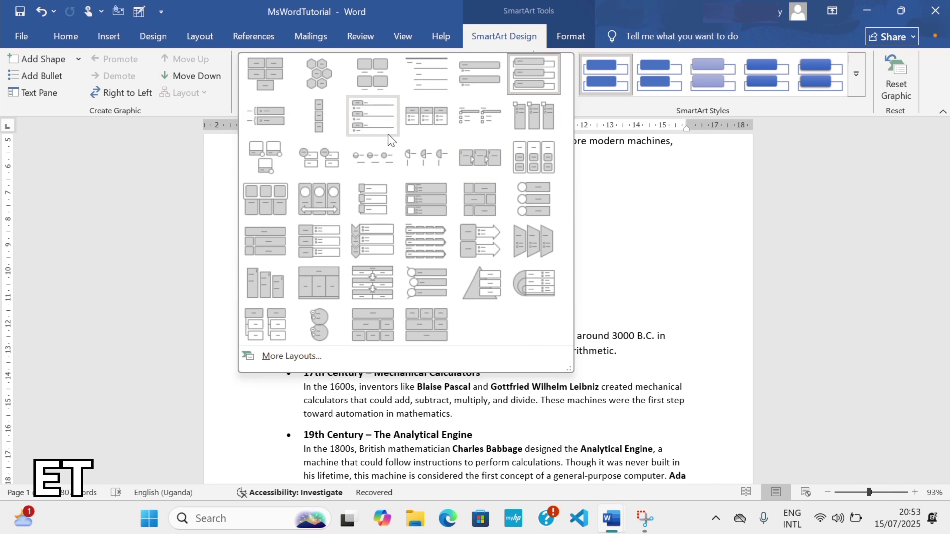
pyautogui.click(586, 179)
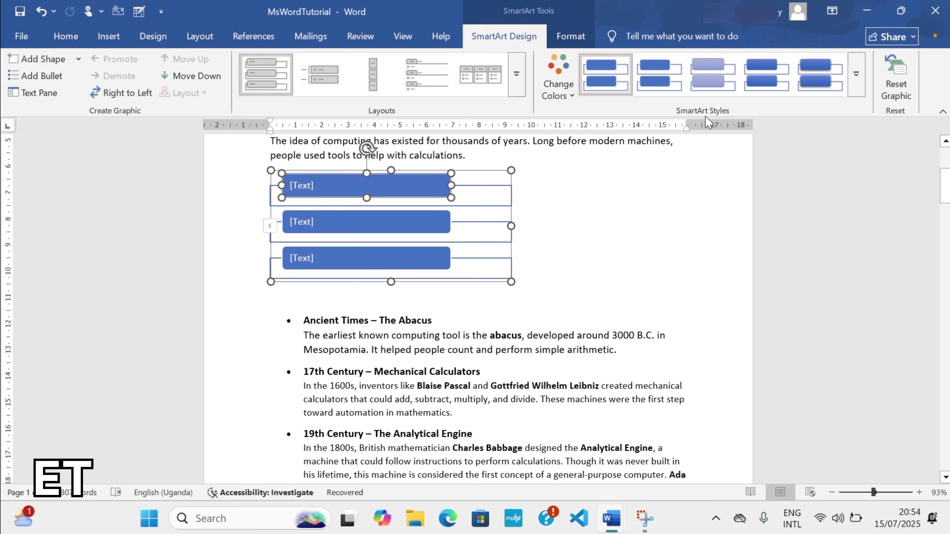
pyautogui.click(561, 61)
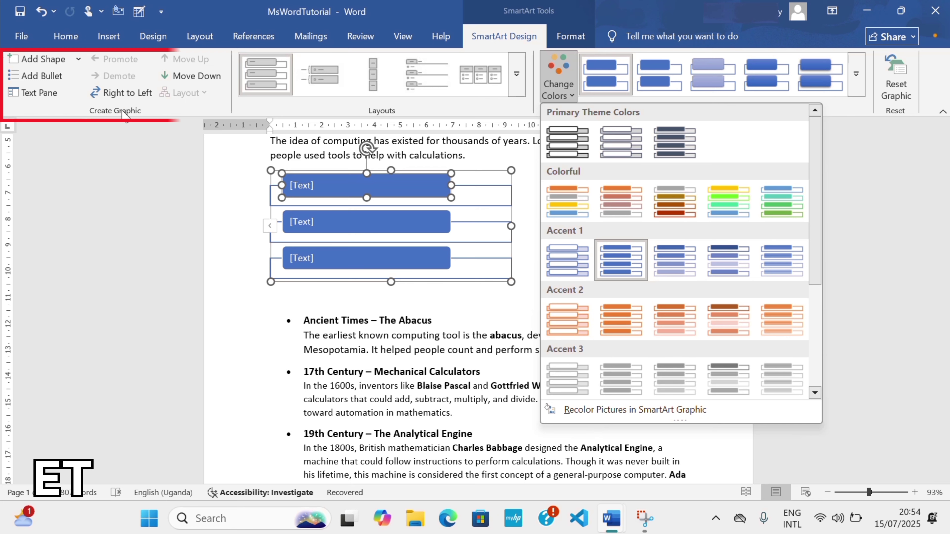
pyautogui.click(397, 207)
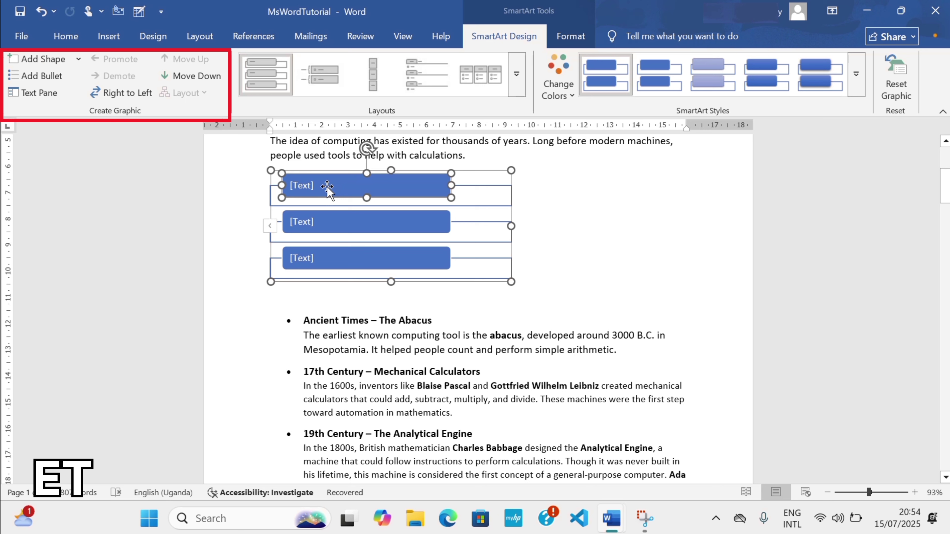
# Step: Fill the three SmartArt boxes from first to last with "Desktop", "Laptop" and "supercomputer"
pyautogui.click(303, 187)
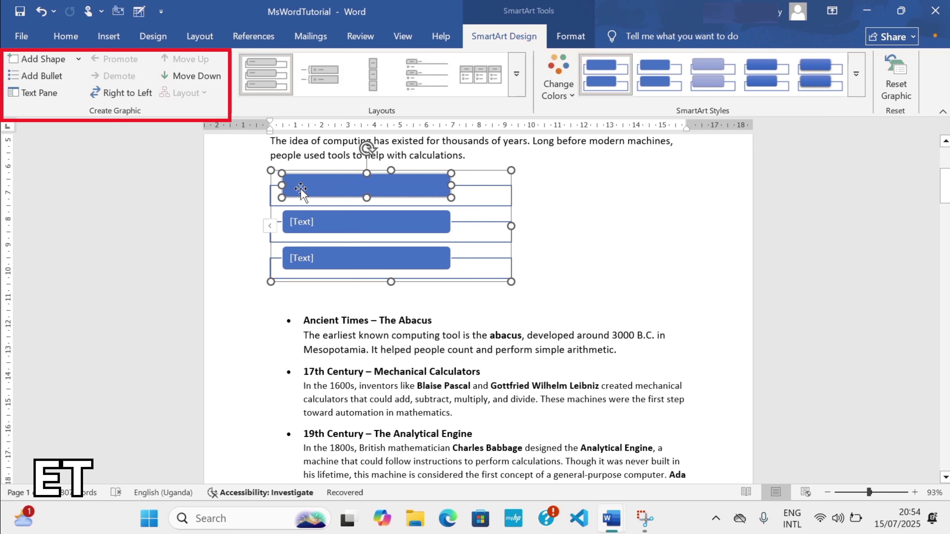
pyautogui.write('Desktop')
pyautogui.click(303, 221)
pyautogui.write('Laptop')
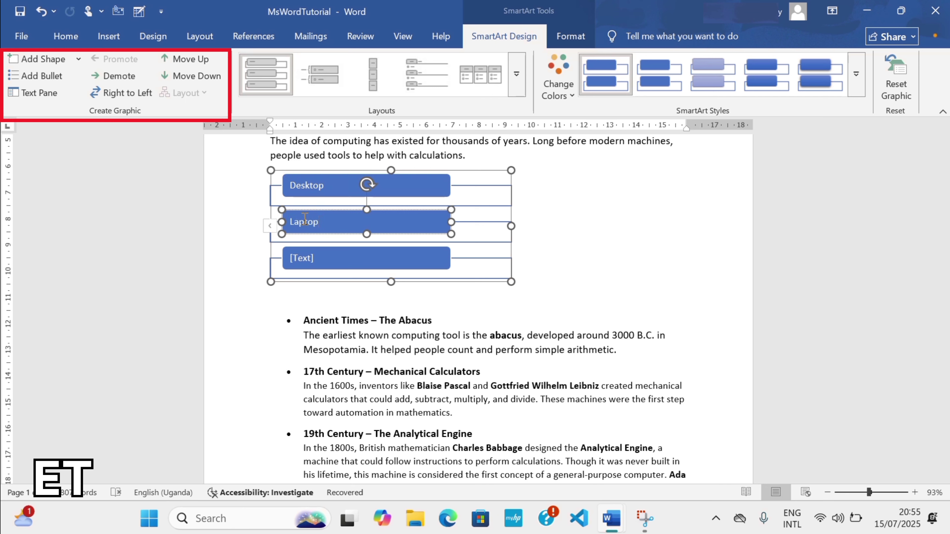
pyautogui.click(299, 257)
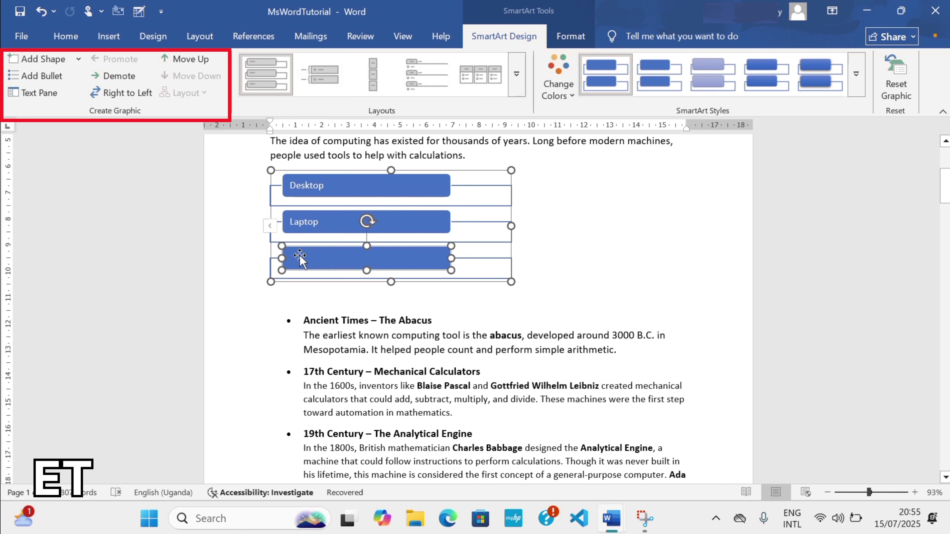
pyautogui.write('s')
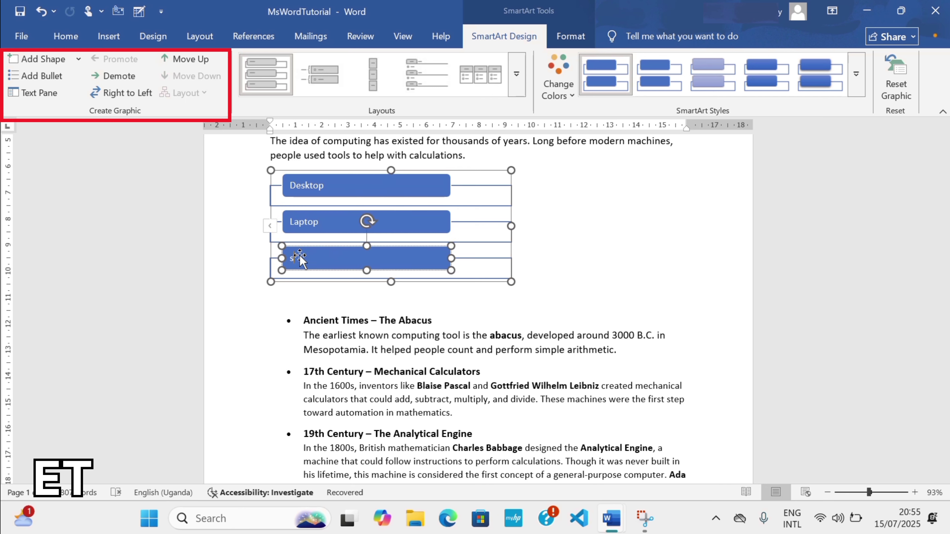
pyautogui.write('upercomputer')
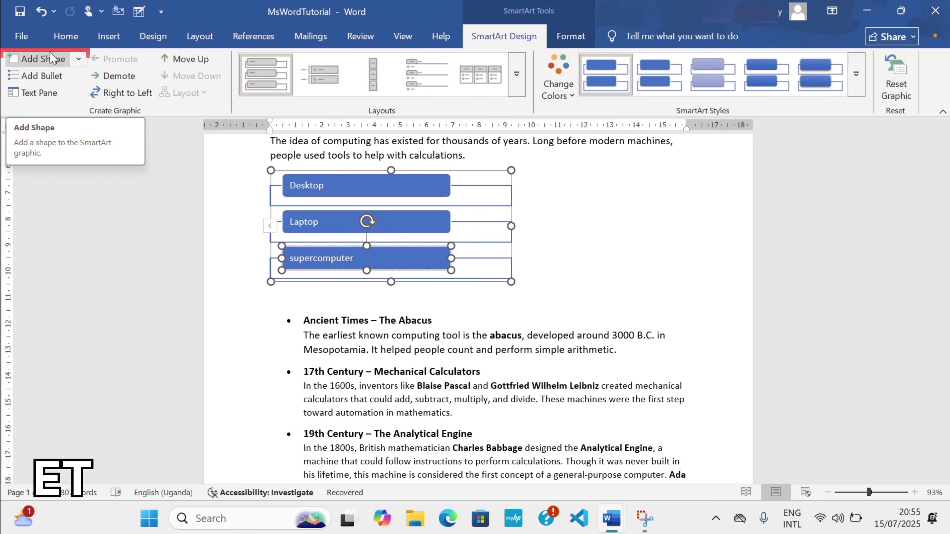
# Step: Add a fourth box reading "Mainframe computer" to the SmartArt list and enlarge the graphic to about 10 cm wide
pyautogui.click(43, 58)
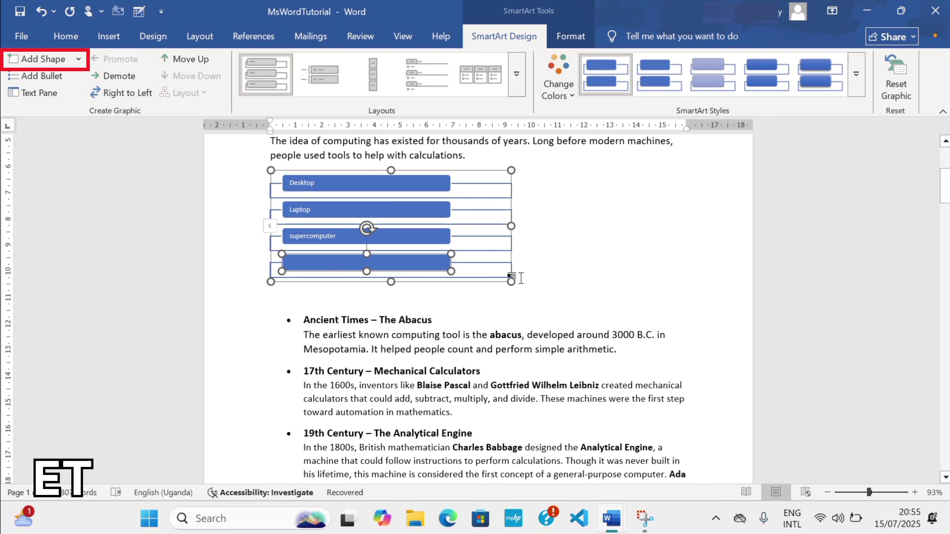
pyautogui.moveTo(511, 281); pyautogui.dragTo(548, 326)
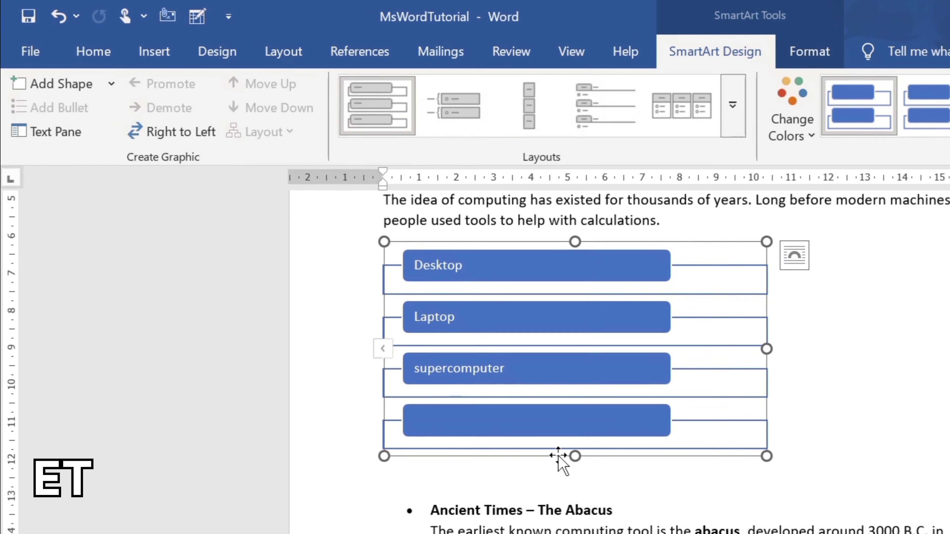
pyautogui.click(488, 421)
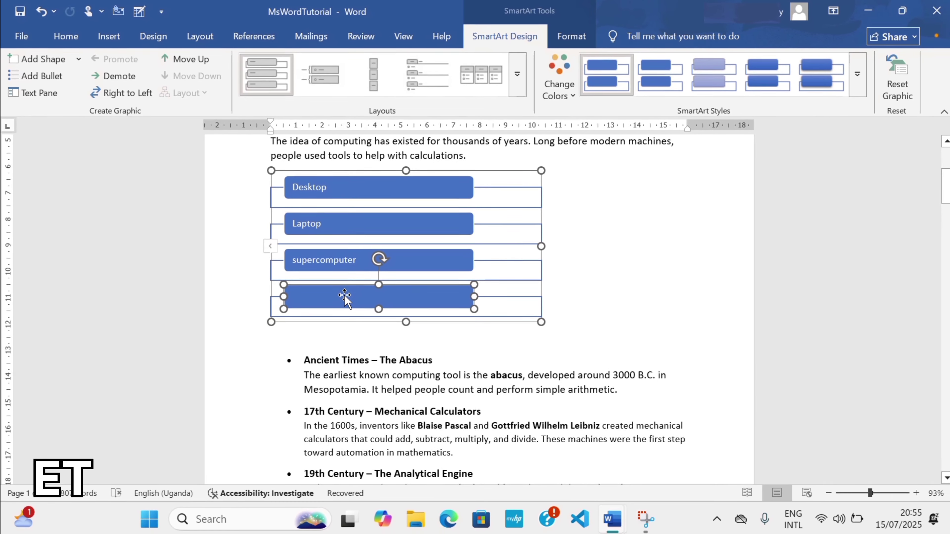
pyautogui.write('Mainfra')
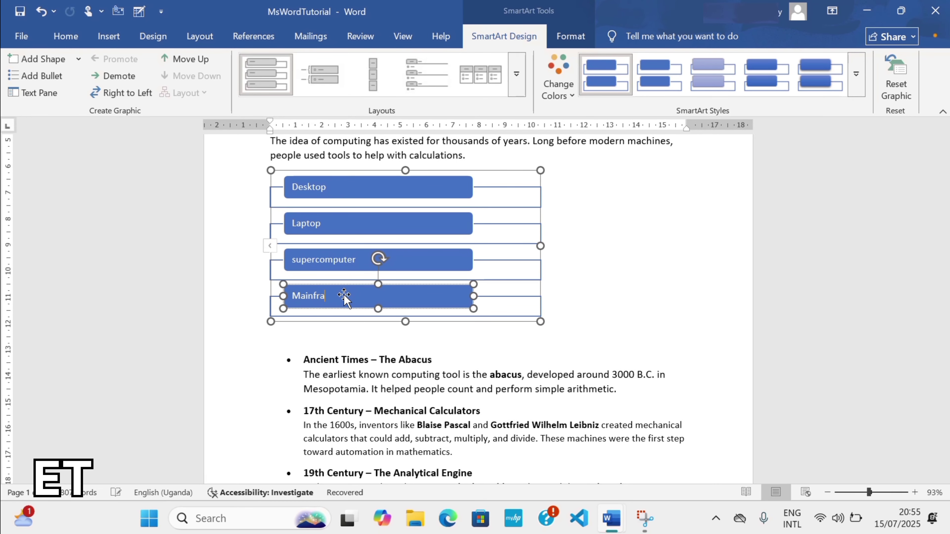
pyautogui.write('me computer')
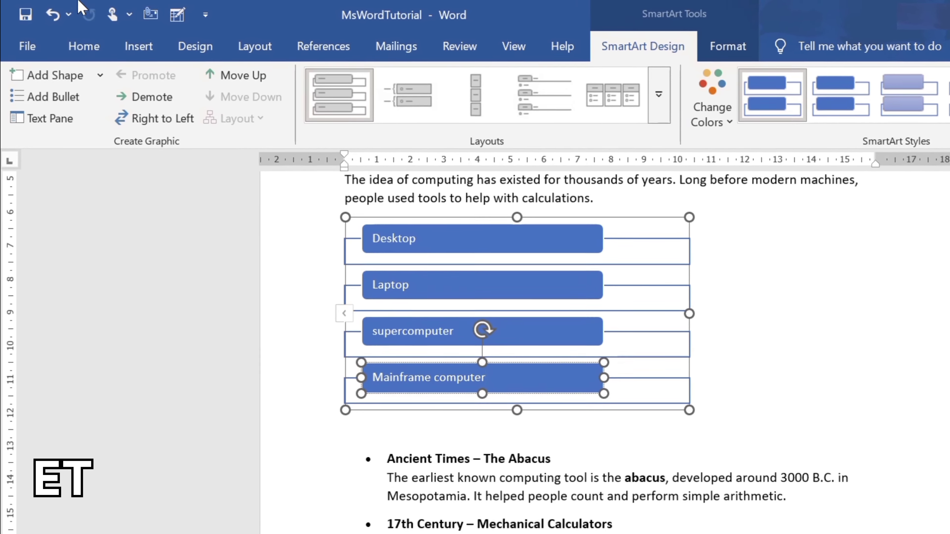
# Step: Try adding two more empty boxes below "Mainframe computer" and undo both additions
pyautogui.click(54, 70)
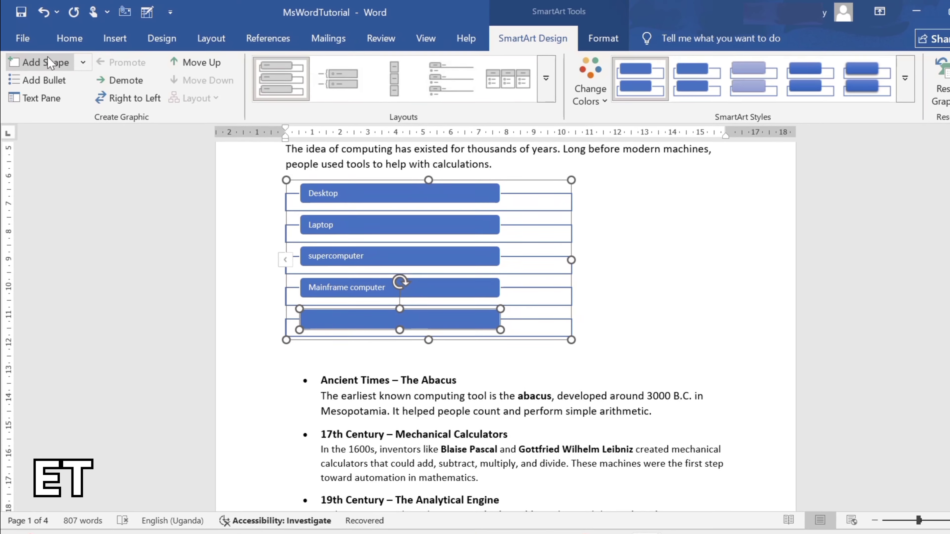
pyautogui.click(43, 59)
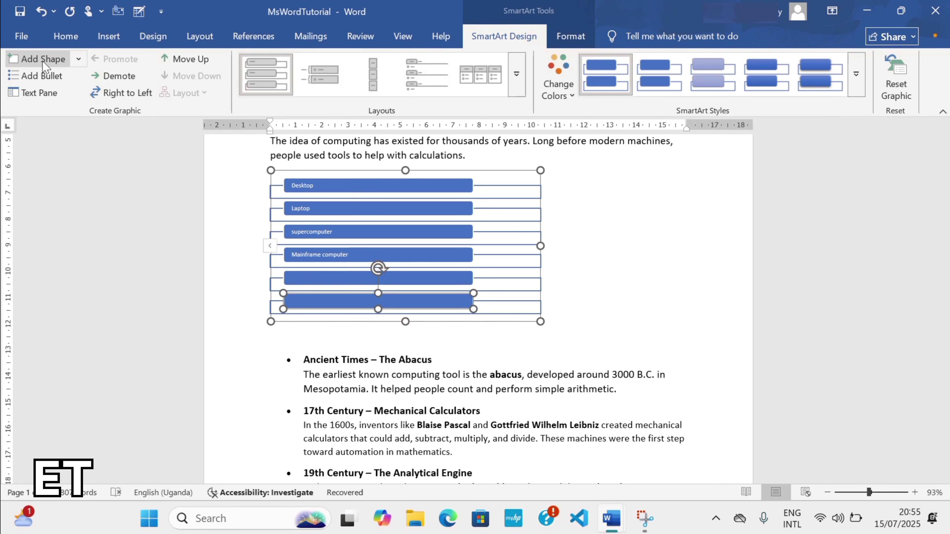
pyautogui.hotkey('ctrl', 'z')
pyautogui.hotkey('ctrl', 'z')
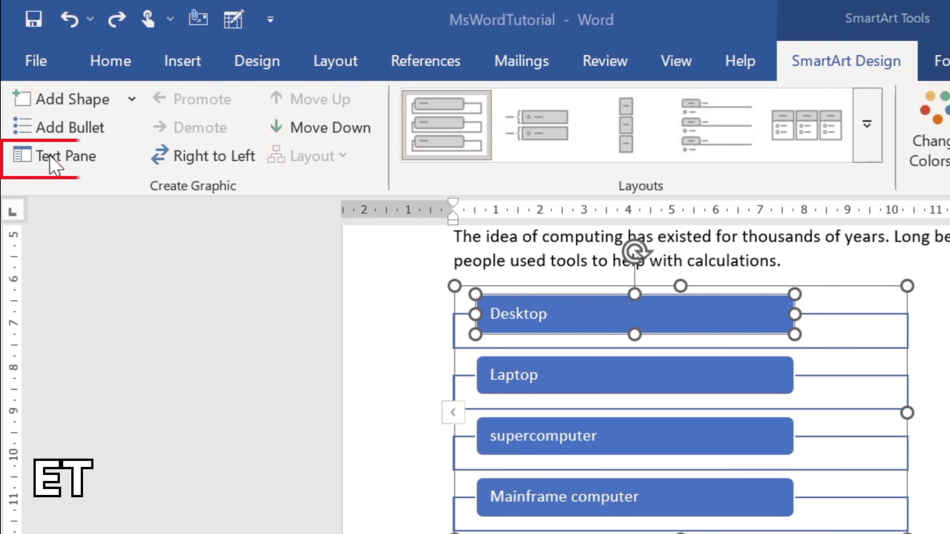
# Step: Show the SmartArt text pane and add a sub-bullet reading "Hp" under Desktop
pyautogui.click(43, 154)
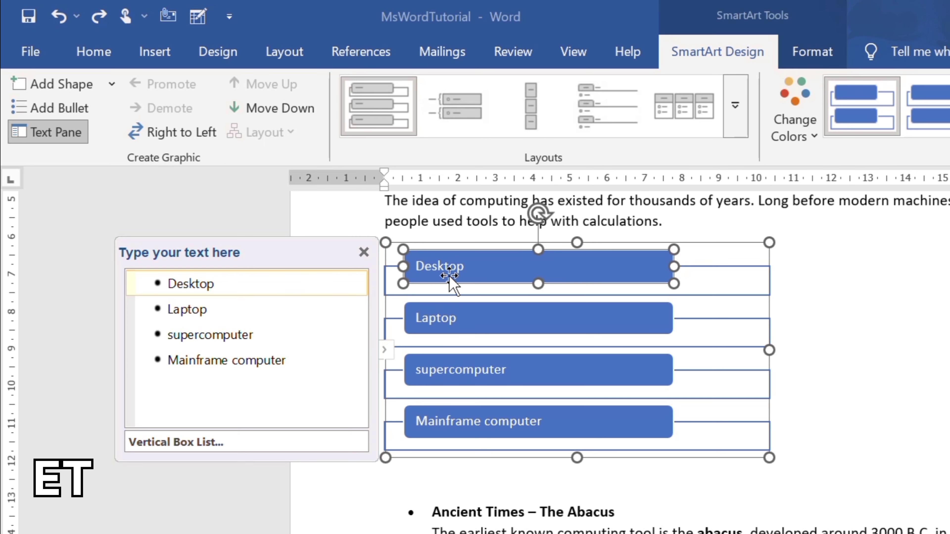
pyautogui.click(43, 109)
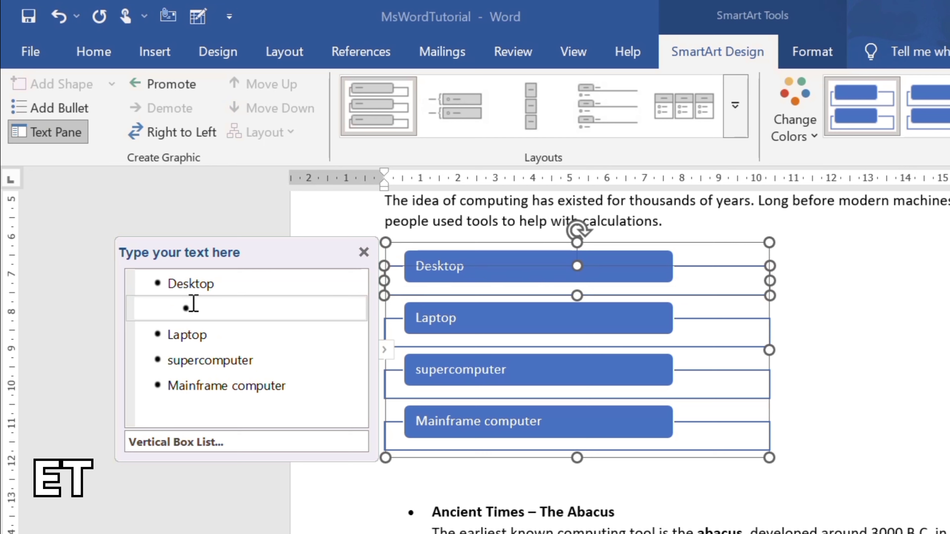
pyautogui.click(193, 305)
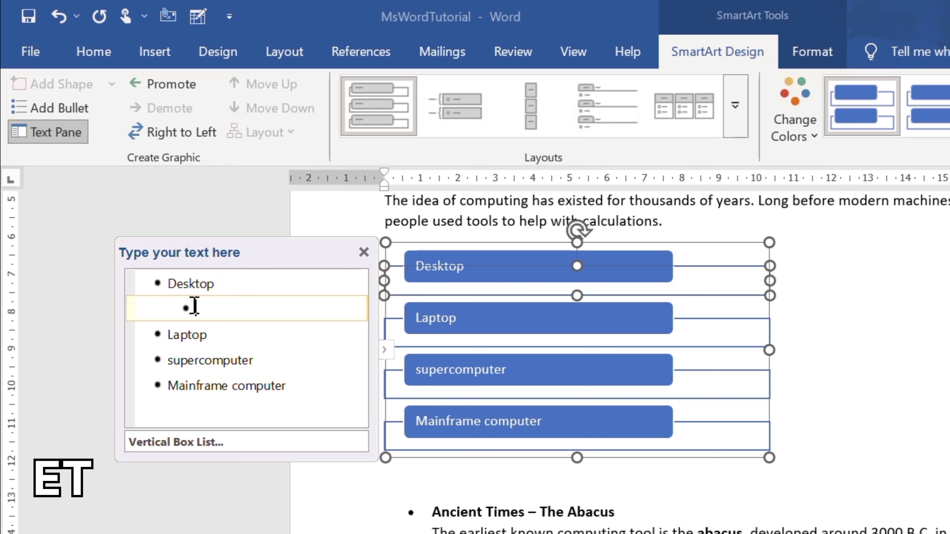
pyautogui.write('Hp')
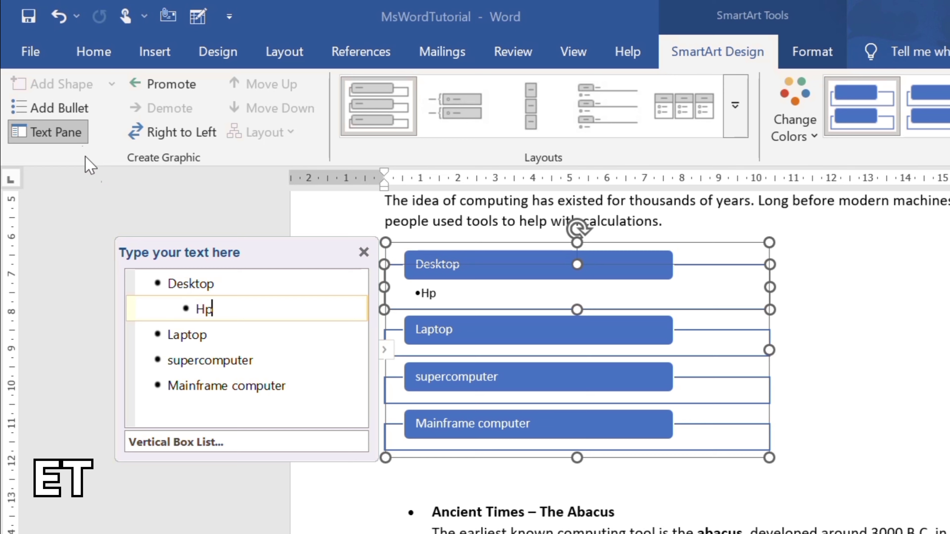
# Step: Add a second sub-bullet reading "Asus" below "Hp" and remove the empty bullet that follows it
pyautogui.click(79, 111)
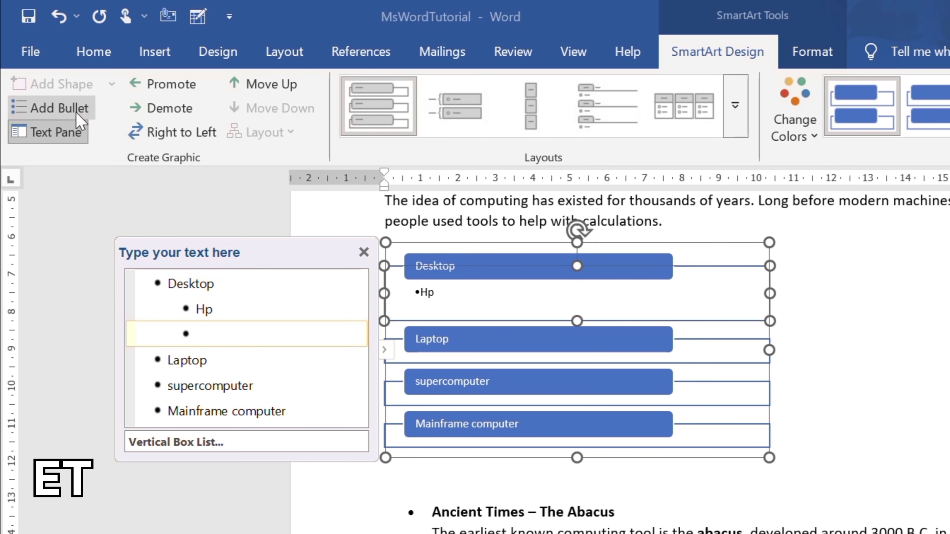
pyautogui.hotkey('ctrl', 'z')
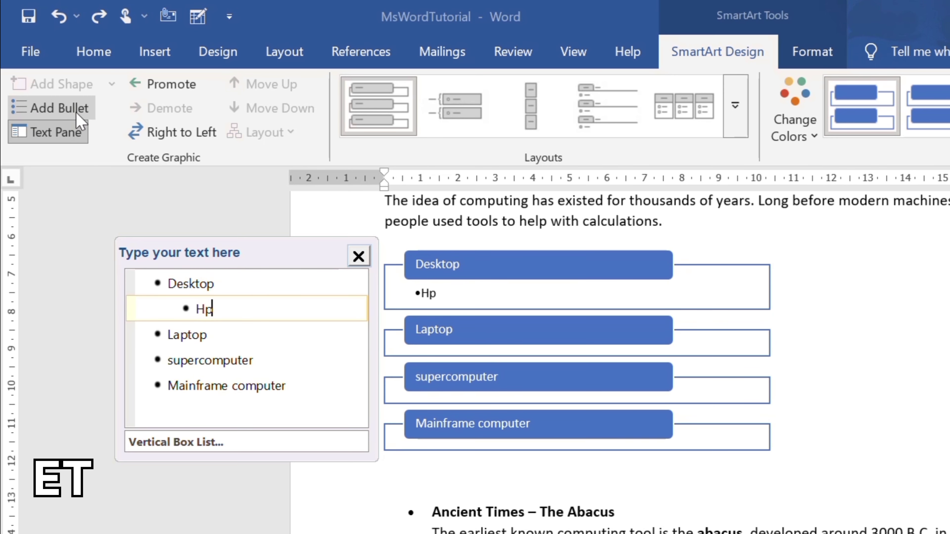
pyautogui.hotkey('ctrl', 'y')
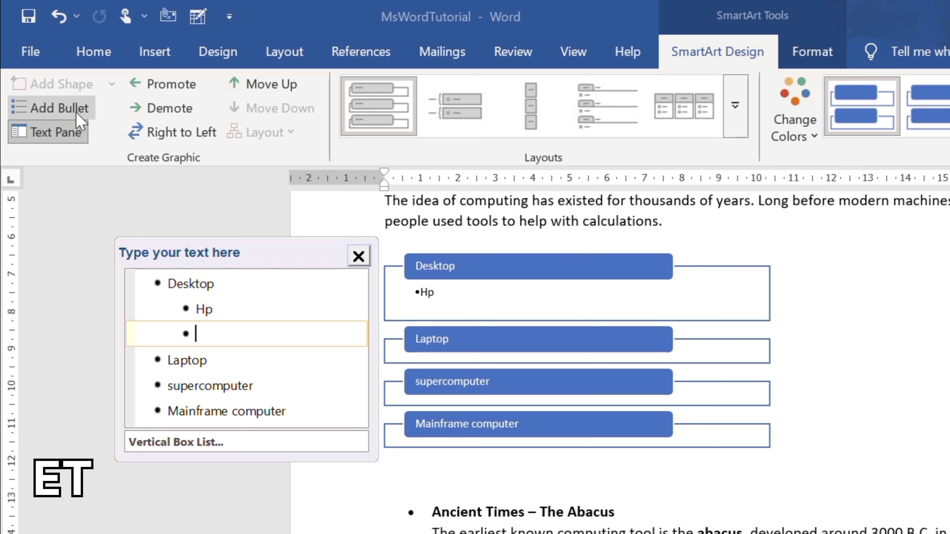
pyautogui.write('Asus')
pyautogui.click(77, 114)
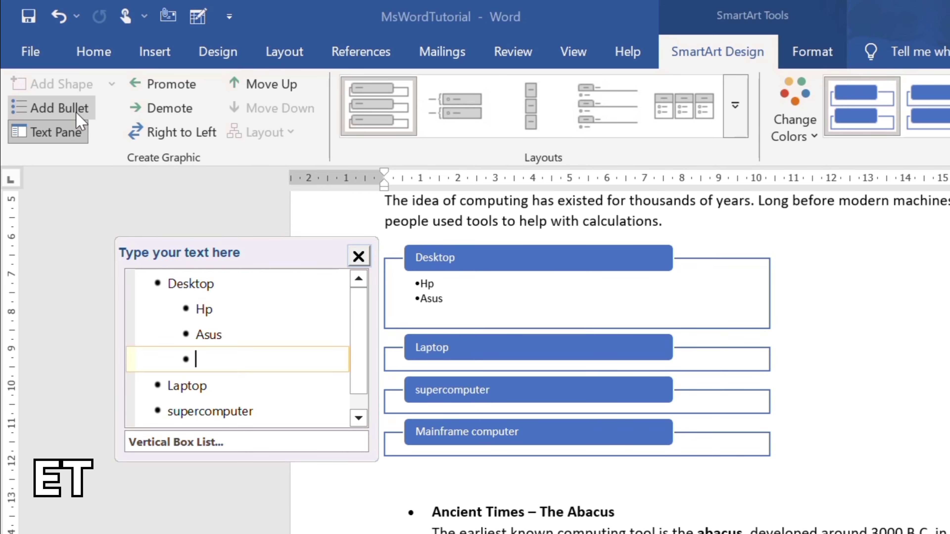
pyautogui.press('BackSpace')
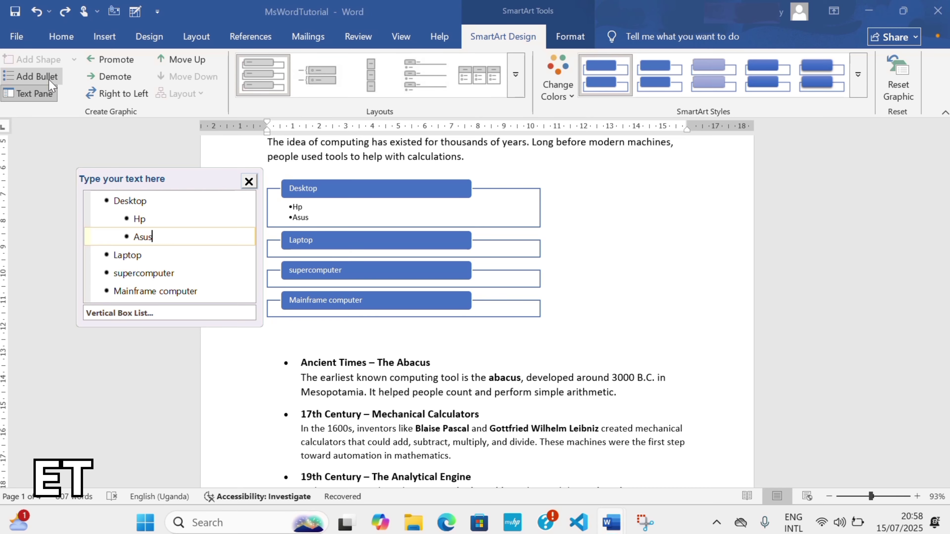
# Step: Undo the addition of the "Hp" and "Asus" sub-bullets under Desktop
pyautogui.hotkey('ctrl', 'z')
pyautogui.hotkey('ctrl', 'z')
pyautogui.hotkey('ctrl', 'z')
pyautogui.hotkey('ctrl', 'z')
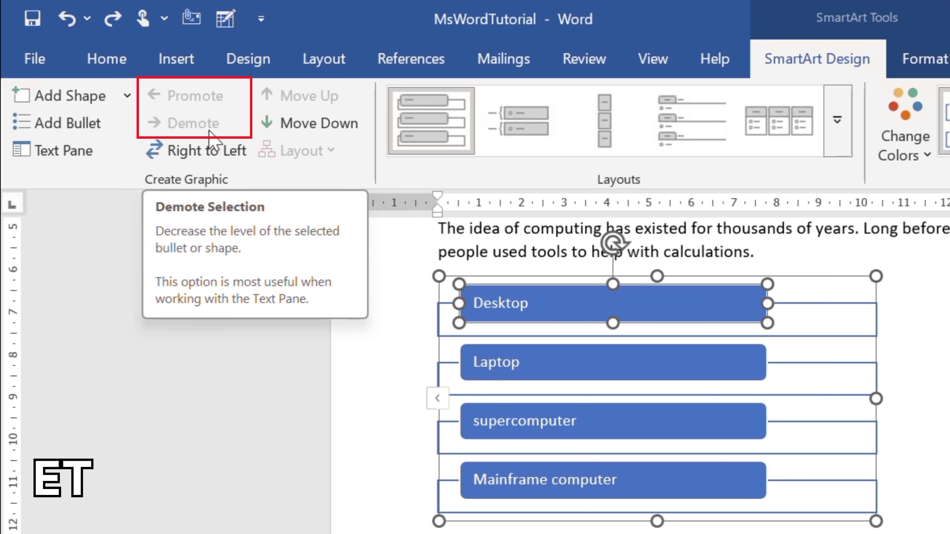
# Step: Show the SmartArt text pane and remove the empty sub-bullet below Desktop
pyautogui.click(67, 155)
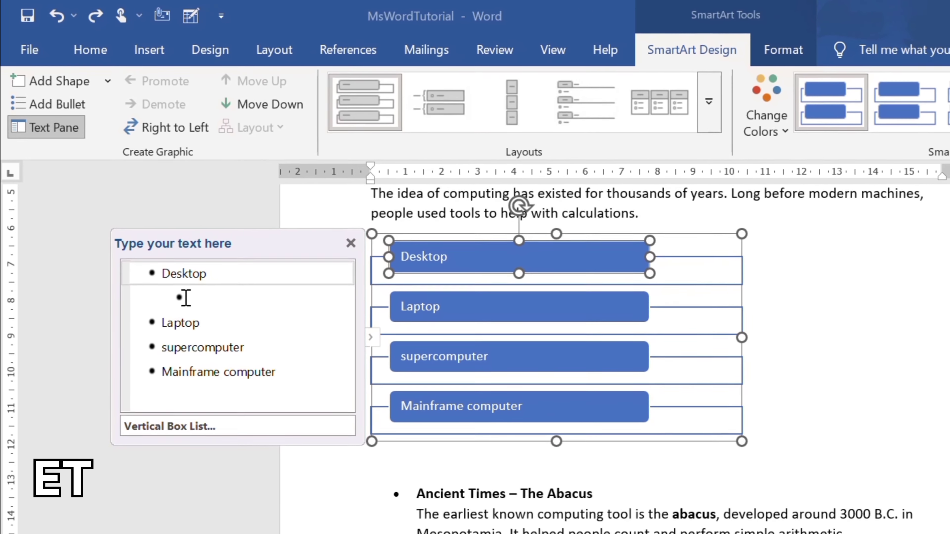
pyautogui.click(206, 334)
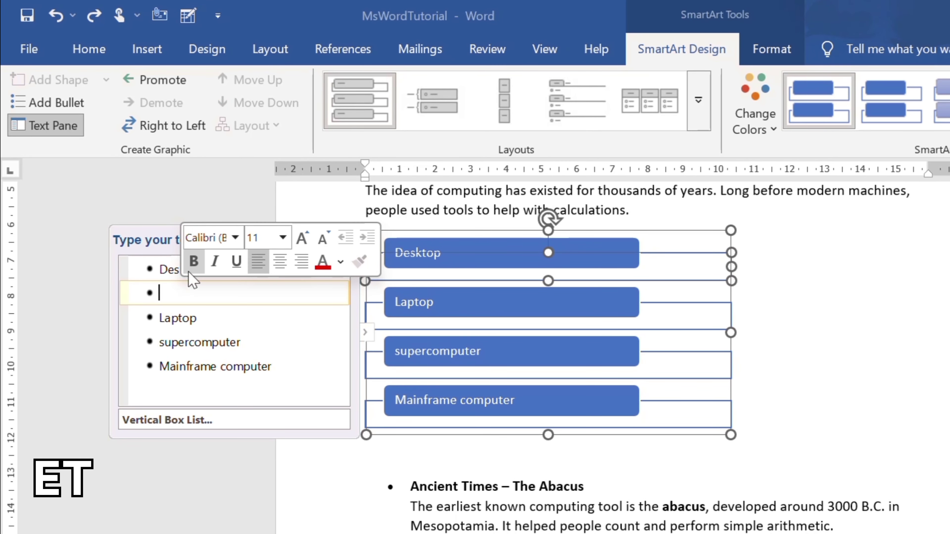
pyautogui.press('BackSpace')
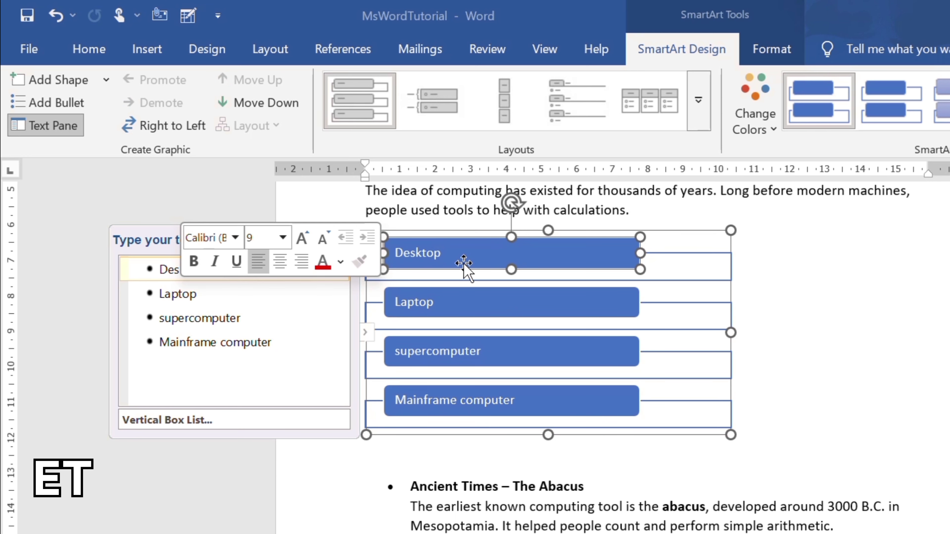
# Step: Try demoting "supercomputer" to a sub-bullet under Laptop and undo the demotion
pyautogui.click(443, 309)
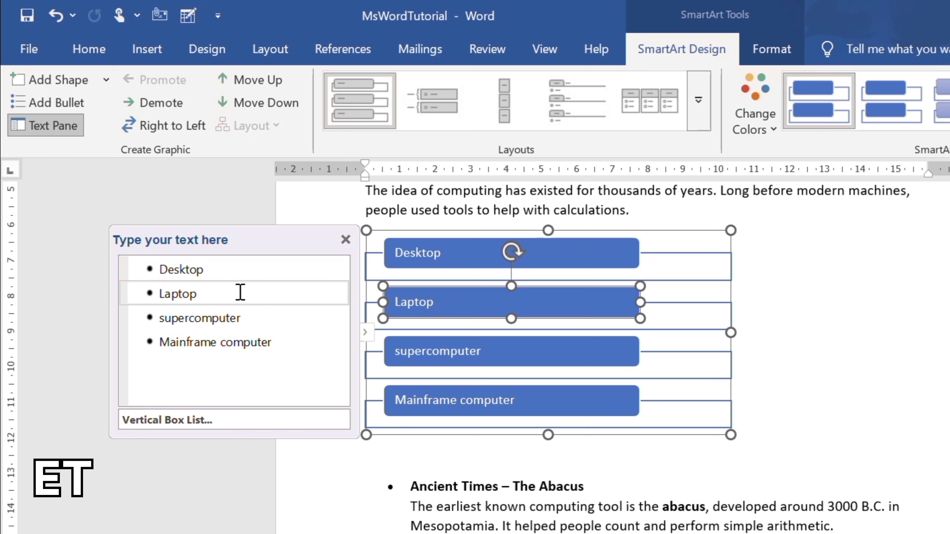
pyautogui.click(437, 351)
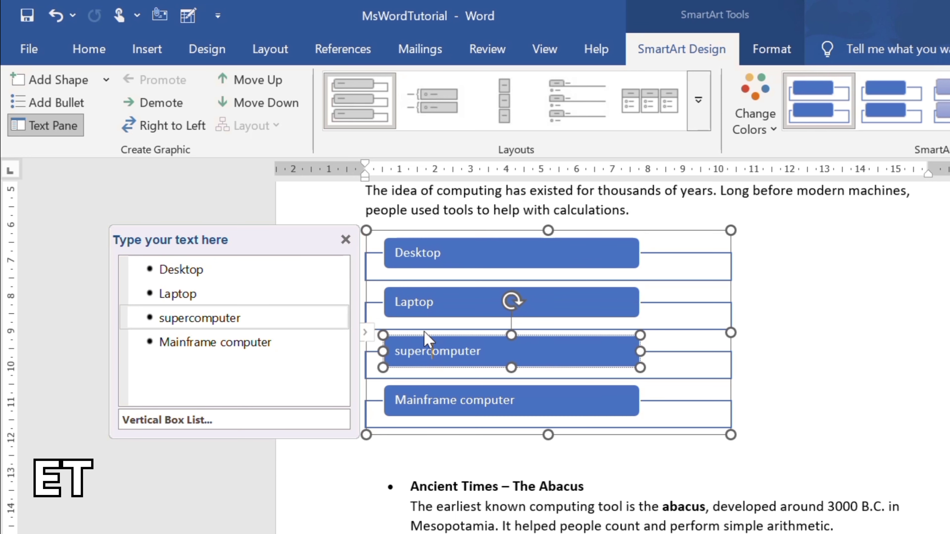
pyautogui.click(424, 267)
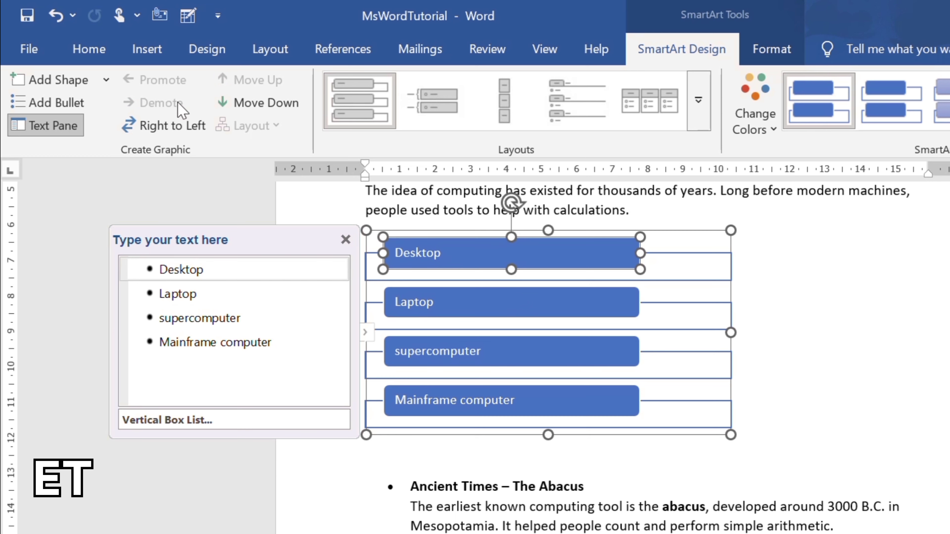
pyautogui.click(434, 302)
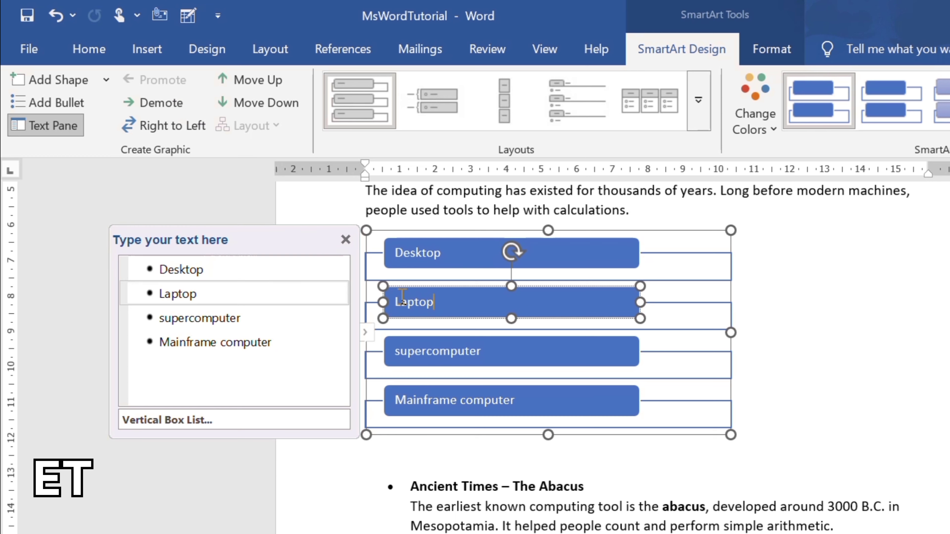
pyautogui.click(440, 349)
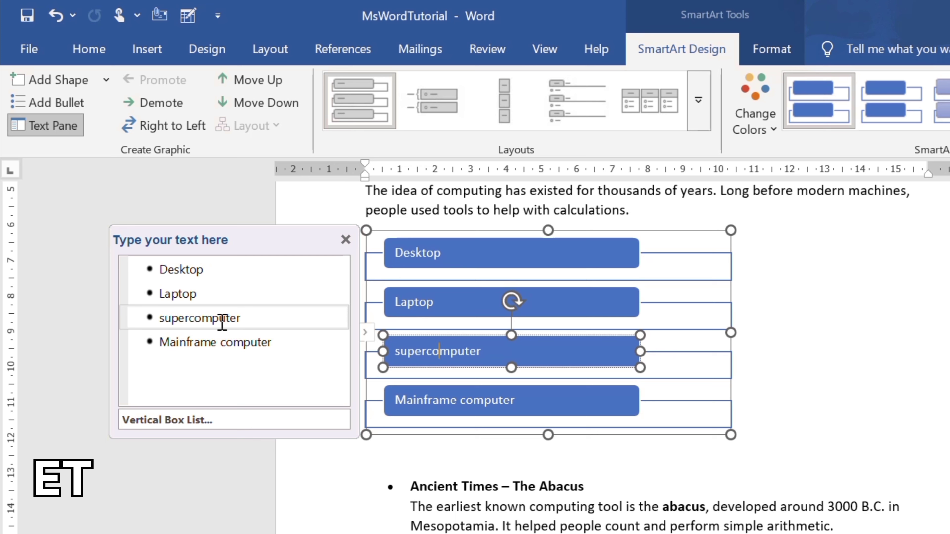
pyautogui.click(169, 104)
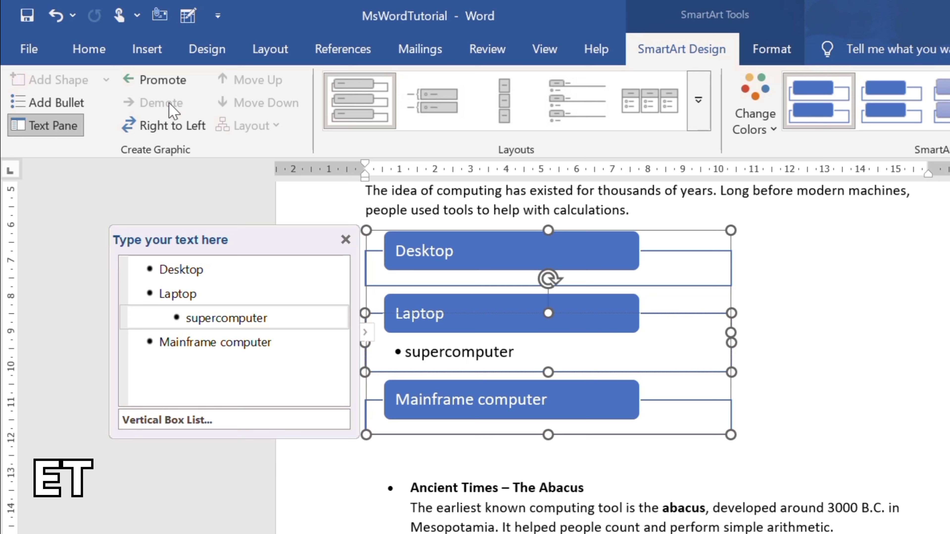
pyautogui.hotkey('ctrl', 'z')
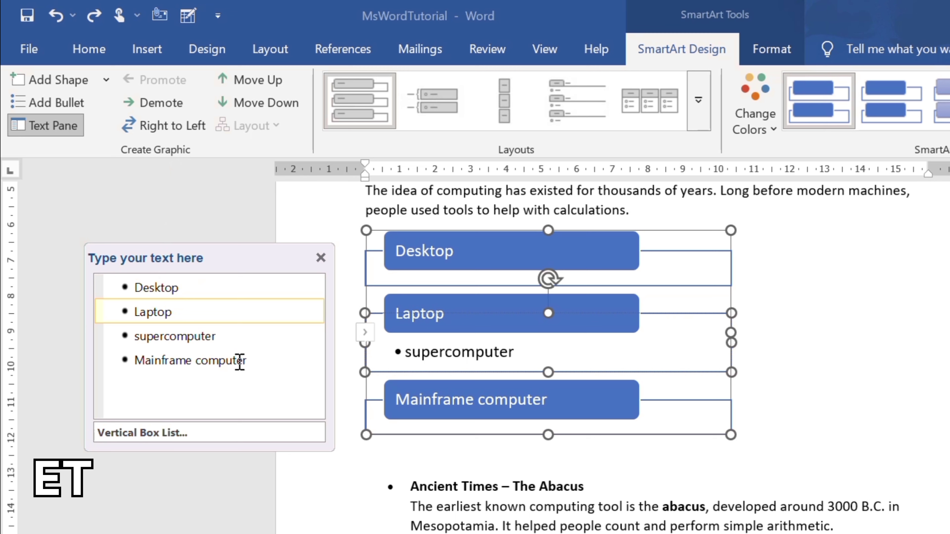
# Step: Demote "Mainframe computer" to a sub-bullet under "supercomputer" and promote it back to its own box
pyautogui.click(229, 361)
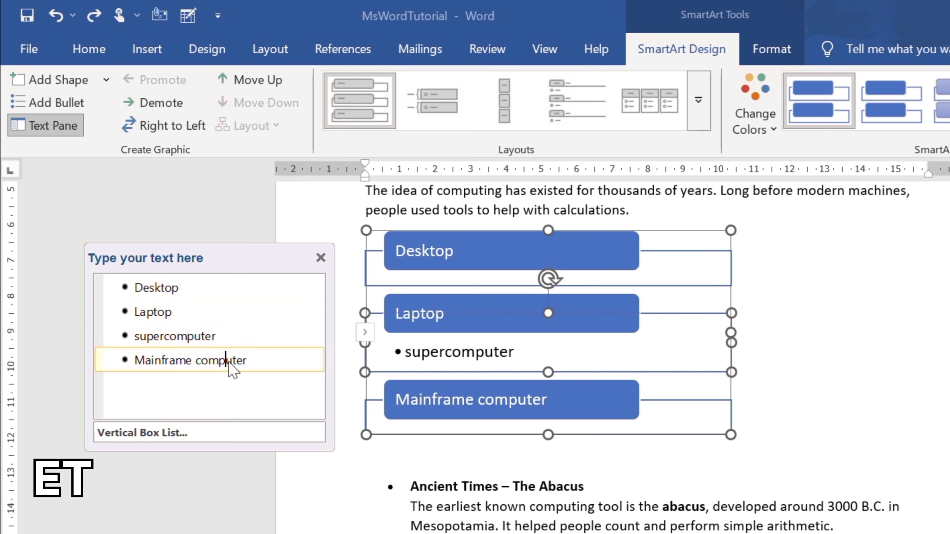
pyautogui.click(159, 103)
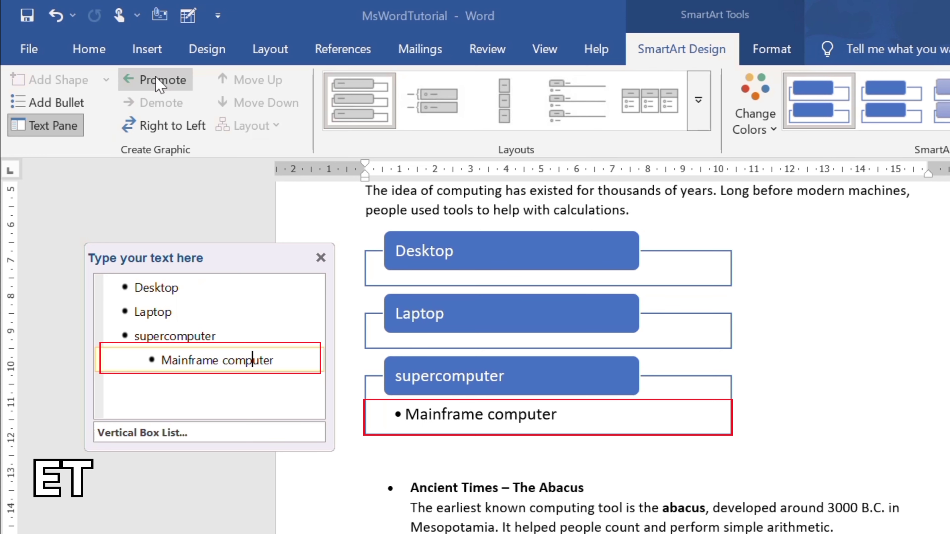
pyautogui.click(157, 85)
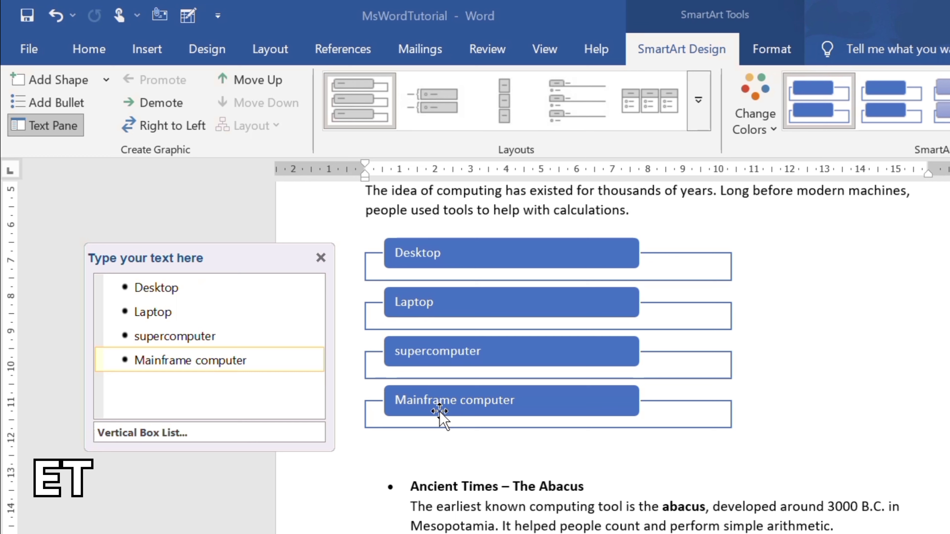
# Step: Add a sub-bullet reading "HP" under Desktop and promote it to a box of its own
pyautogui.click(447, 254)
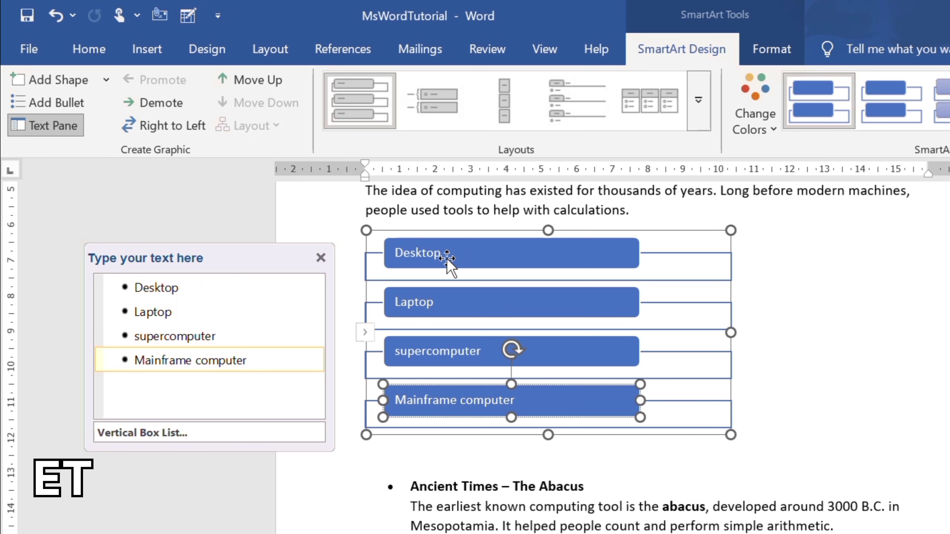
pyautogui.click(447, 254)
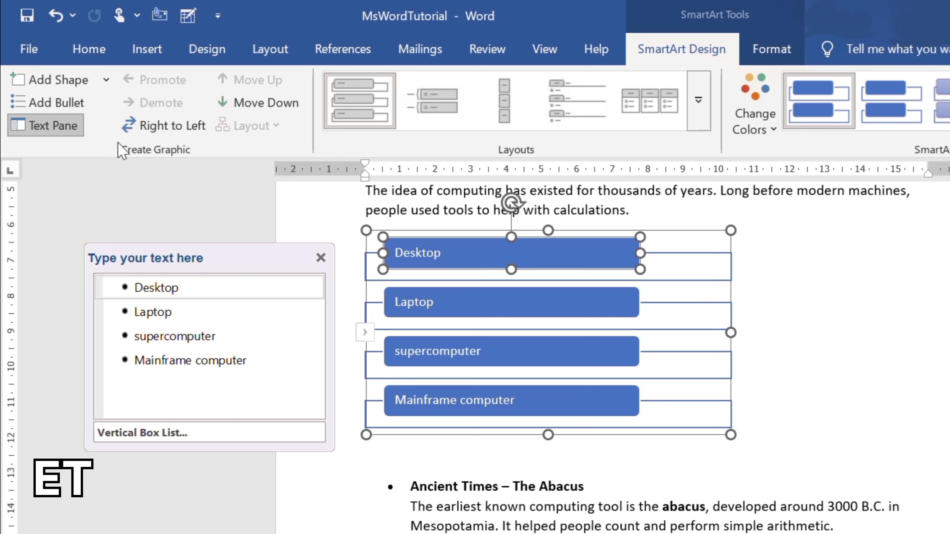
pyautogui.click(56, 105)
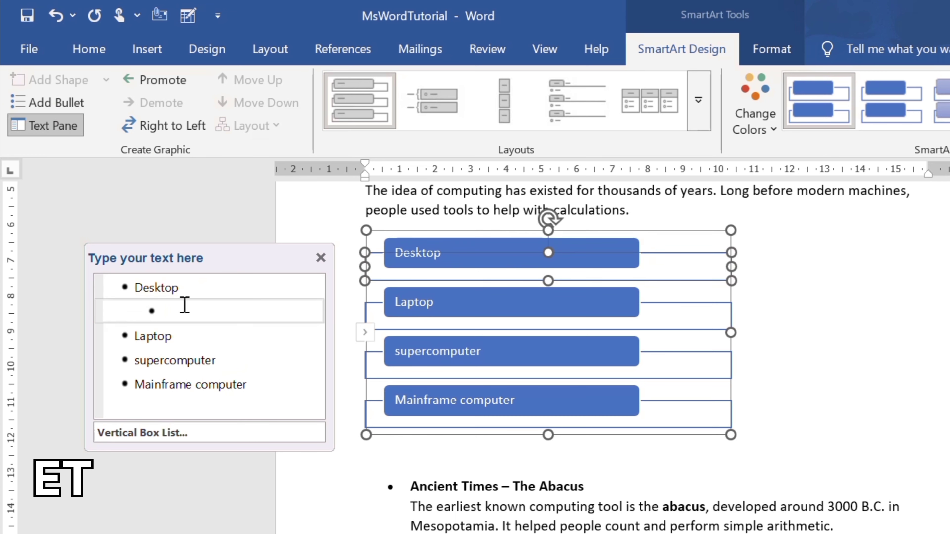
pyautogui.write('HP')
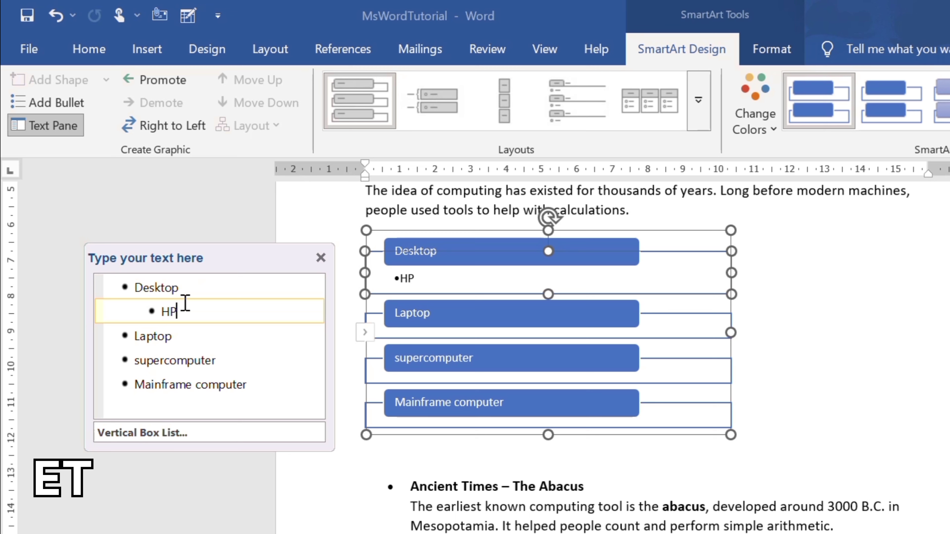
pyautogui.click(163, 82)
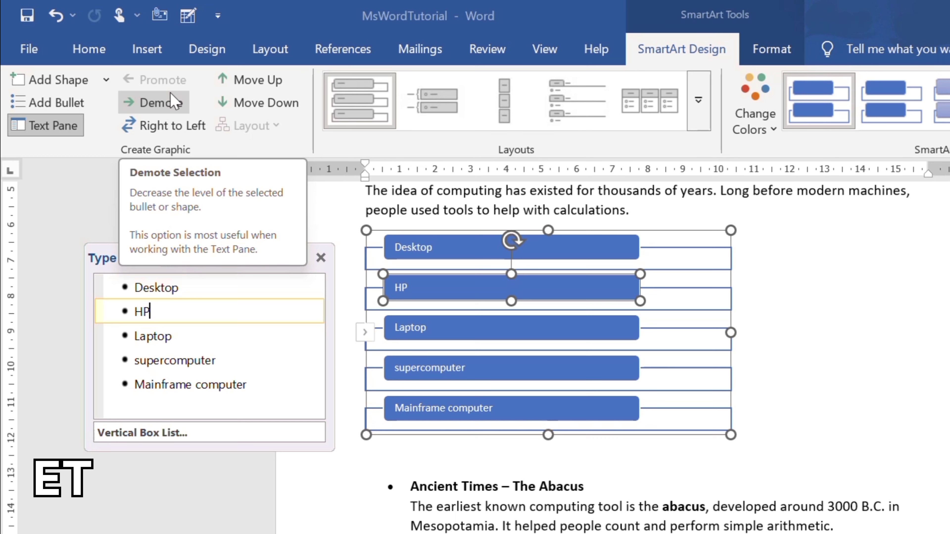
# Step: Undo the promotion and the addition of the "HP" bullet under Desktop
pyautogui.click(170, 93)
pyautogui.hotkey('ctrl', 'z')
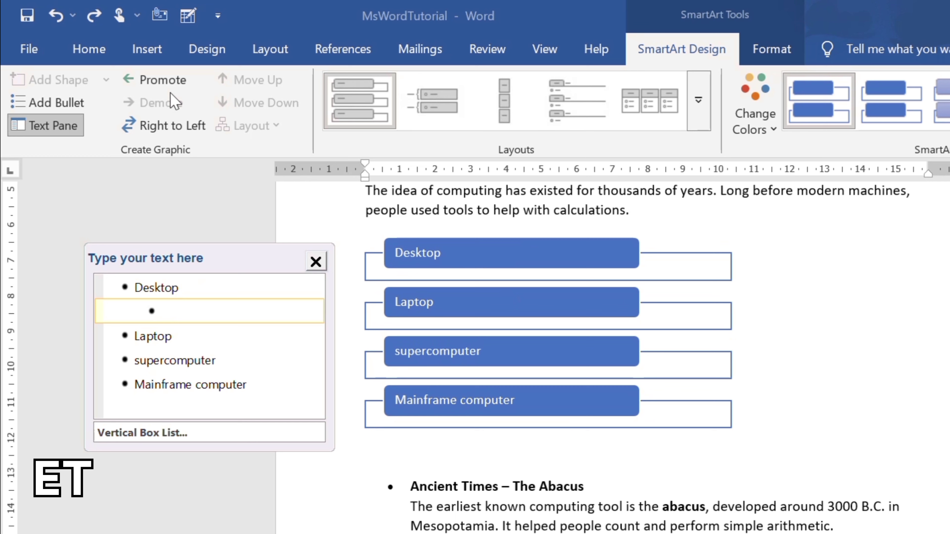
pyautogui.hotkey('ctrl', 'z')
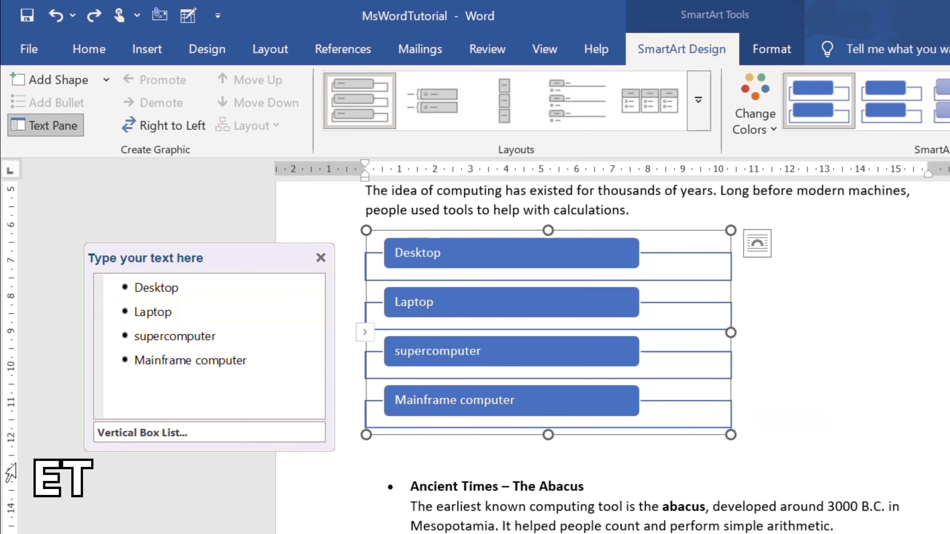
# Step: Close the text pane, then try the graphic's right-to-left arrangement and switch it back to left-to-right
pyautogui.click(320, 258)
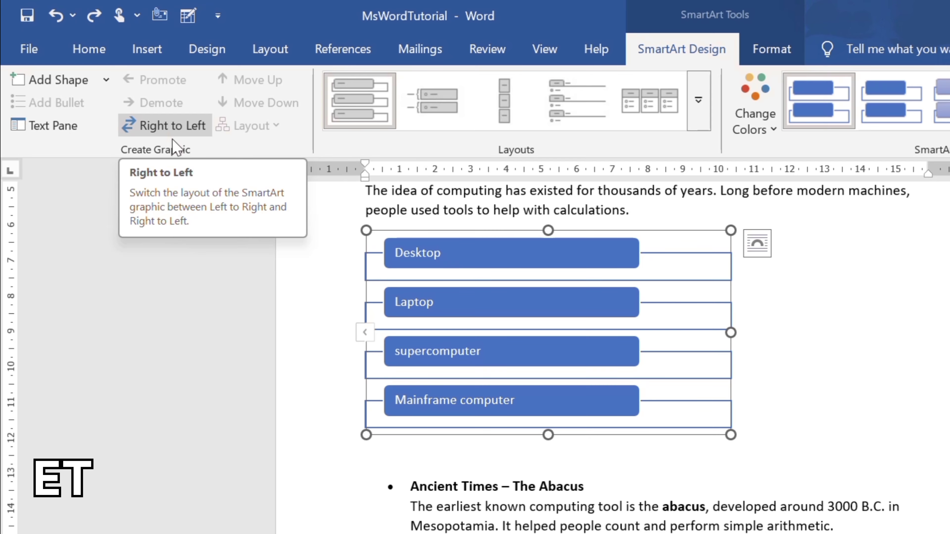
pyautogui.click(144, 128)
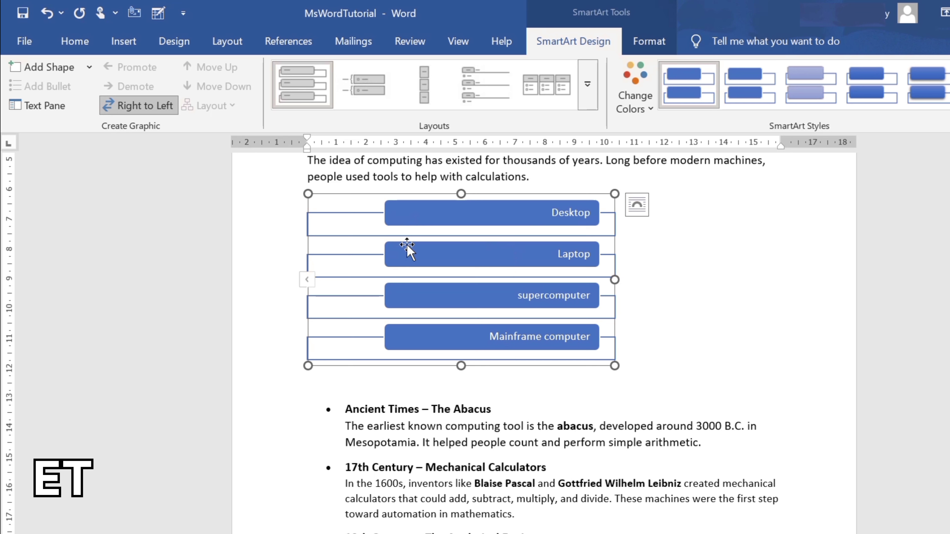
pyautogui.click(129, 113)
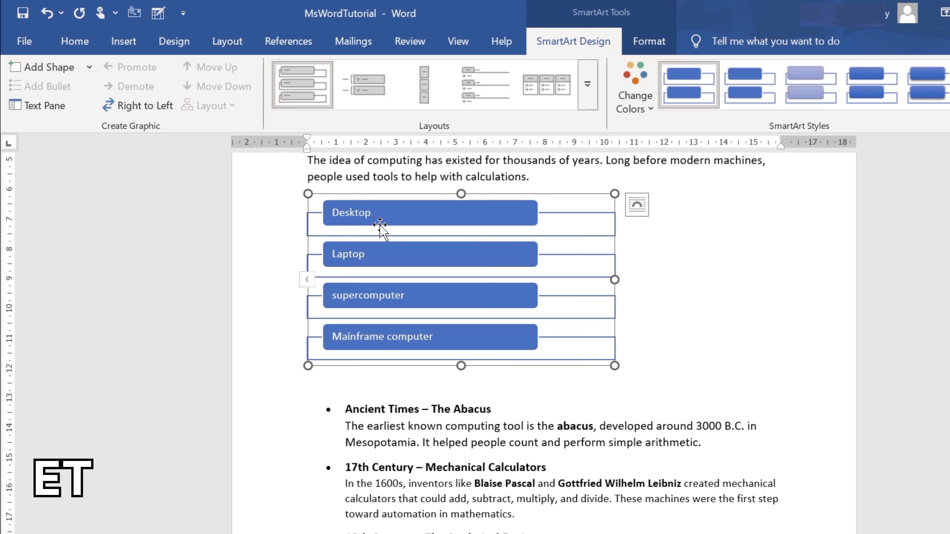
# Step: Move the Laptop box up above Desktop and return it to its place below Desktop
pyautogui.click(384, 257)
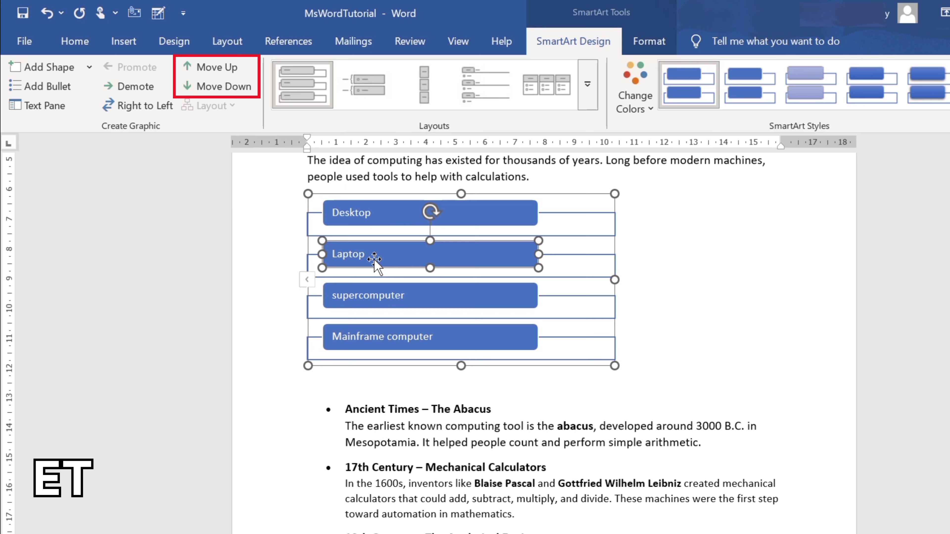
pyautogui.click(216, 68)
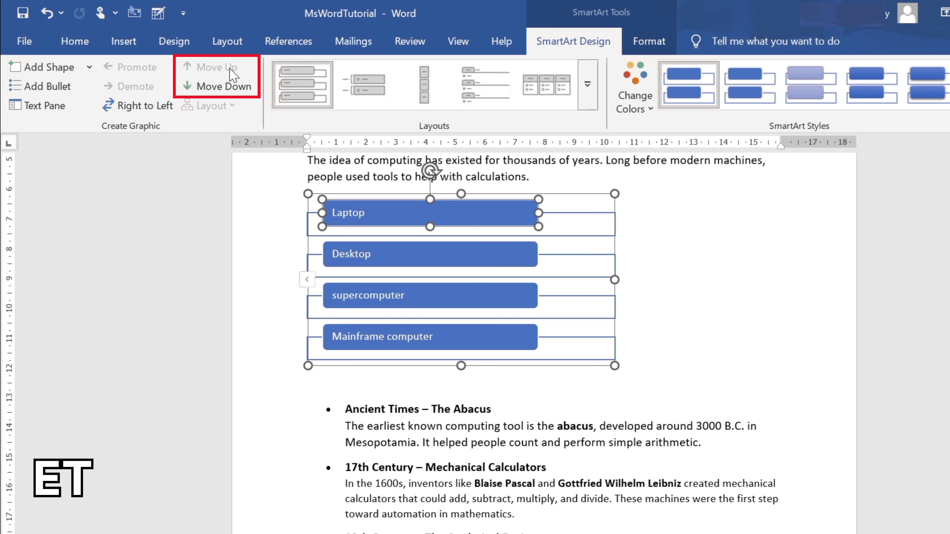
pyautogui.click(238, 86)
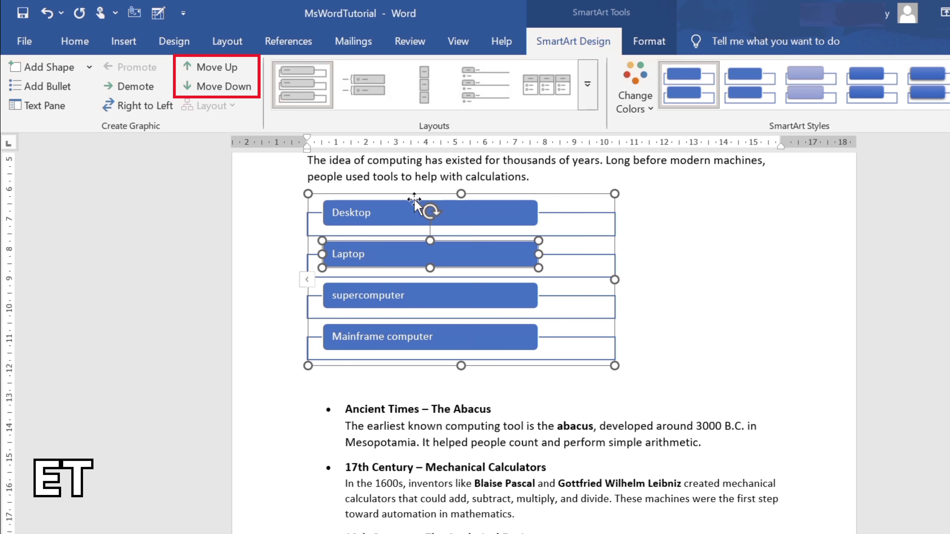
# Step: Move the "supercomputer" box up two places to the head of the list, above Desktop
pyautogui.click(412, 341)
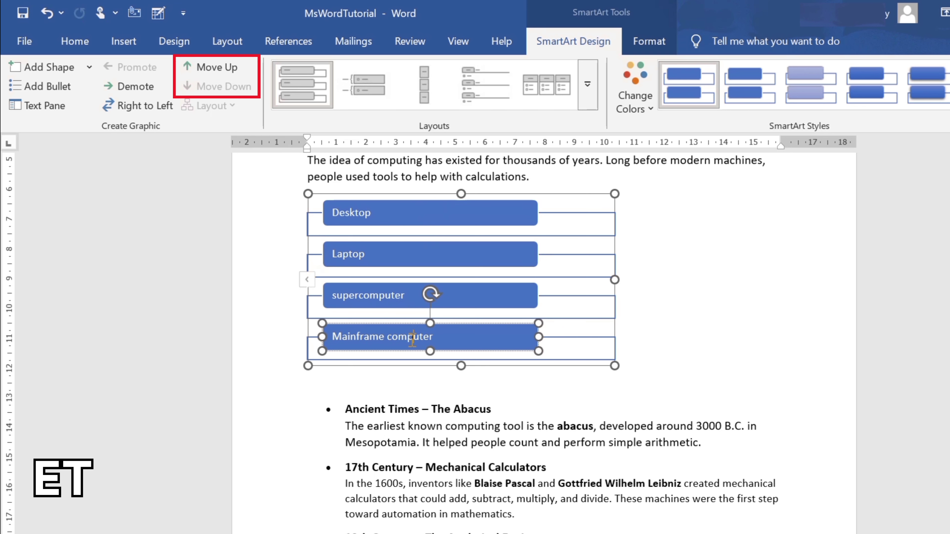
pyautogui.click(392, 296)
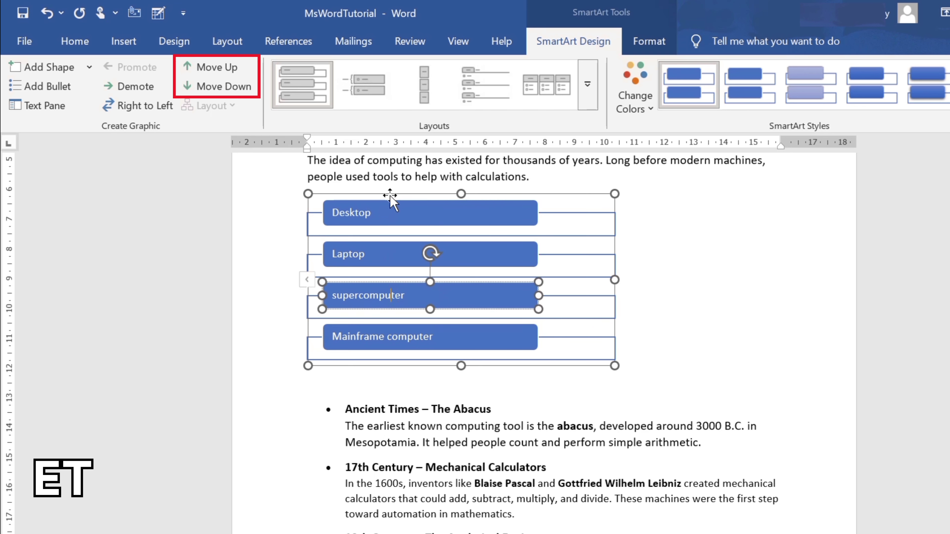
pyautogui.click(229, 68)
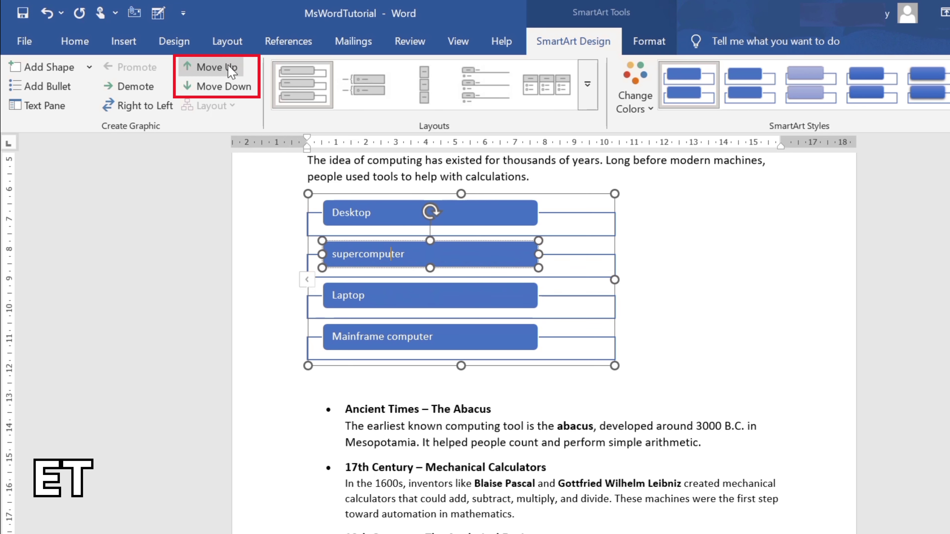
pyautogui.click(231, 71)
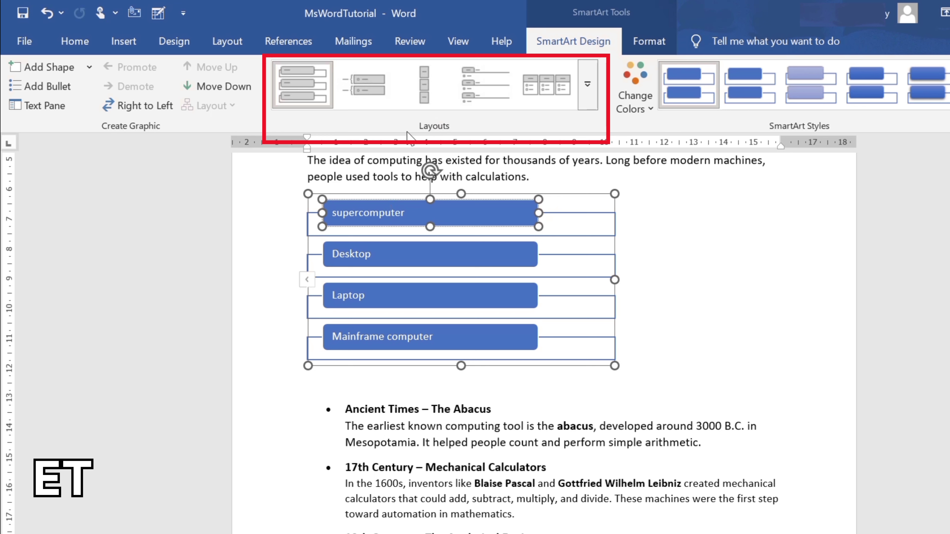
# Step: Change the SmartArt layout to the curved vertical list with a circle at the start of each bar
pyautogui.click(587, 86)
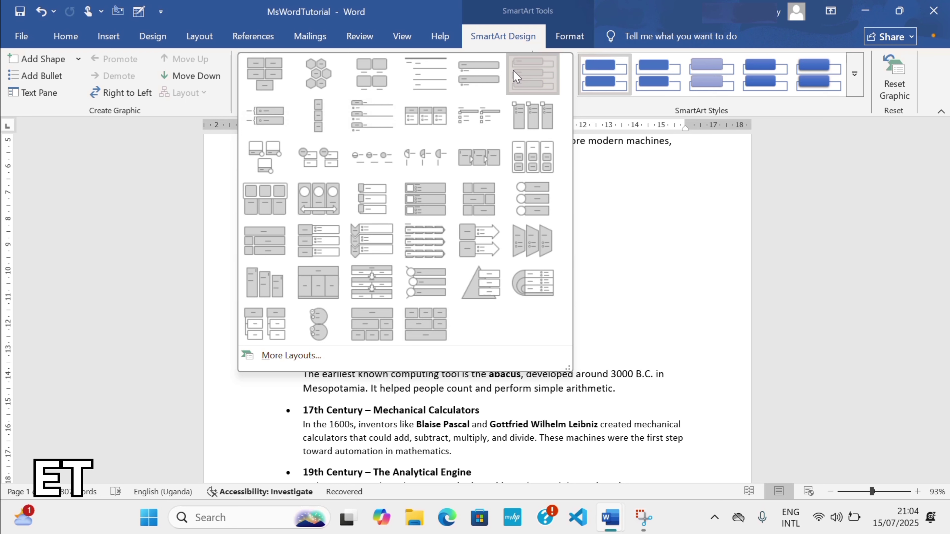
pyautogui.click(380, 276)
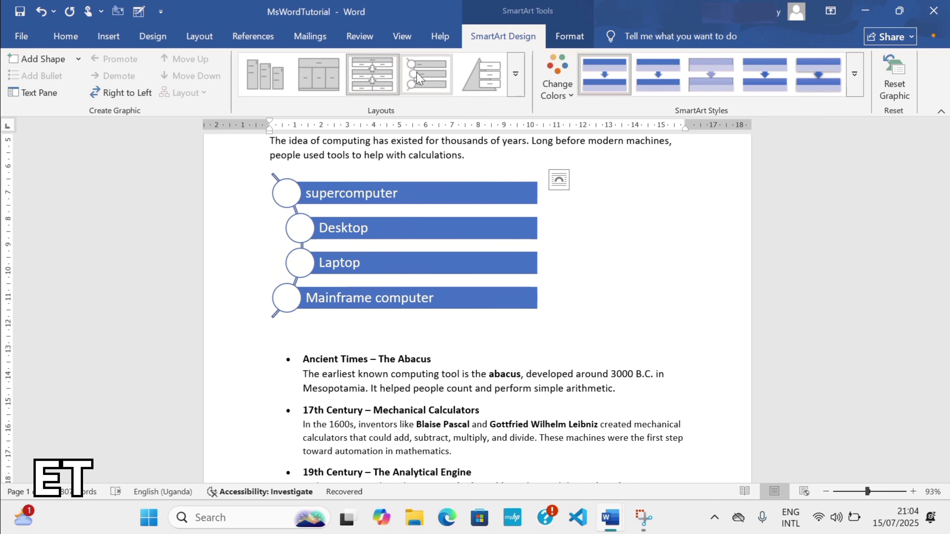
pyautogui.click(418, 77)
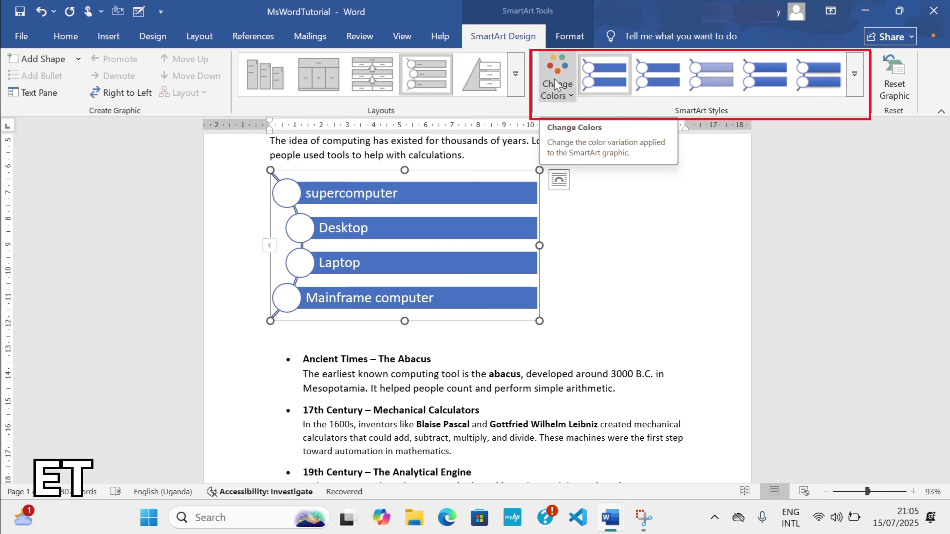
# Step: Recolour the graphic with the fourth Colorful variation, running from yellow through green to blue
pyautogui.click(571, 97)
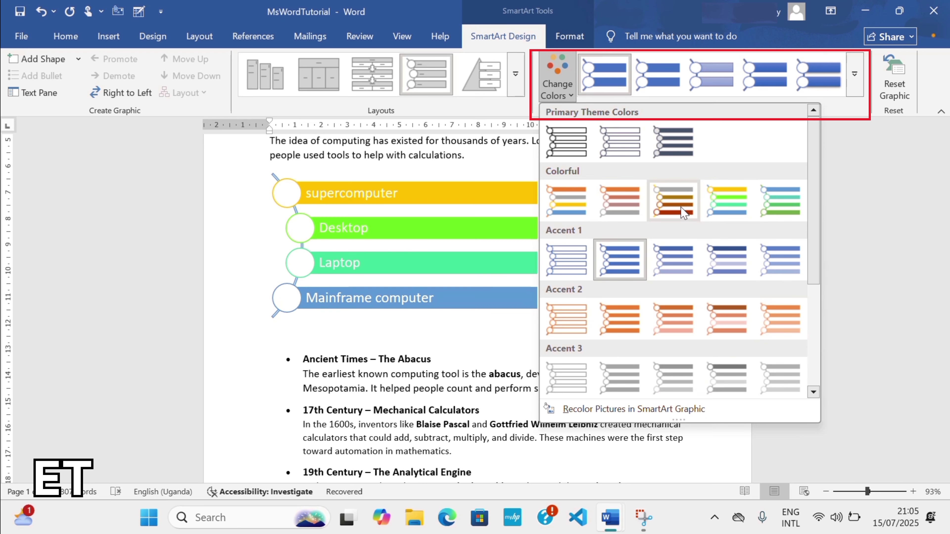
pyautogui.click(711, 206)
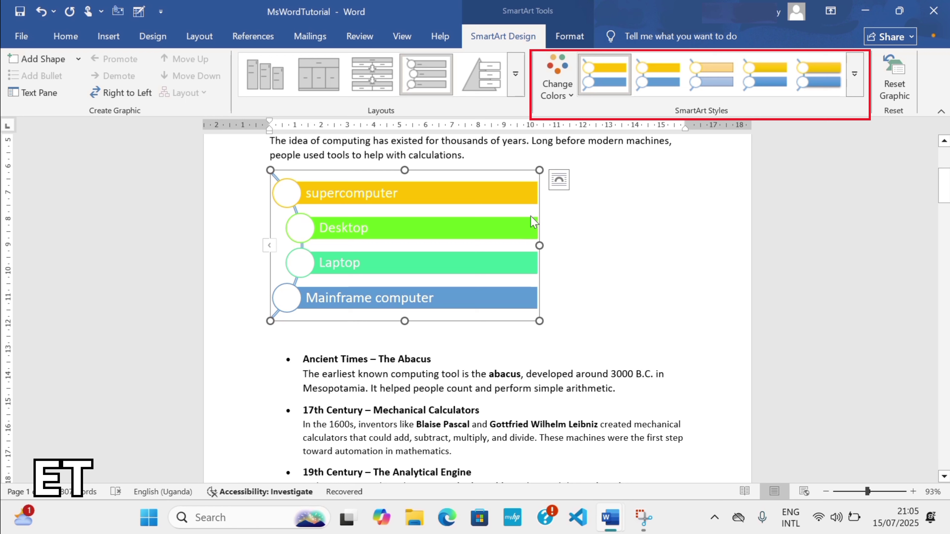
# Step: Try Tight text wrapping on the SmartArt graphic so the document text flows beside it
pyautogui.click(555, 177)
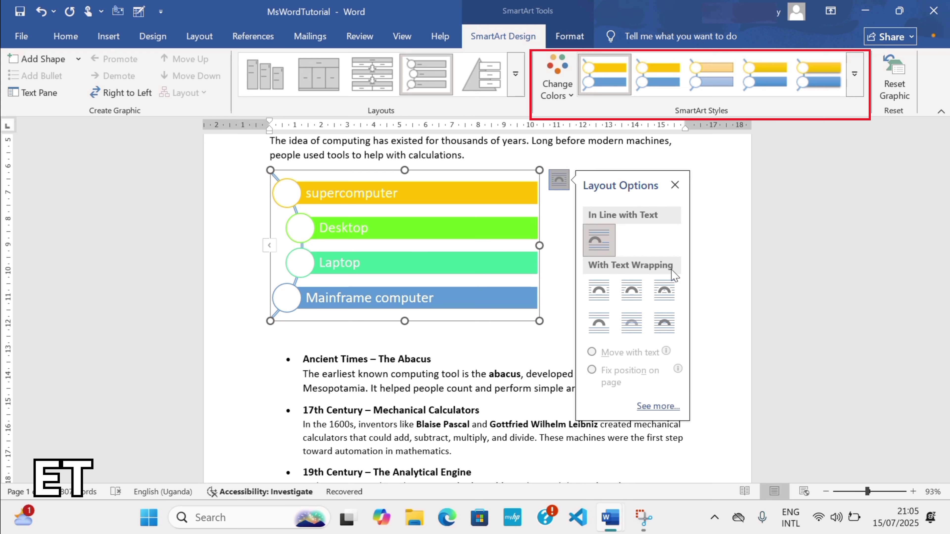
pyautogui.click(641, 286)
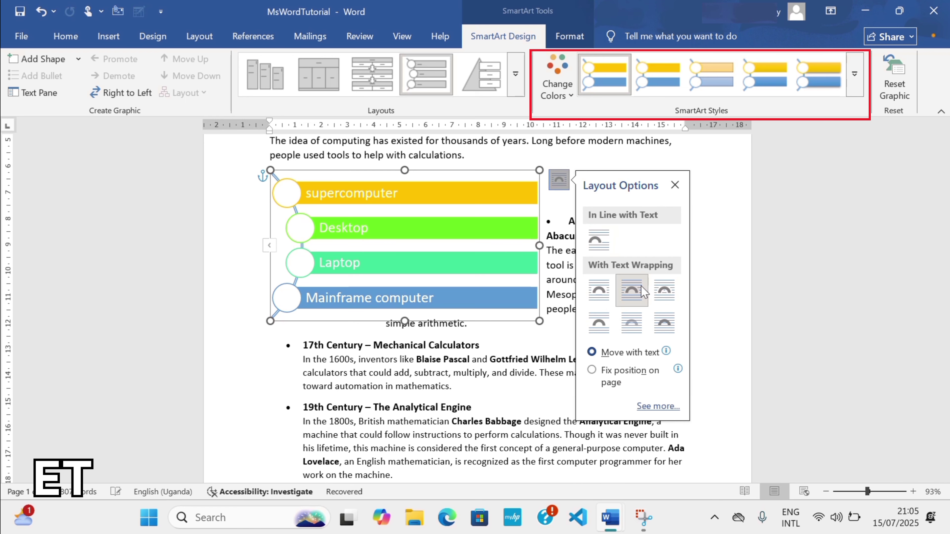
pyautogui.click(712, 213)
pyautogui.click(453, 241)
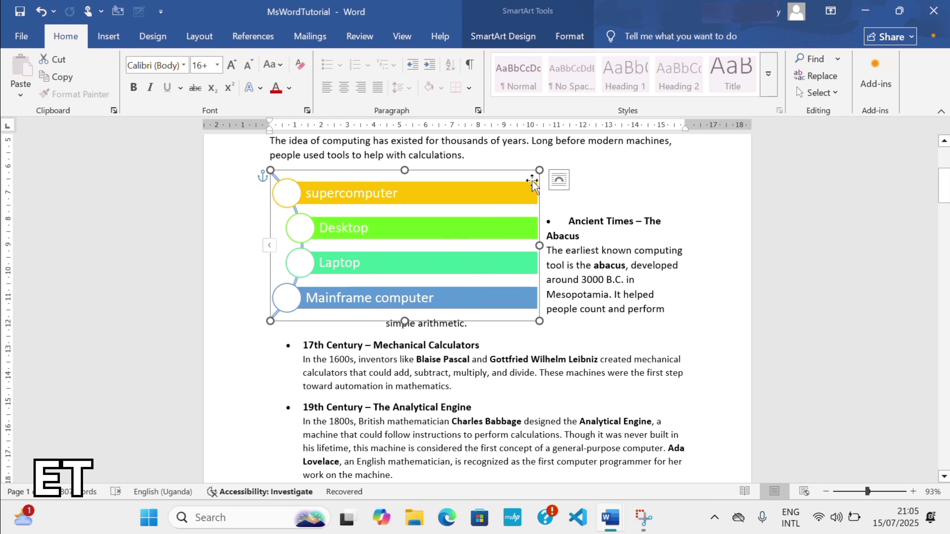
# Step: Try placing the SmartArt graphic behind the text and in front of it, and undo all the text wrapping changes
pyautogui.click(559, 179)
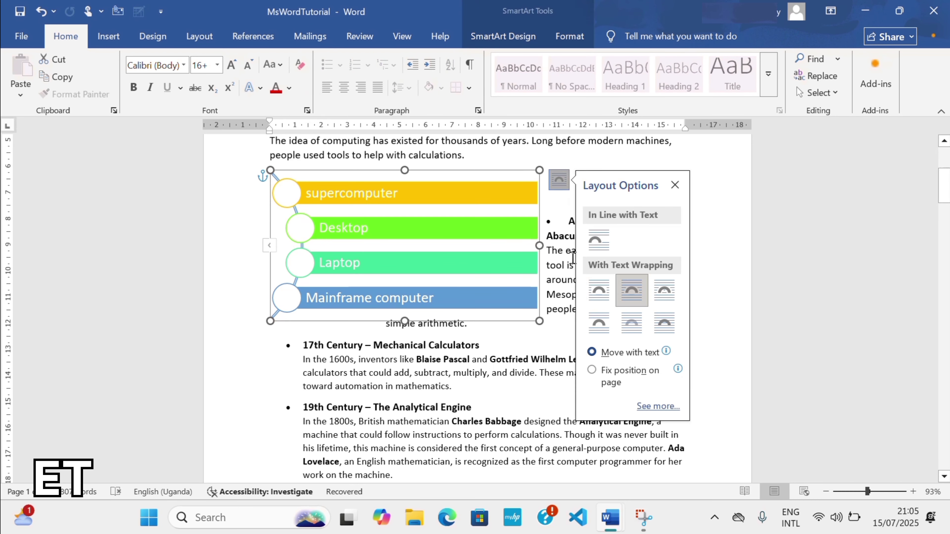
pyautogui.click(623, 333)
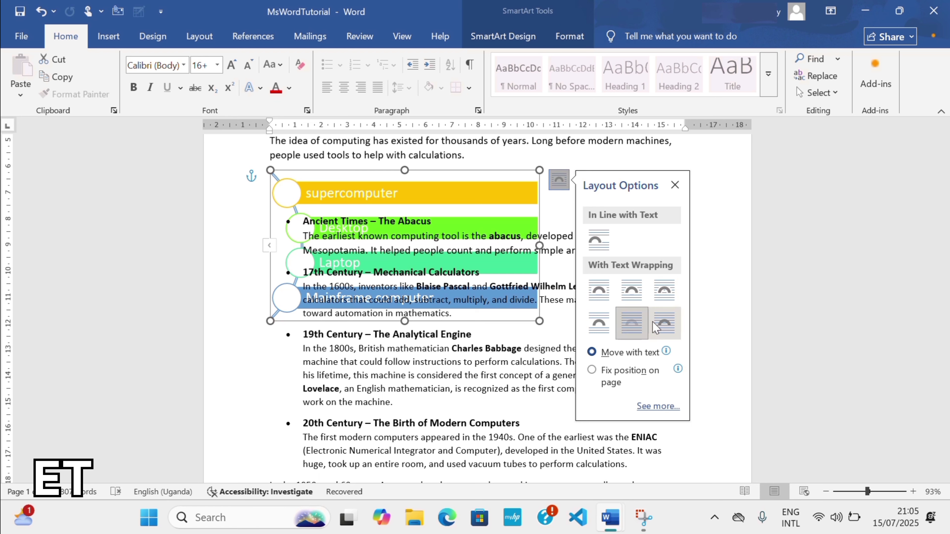
pyautogui.click(655, 327)
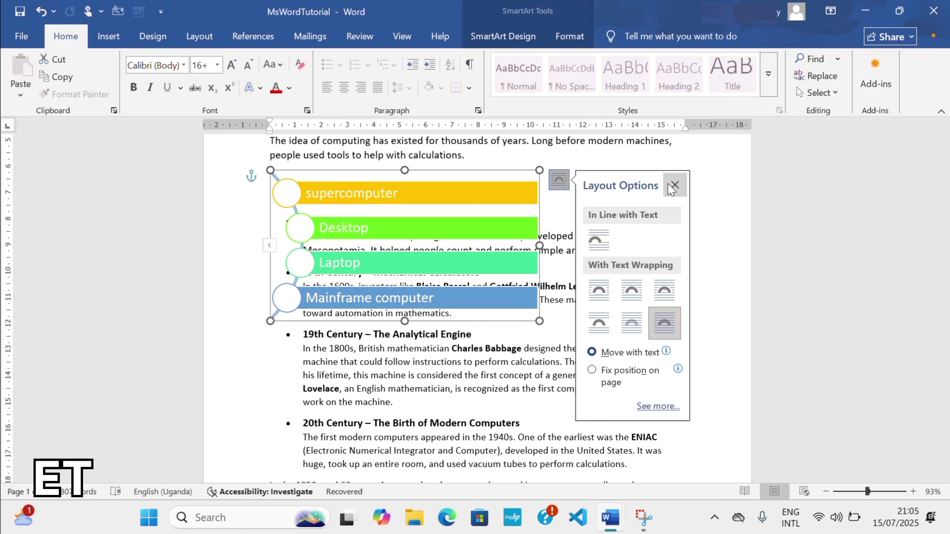
pyautogui.click(675, 185)
pyautogui.hotkey('ctrl', 'z')
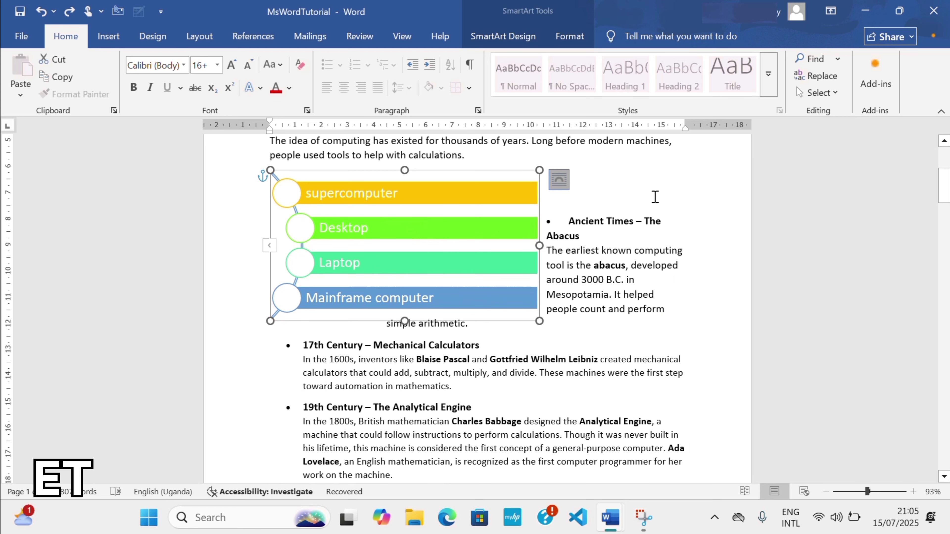
pyautogui.hotkey('ctrl', 'z')
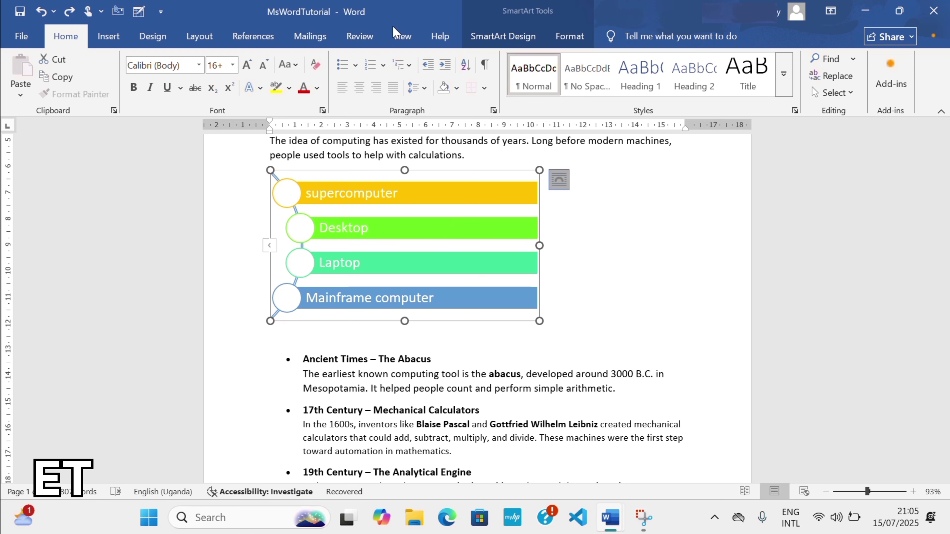
# Step: Recolour the SmartArt graphic with the fifth Colorful variation, running from blue to green
pyautogui.click(389, 192)
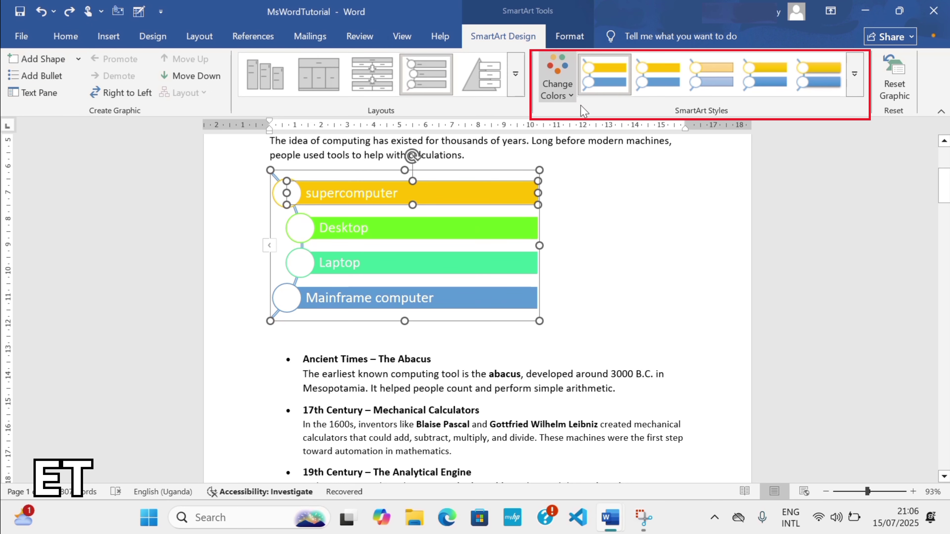
pyautogui.click(573, 93)
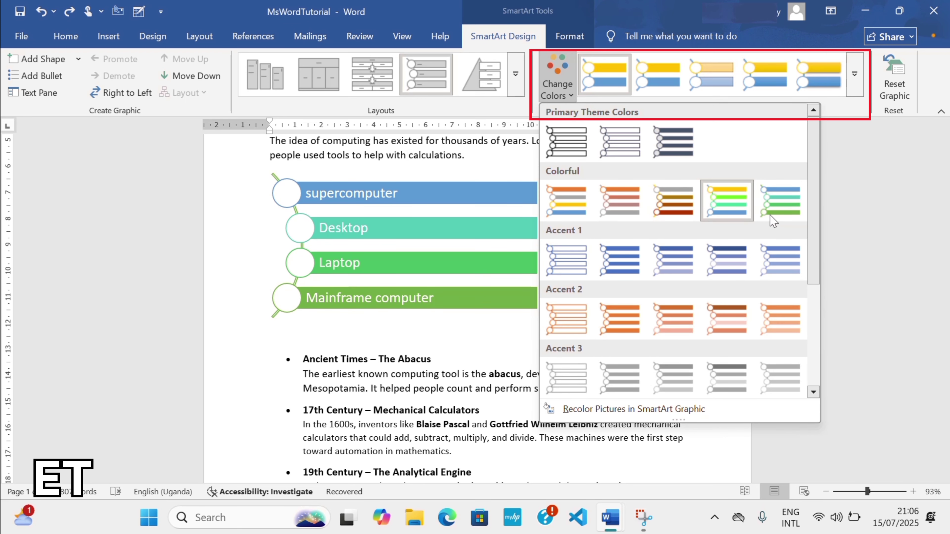
pyautogui.click(769, 205)
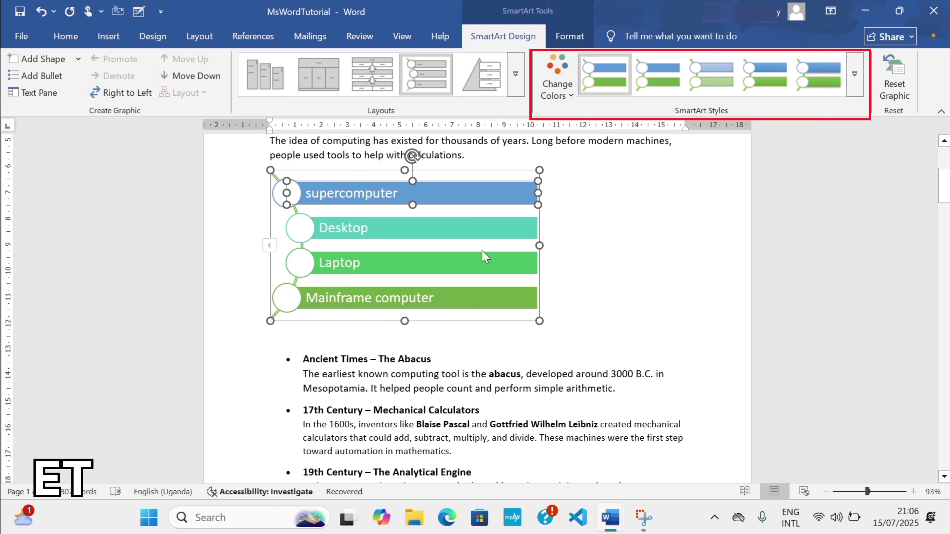
# Step: Apply the solid black theme style from the third row of styles to the supercomputer bar
pyautogui.rightClick(500, 191)
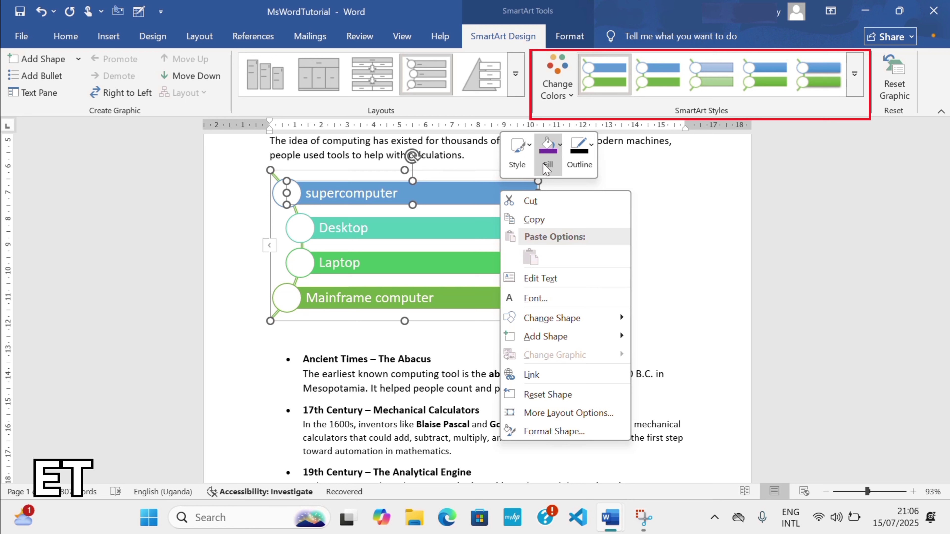
pyautogui.click(523, 146)
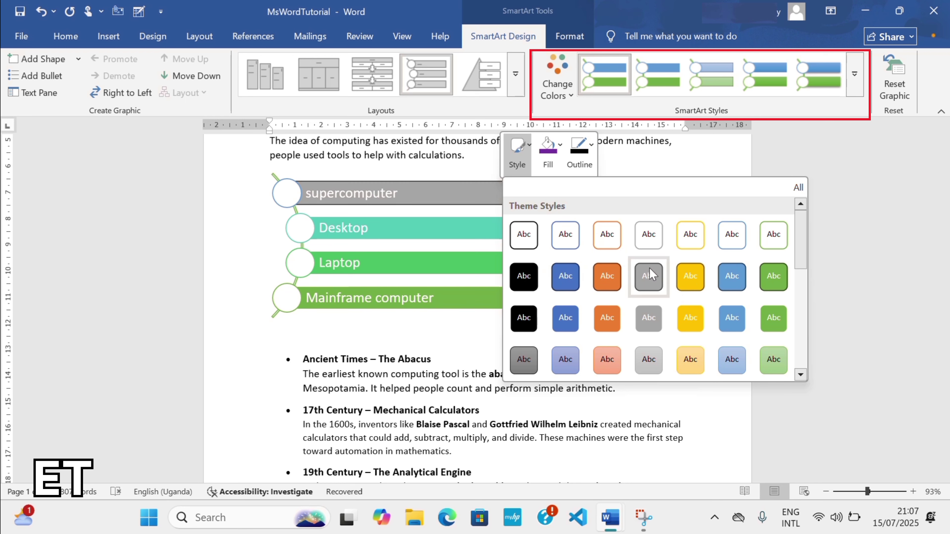
pyautogui.click(524, 322)
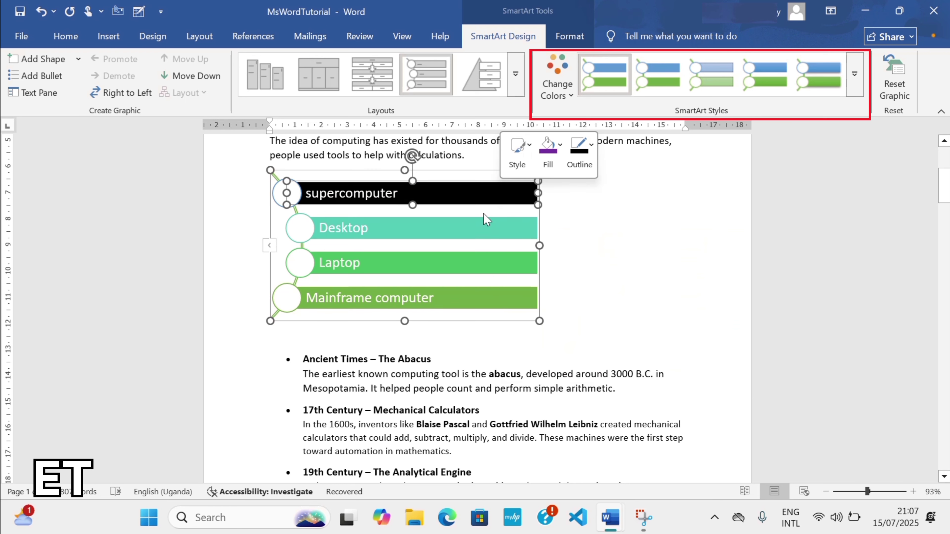
# Step: Fill the supercomputer bar with standard red and give it a yellow outline
pyautogui.click(554, 152)
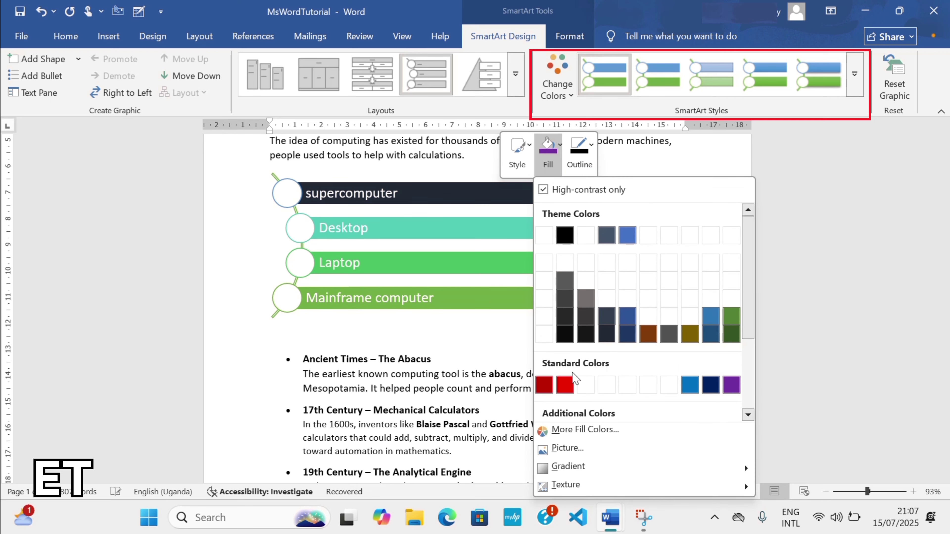
pyautogui.click(566, 385)
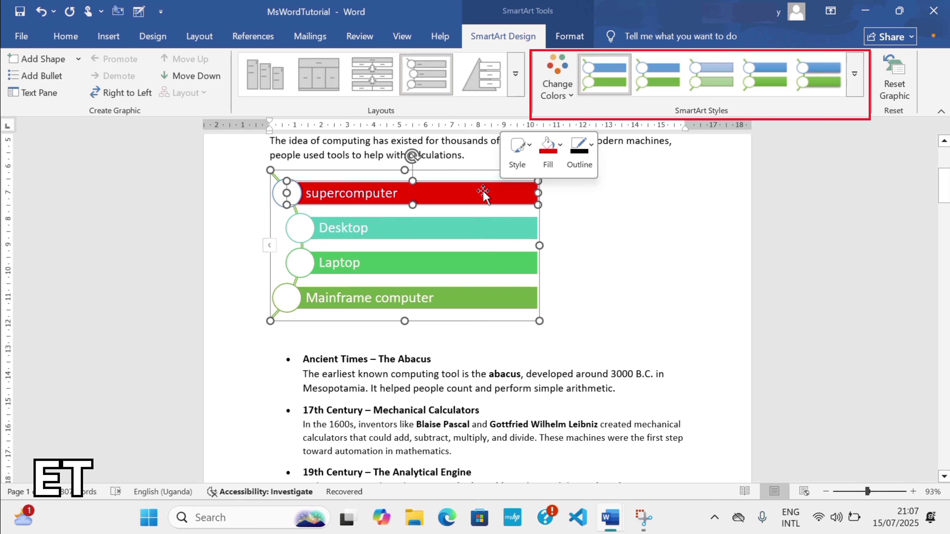
pyautogui.click(575, 148)
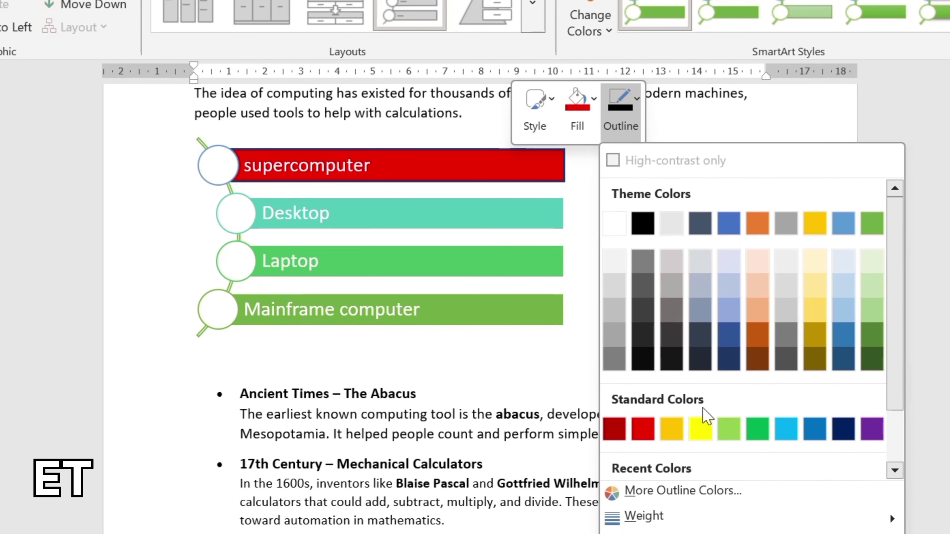
pyautogui.click(700, 428)
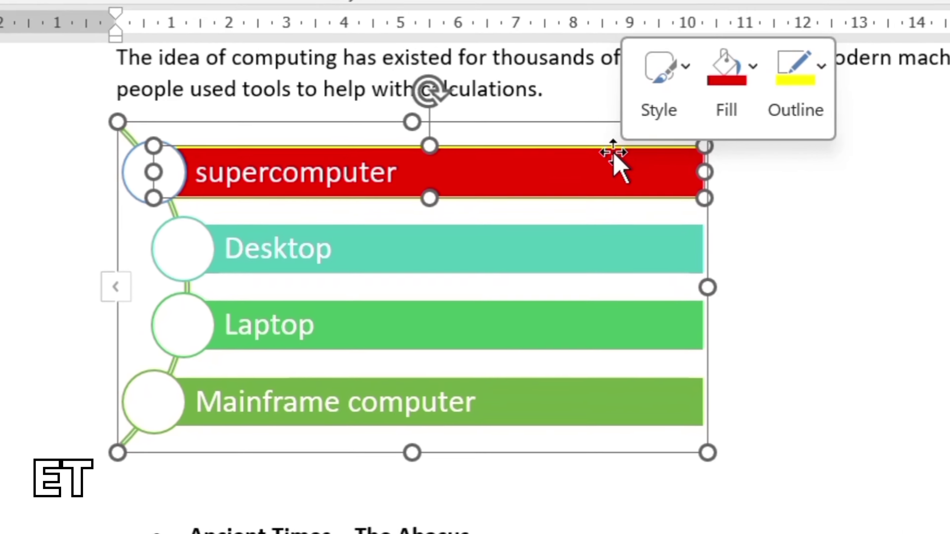
# Step: Fill the Desktop bar with the medium blue theme colour
pyautogui.click(586, 253)
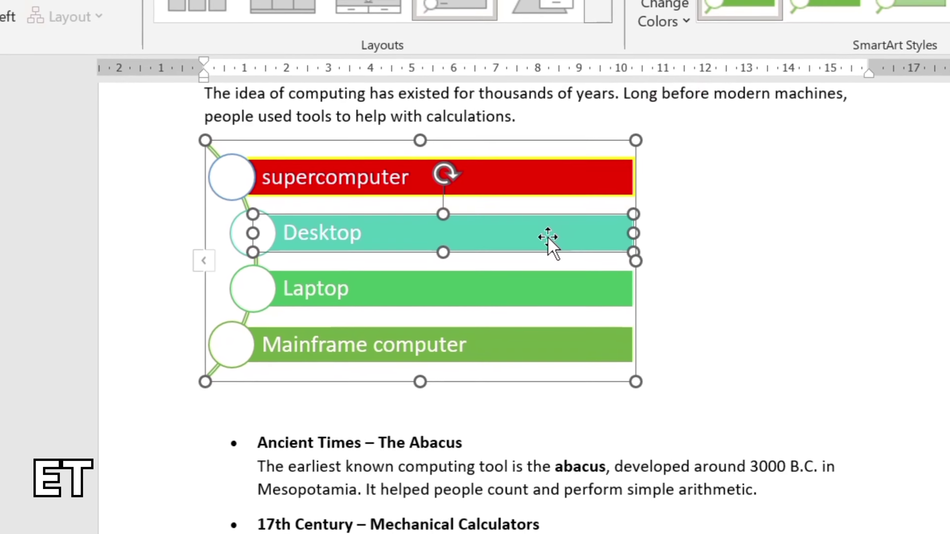
pyautogui.rightClick(535, 237)
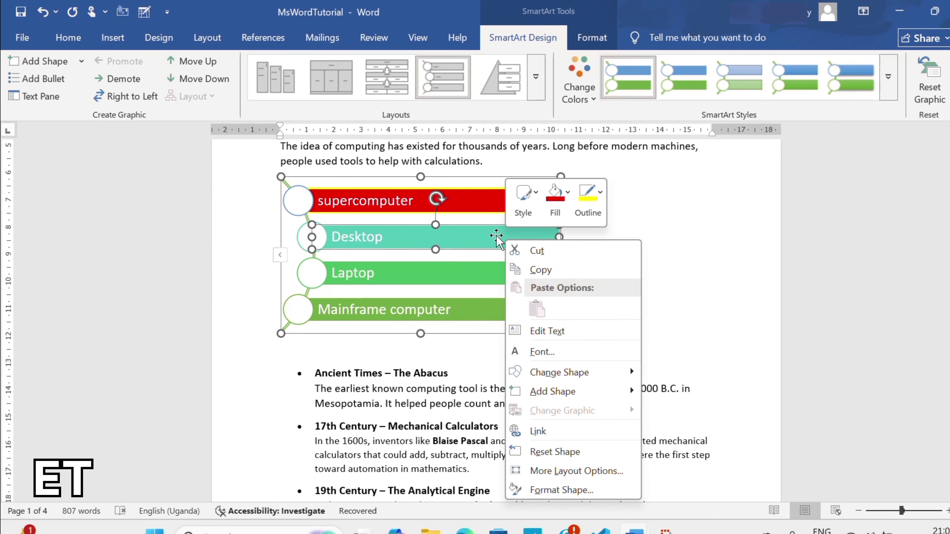
pyautogui.click(556, 205)
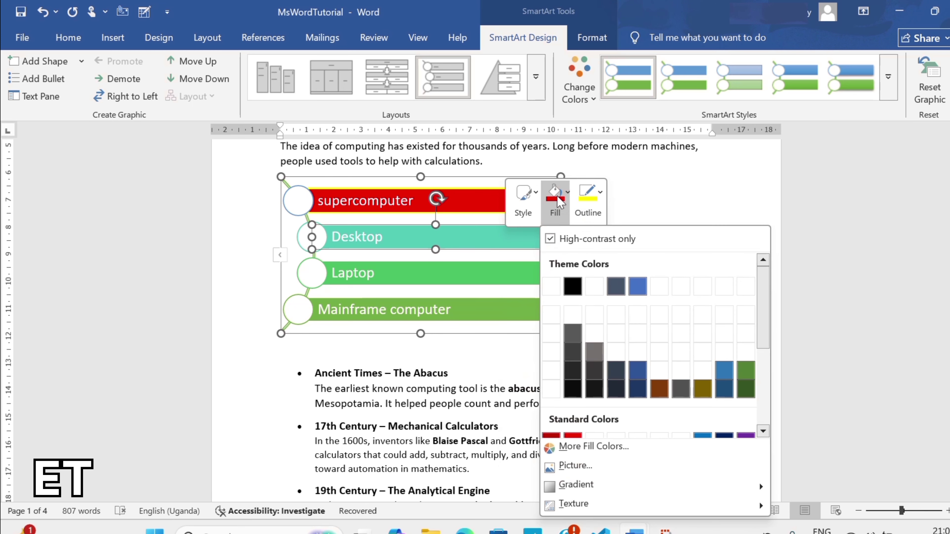
pyautogui.click(637, 287)
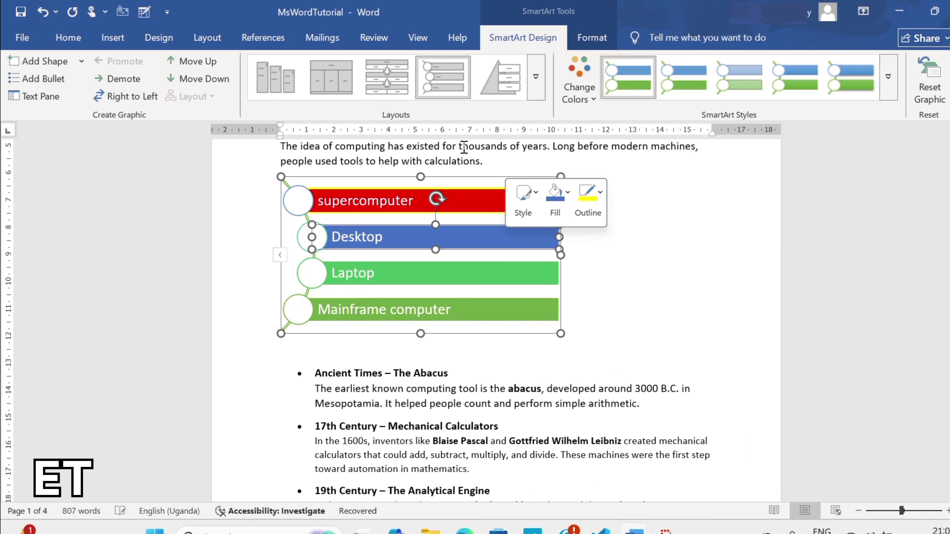
# Step: Fill the Laptop bar with standard purple
pyautogui.click(524, 273)
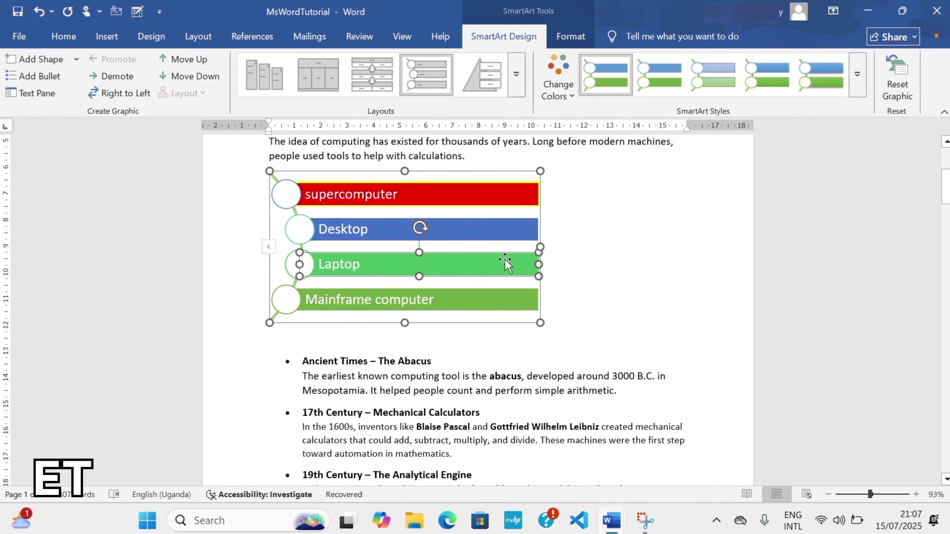
pyautogui.rightClick(505, 264)
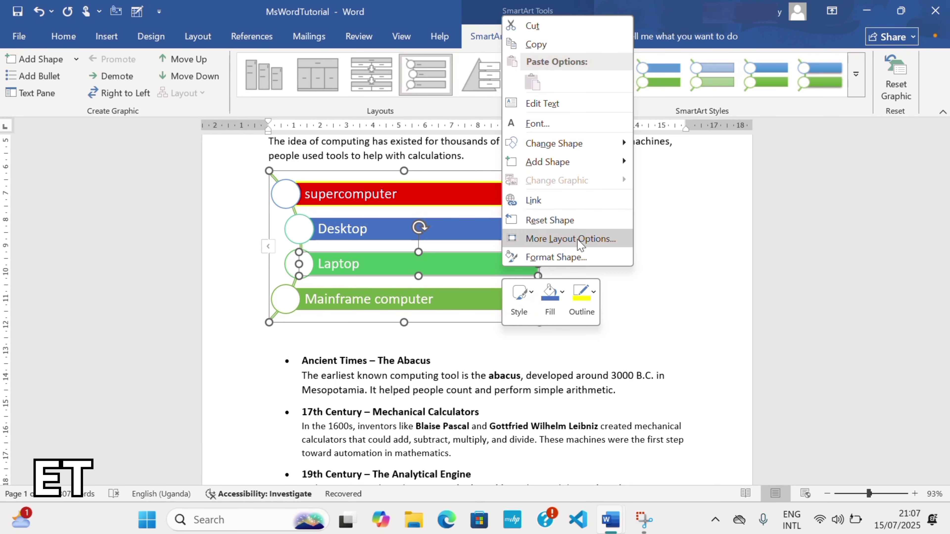
pyautogui.click(550, 297)
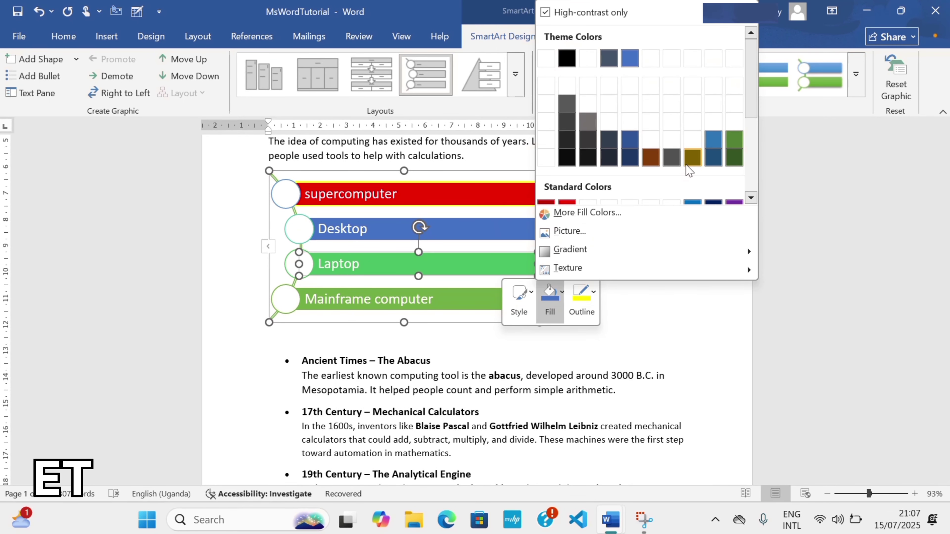
pyautogui.click(735, 203)
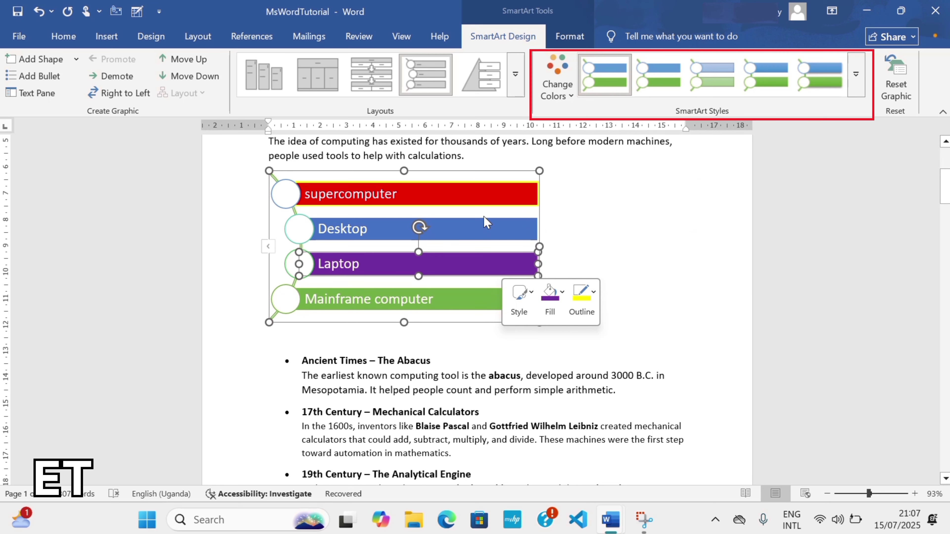
pyautogui.click(567, 92)
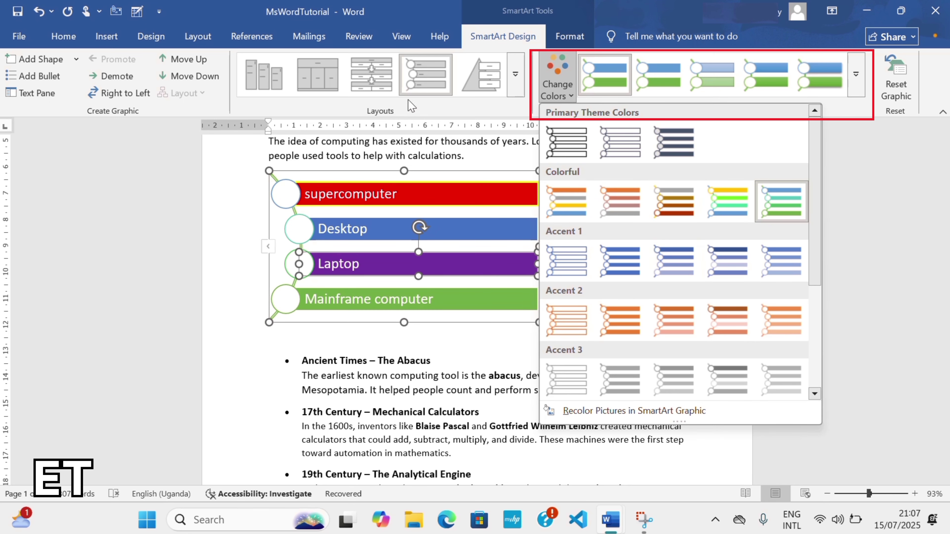
pyautogui.click(465, 110)
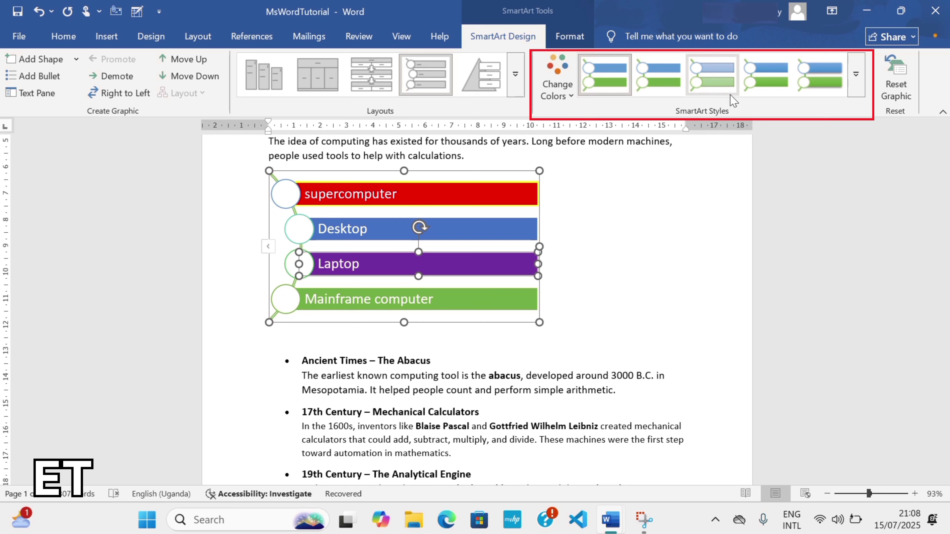
pyautogui.click(853, 77)
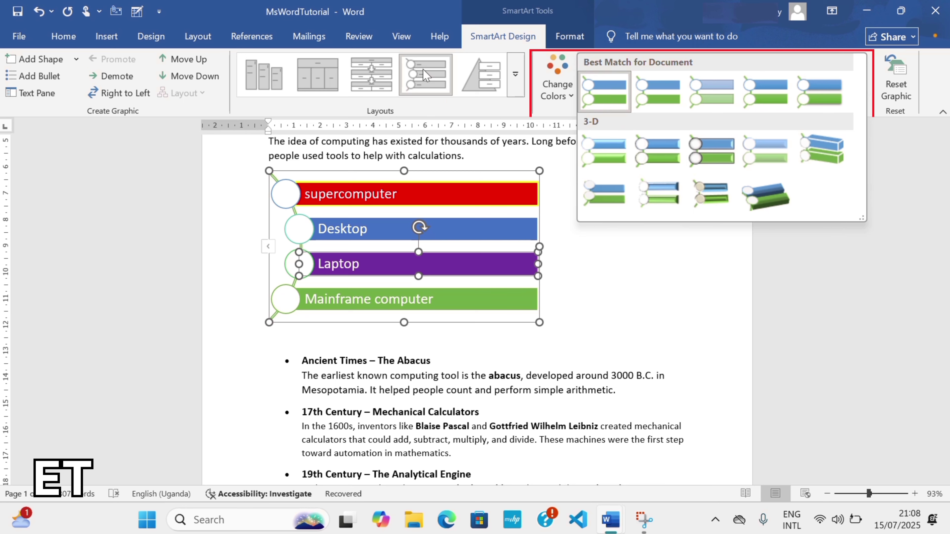
pyautogui.click(515, 74)
# Step: Try the vertical list layout with slanted accent strips under each bar, and the layout with a row of trapezoids
pyautogui.click(515, 74)
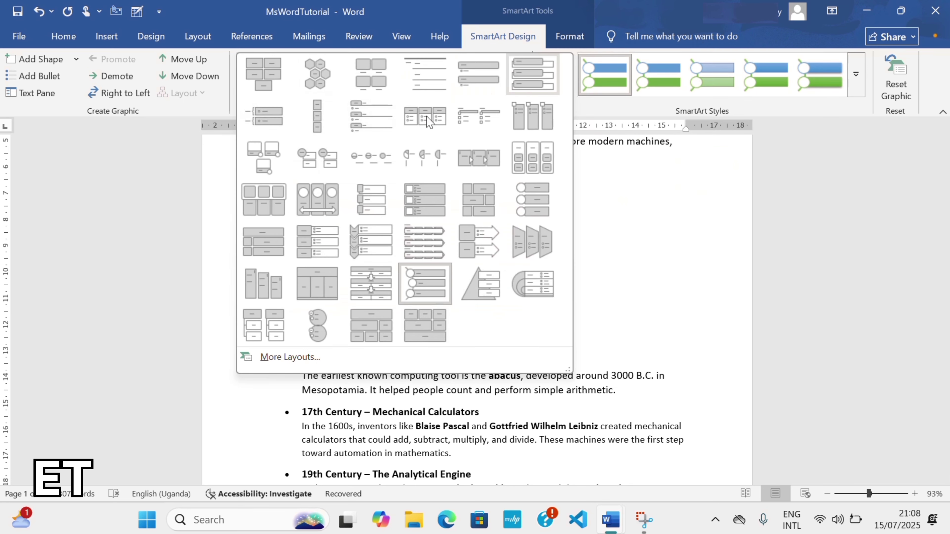
pyautogui.click(422, 262)
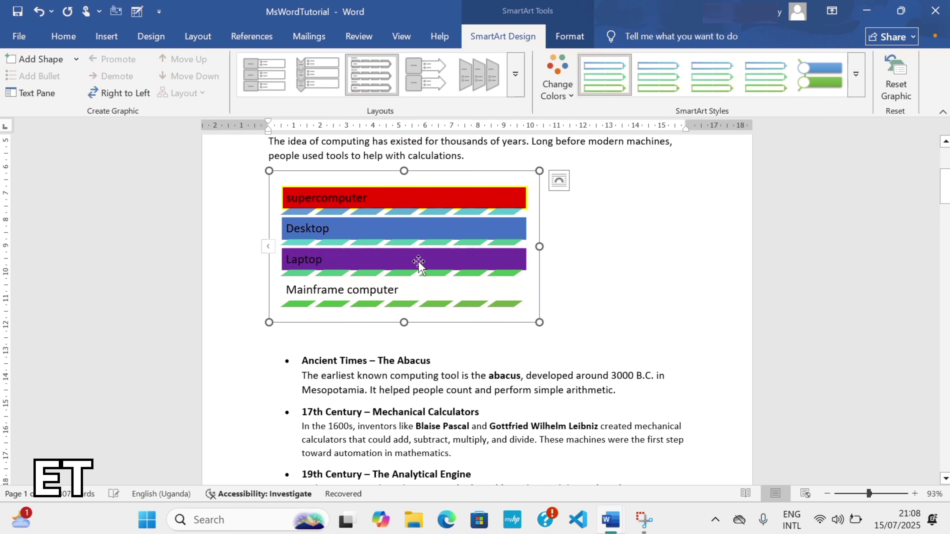
pyautogui.click(493, 90)
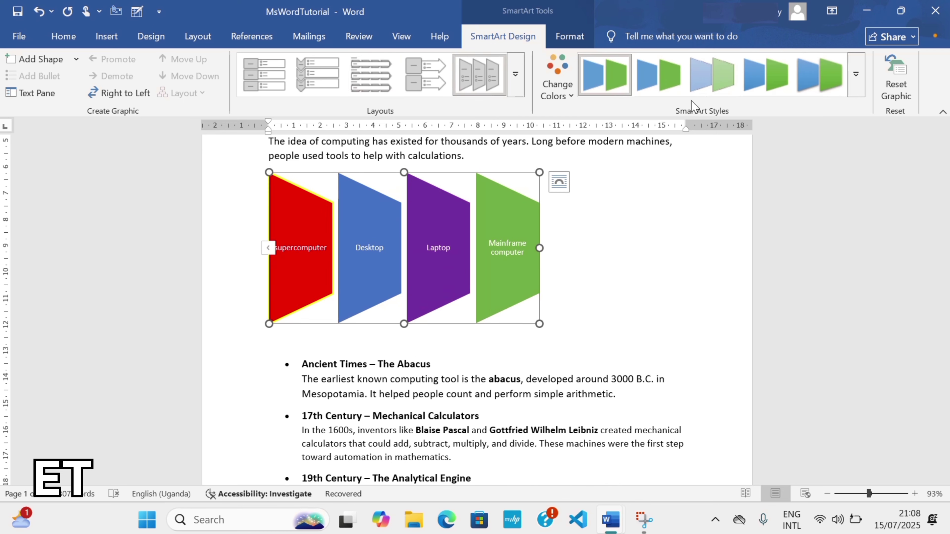
# Step: Change the SmartArt layout to the vertical list of rounded boxes, each followed by a wide arrow
pyautogui.click(863, 77)
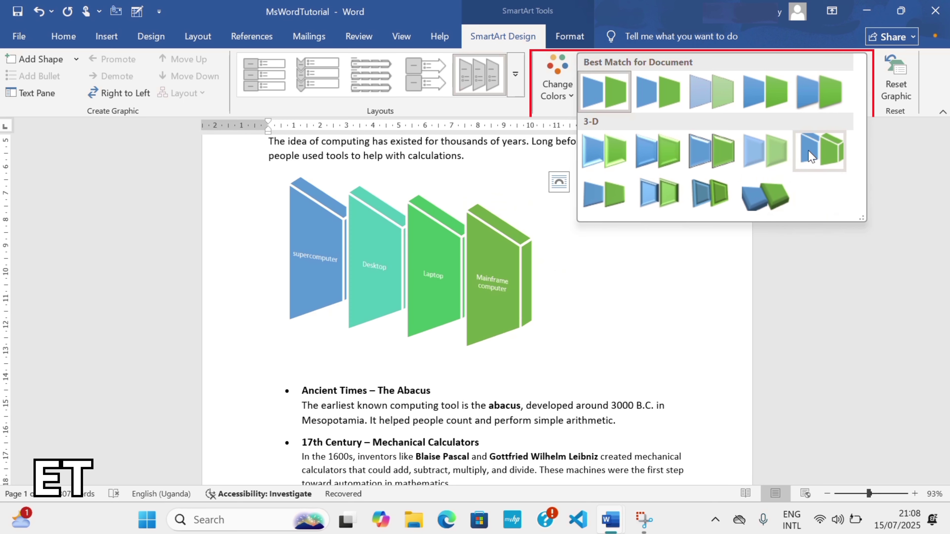
pyautogui.click(385, 97)
pyautogui.click(411, 84)
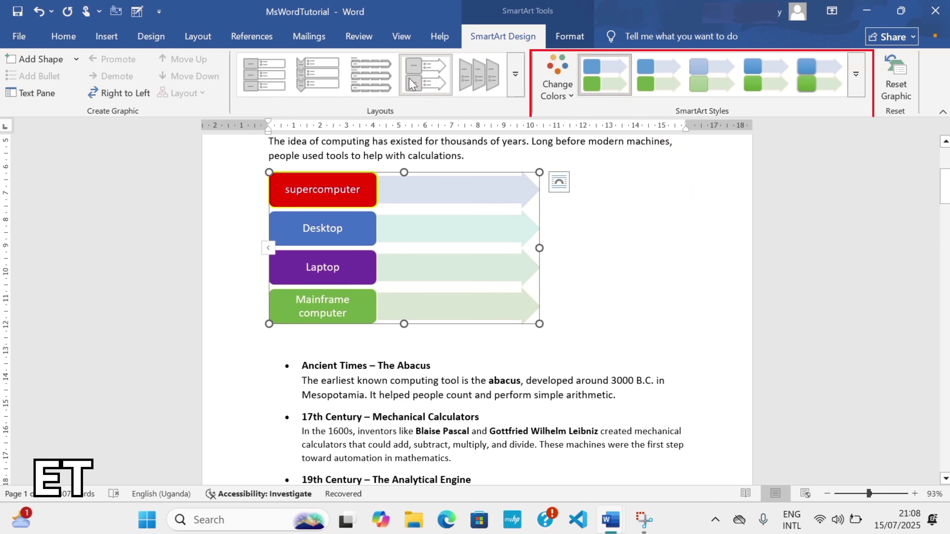
# Step: Apply the tilted 3-D SmartArt style, the last one in the 3-D group, to the graphic
pyautogui.click(856, 76)
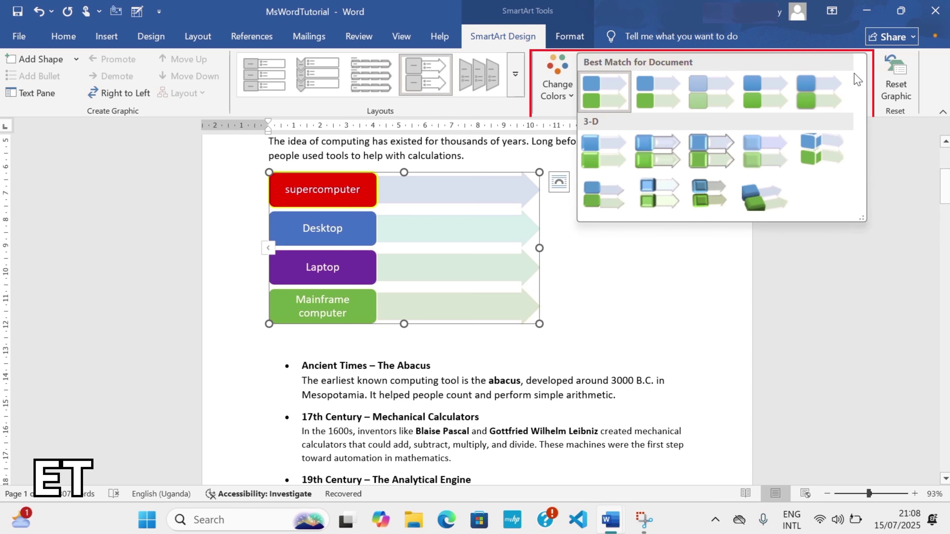
pyautogui.click(783, 210)
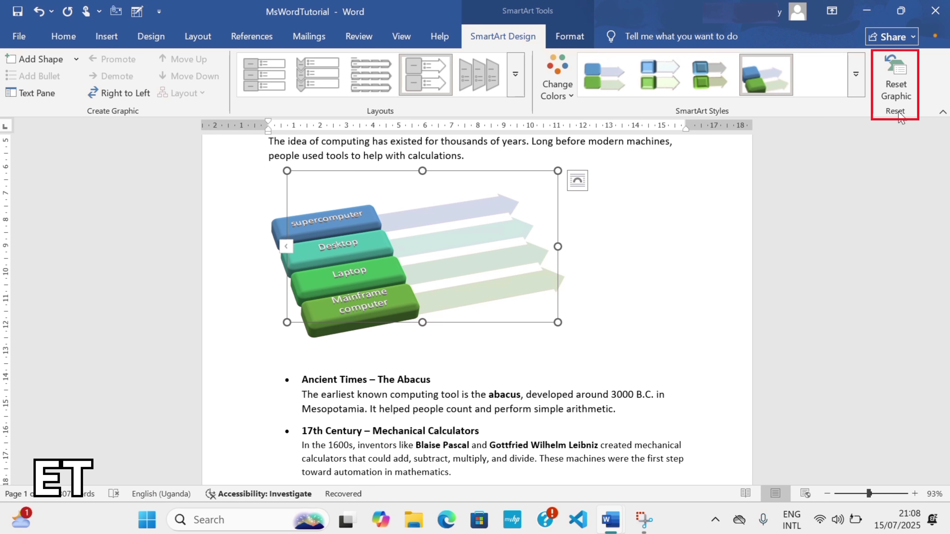
# Step: Reset the SmartArt graphic to discard its formatting, undo the reset, and reset it again
pyautogui.click(896, 80)
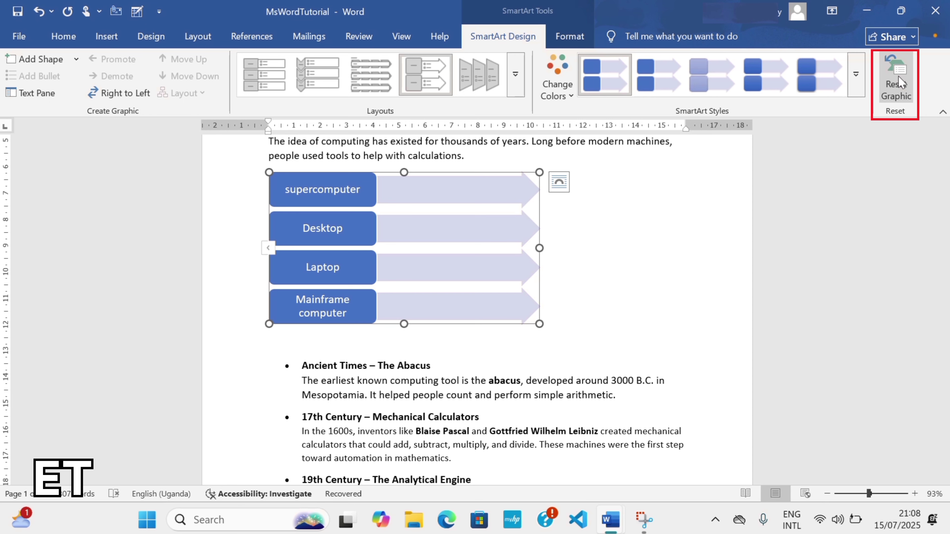
pyautogui.hotkey('ctrl', 'z')
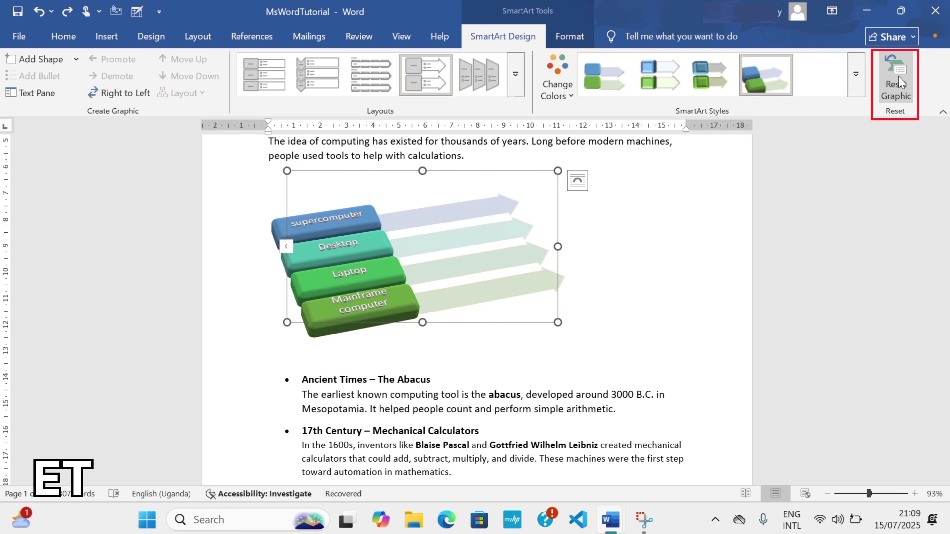
pyautogui.click(898, 76)
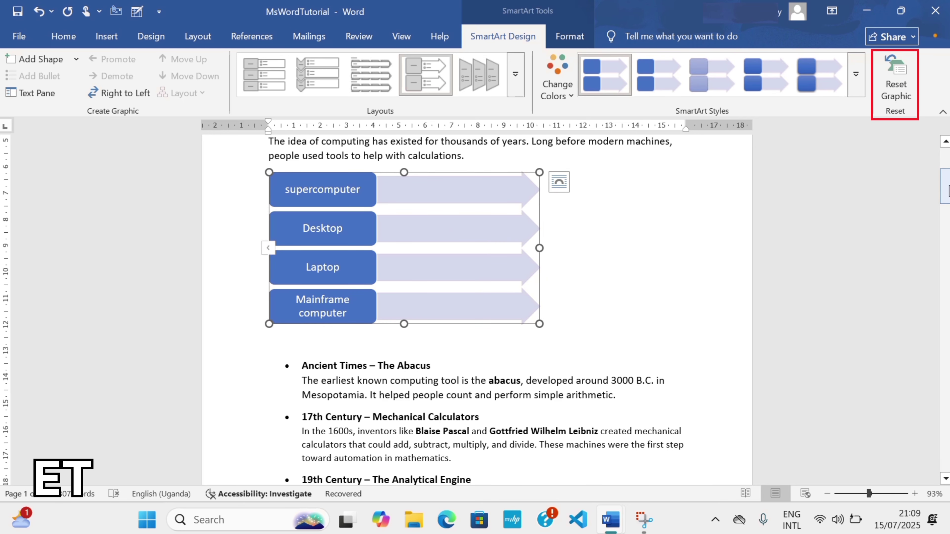
pyautogui.moveTo(949, 191); pyautogui.dragTo(949, 172)
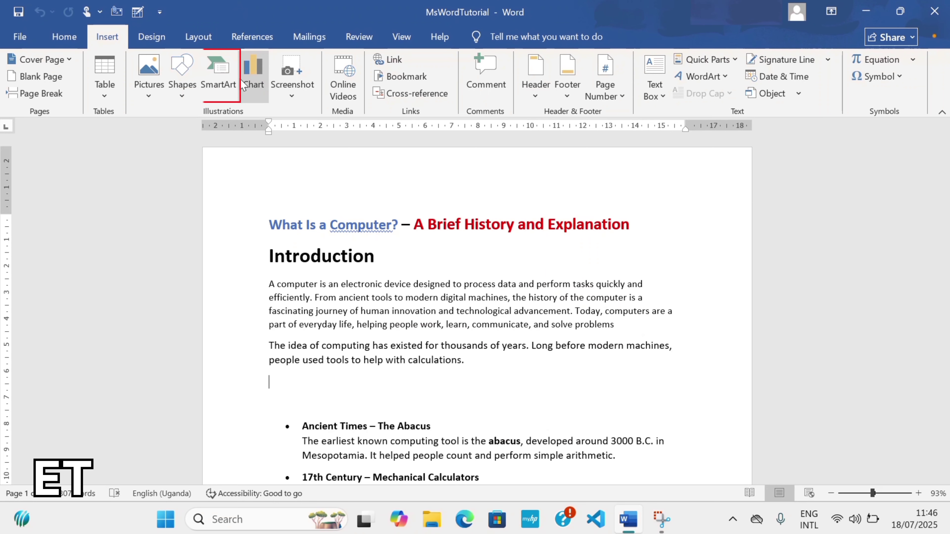
# Step: Start inserting a chart and examine the Templates, Column, Line and Pie chart categories with their previews
pyautogui.click(255, 80)
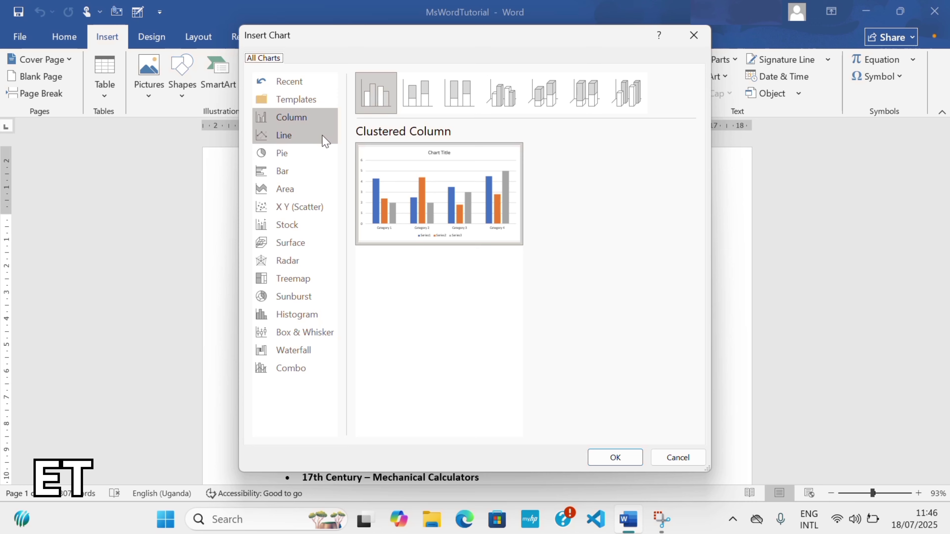
pyautogui.click(289, 99)
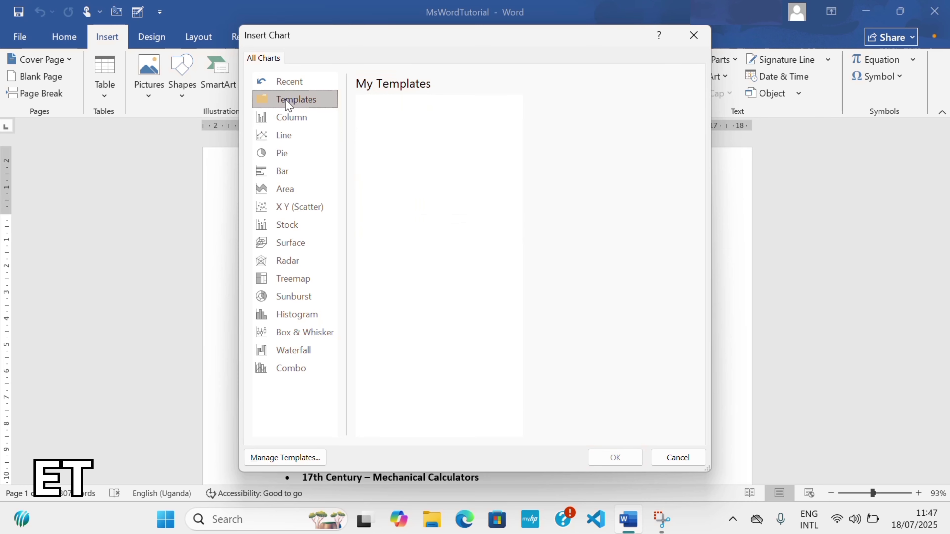
pyautogui.click(283, 119)
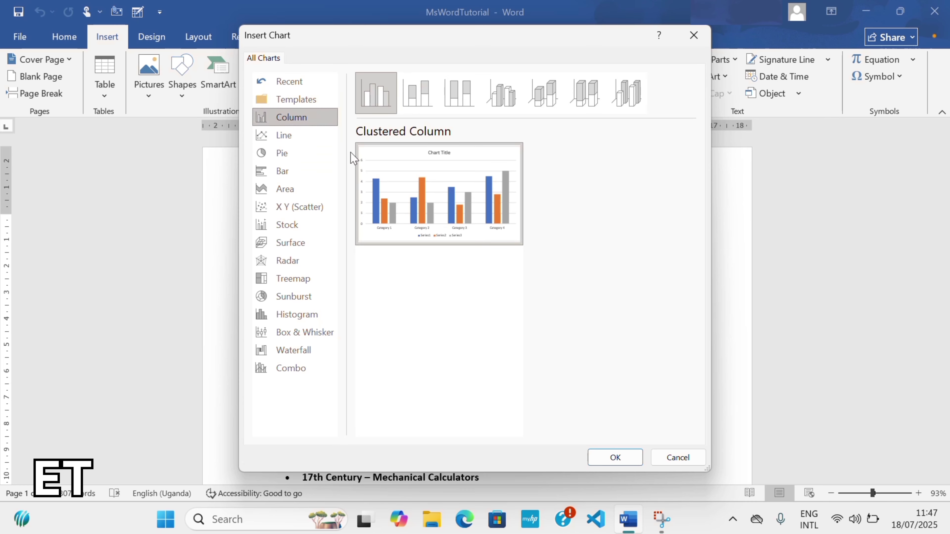
pyautogui.moveTo(445, 196)
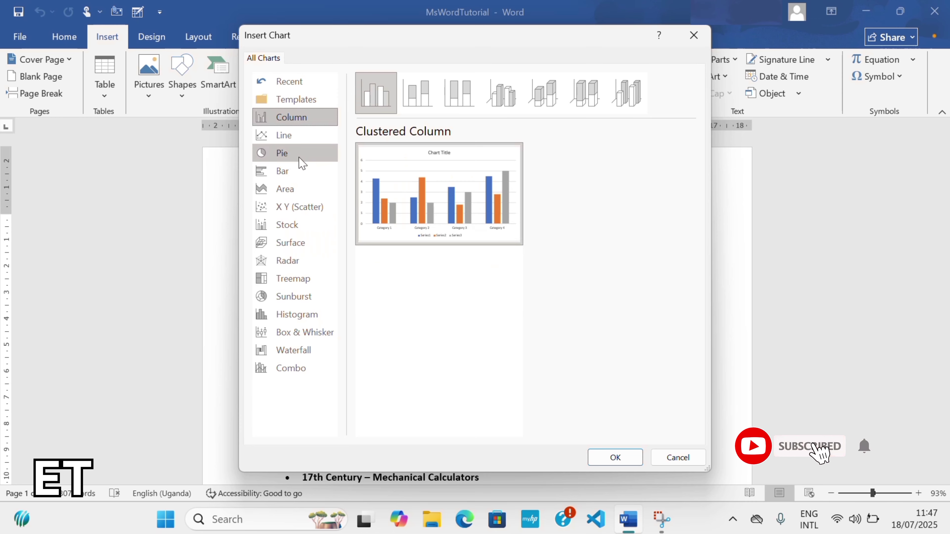
pyautogui.click(299, 140)
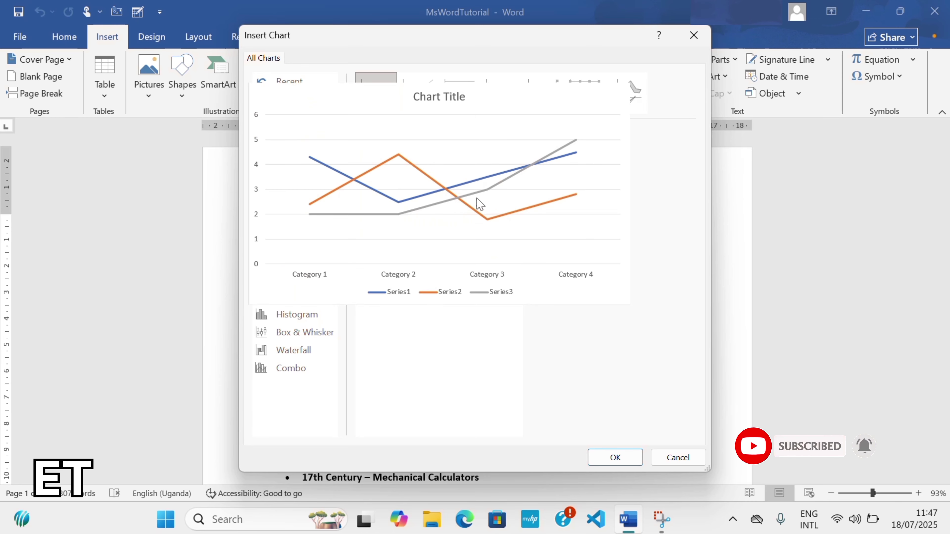
pyautogui.click(284, 157)
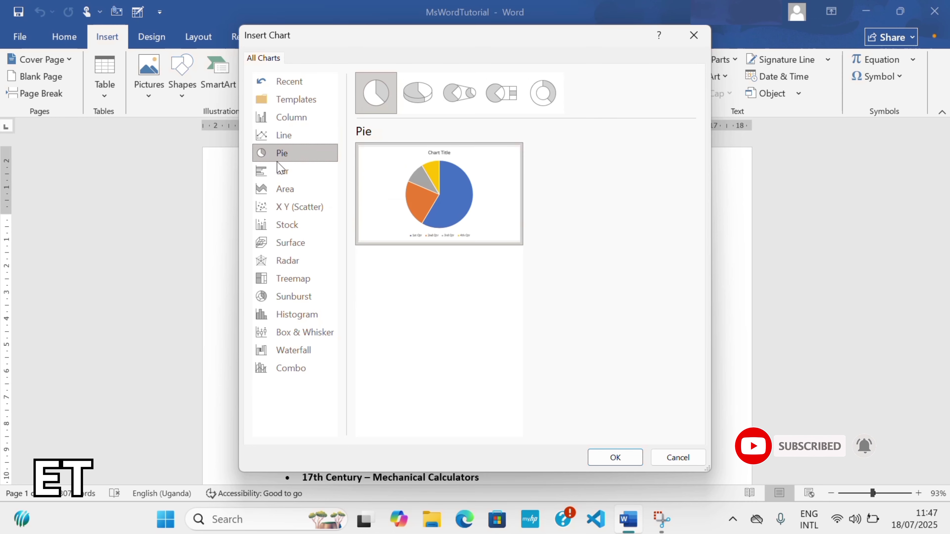
pyautogui.moveTo(384, 191)
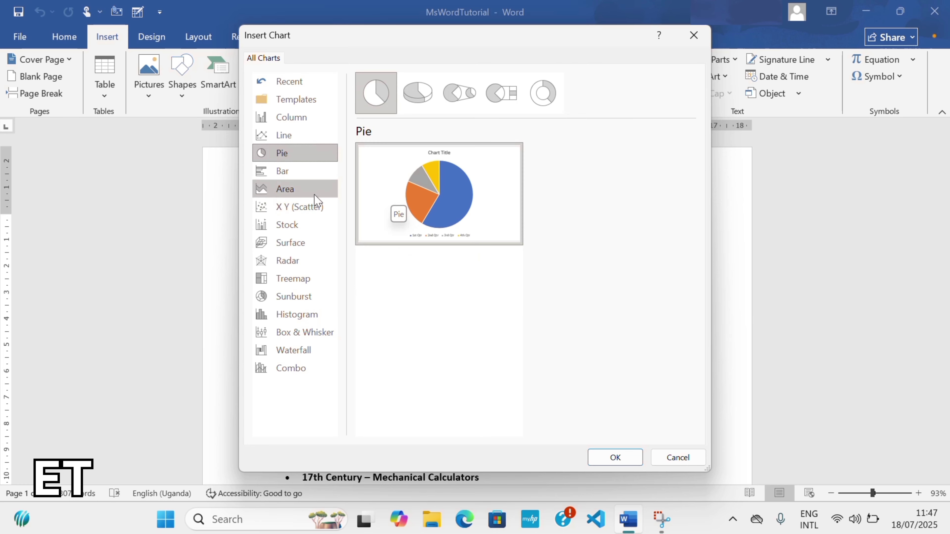
# Step: Examine the Bar, Area, X Y (Scatter), Stock, Surface, Radar, Treemap and Sunburst chart categories
pyautogui.click(288, 181)
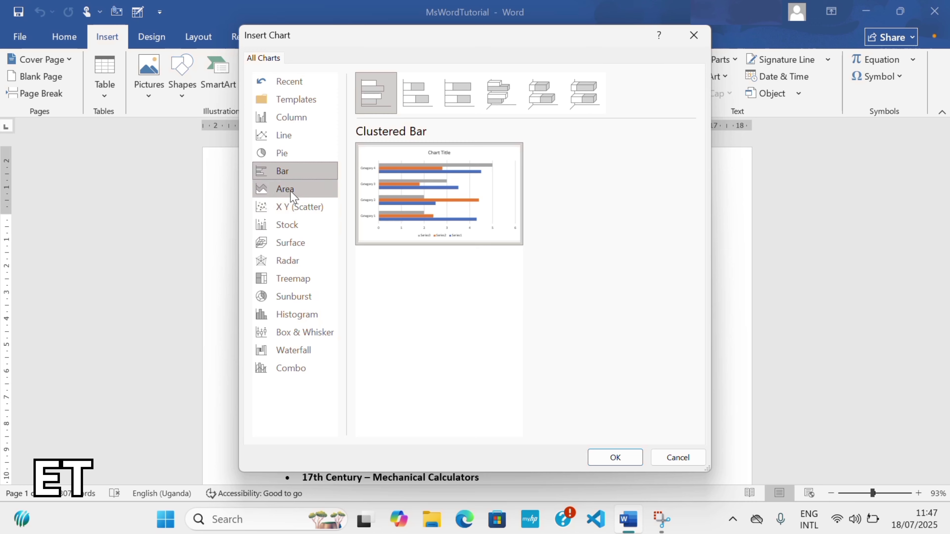
pyautogui.click(290, 196)
pyautogui.click(288, 208)
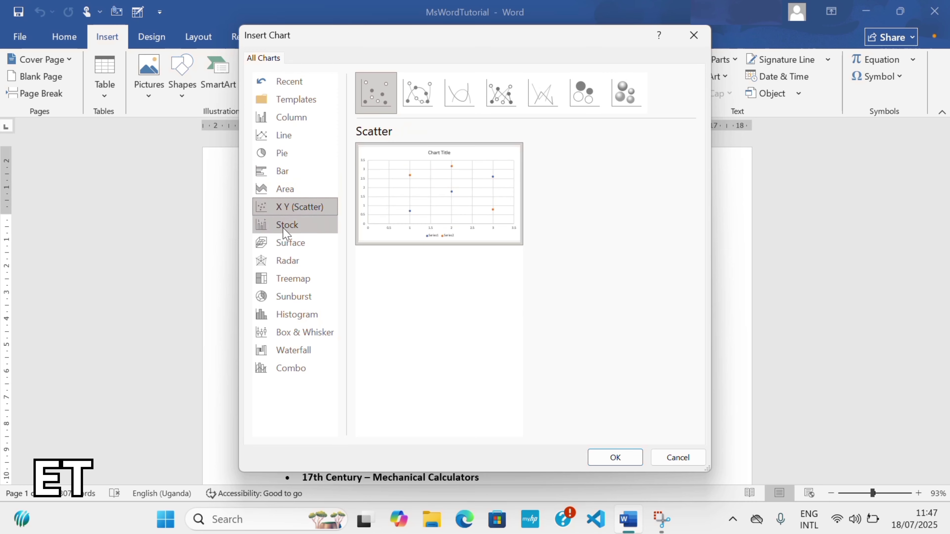
pyautogui.click(283, 228)
pyautogui.click(290, 245)
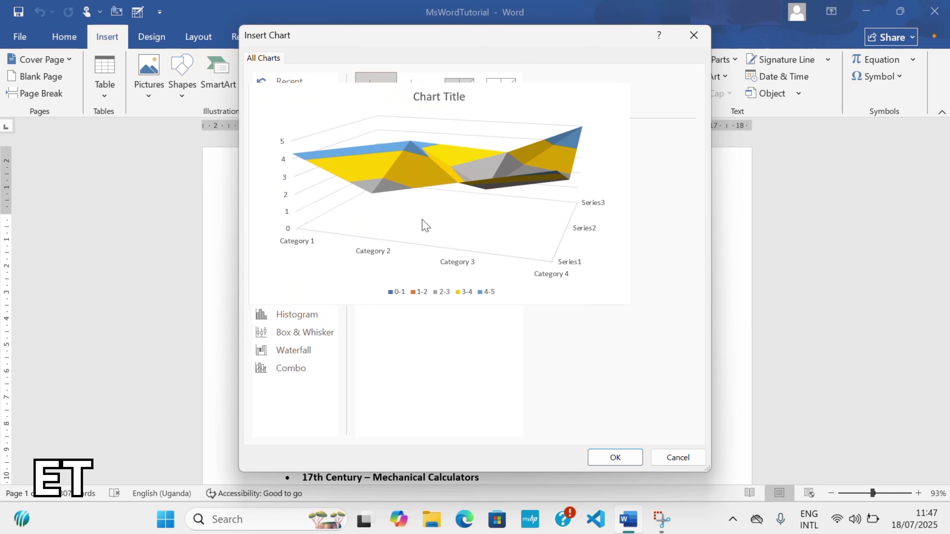
pyautogui.click(292, 264)
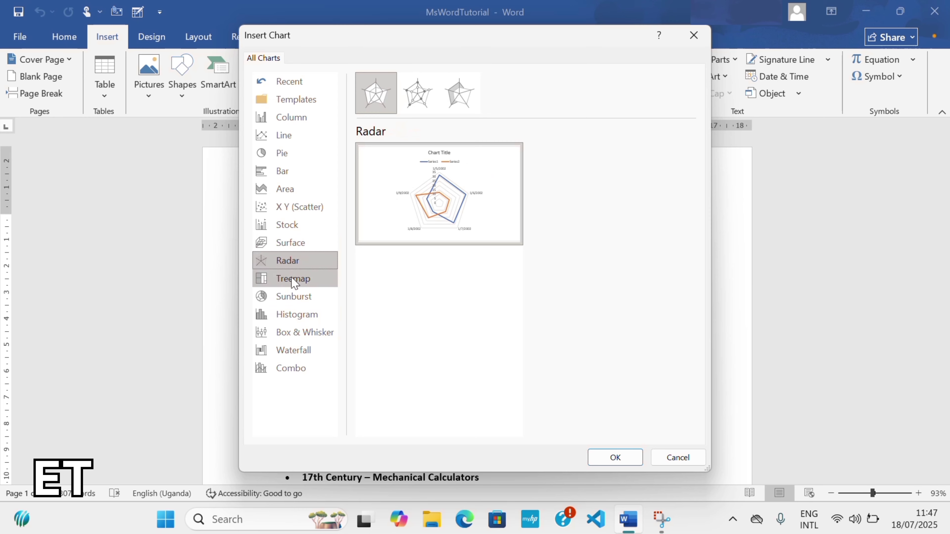
pyautogui.moveTo(411, 225)
pyautogui.click(313, 279)
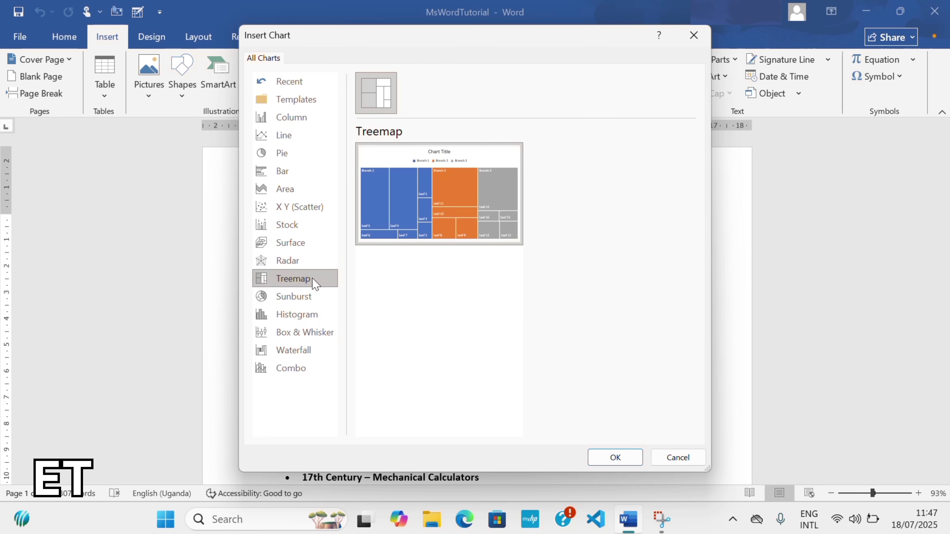
pyautogui.click(304, 296)
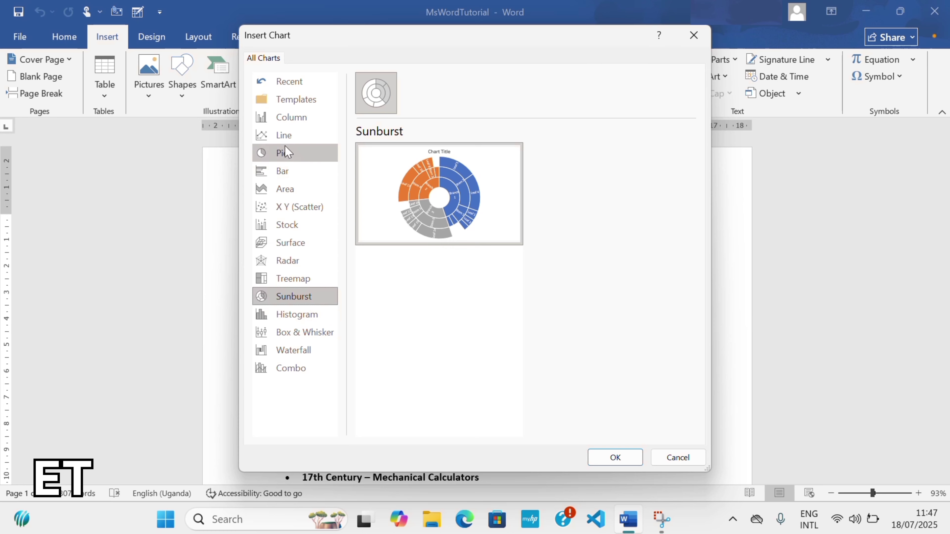
# Step: Insert a Clustered Column chart below the paragraph on the idea of computing
pyautogui.click(284, 121)
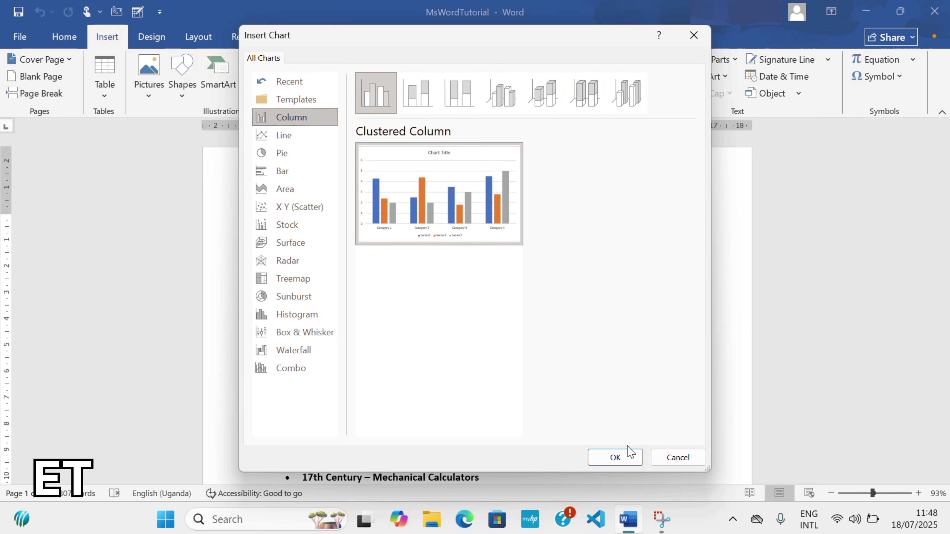
pyautogui.click(619, 460)
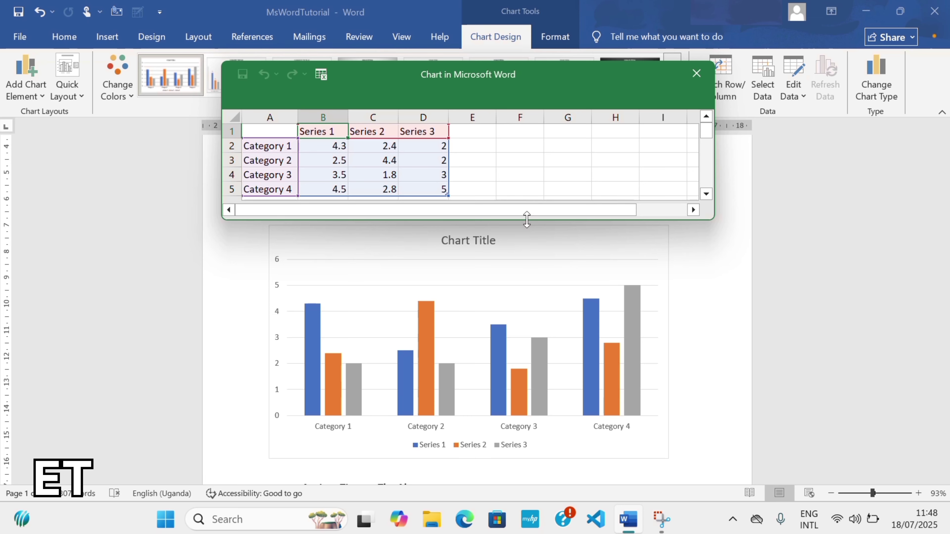
# Step: Enlarge the chart's data sheet window and move it down beside the chart so it no longer covers it
pyautogui.moveTo(526, 220); pyautogui.dragTo(525, 257)
pyautogui.moveTo(714, 189); pyautogui.dragTo(748, 172)
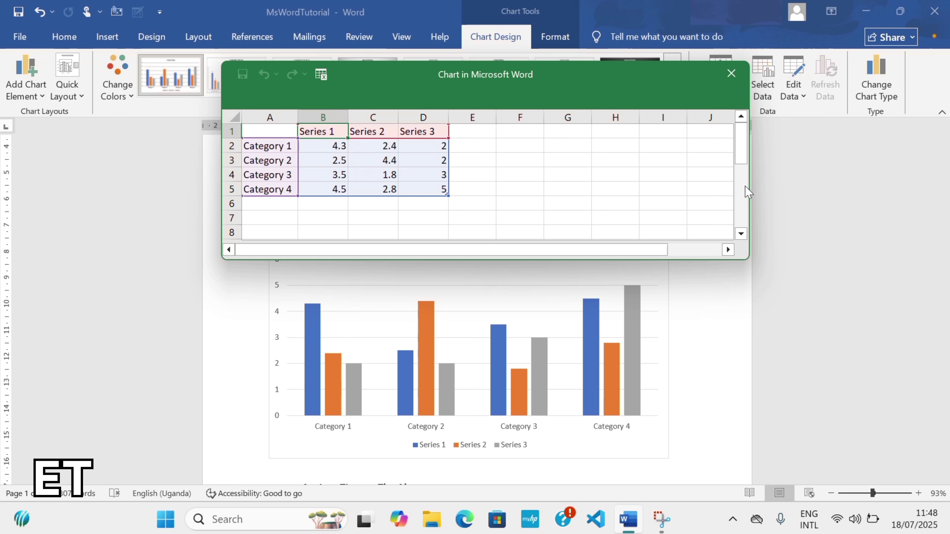
pyautogui.moveTo(747, 184); pyautogui.dragTo(566, 203)
pyautogui.moveTo(441, 88); pyautogui.dragTo(949, 298)
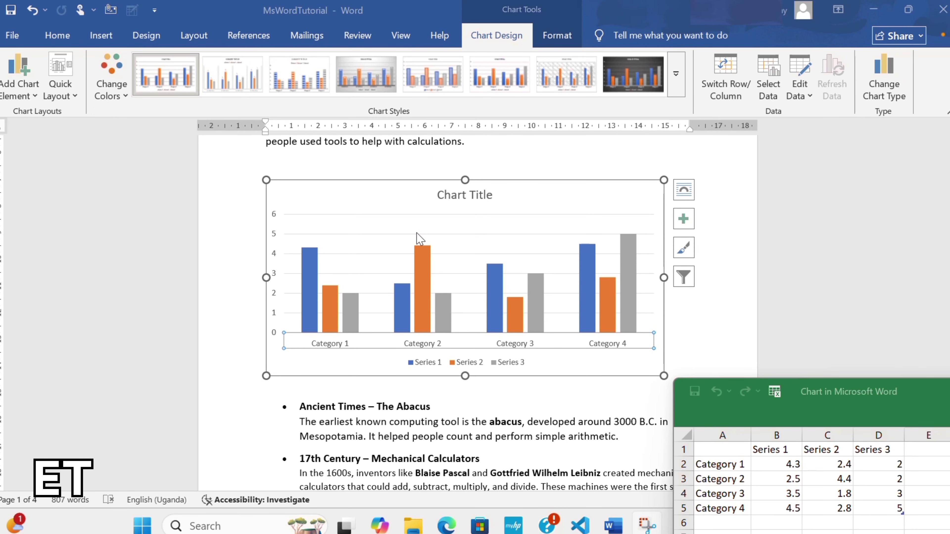
# Step: Examine the chart element options for axes, axis titles, chart title, data labels, error bars and gridlines
pyautogui.click(35, 98)
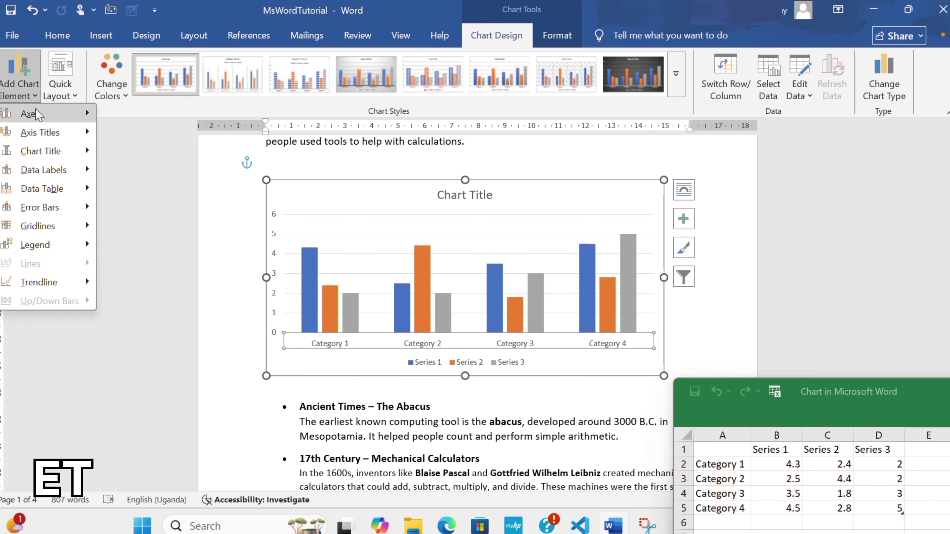
pyautogui.moveTo(37, 115)
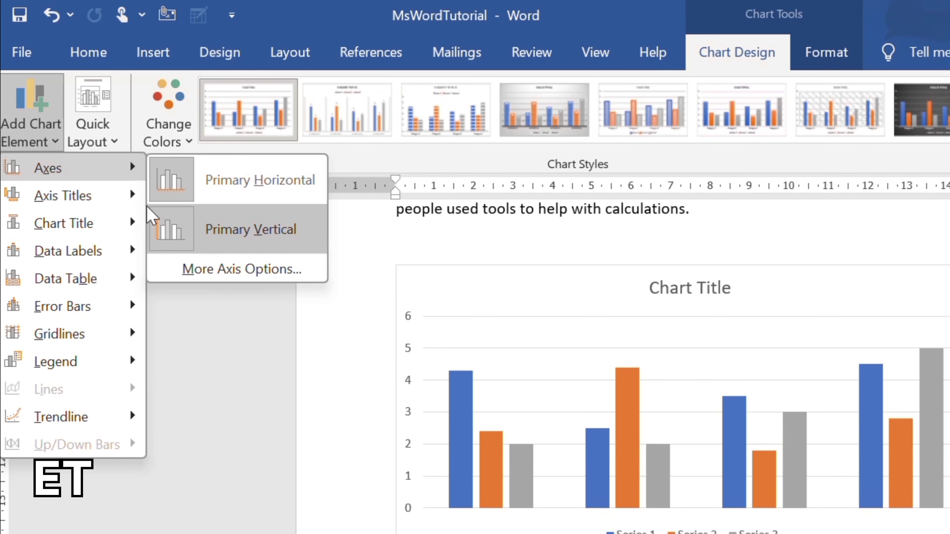
pyautogui.moveTo(83, 202)
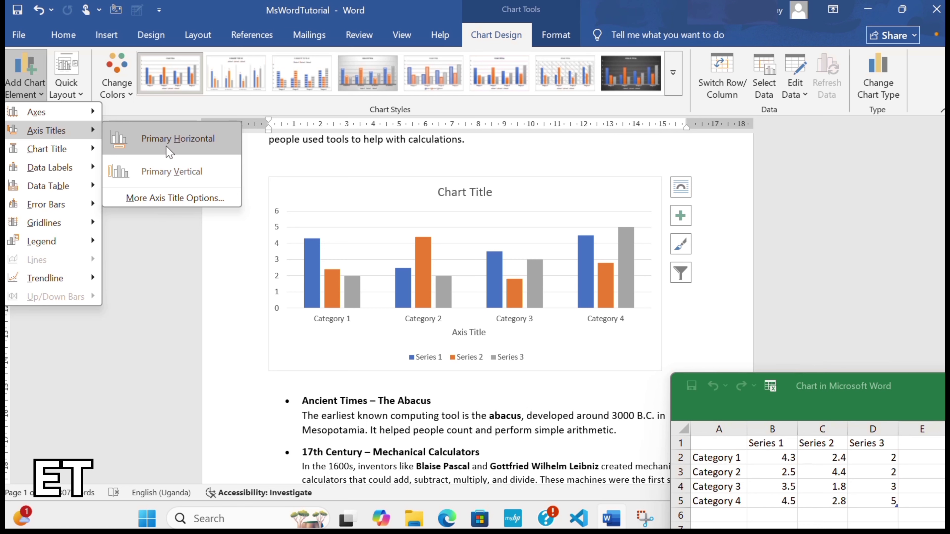
pyautogui.moveTo(60, 152)
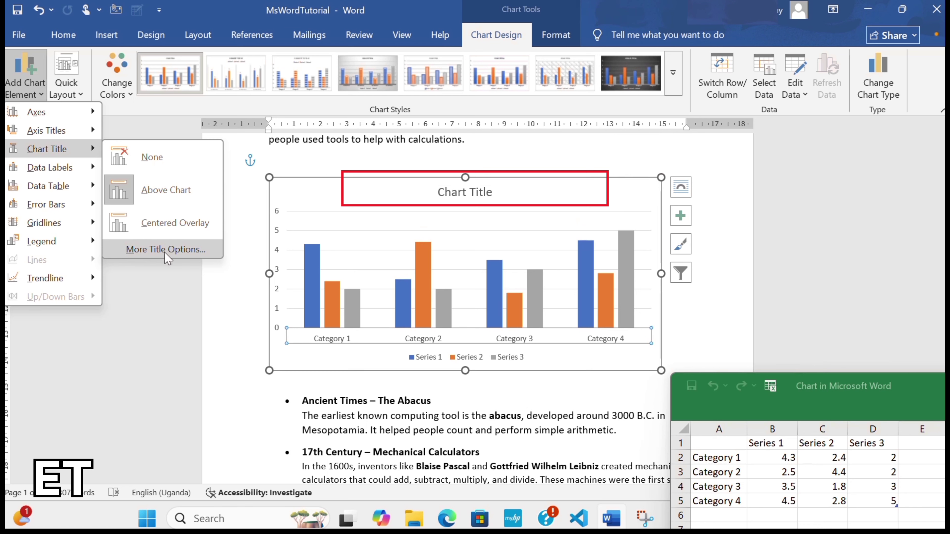
pyautogui.moveTo(55, 173)
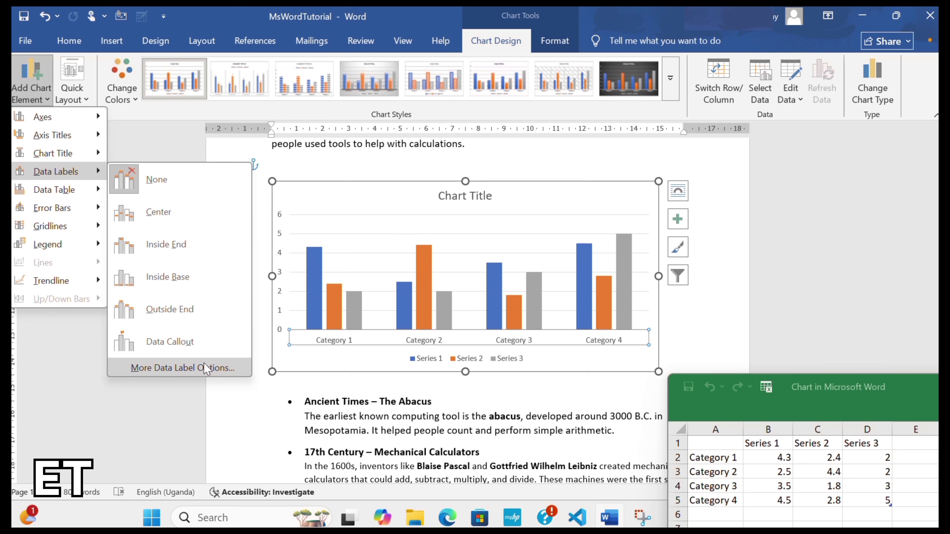
pyautogui.moveTo(53, 213)
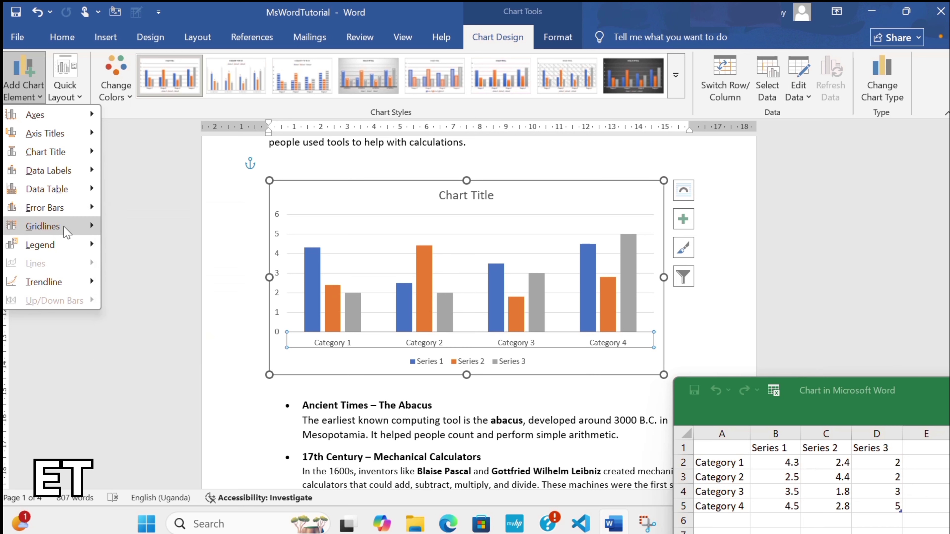
pyautogui.moveTo(67, 231)
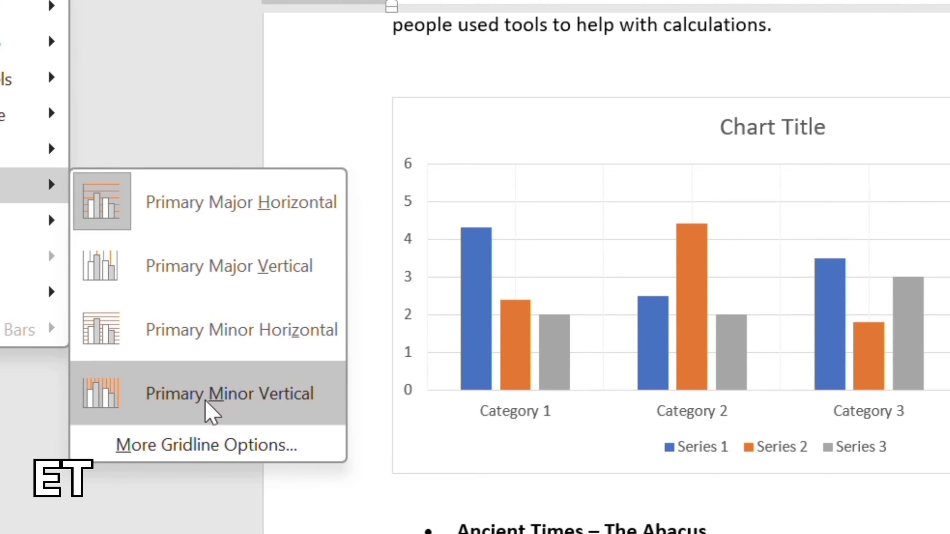
pyautogui.moveTo(2, 294)
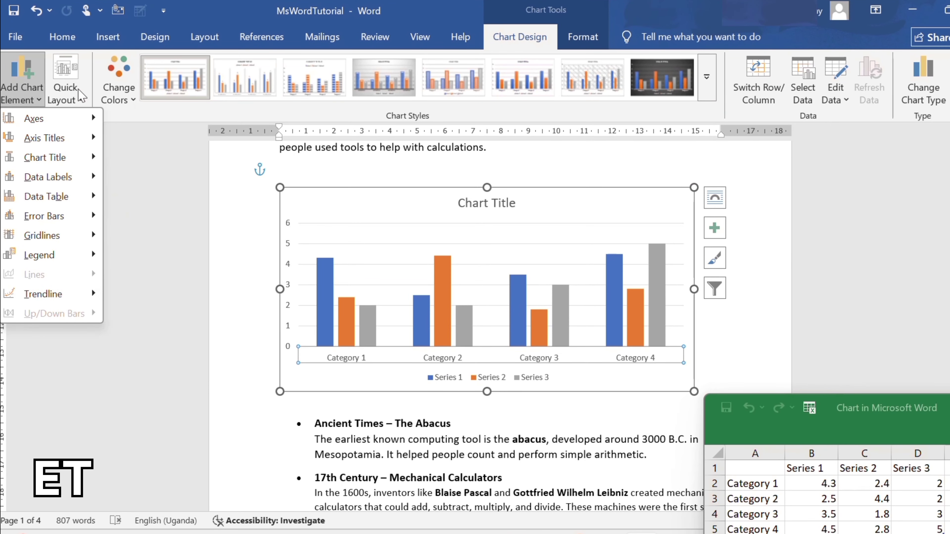
# Step: Try the quick layout with both axis titles and the legend right of the columns, and undo it
pyautogui.click(80, 99)
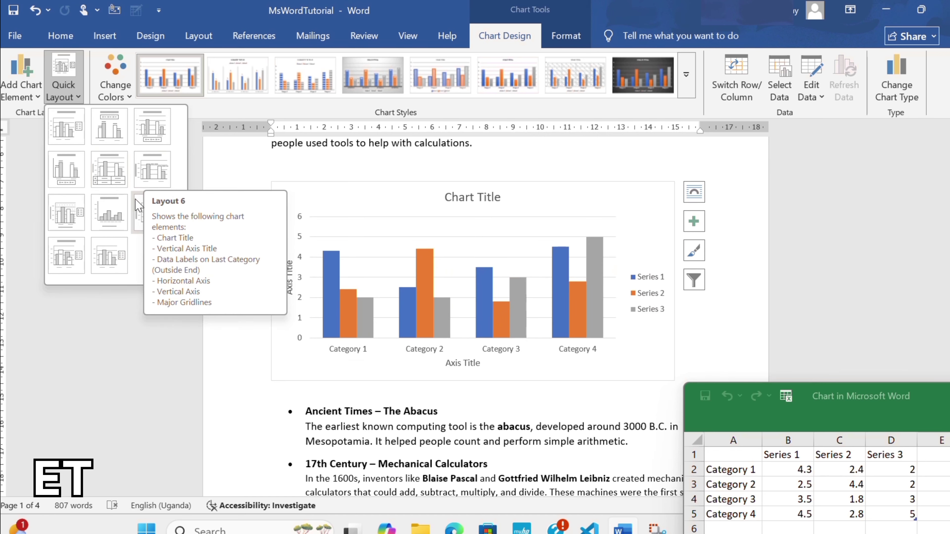
pyautogui.click(143, 175)
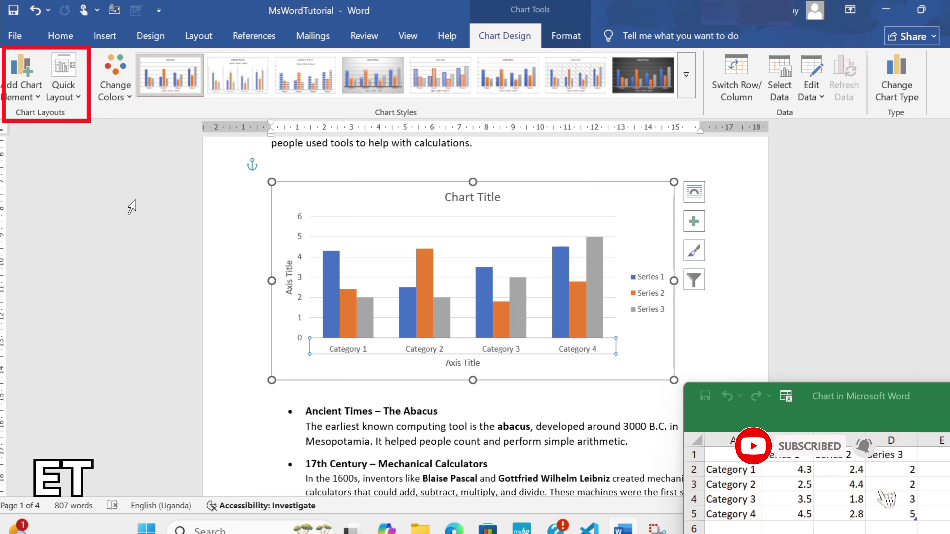
pyautogui.hotkey('ctrl', 'z')
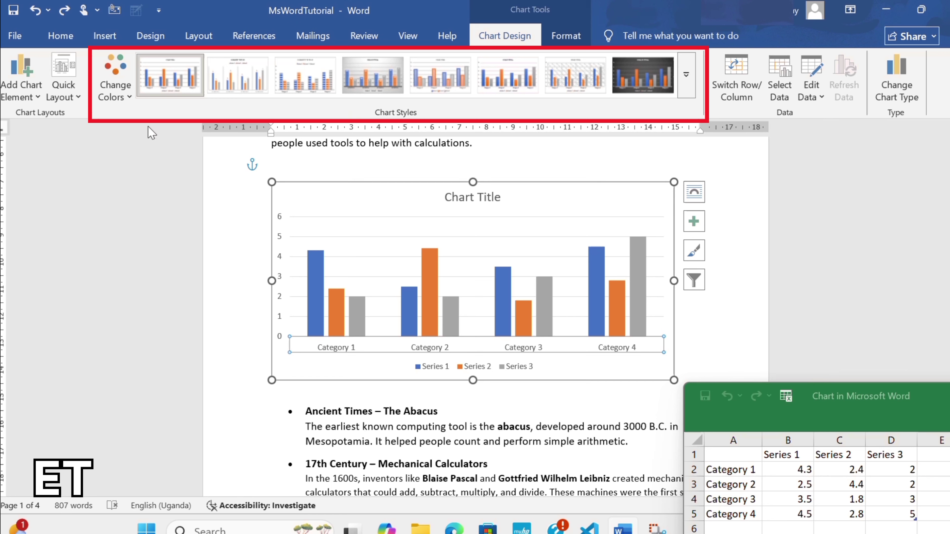
# Step: Try the monochromatic orange palette on the chart and settle on the colourful orange, yellow and green palette
pyautogui.click(132, 97)
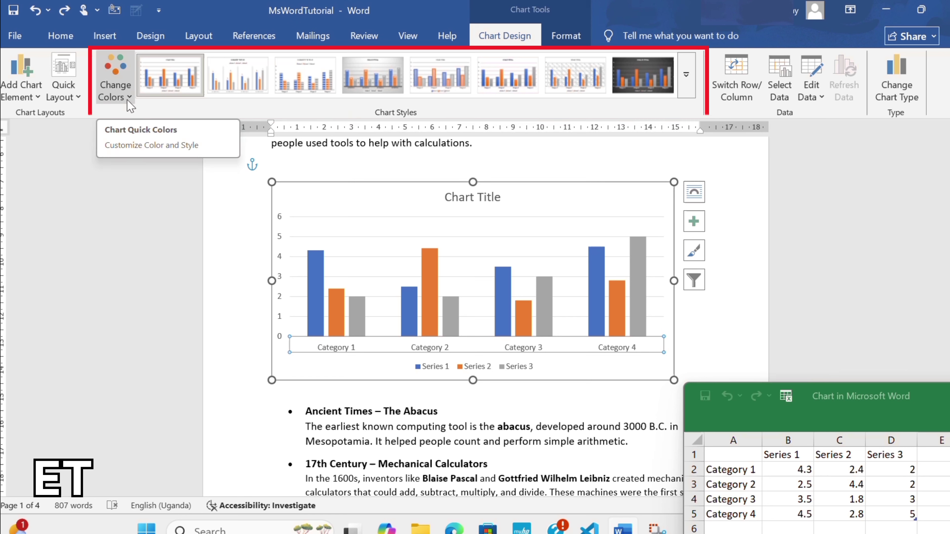
pyautogui.click(128, 105)
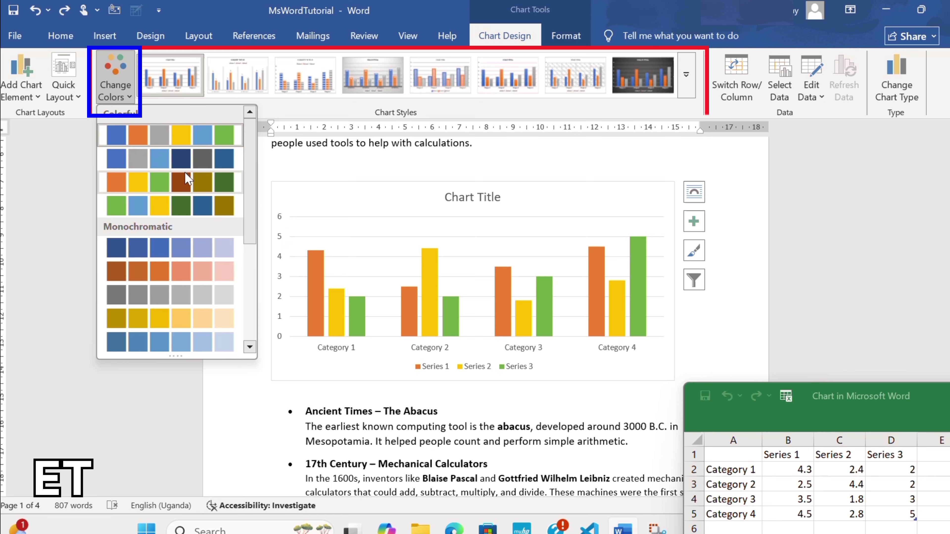
pyautogui.click(199, 275)
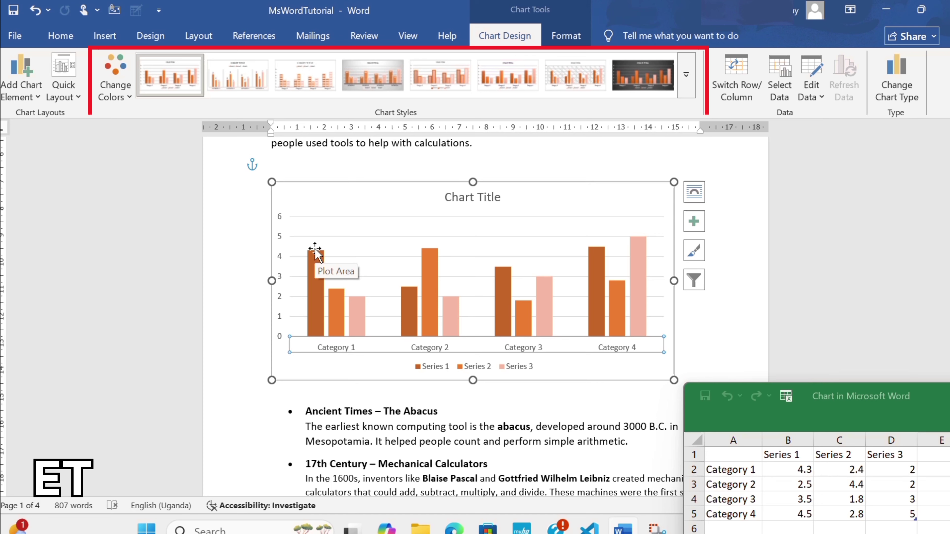
pyautogui.click(112, 94)
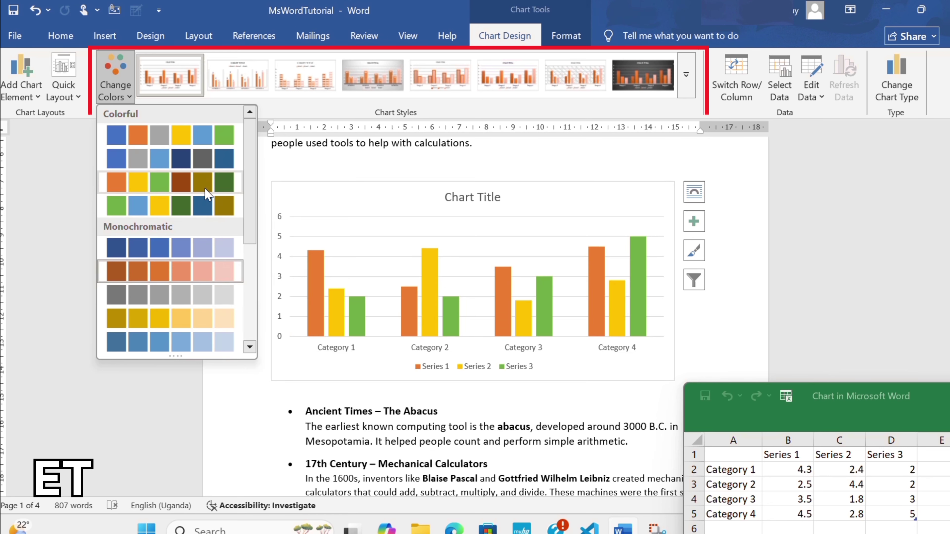
pyautogui.click(198, 189)
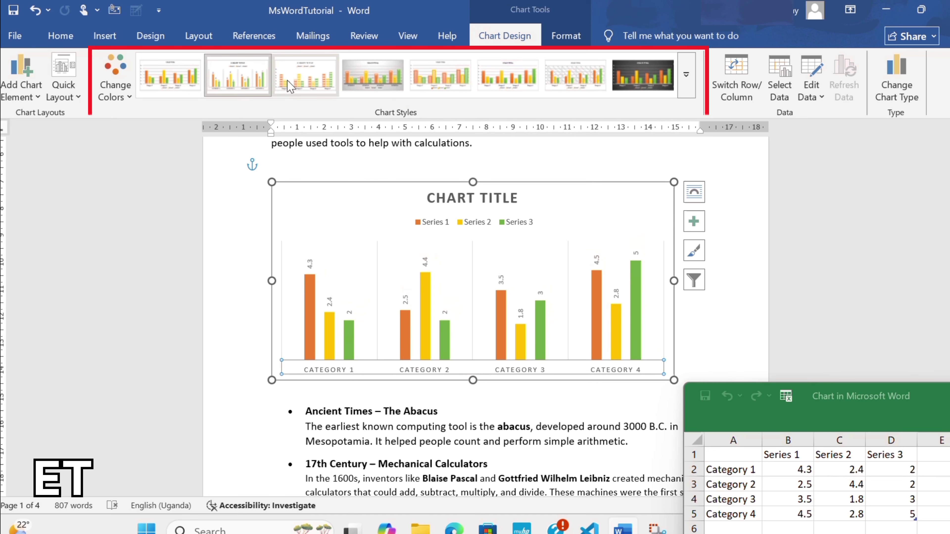
# Step: Try the chart style with an uppercase title and legend above the columns, undo it, and try the dark Style 8
pyautogui.click(307, 83)
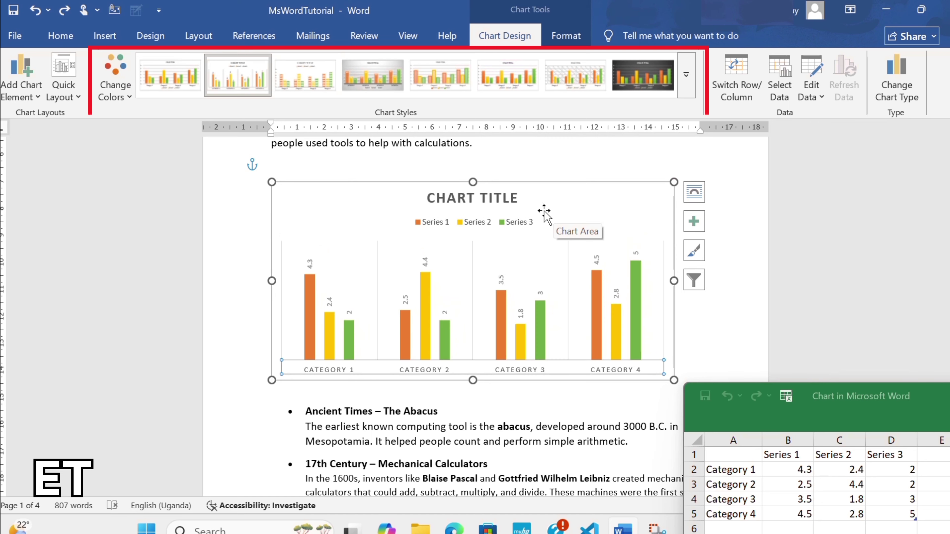
pyautogui.hotkey('ctrl', 'z')
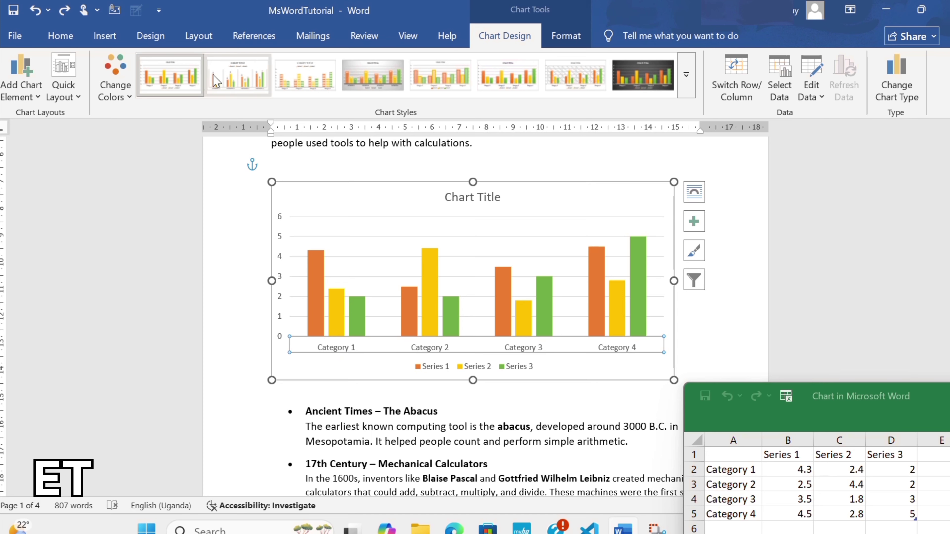
pyautogui.click(231, 85)
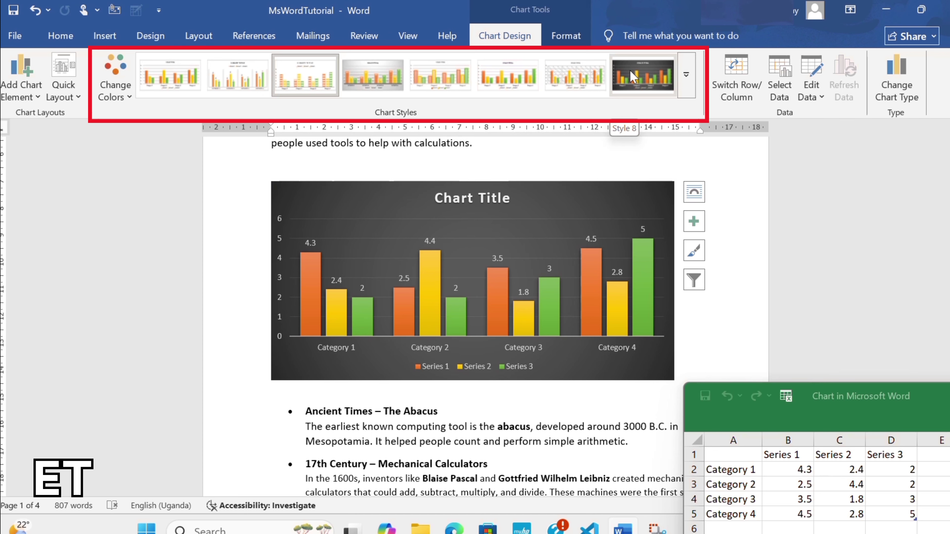
pyautogui.click(633, 76)
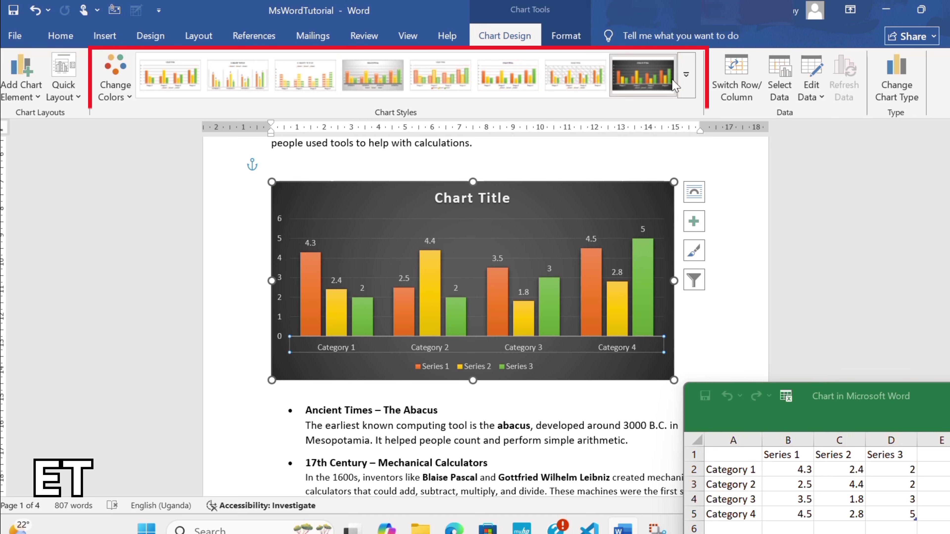
# Step: Try the last chart style in the gallery, undo it, and apply the grey gradient style with data labels inside the columns
pyautogui.click(687, 86)
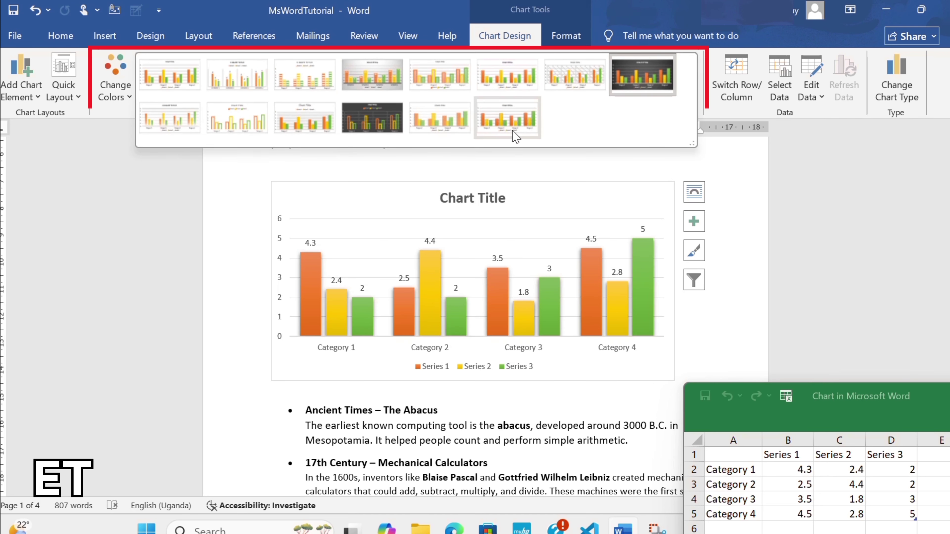
pyautogui.click(507, 126)
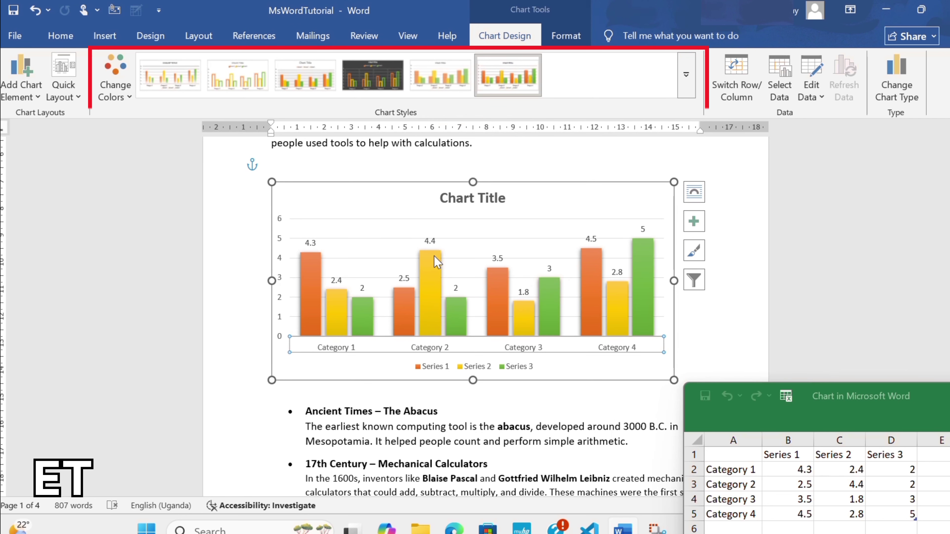
pyautogui.moveTo(435, 256)
pyautogui.hotkey('ctrl', 'z')
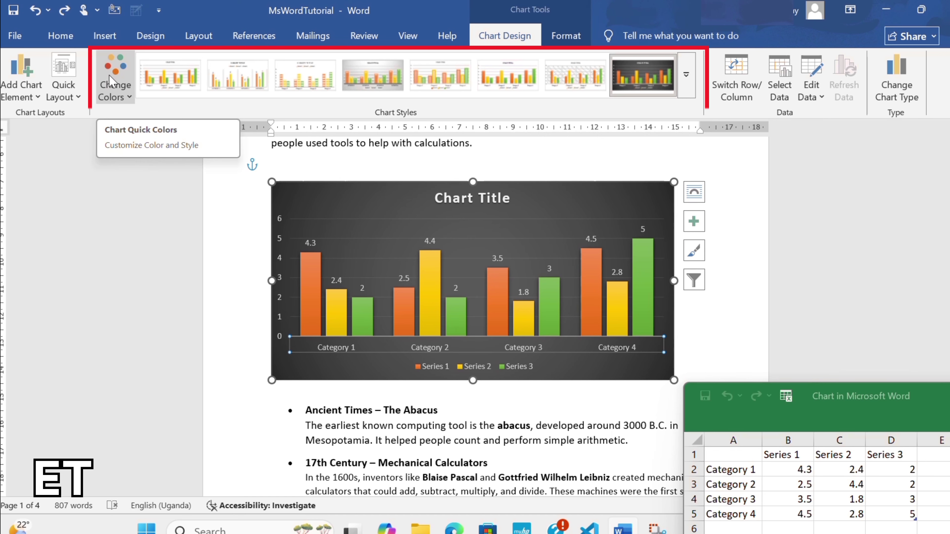
pyautogui.click(687, 75)
pyautogui.click(372, 75)
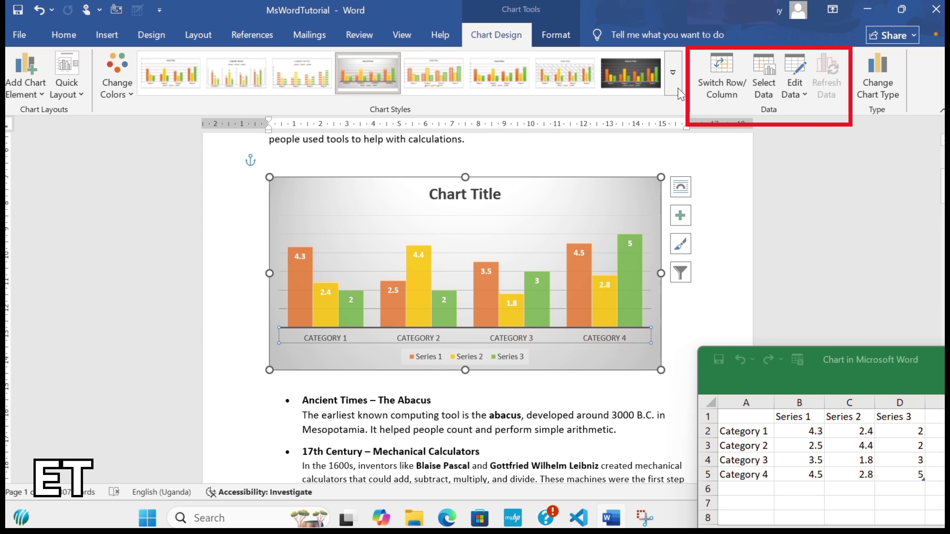
pyautogui.click(719, 69)
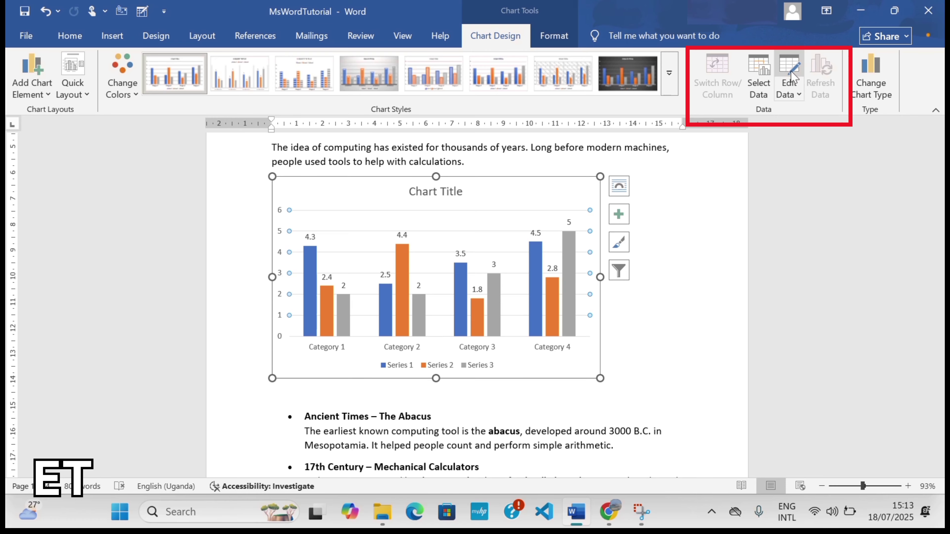
# Step: Open the chart's data sheet for editing, and move and resize its window so all categories and series fit beside the chart
pyautogui.click(799, 97)
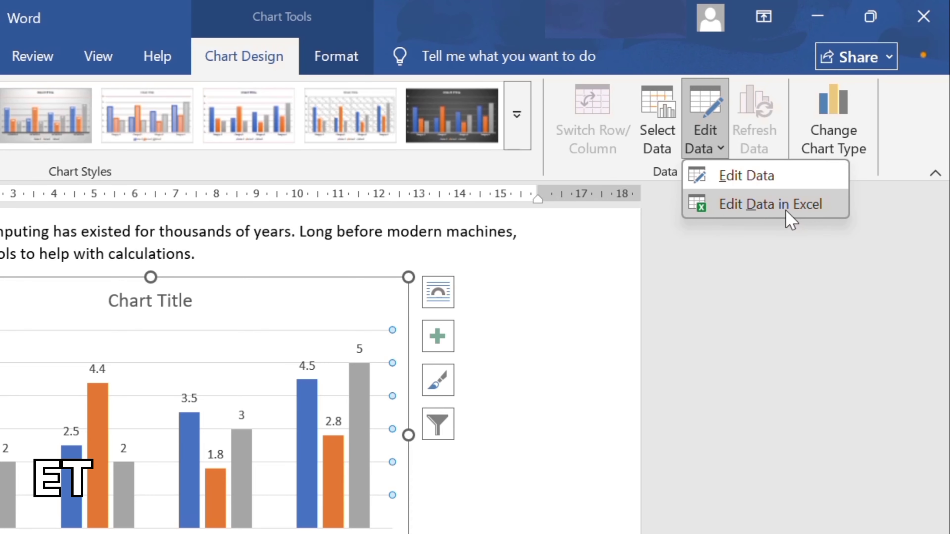
pyautogui.click(793, 185)
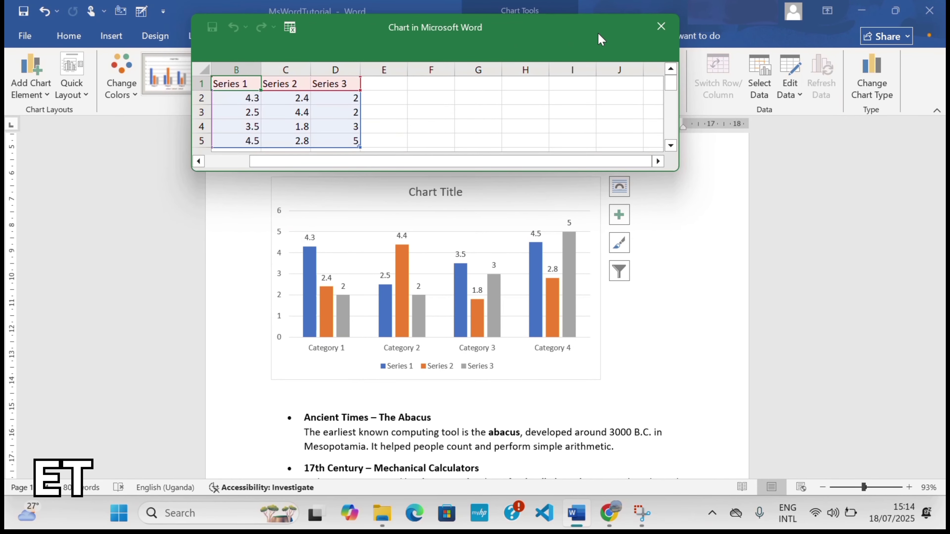
pyautogui.moveTo(599, 34); pyautogui.dragTo(449, 139)
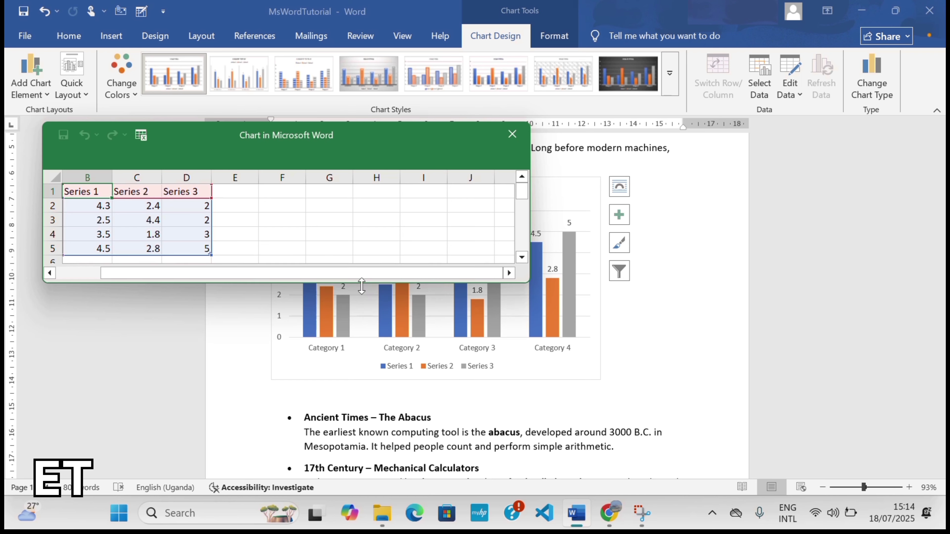
pyautogui.moveTo(358, 279); pyautogui.dragTo(361, 327)
pyautogui.moveTo(432, 320); pyautogui.dragTo(352, 329)
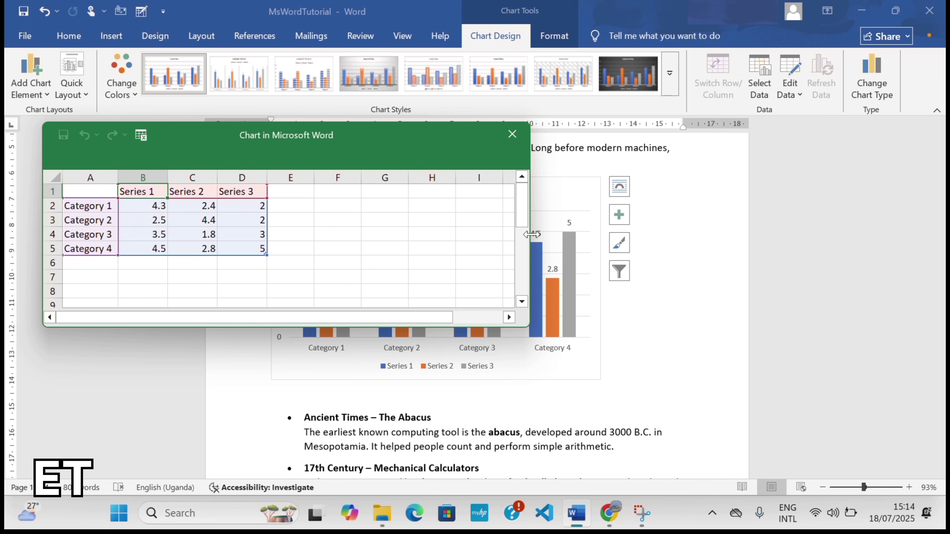
pyautogui.moveTo(531, 234); pyautogui.dragTo(343, 268)
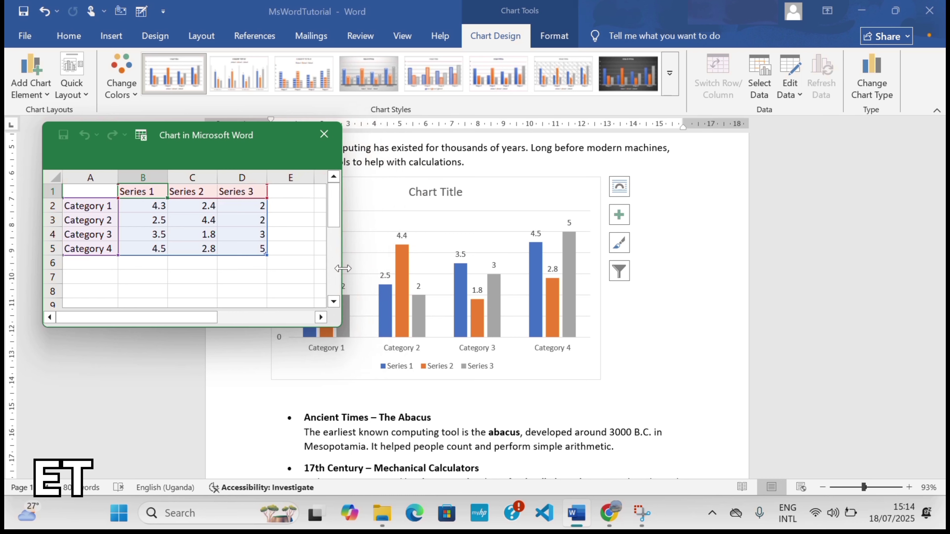
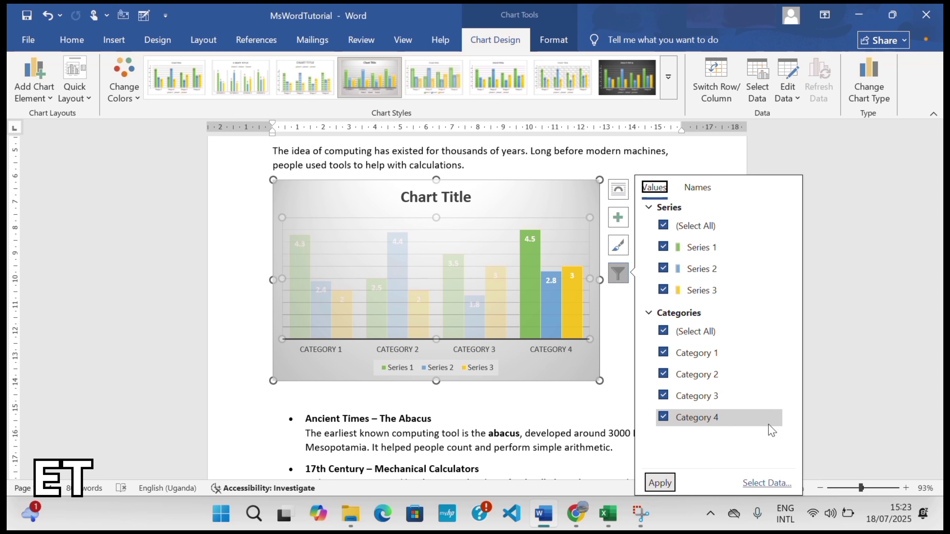
# Step: Hide Category 4 from the chart through its data source selection
pyautogui.click(766, 413)
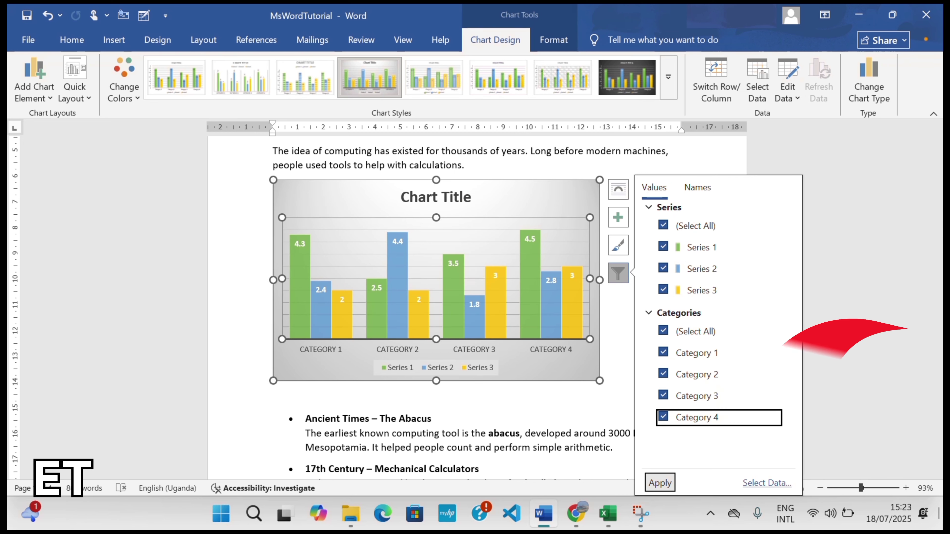
pyautogui.click(786, 486)
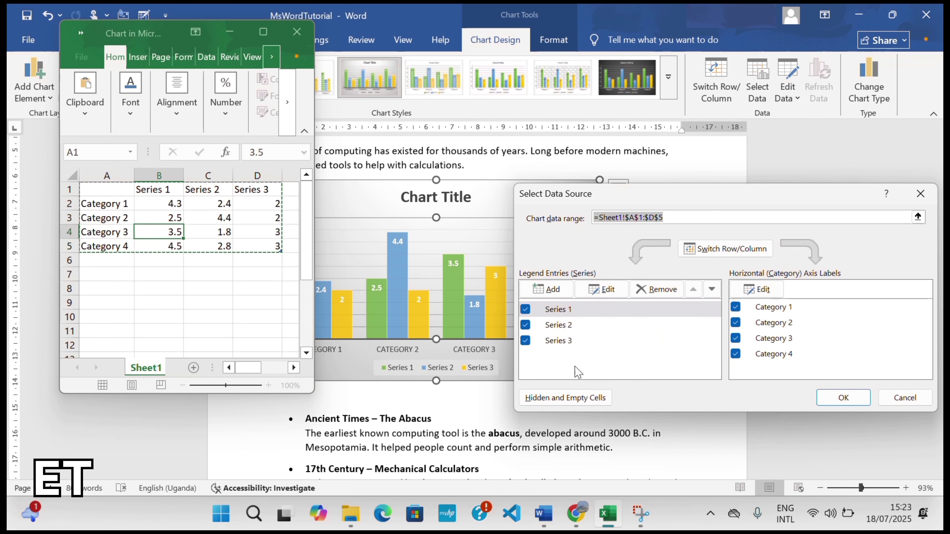
pyautogui.moveTo(698, 199); pyautogui.dragTo(784, 182)
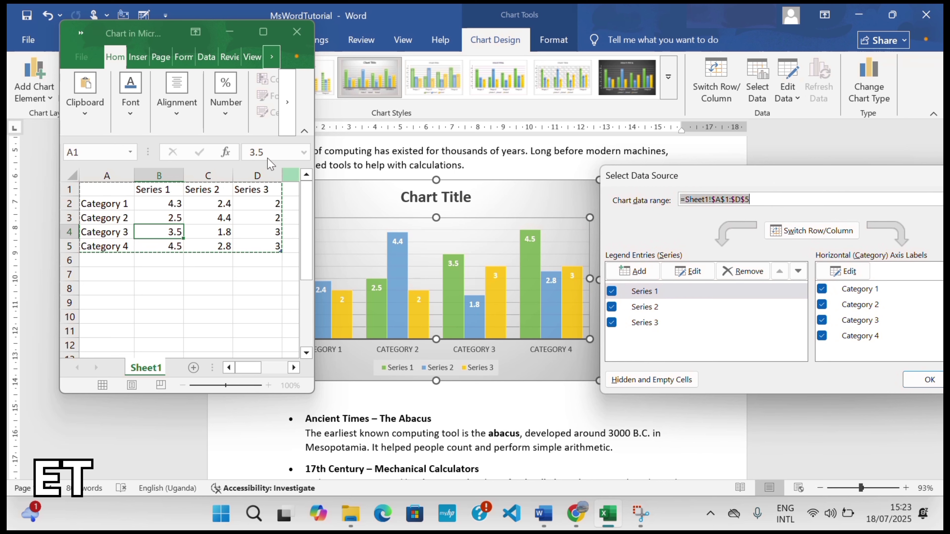
pyautogui.click(229, 32)
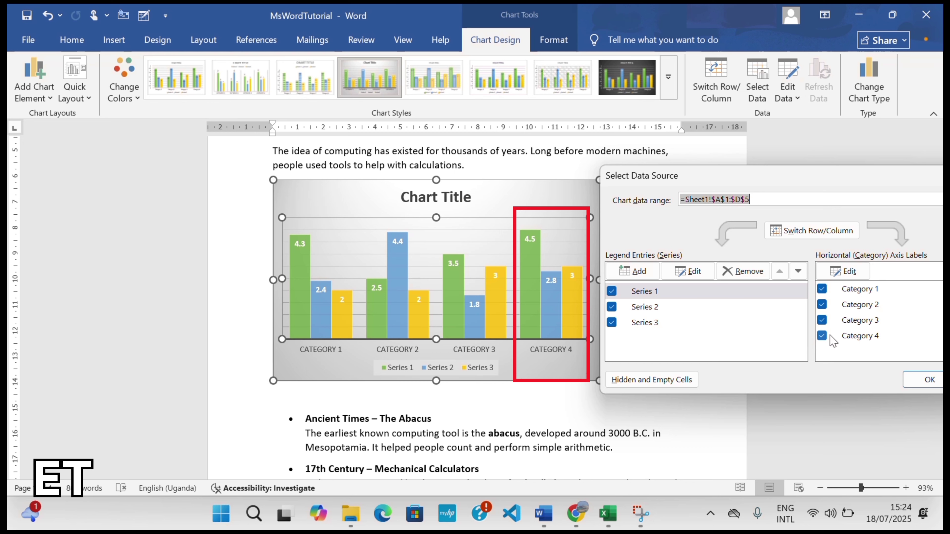
pyautogui.click(822, 339)
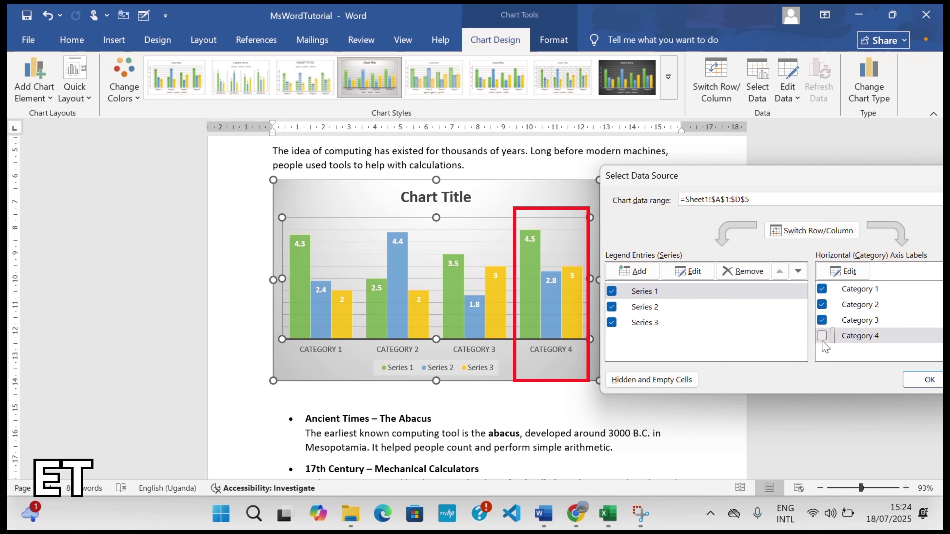
pyautogui.click(930, 380)
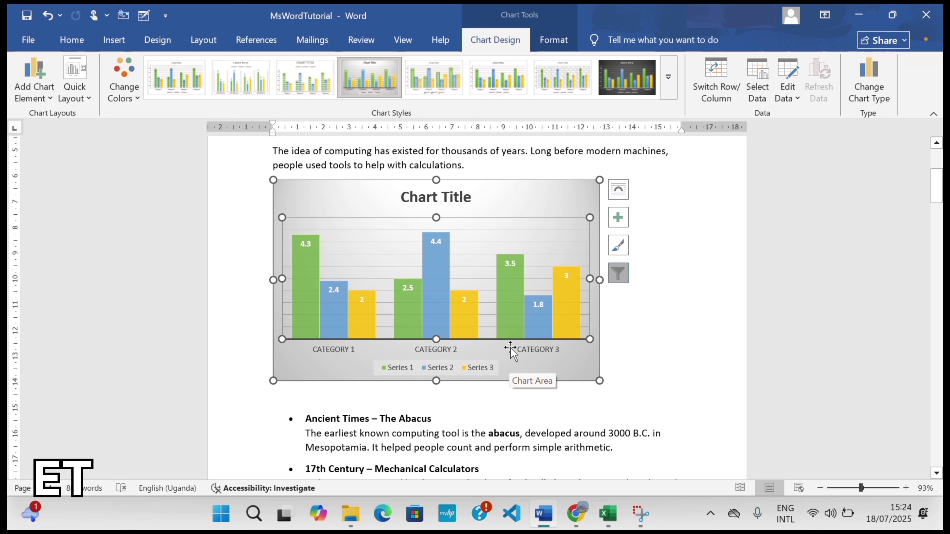
# Step: Show Category 4 in the chart again using the chart filters
pyautogui.click(627, 276)
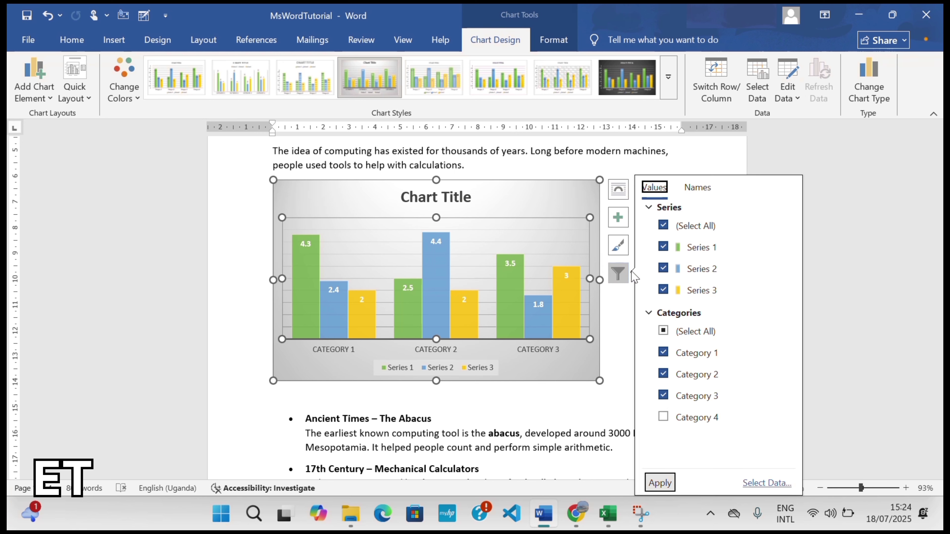
pyautogui.click(663, 418)
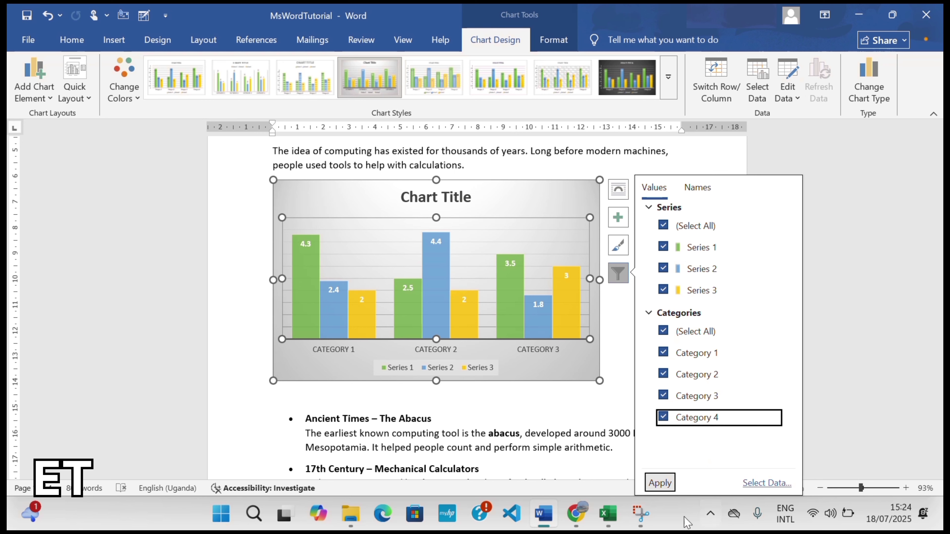
pyautogui.click(659, 483)
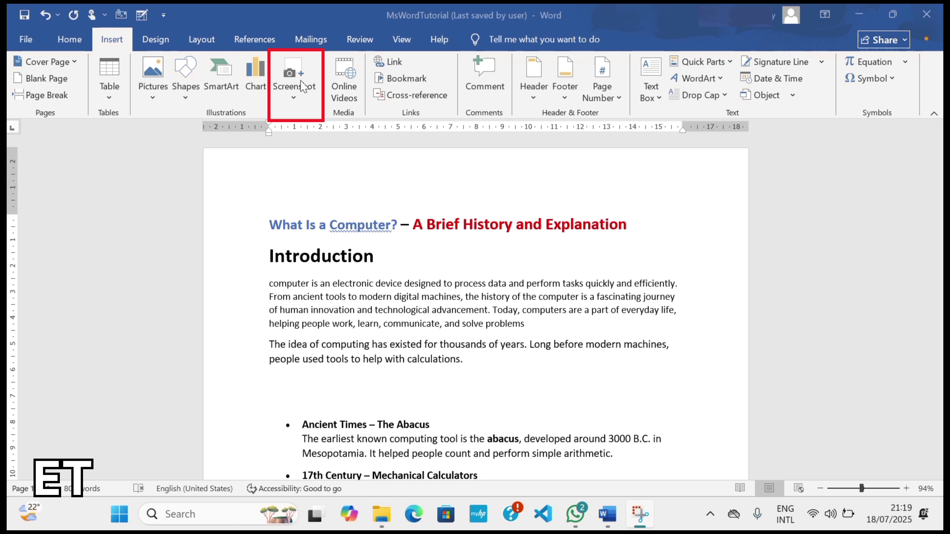
# Step: Insert a screen clipping of the desktop below the paragraph on the idea of computing and shrink it to about 4.4 by 8.63 cm
pyautogui.click(294, 103)
pyautogui.click(294, 100)
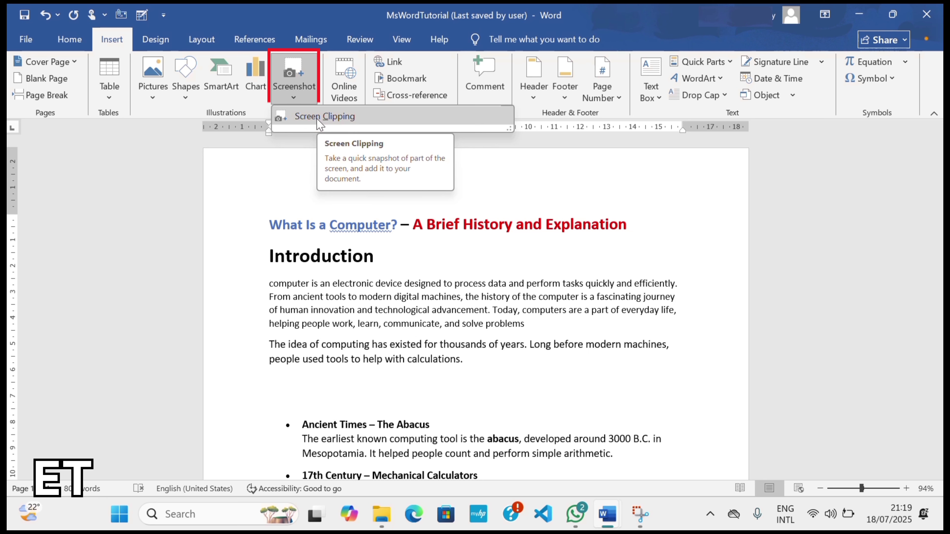
pyautogui.click(316, 116)
pyautogui.click(293, 381)
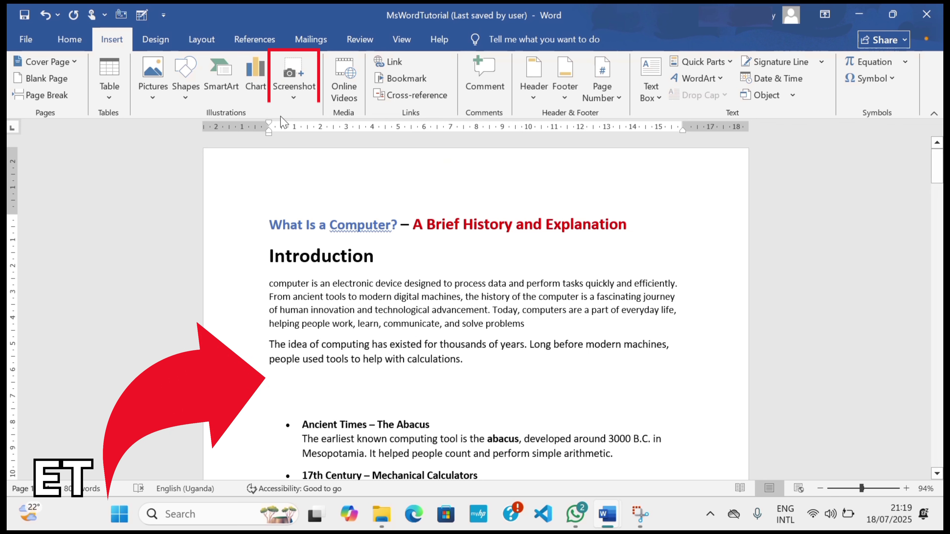
pyautogui.click(295, 98)
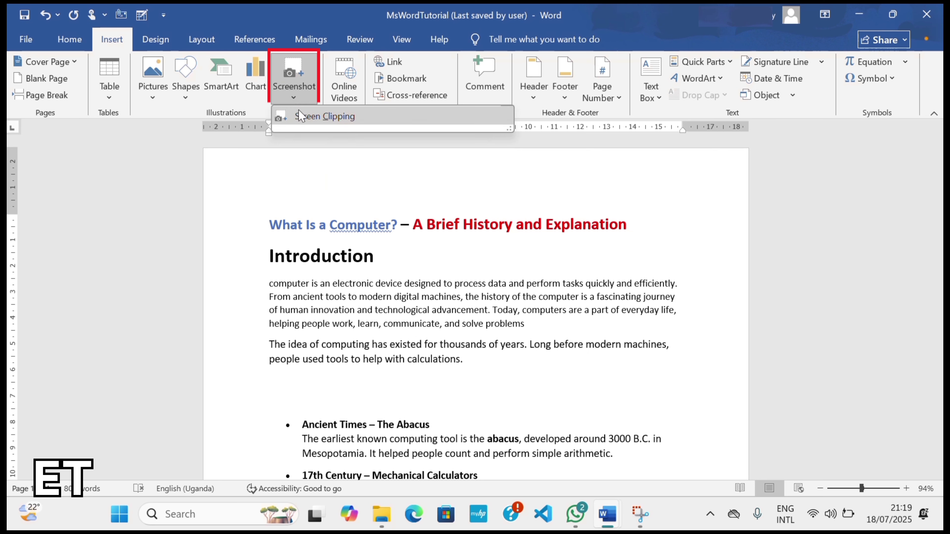
pyautogui.click(325, 121)
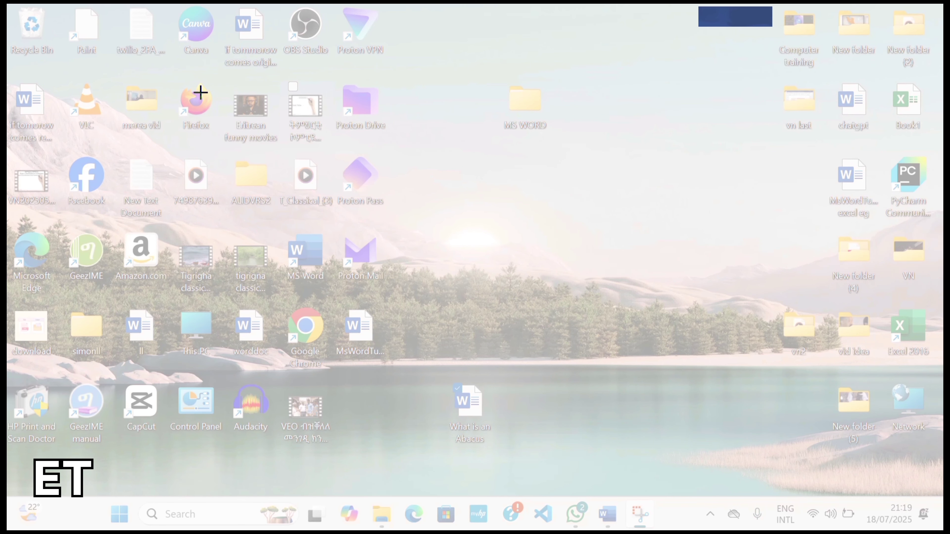
pyautogui.moveTo(194, 76); pyautogui.dragTo(787, 374)
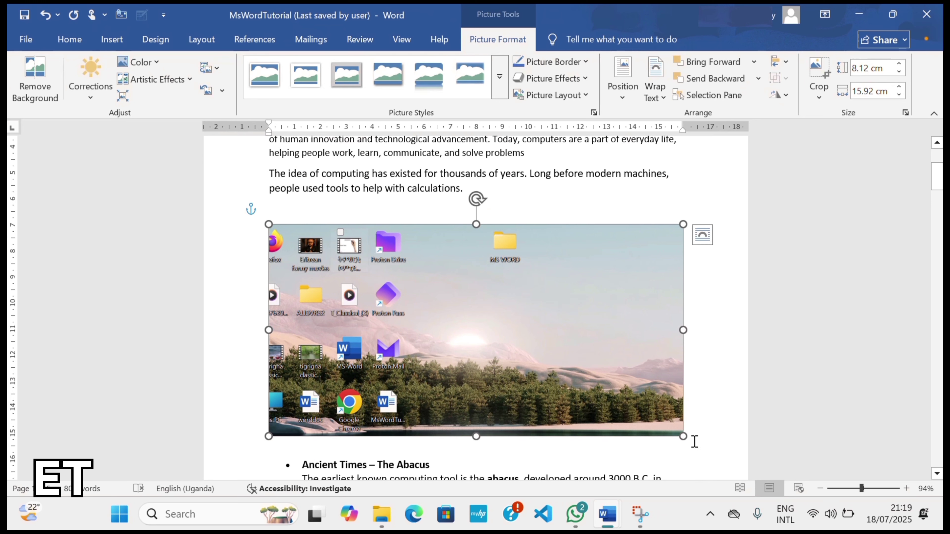
pyautogui.moveTo(682, 436); pyautogui.dragTo(493, 339)
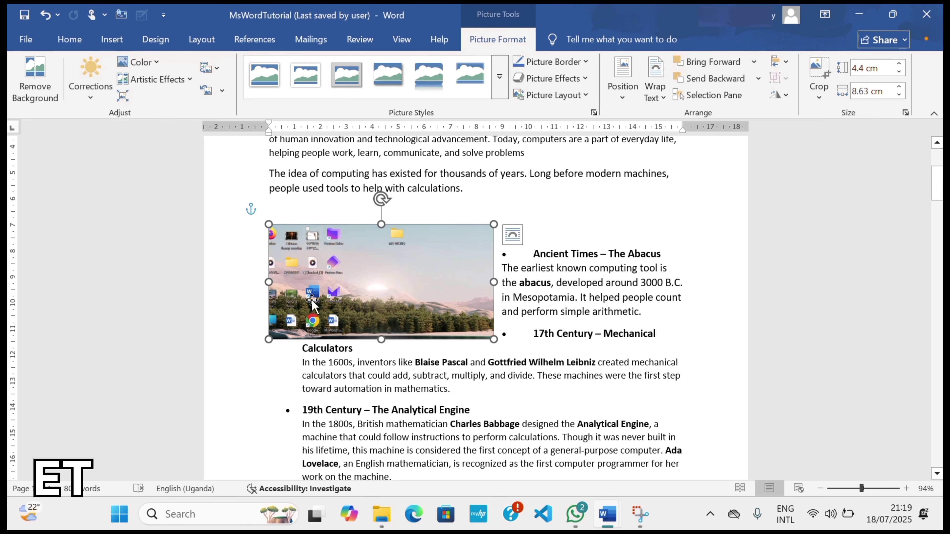
# Step: Set the screen clipping's text wrapping to Top and Bottom, move it toward the middle of the page and enlarge it slightly
pyautogui.moveTo(389, 201)
pyautogui.mouseDown()
pyautogui.moveTo(413, 200)
pyautogui.moveTo(451, 318)
pyautogui.moveTo(290, 251)
pyautogui.moveTo(360, 196)
pyautogui.moveTo(381, 195)
pyautogui.mouseUp()
pyautogui.moveTo(492, 283)
pyautogui.mouseDown()
pyautogui.moveTo(414, 283)
pyautogui.moveTo(493, 282)
pyautogui.mouseUp()
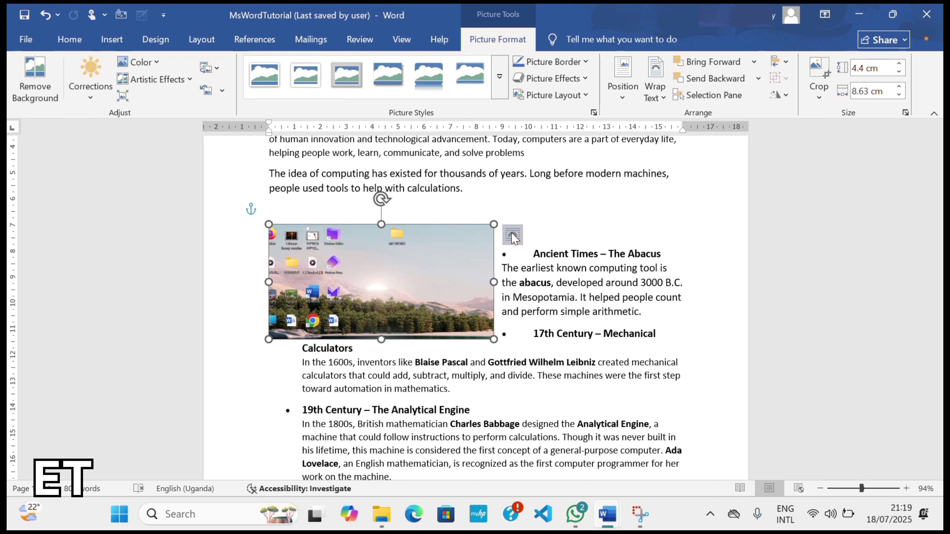
pyautogui.click(512, 236)
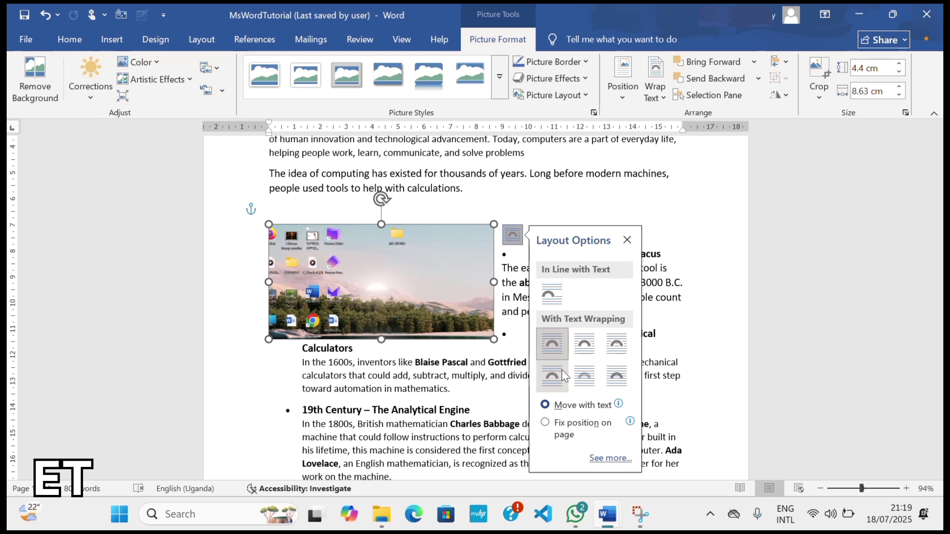
pyautogui.click(552, 376)
pyautogui.moveTo(445, 255); pyautogui.dragTo(538, 252)
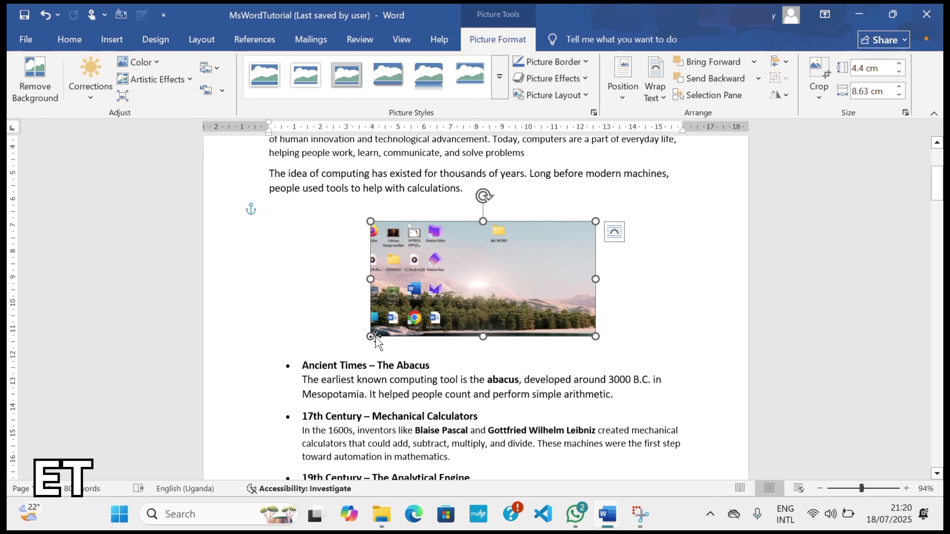
pyautogui.moveTo(370, 336); pyautogui.dragTo(356, 344)
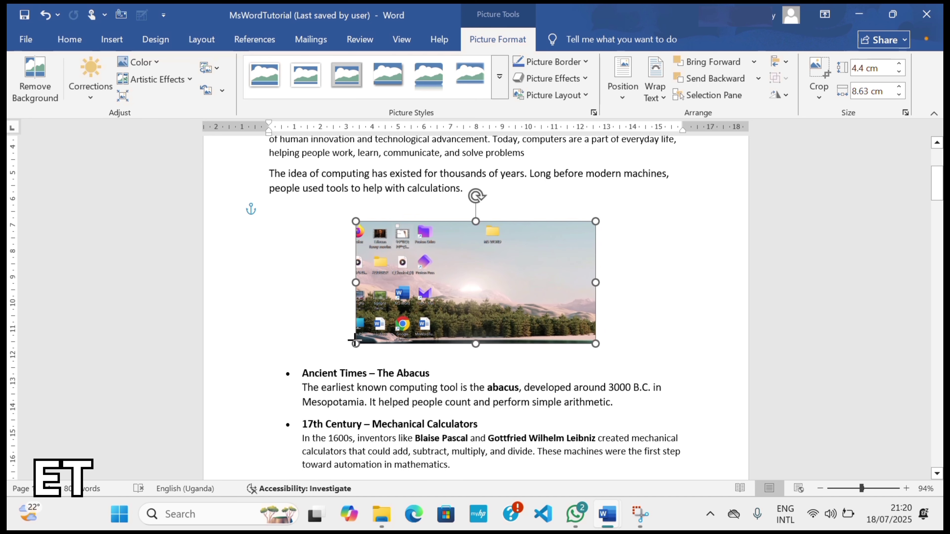
# Step: Switch to Chrome, copy the share link of the open YouTube video on Microsoft Word part 2, and return to the Word document
pyautogui.click(111, 40)
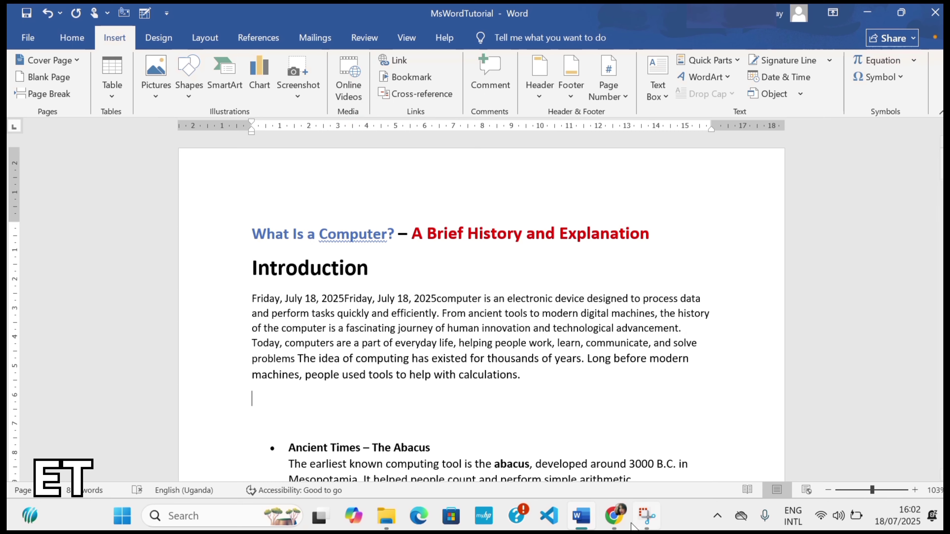
pyautogui.click(613, 515)
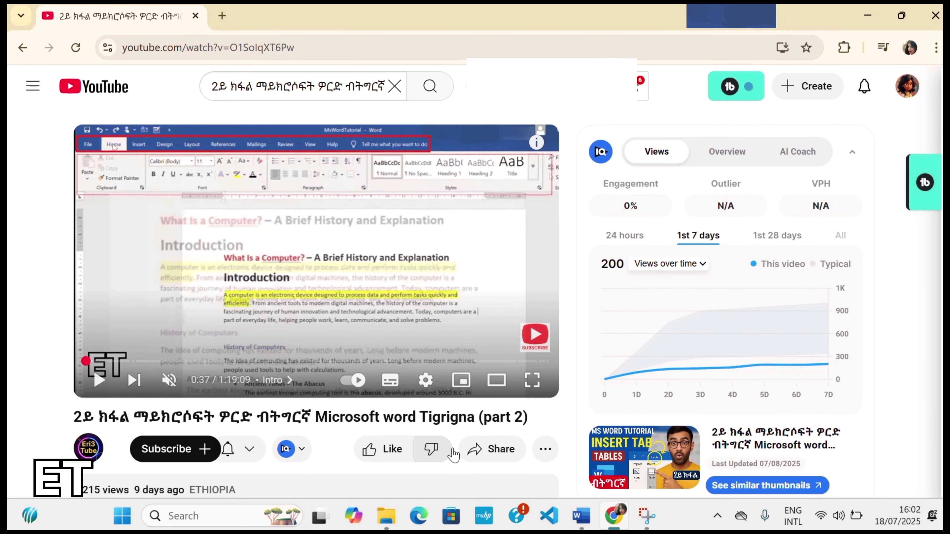
pyautogui.click(486, 449)
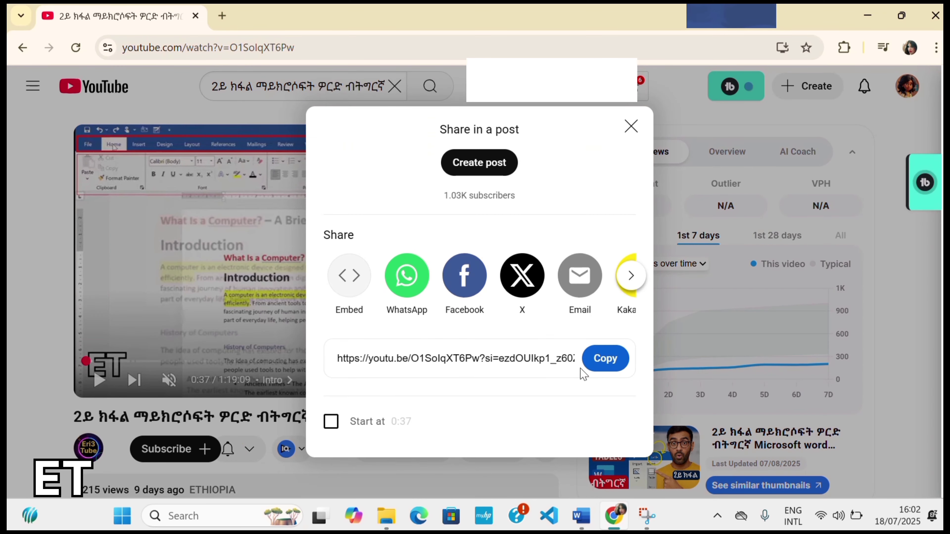
pyautogui.click(602, 367)
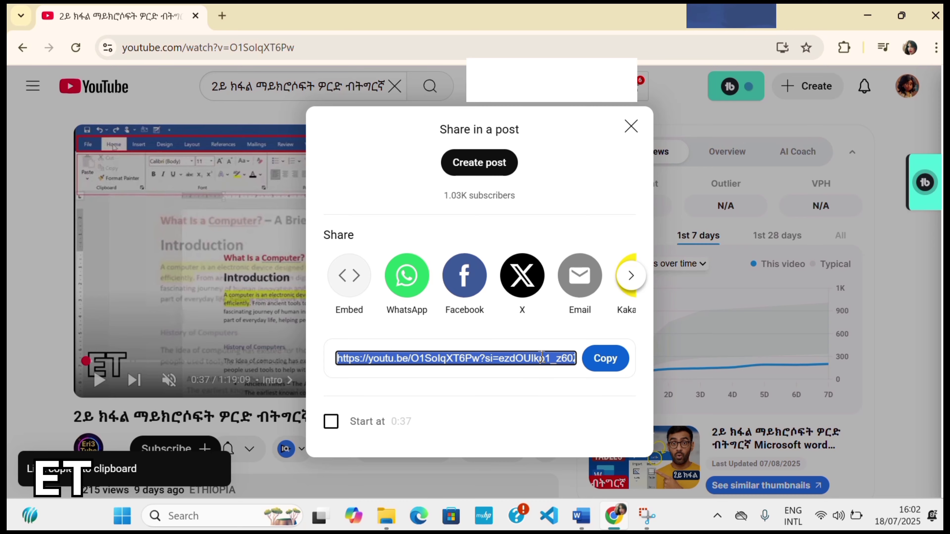
pyautogui.click(876, 16)
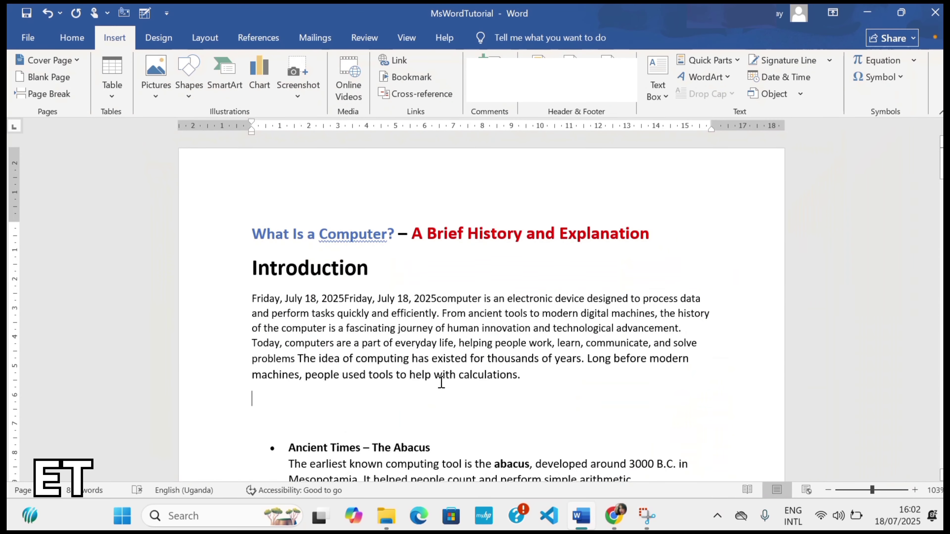
# Step: Try pasting the copied video link as plain text on the empty line below the introduction paragraph
pyautogui.click(264, 397)
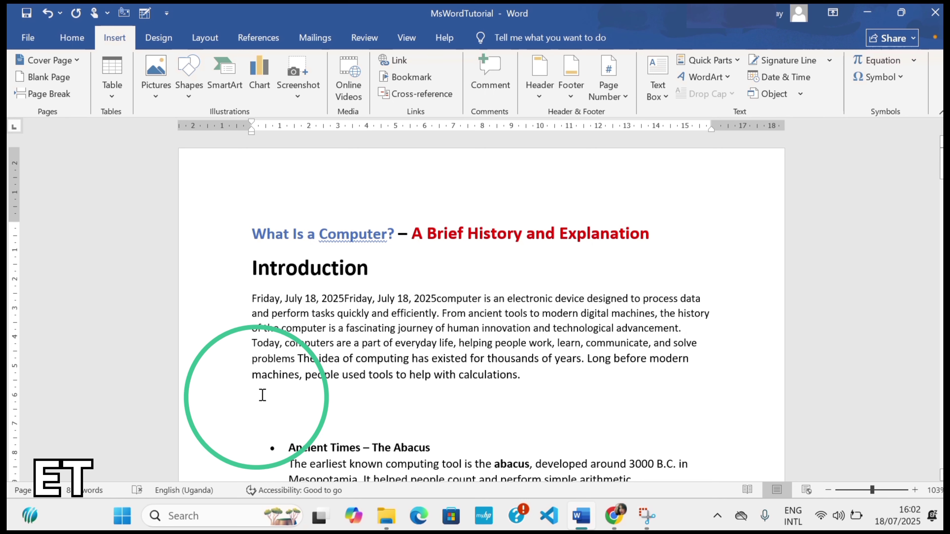
pyautogui.click(263, 395)
pyautogui.hotkey('ctrl', 'v')
pyautogui.click(263, 395)
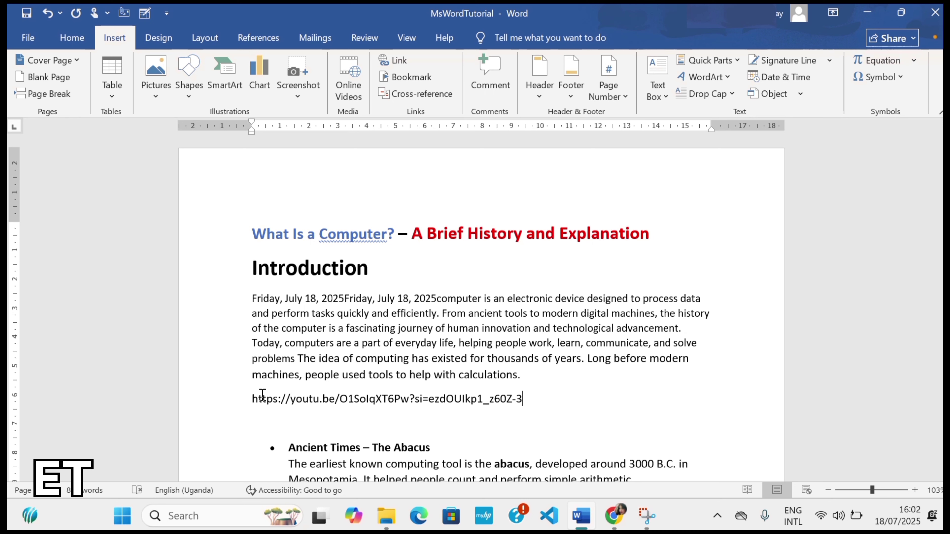
pyautogui.hotkey('ctrl', 'z')
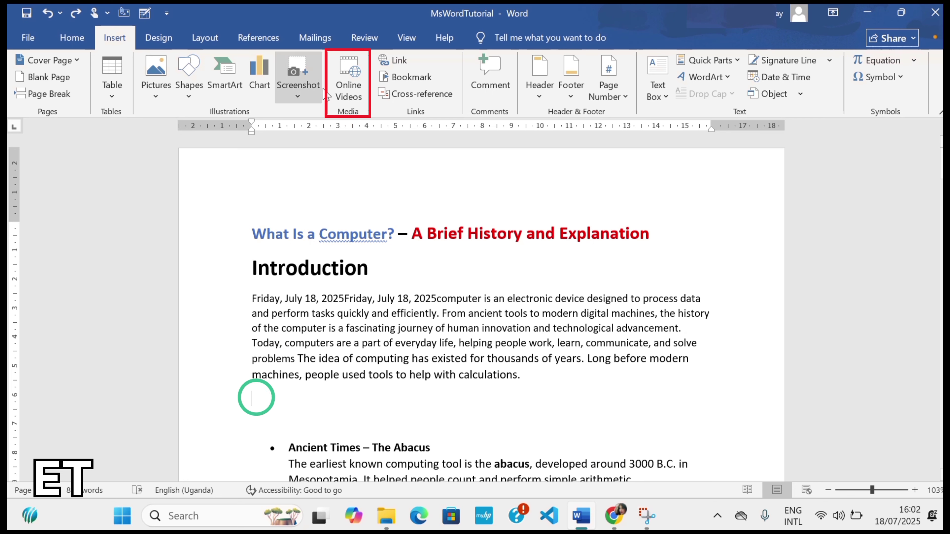
pyautogui.click(348, 84)
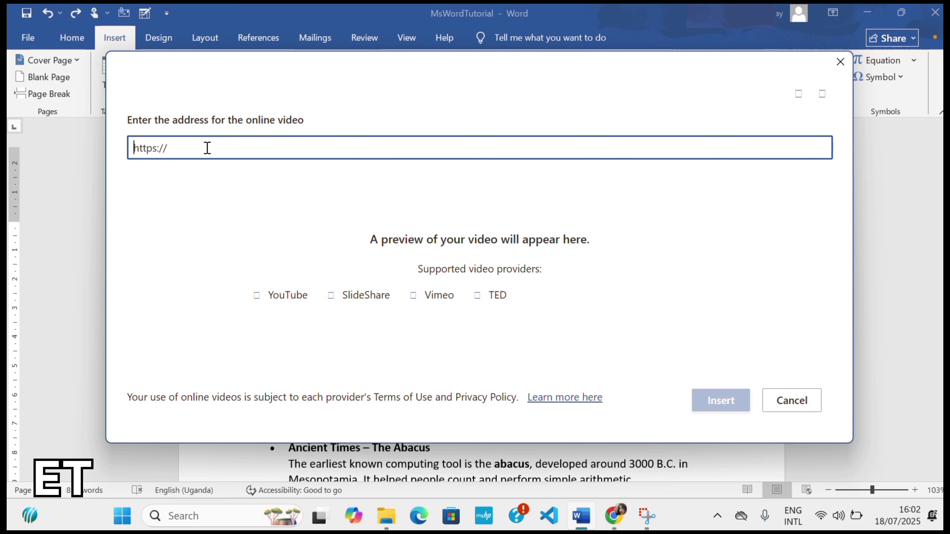
pyautogui.click(195, 148)
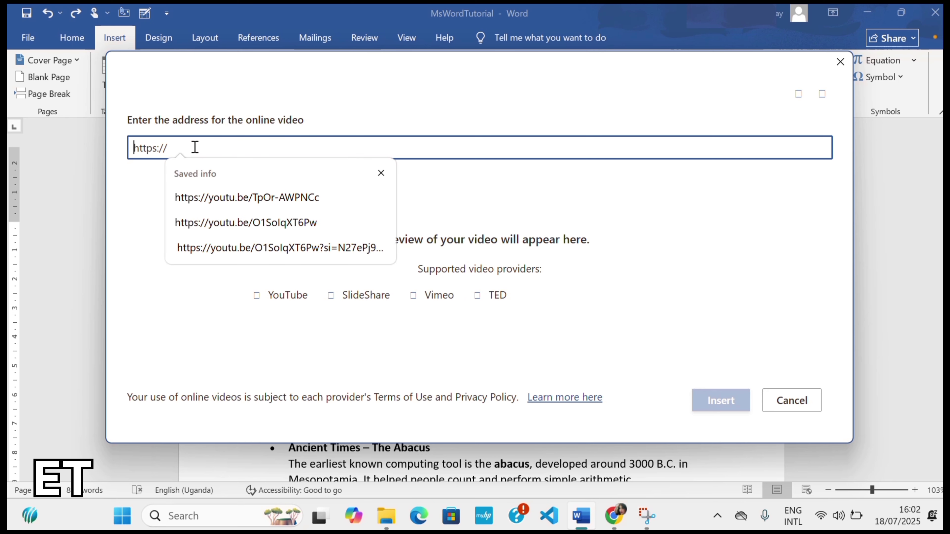
pyautogui.hotkey('ctrl', 'v')
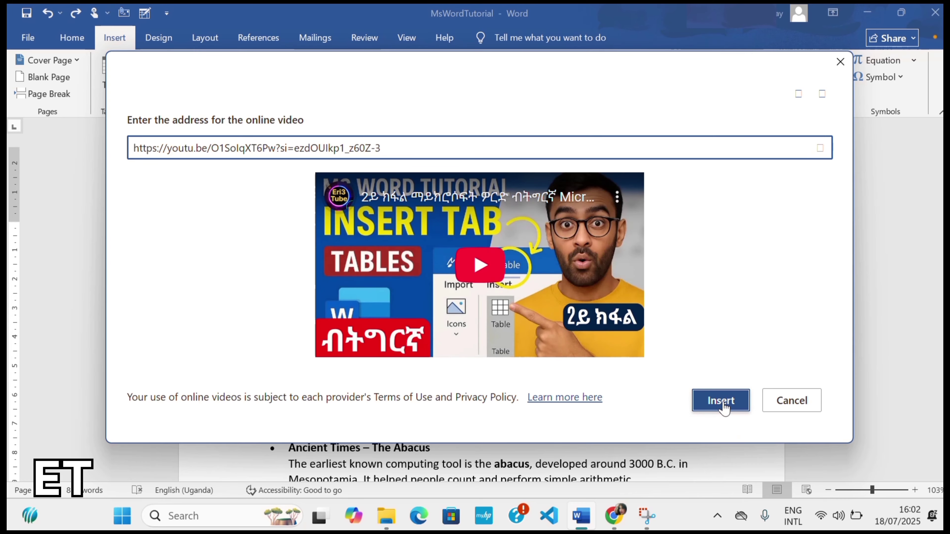
pyautogui.click(722, 404)
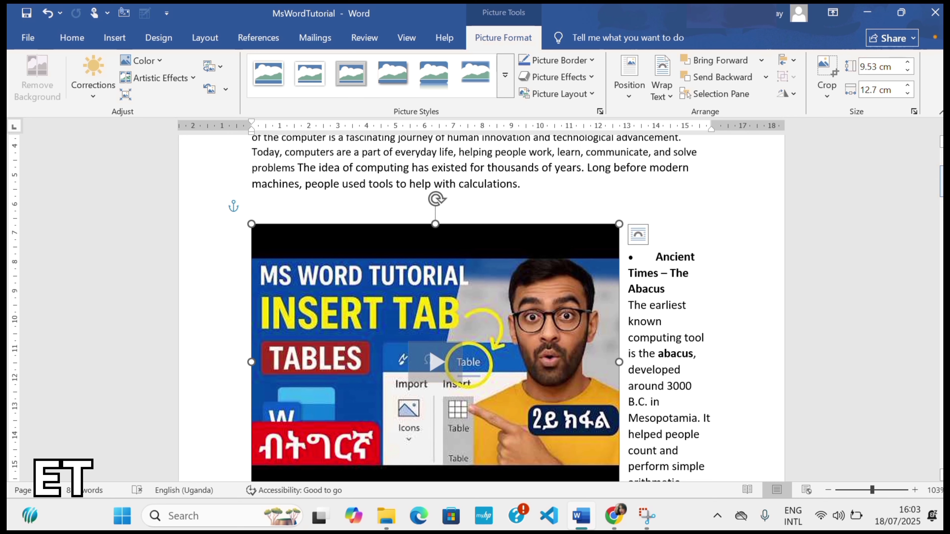
# Step: Set the inserted video's text wrapping to Top and Bottom and deselect it
pyautogui.moveTo(941, 182); pyautogui.dragTo(941, 188)
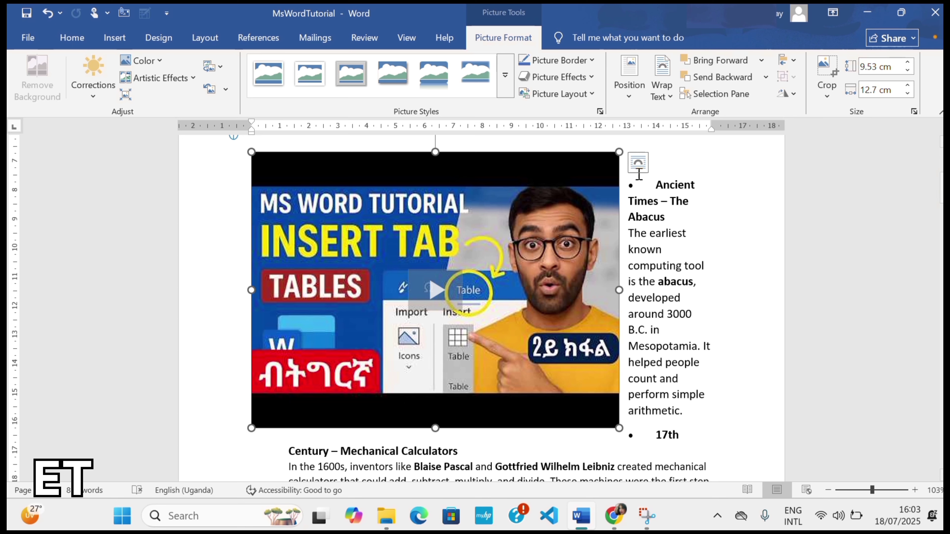
pyautogui.click(638, 162)
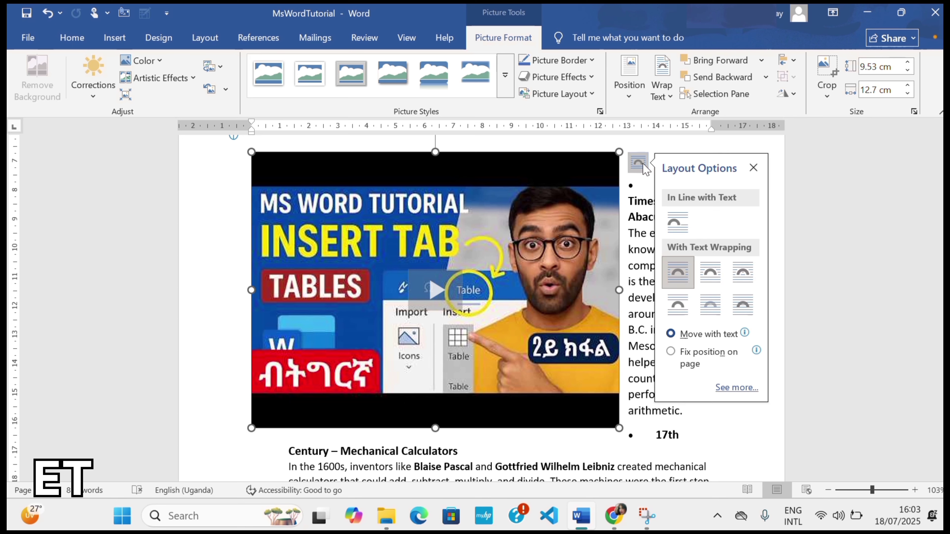
pyautogui.click(677, 306)
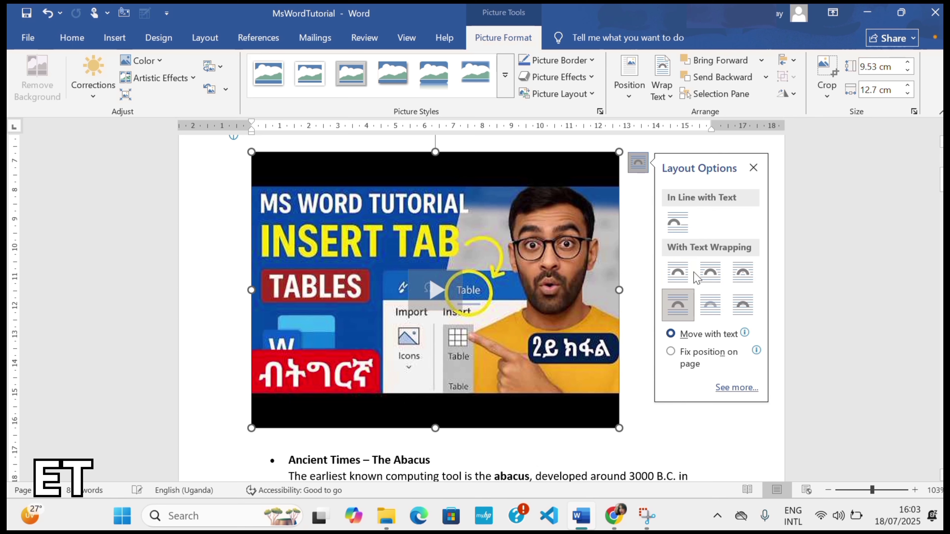
pyautogui.click(899, 208)
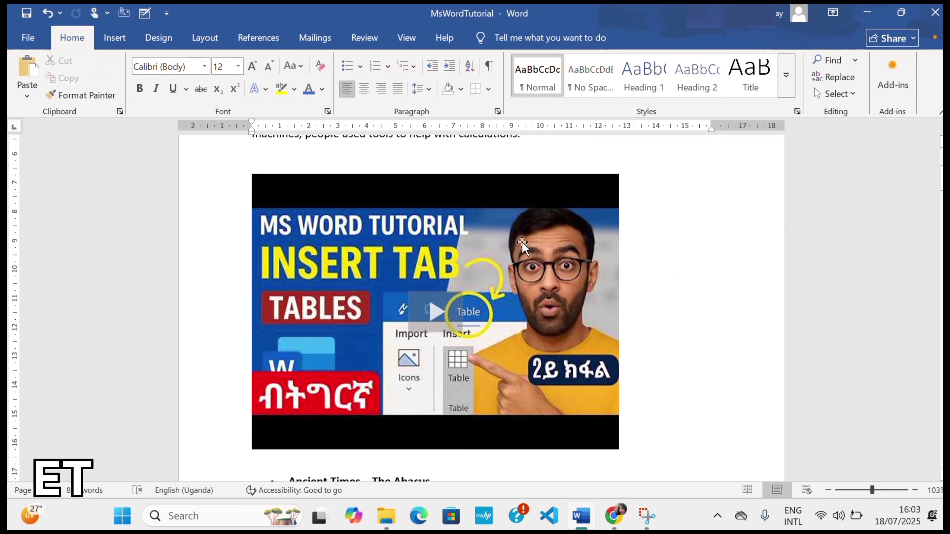
# Step: Play the inserted video inside the document, skipping the ad, jumping to about 7:54 and muting the sound, and close the player
pyautogui.click(466, 307)
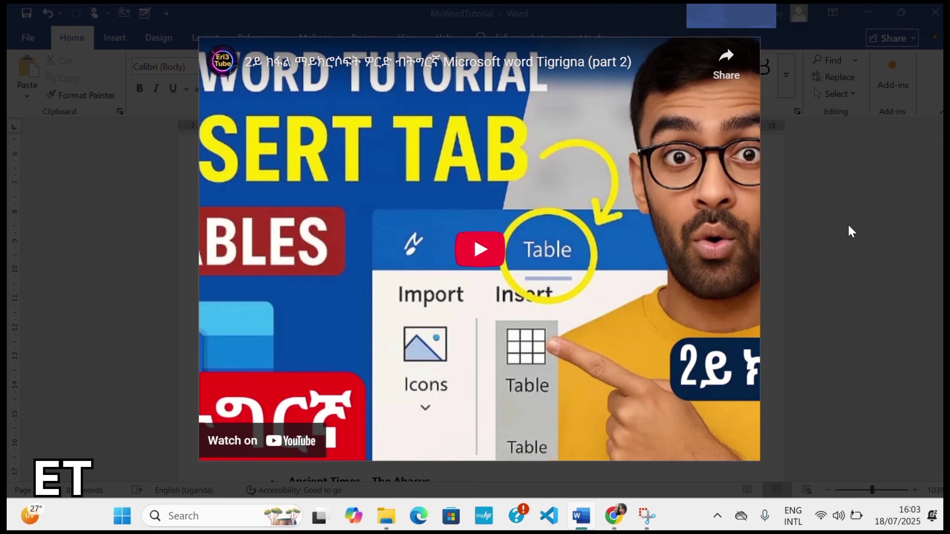
pyautogui.click(847, 226)
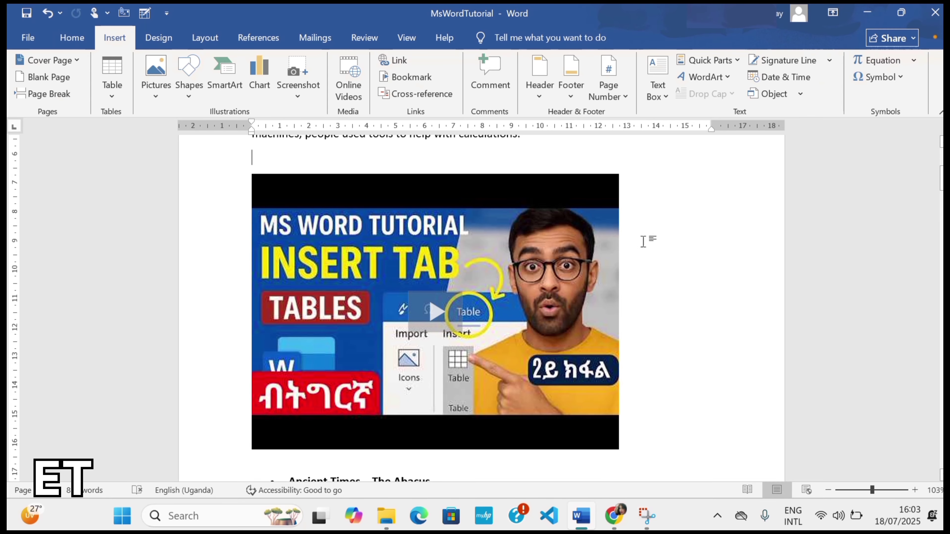
pyautogui.moveTo(941, 179)
pyautogui.mouseDown()
pyautogui.moveTo(941, 197)
pyautogui.moveTo(941, 162)
pyautogui.moveTo(941, 177)
pyautogui.mouseUp()
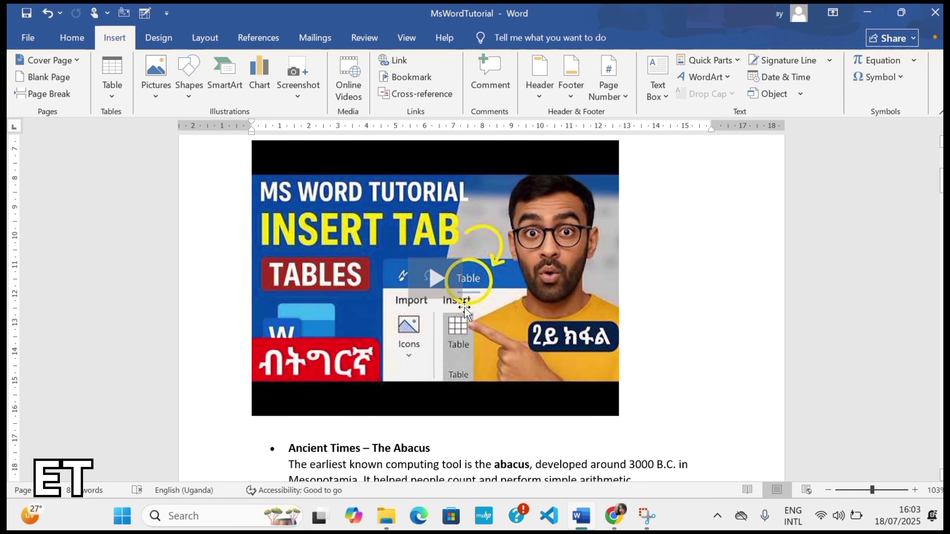
pyautogui.click(446, 285)
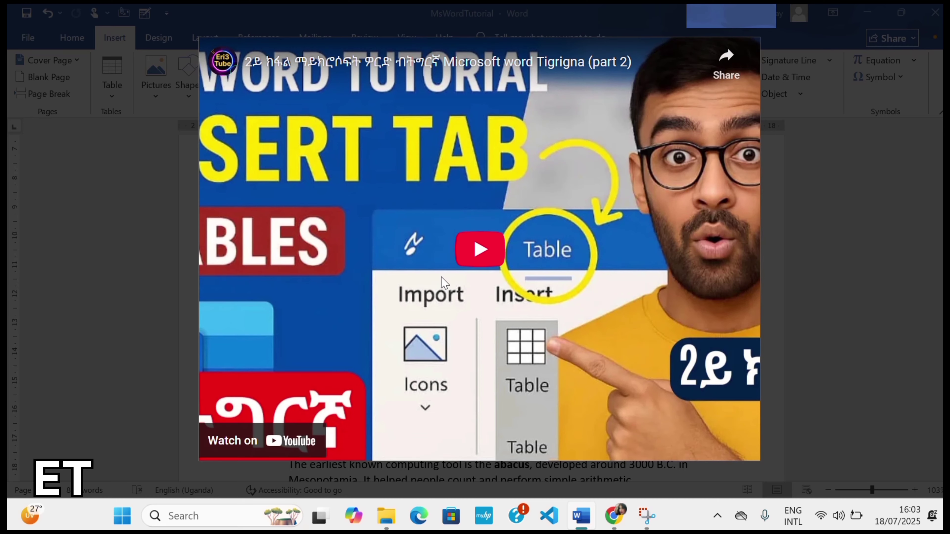
pyautogui.click(478, 254)
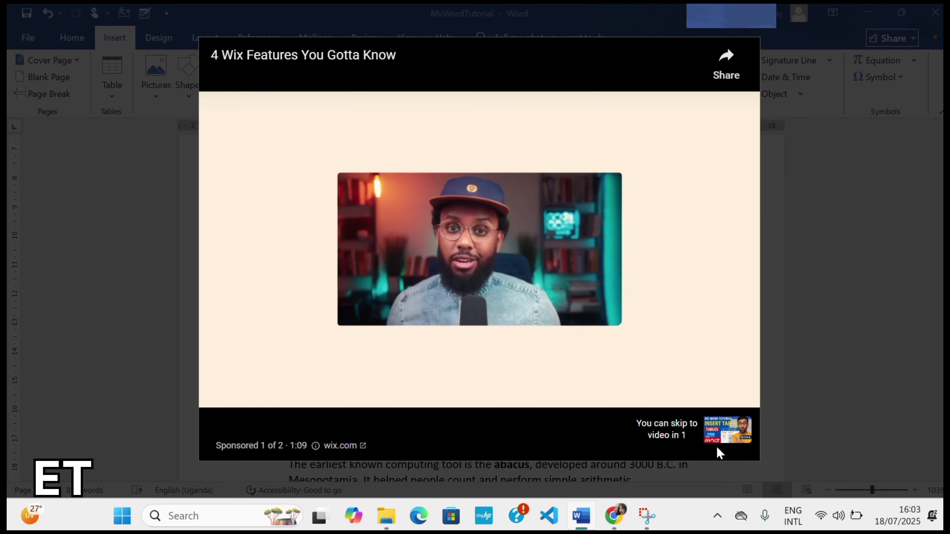
pyautogui.click(715, 433)
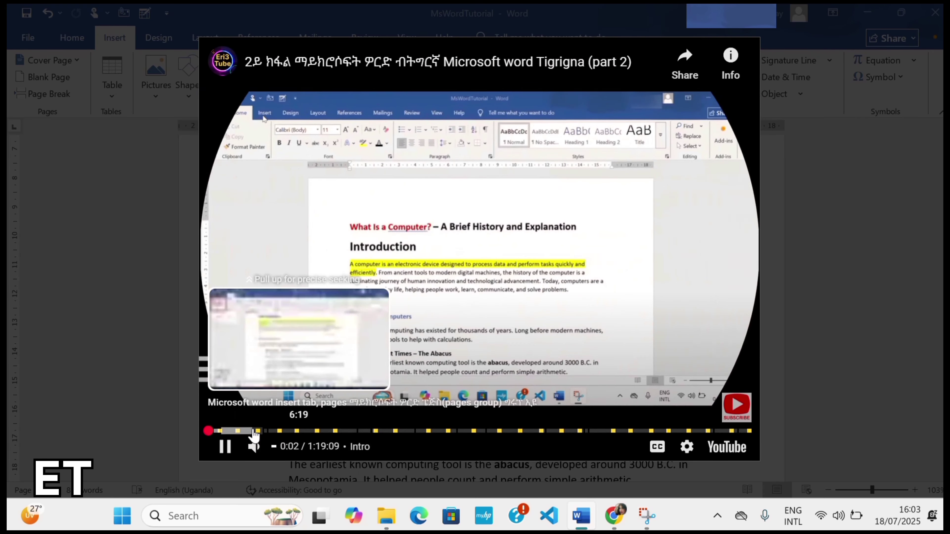
pyautogui.click(265, 431)
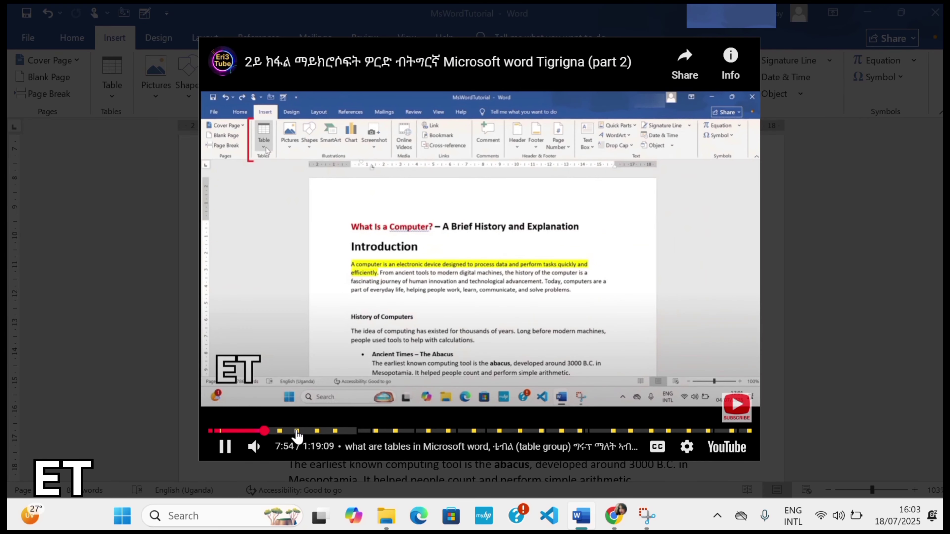
pyautogui.click(256, 447)
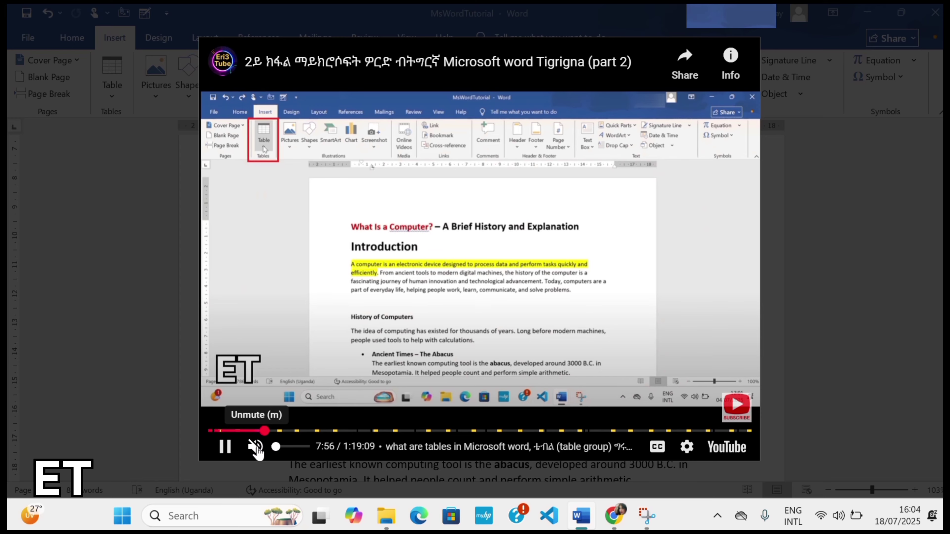
pyautogui.click(776, 246)
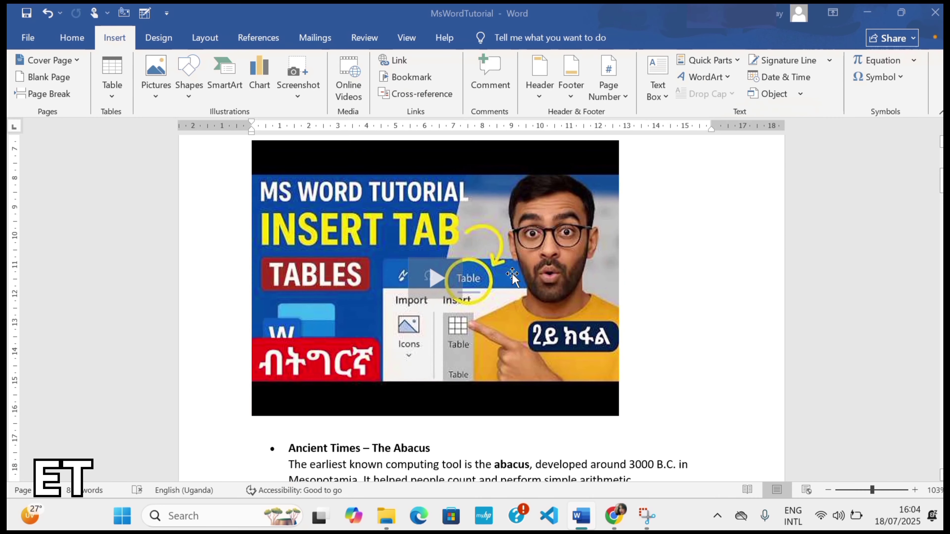
pyautogui.click(350, 87)
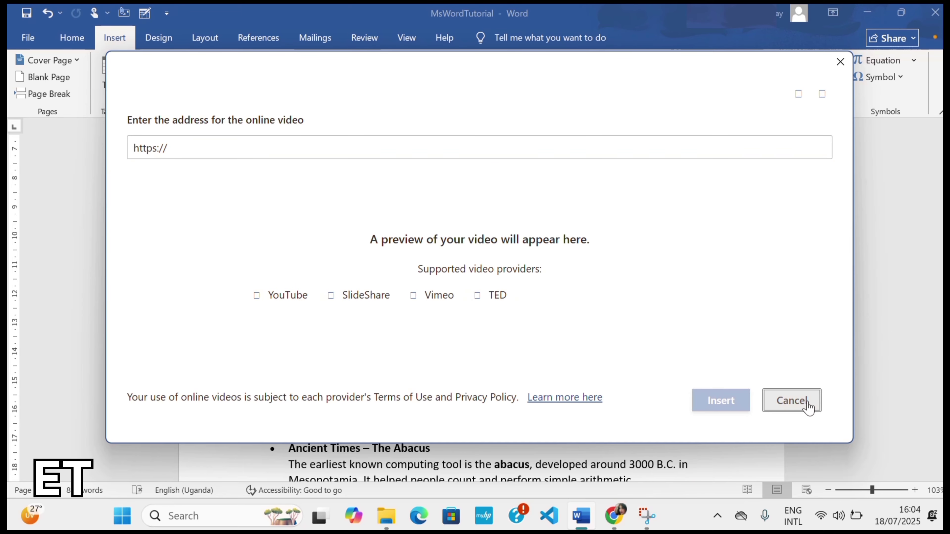
pyautogui.click(785, 400)
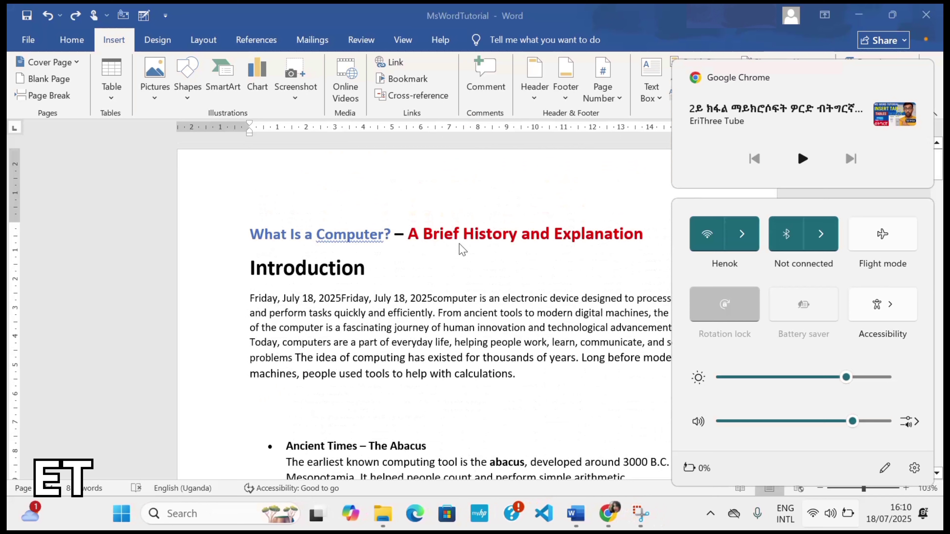
# Step: Delete one empty line between the introduction paragraph and the Ancient Times bullet
pyautogui.click(477, 393)
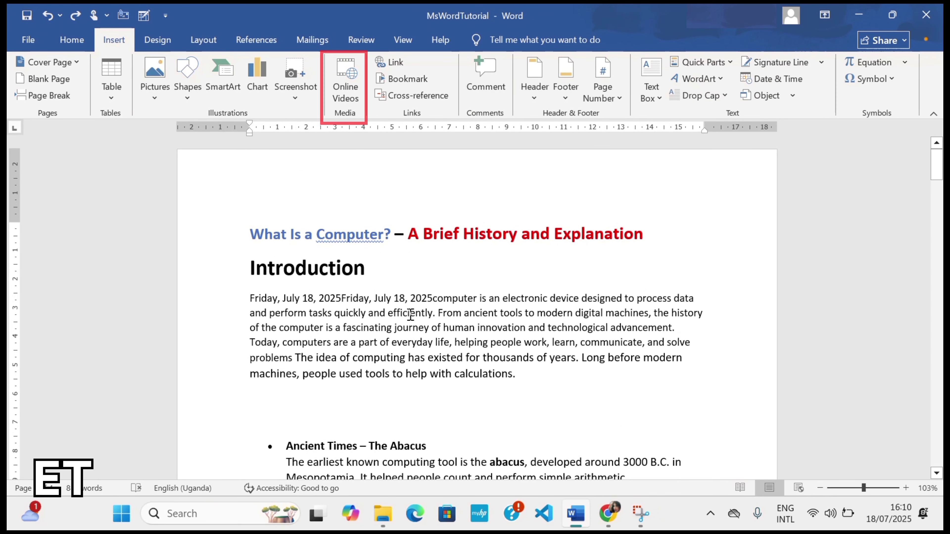
pyautogui.press('Delete')
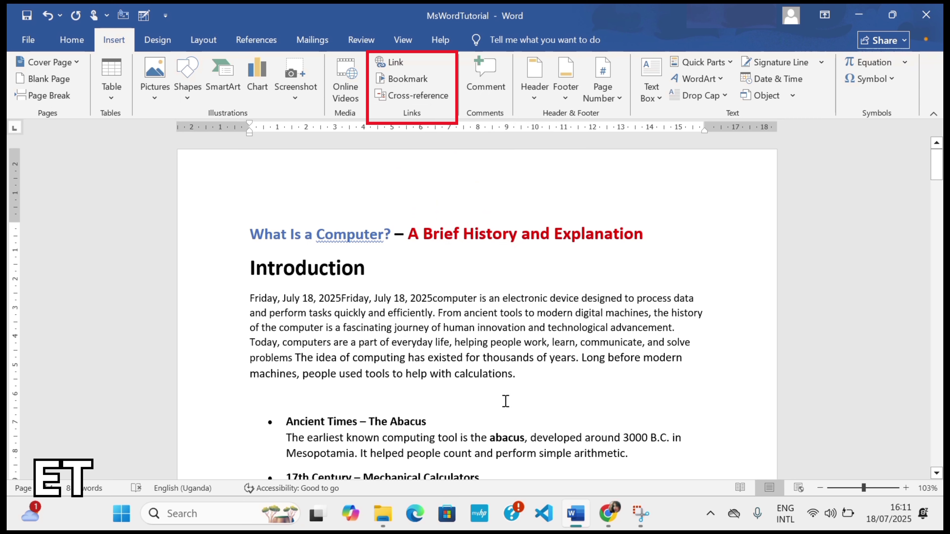
# Step: Open the What is an Abacus document from the desktop, look through it to the end, and return to MsWordTutorial
pyautogui.moveTo(937, 165)
pyautogui.mouseDown()
pyautogui.moveTo(937, 194)
pyautogui.moveTo(937, 169)
pyautogui.moveTo(937, 178)
pyautogui.mouseUp()
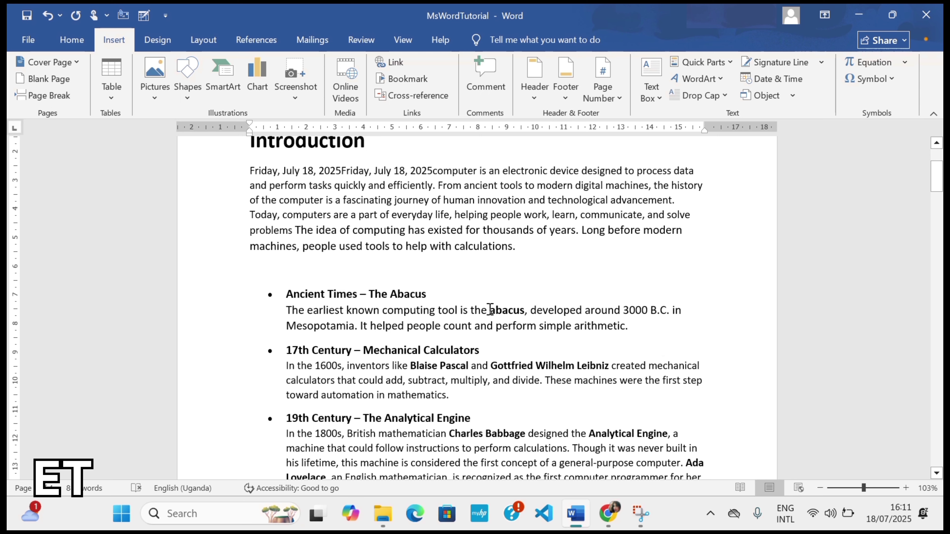
pyautogui.moveTo(494, 309); pyautogui.dragTo(525, 317)
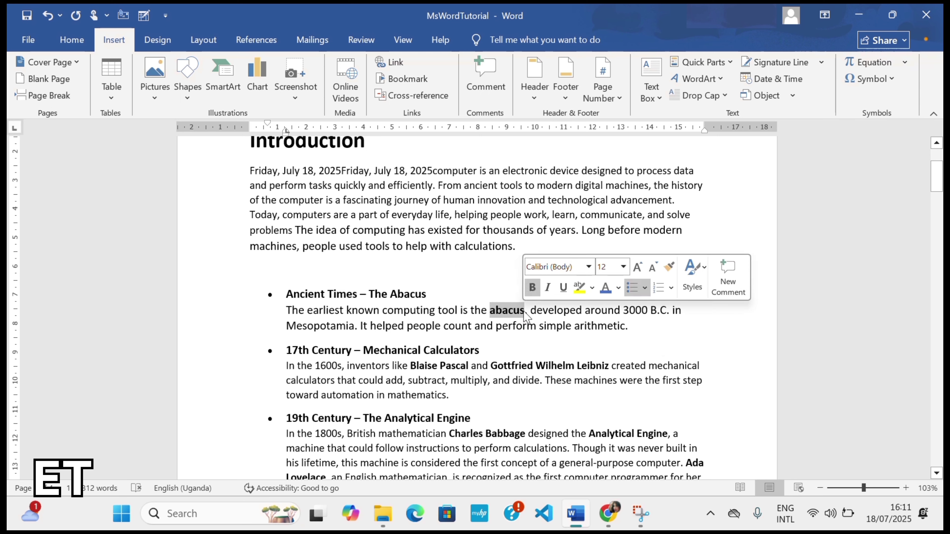
pyautogui.click(858, 15)
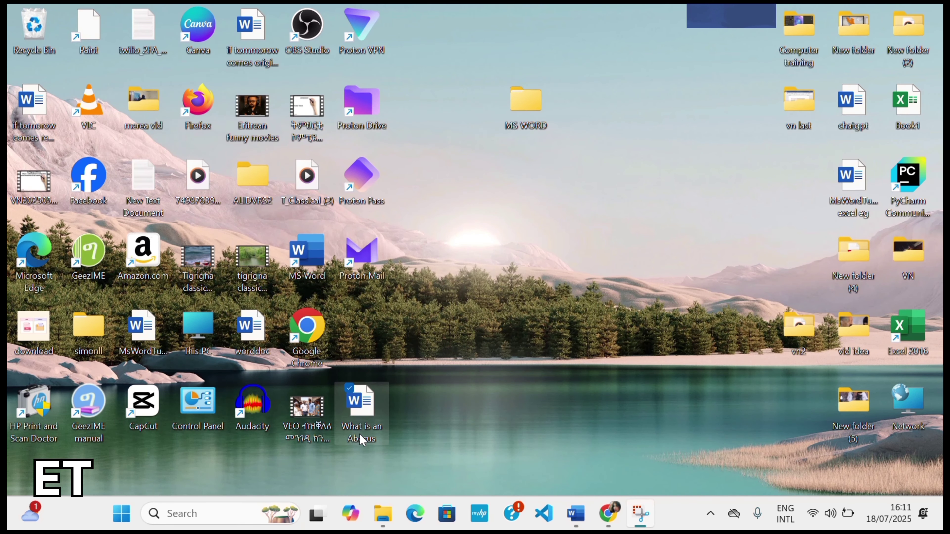
pyautogui.moveTo(362, 440); pyautogui.dragTo(471, 434)
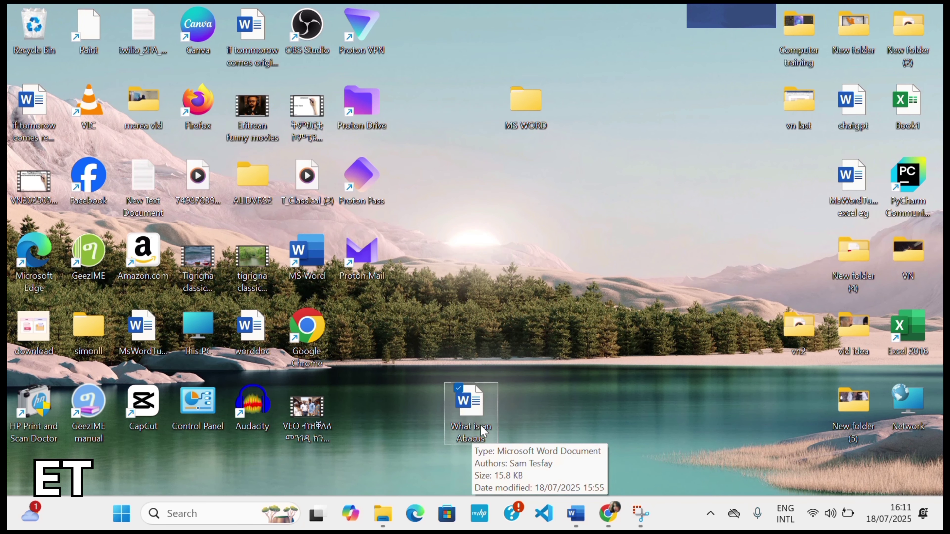
pyautogui.doubleClick(472, 406)
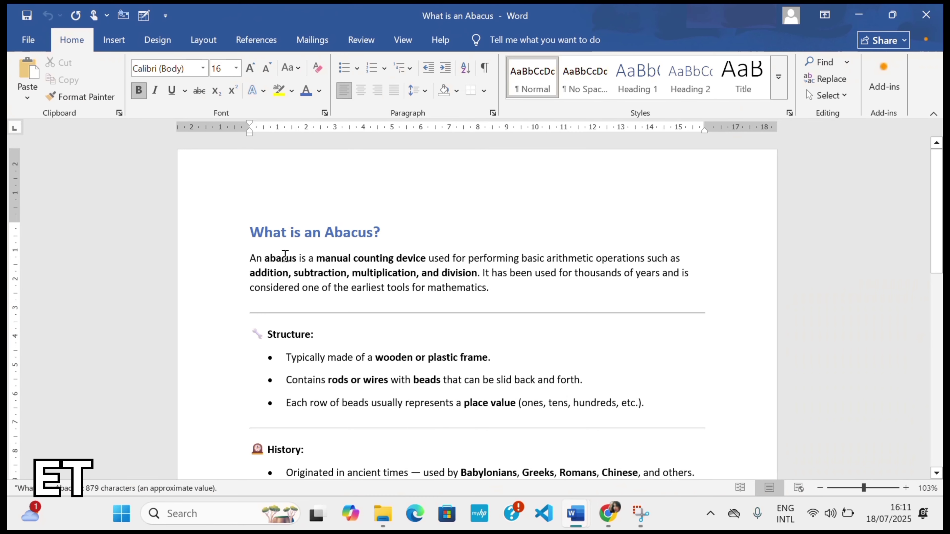
pyautogui.scroll(-12, 314, 255)
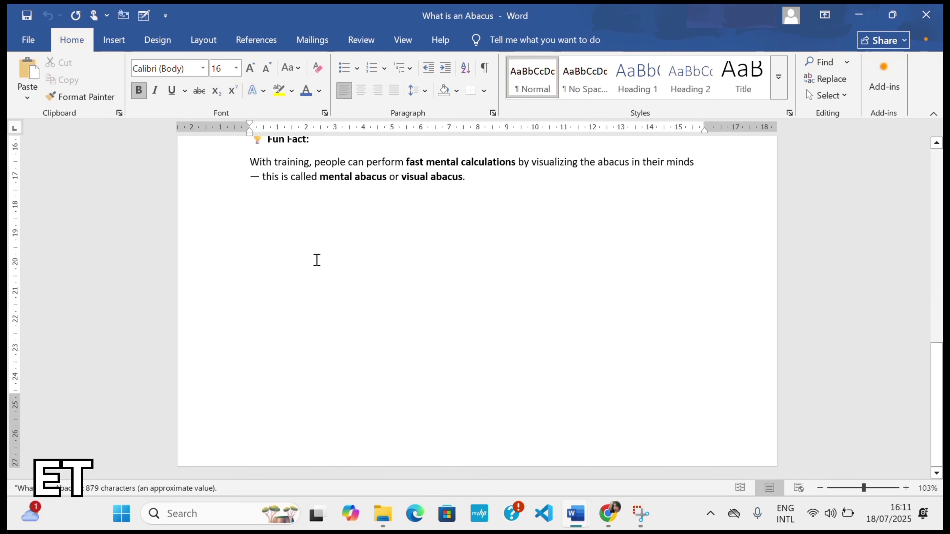
pyautogui.hotkey('ctrl', 'Home')
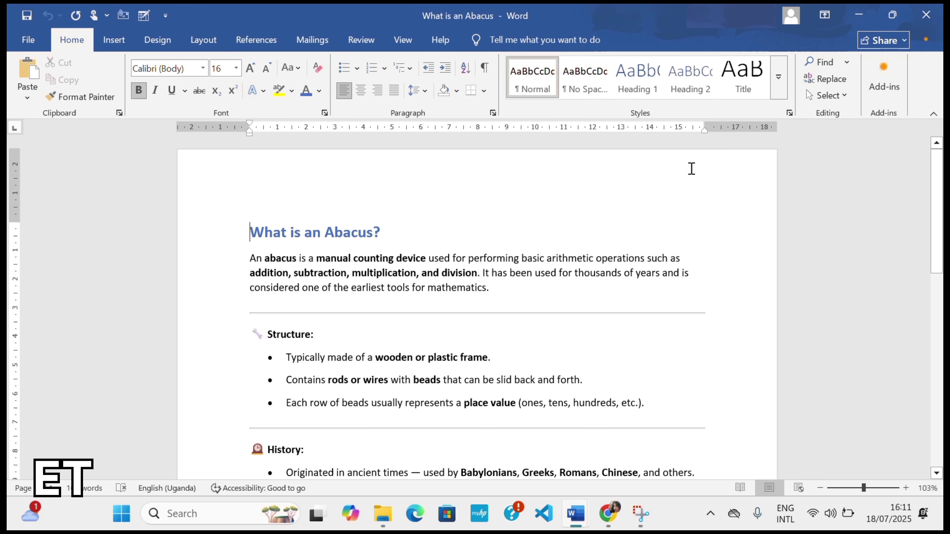
pyautogui.click(858, 15)
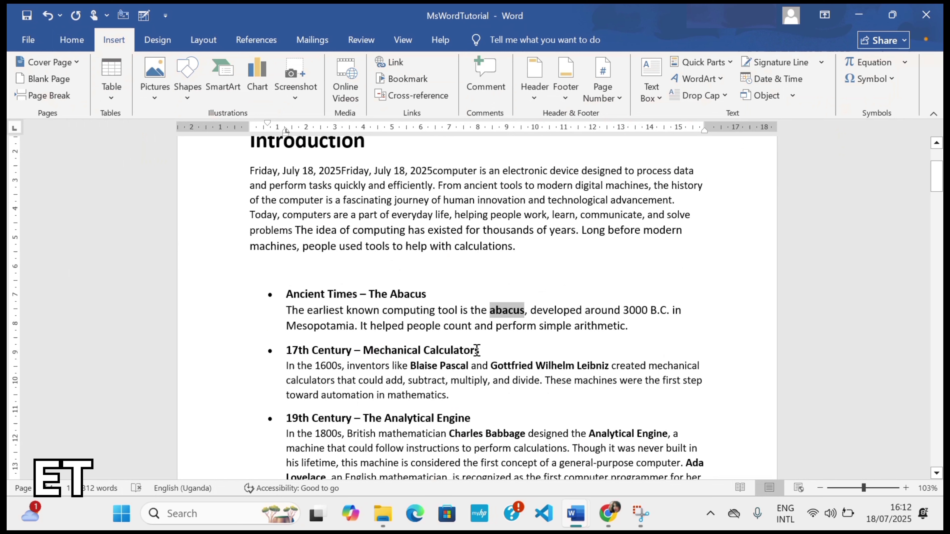
# Step: Insert a hyperlink on "abacus," in the Ancient Times bullet, targeting an existing file in the Desktop folder
pyautogui.moveTo(500, 310); pyautogui.dragTo(534, 311)
pyautogui.click(392, 63)
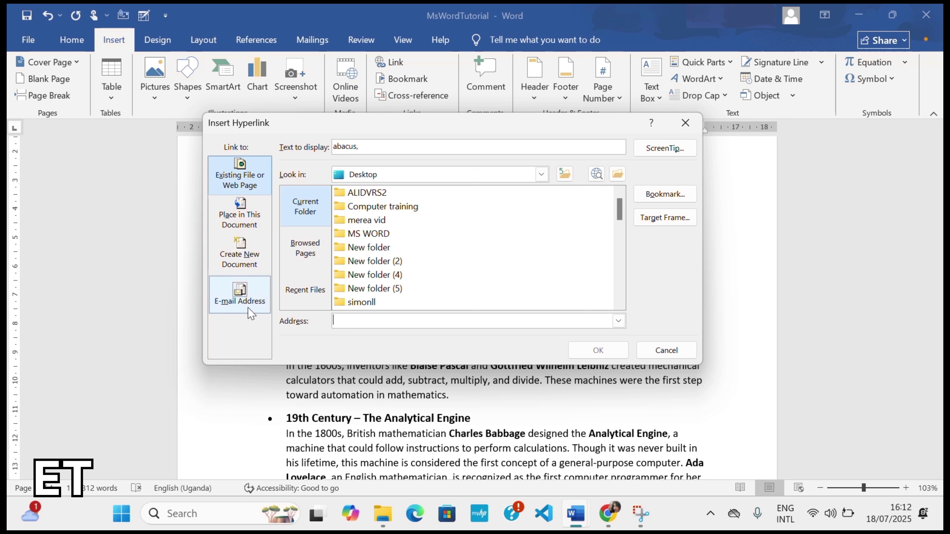
pyautogui.click(256, 187)
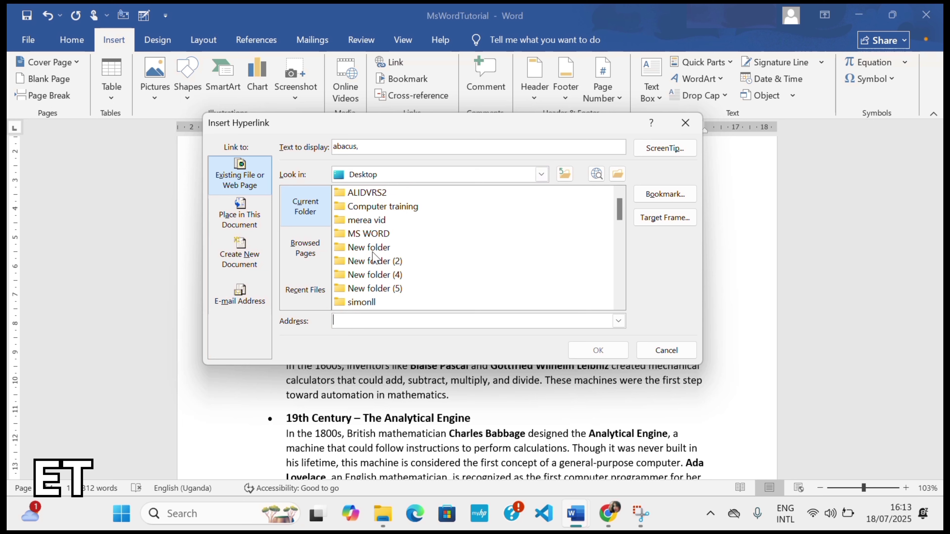
pyautogui.moveTo(621, 210); pyautogui.dragTo(610, 286)
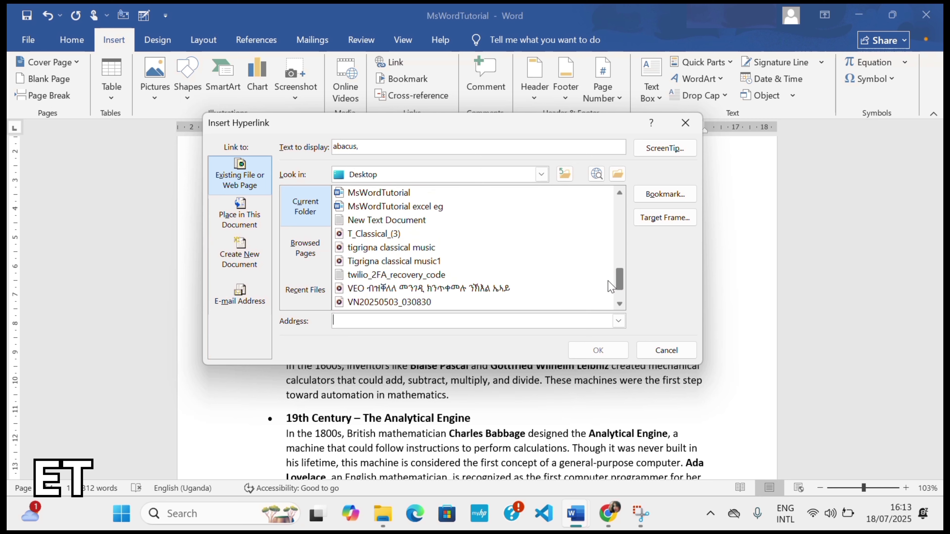
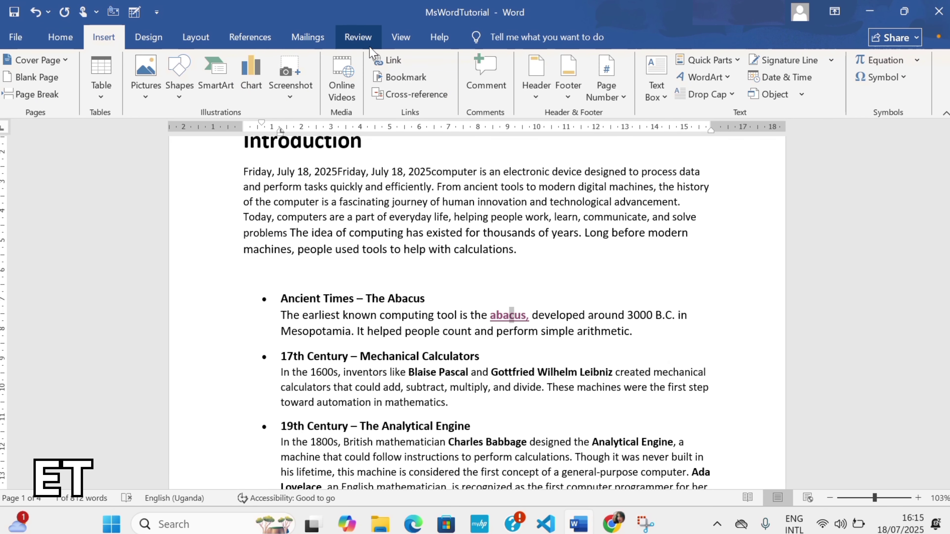
pyautogui.scroll(3, 410, 143)
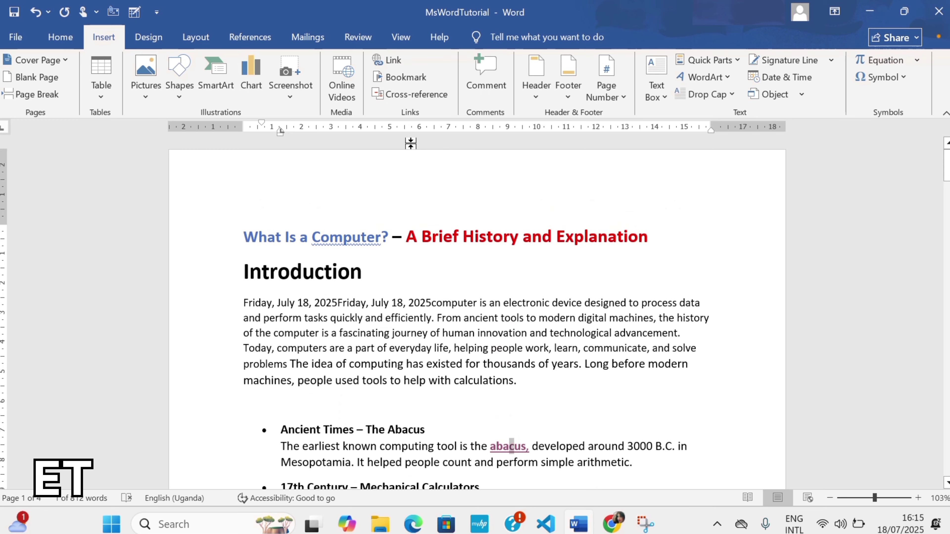
pyautogui.click(407, 79)
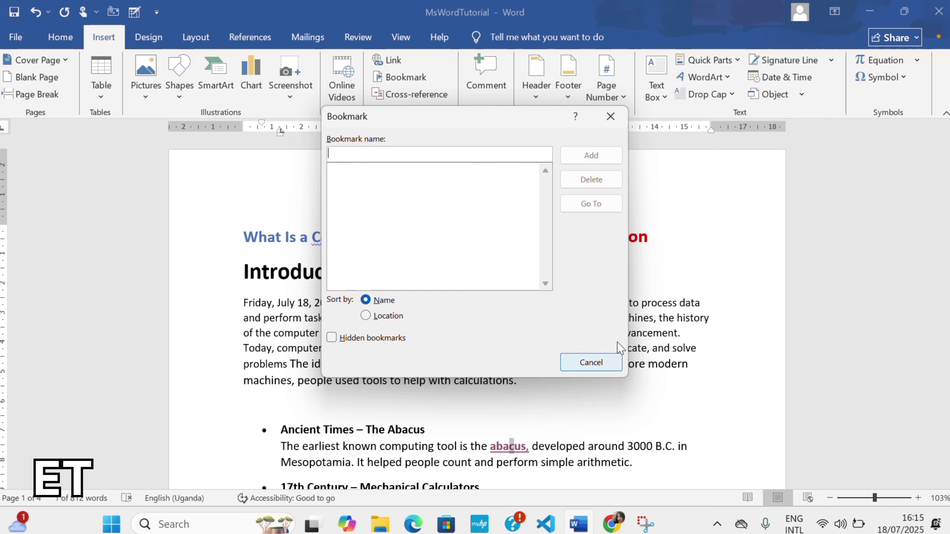
pyautogui.click(597, 362)
# Step: Add a bookmark named DPC to "Desktop Computers" in the Types of Computers list and check it in the bookmark list
pyautogui.scroll(-10, 453, 341)
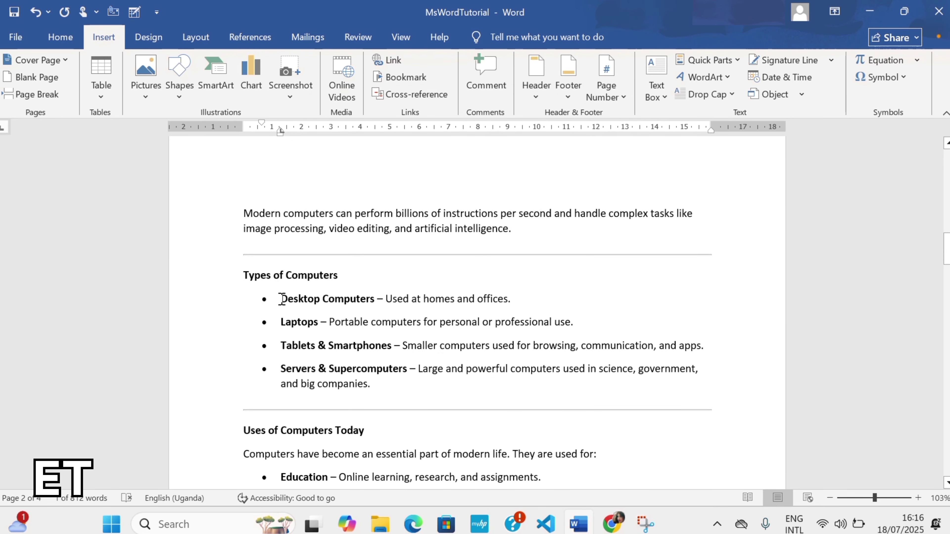
pyautogui.moveTo(281, 299); pyautogui.dragTo(380, 304)
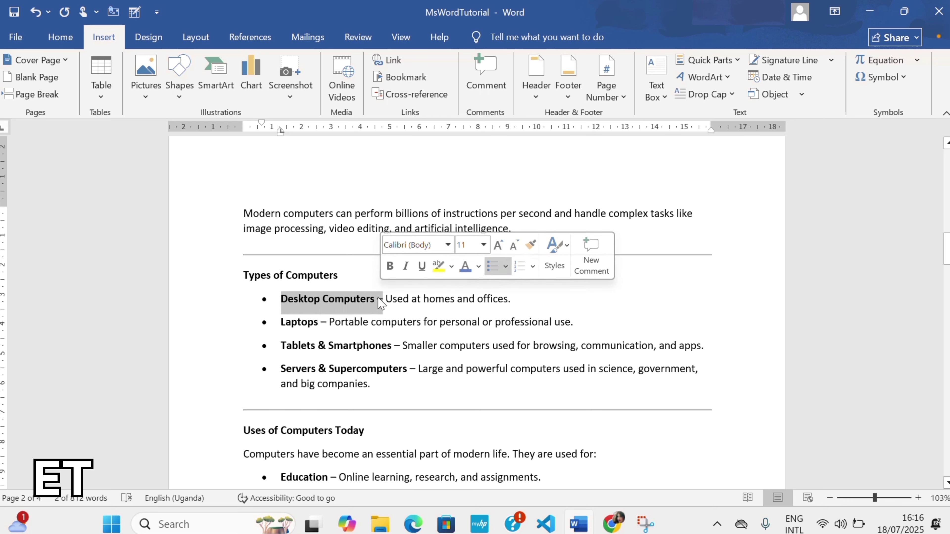
pyautogui.click(408, 80)
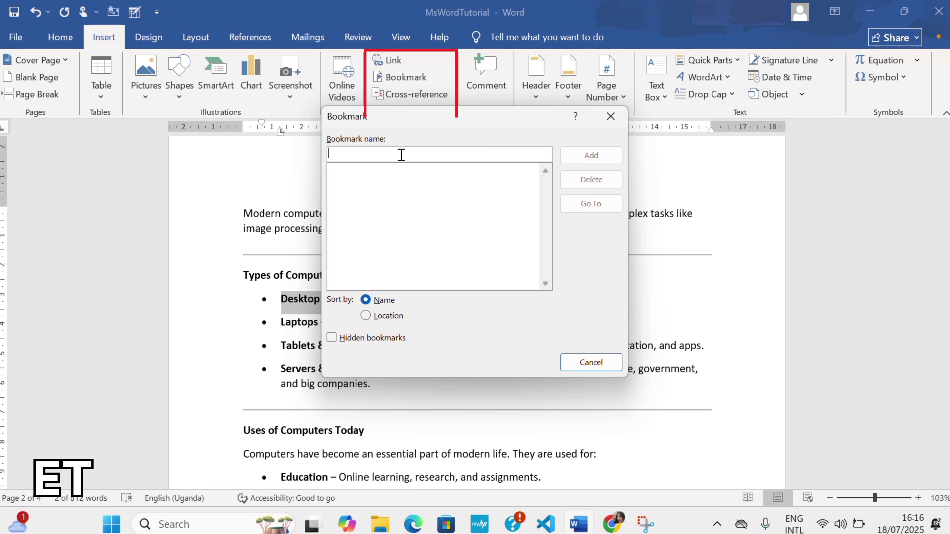
pyautogui.write('D')
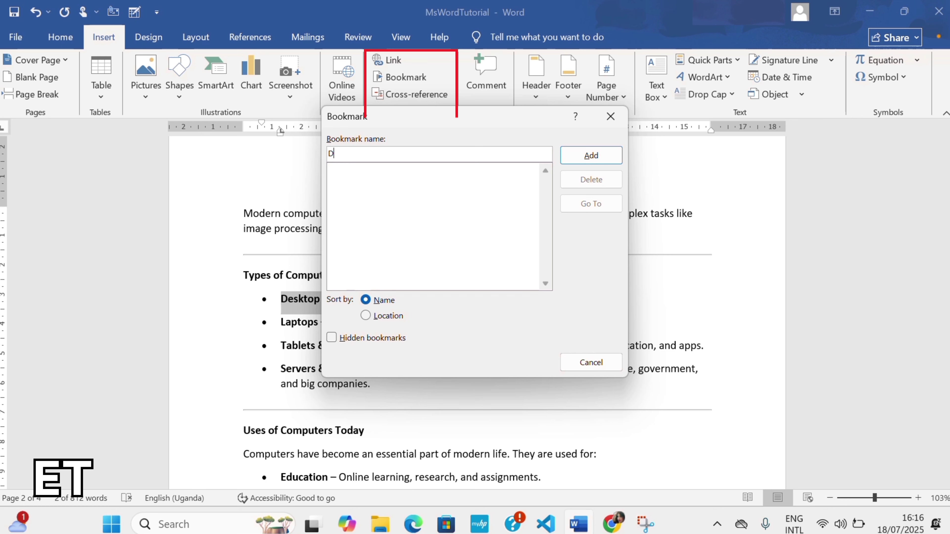
pyautogui.write('PC')
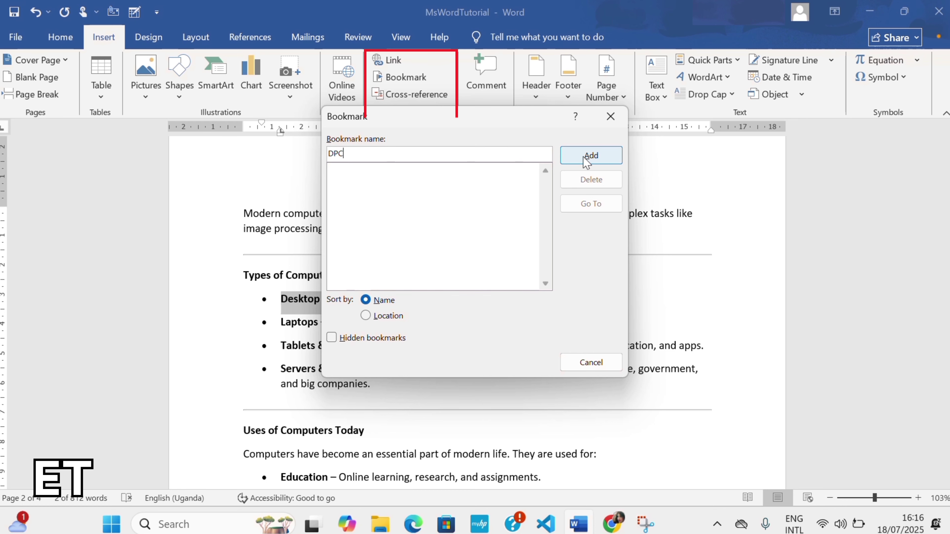
pyautogui.click(591, 159)
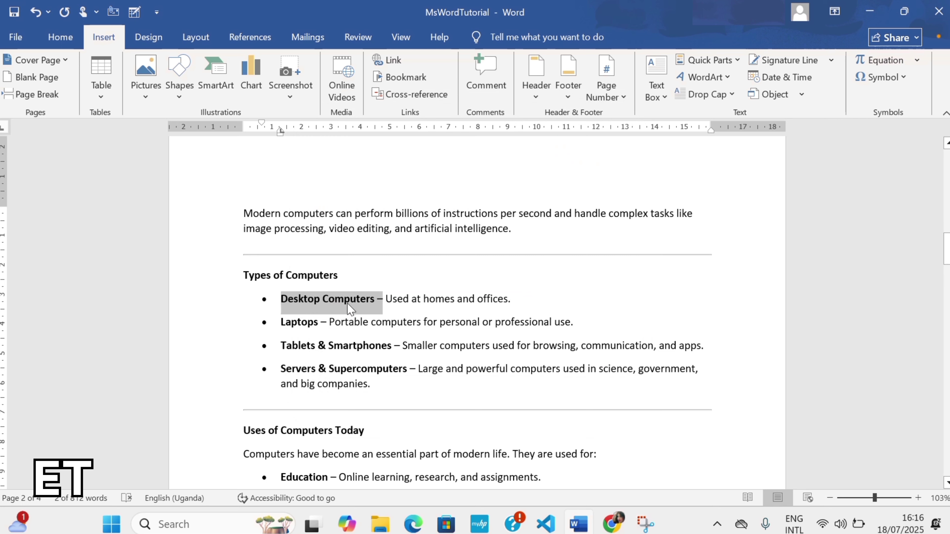
pyautogui.click(402, 83)
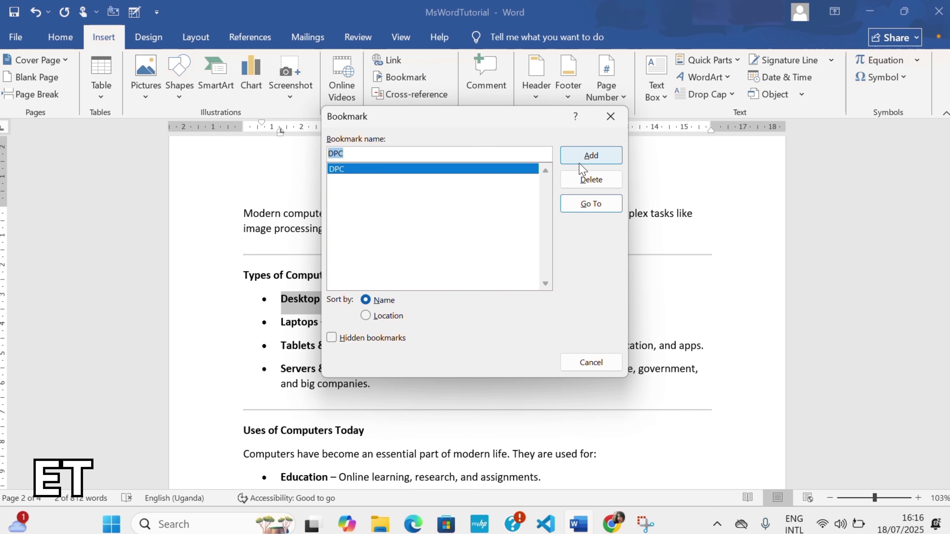
pyautogui.click(610, 116)
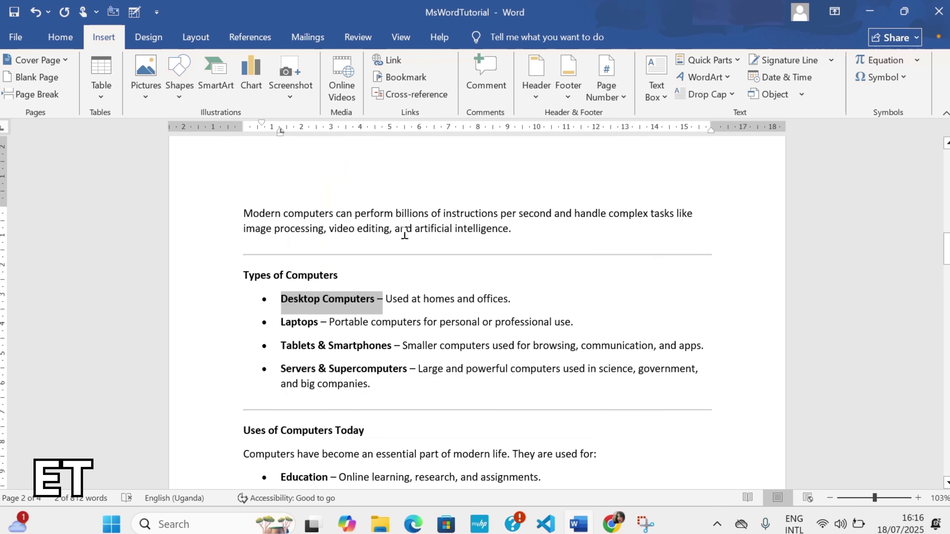
# Step: Add a second bookmark named llc with the cursor placed in the Desktop Computers bullet
pyautogui.click(372, 302)
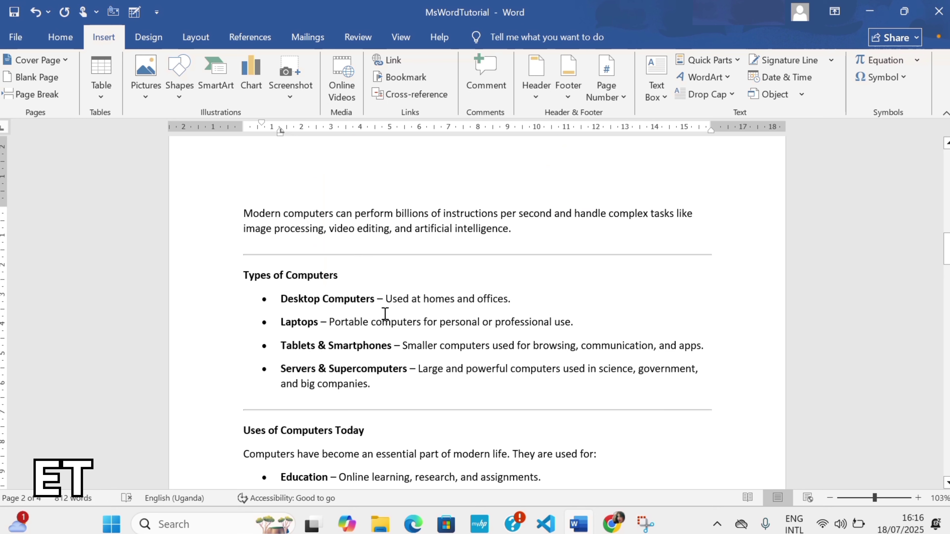
pyautogui.scroll(10, 362, 262)
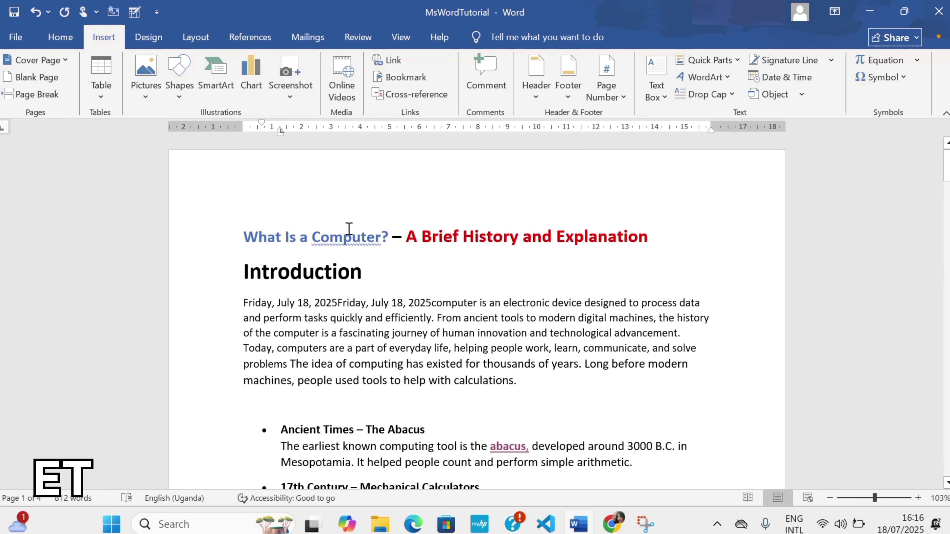
pyautogui.click(404, 81)
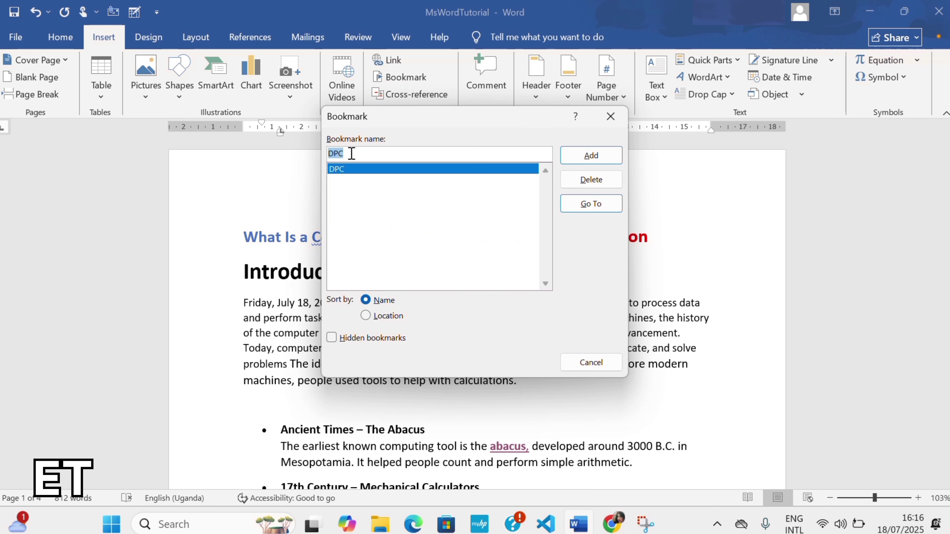
pyautogui.press('BackSpace')
pyautogui.write('llc')
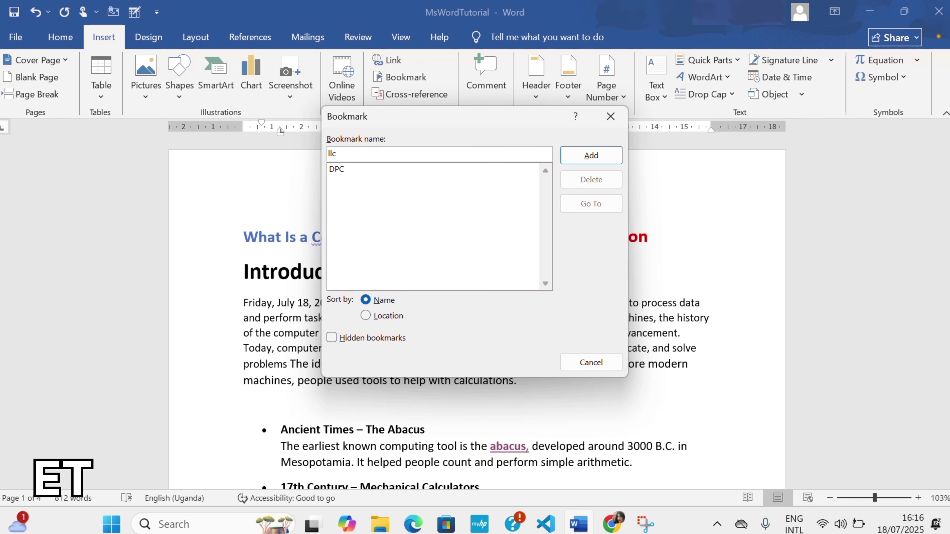
pyautogui.press('Return')
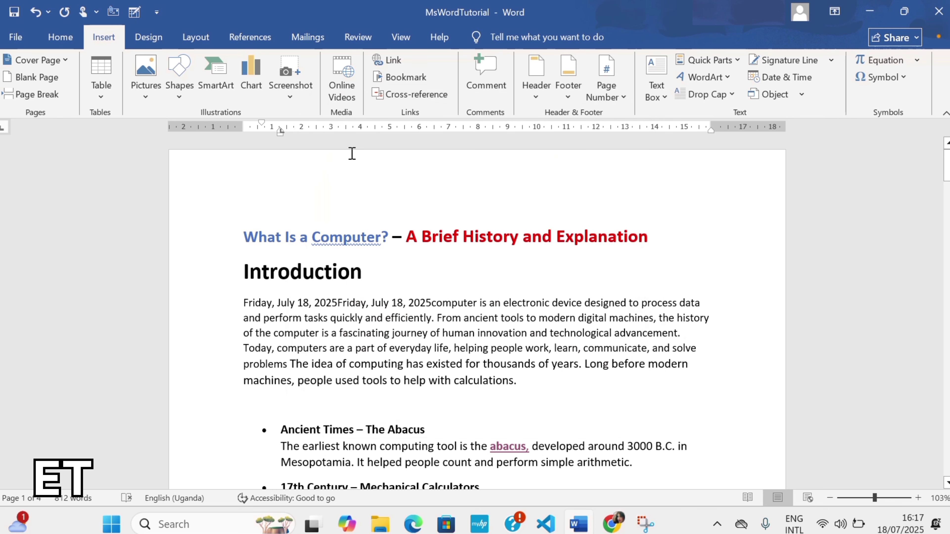
# Step: Jump to the DPC bookmark from the bookmark list and close the dialog
pyautogui.click(424, 86)
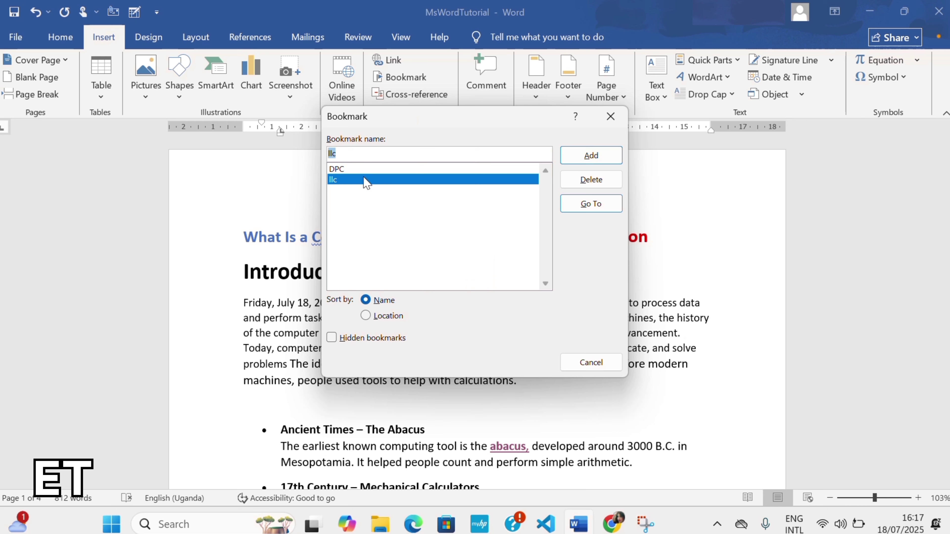
pyautogui.click(358, 169)
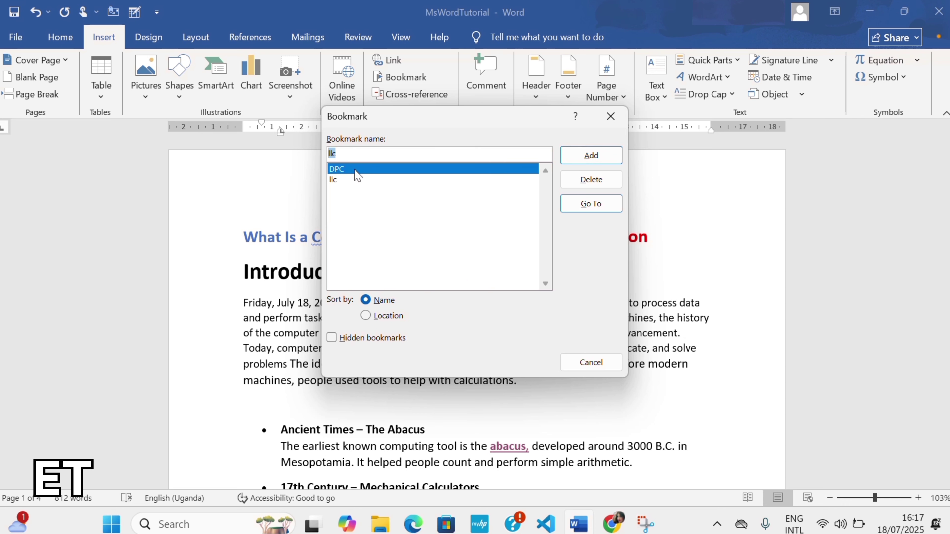
pyautogui.click(602, 209)
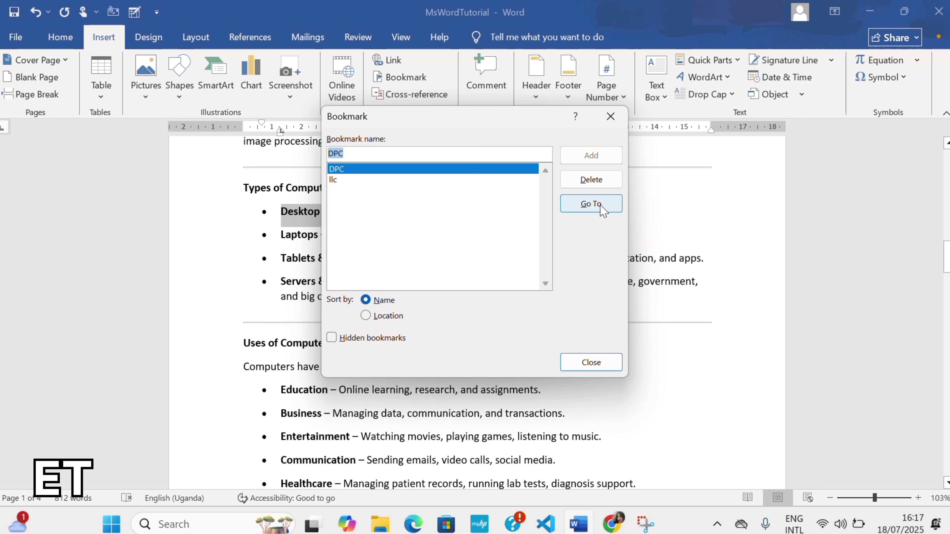
pyautogui.click(609, 365)
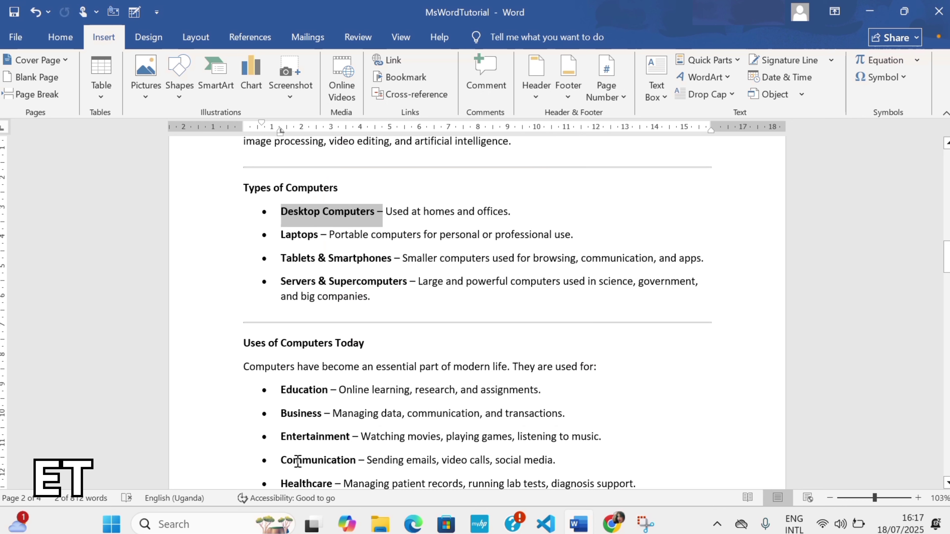
# Step: Add a bookmark named cmc to the word "Communication" in the Uses of Computers Today list
pyautogui.moveTo(282, 458); pyautogui.dragTo(360, 472)
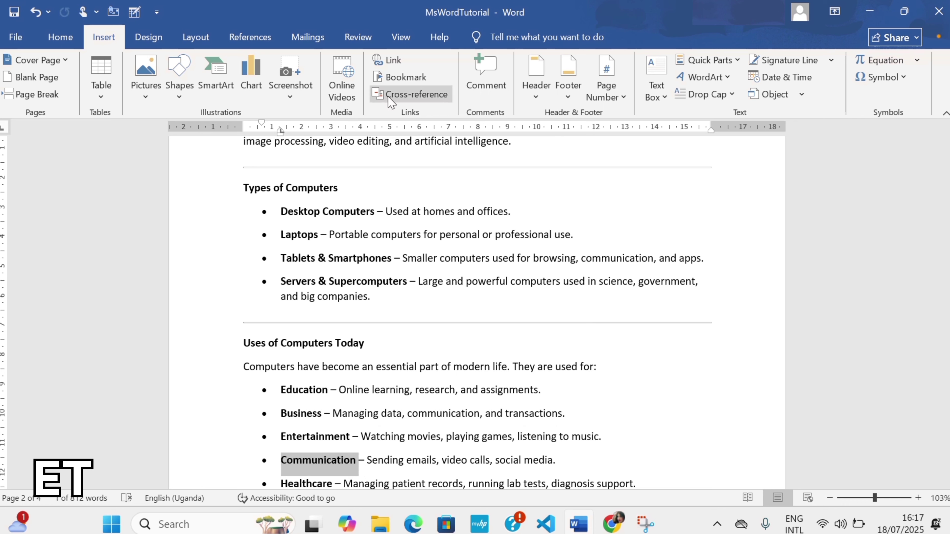
pyautogui.click(399, 78)
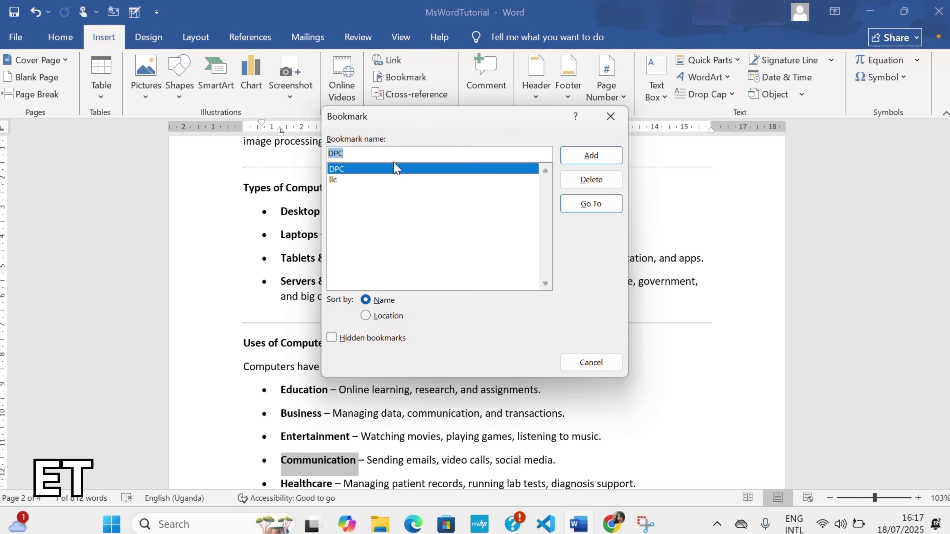
pyautogui.write('cm')
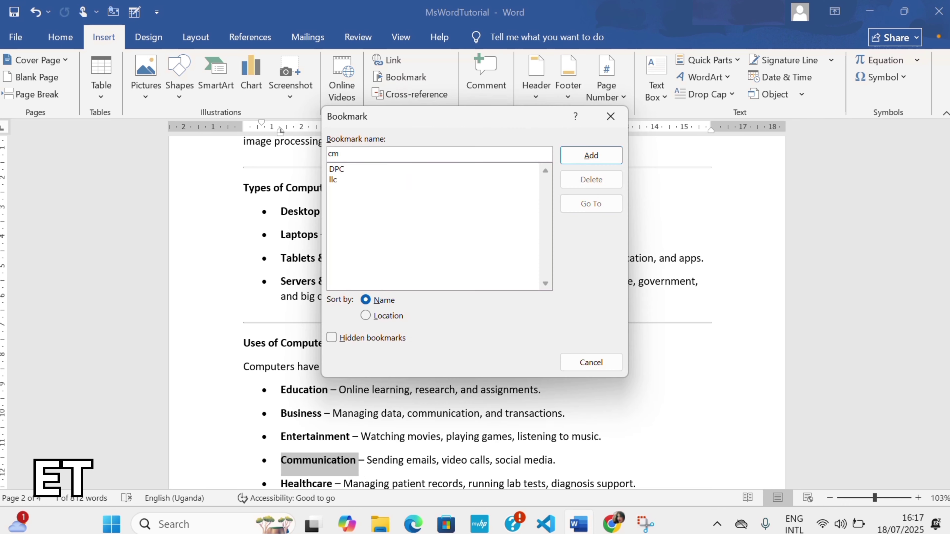
pyautogui.write('c')
pyautogui.click(591, 156)
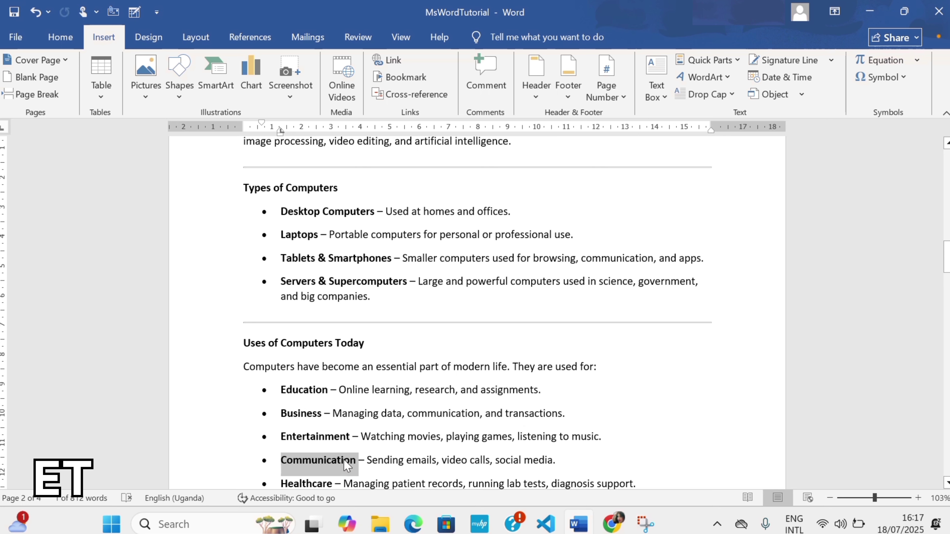
# Step: Return to the start of the document, jump to the cmc bookmark from the bookmark list, and close the dialog
pyautogui.click(365, 258)
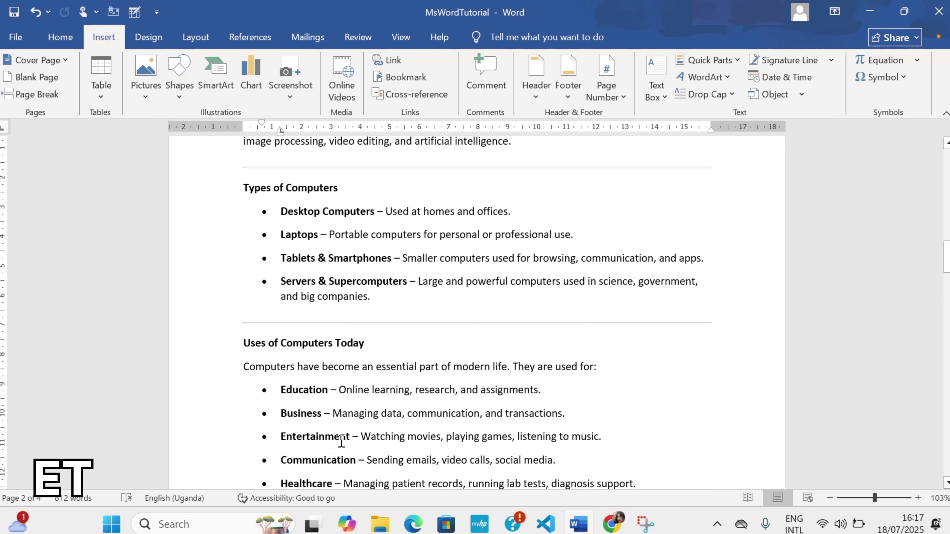
pyautogui.hotkey('ctrl', 'Home')
pyautogui.click(396, 84)
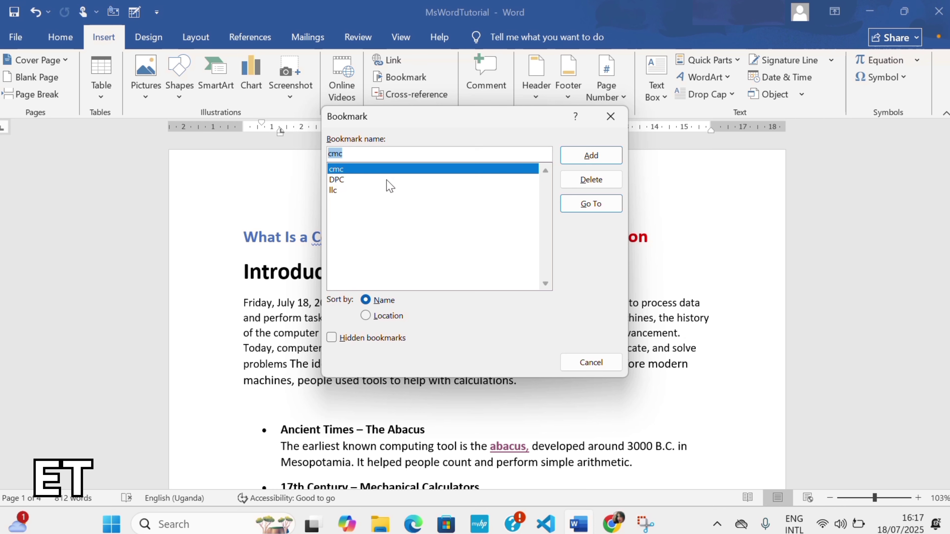
pyautogui.click(384, 190)
pyautogui.click(387, 171)
pyautogui.click(596, 205)
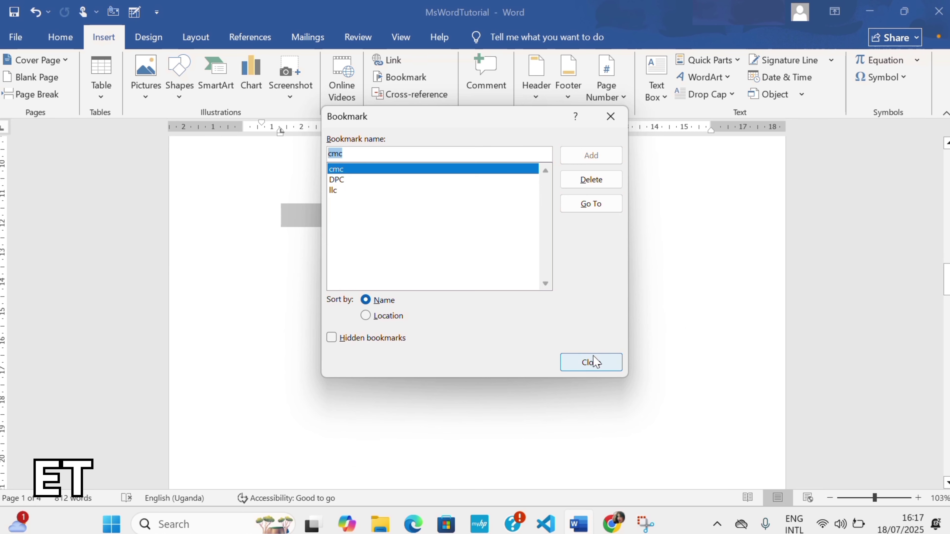
pyautogui.click(593, 365)
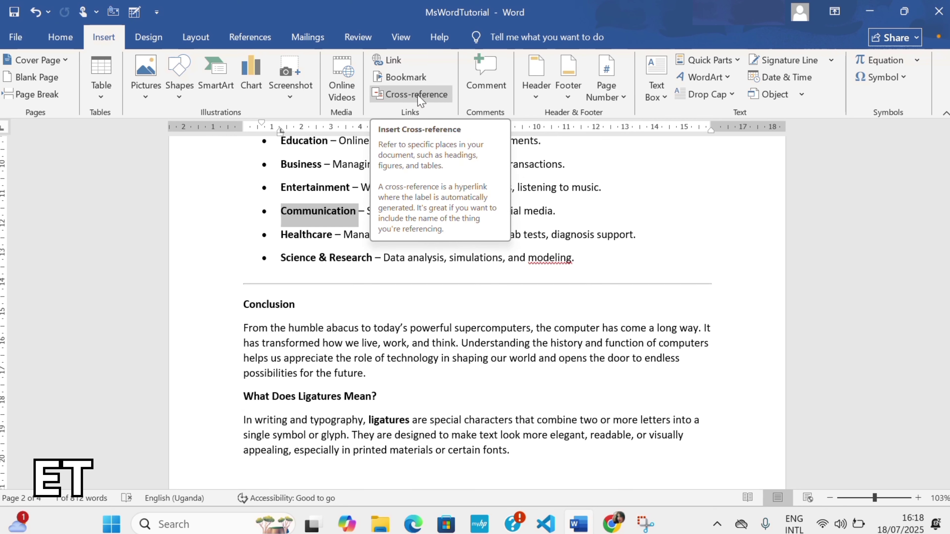
# Step: Examine the reference types and the reference options for headings in the Cross-reference dialog without inserting anything
pyautogui.click(438, 284)
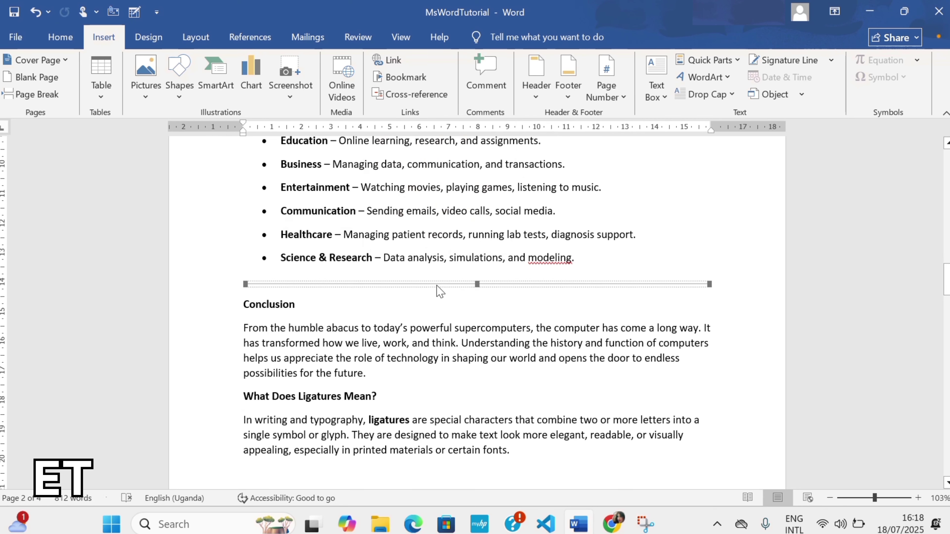
pyautogui.scroll(6, 438, 280)
pyautogui.scroll(-6, 464, 296)
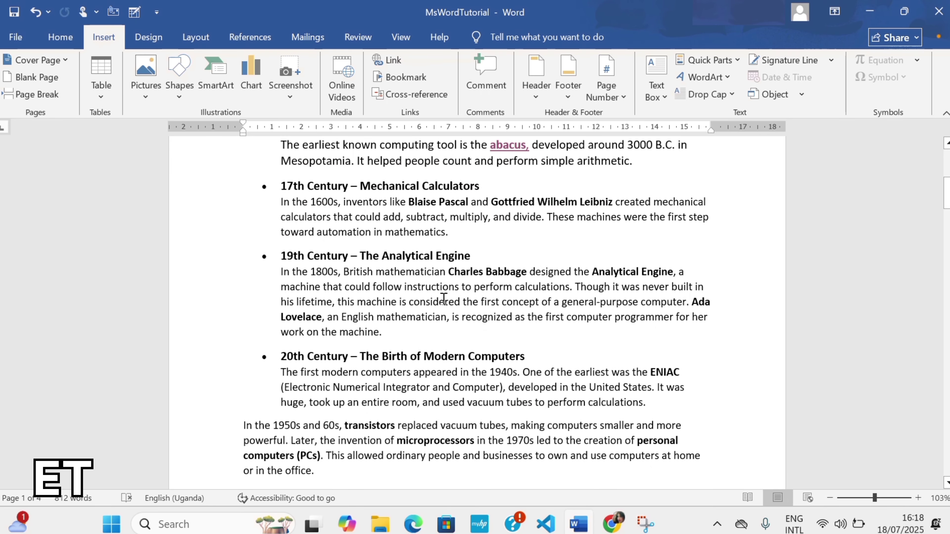
pyautogui.click(417, 97)
pyautogui.click(354, 156)
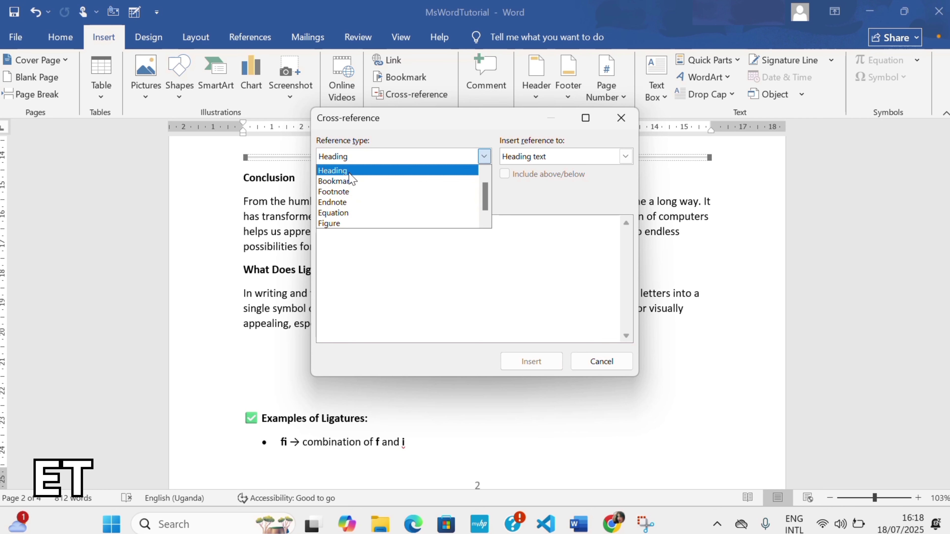
pyautogui.click(543, 161)
pyautogui.click(543, 159)
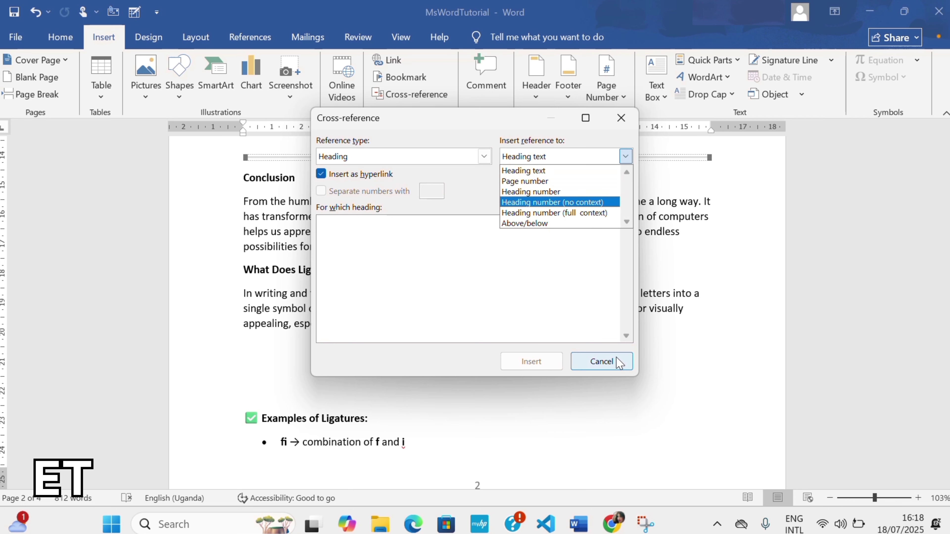
pyautogui.click(603, 361)
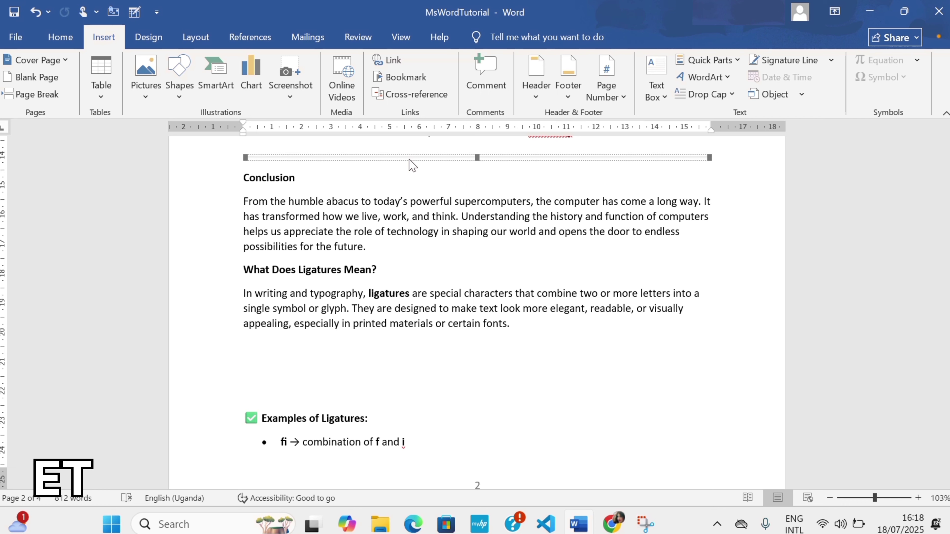
# Step: Start a comment on the whole paragraph under the Introduction heading
pyautogui.scroll(15, 449, 232)
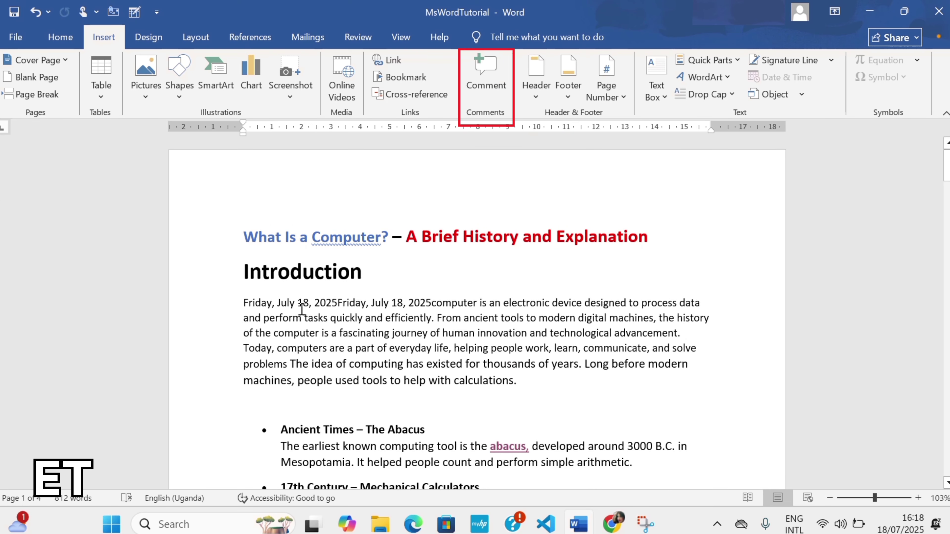
pyautogui.moveTo(241, 293); pyautogui.dragTo(623, 398)
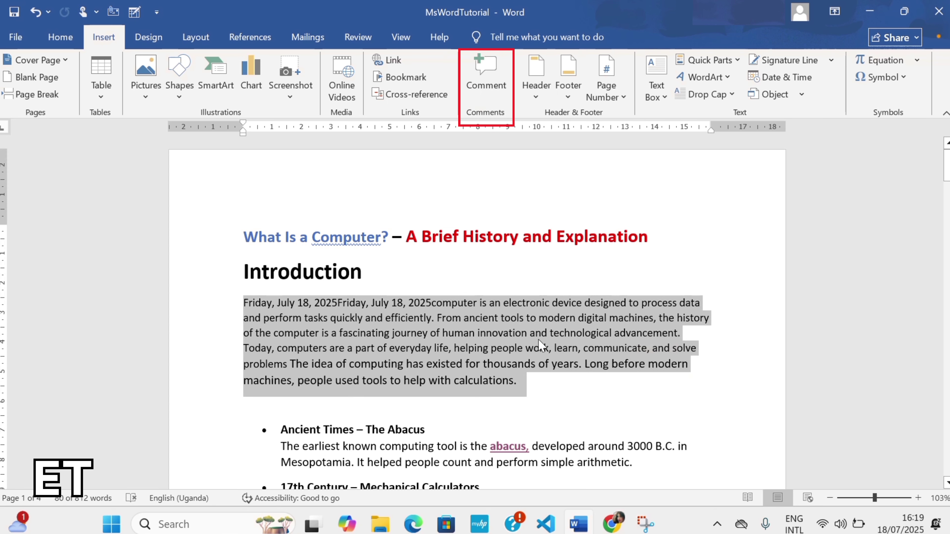
pyautogui.click(486, 92)
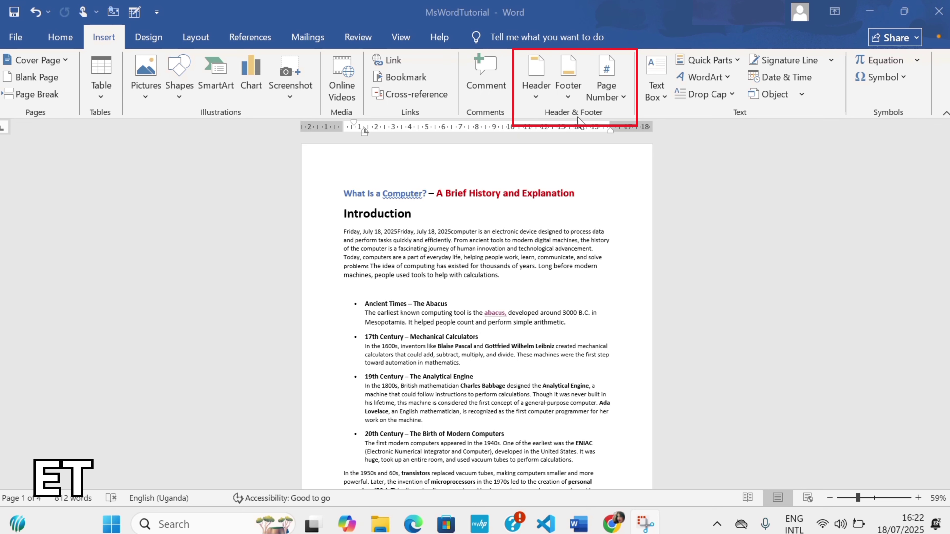
# Step: Insert the built-in Blank header into the document and view it on the first page
pyautogui.click(875, 498)
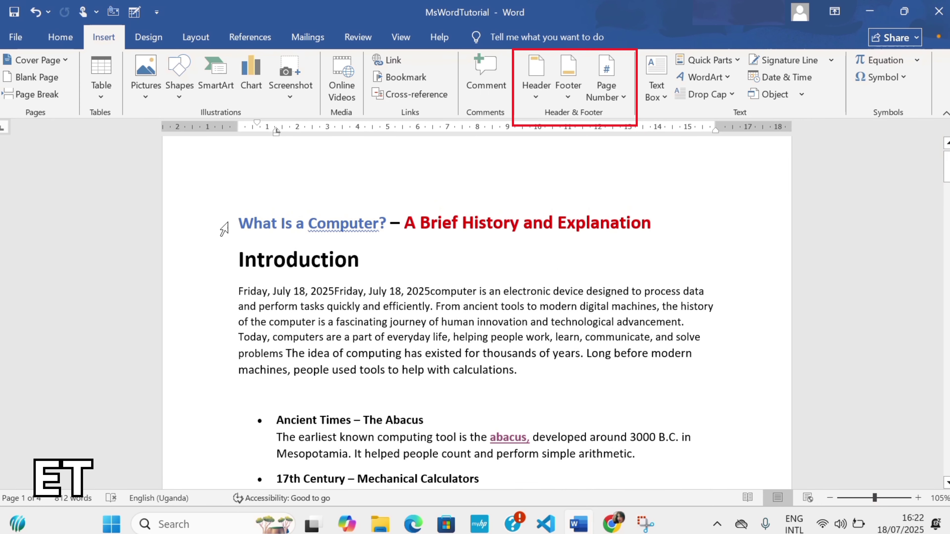
pyautogui.moveTo(946, 166)
pyautogui.mouseDown()
pyautogui.moveTo(946, 299)
pyautogui.moveTo(946, 165)
pyautogui.mouseUp()
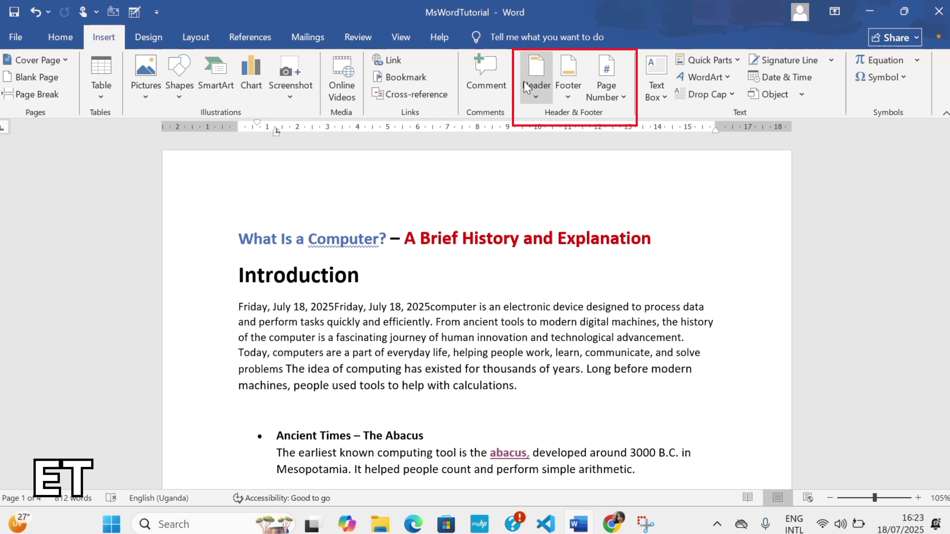
pyautogui.click(536, 92)
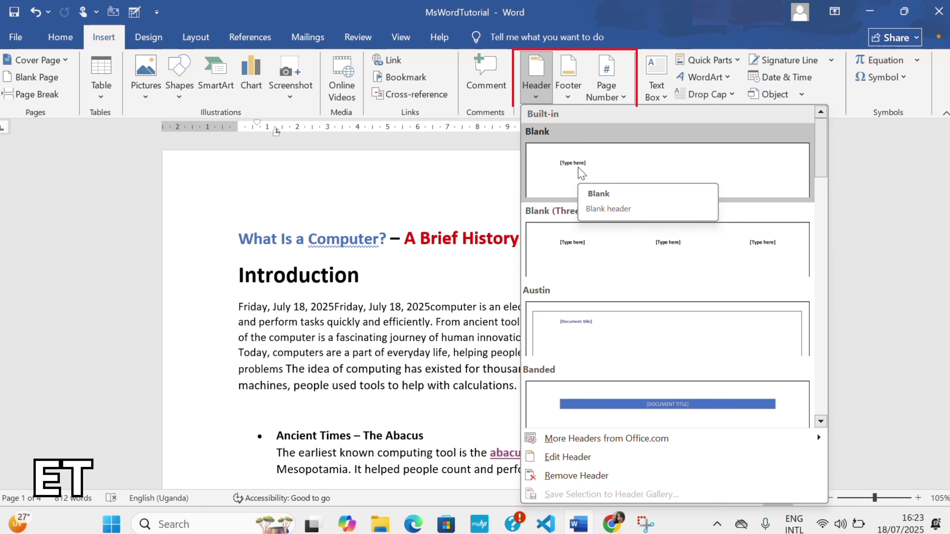
pyautogui.click(581, 173)
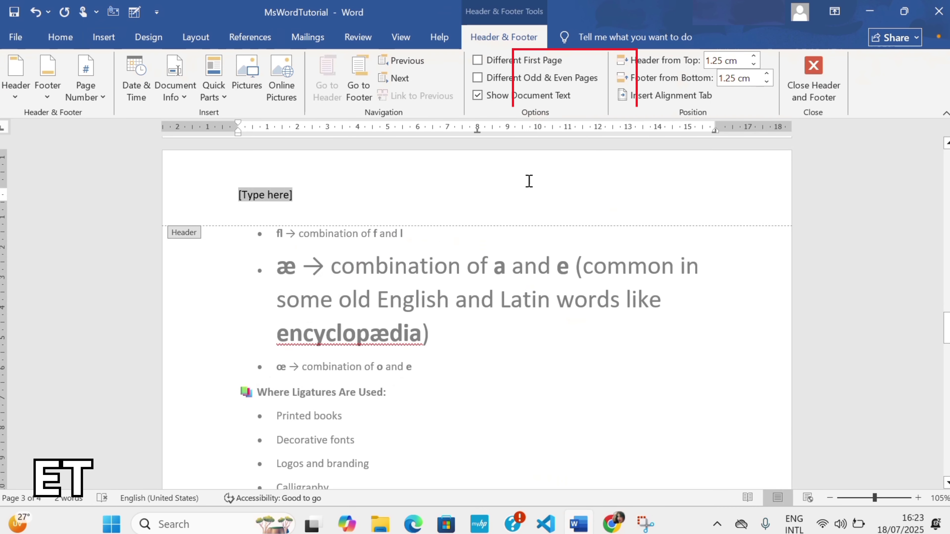
pyautogui.scroll(20, 472, 316)
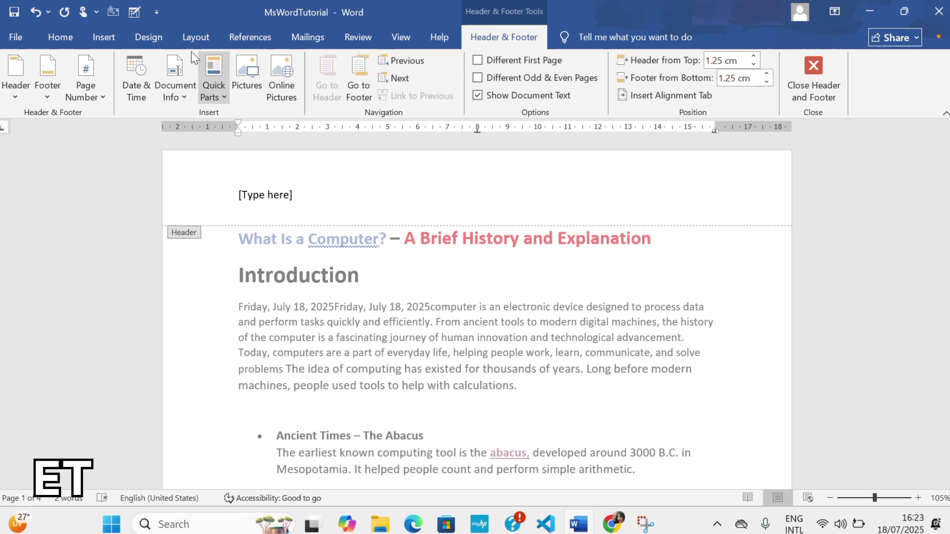
# Step: Replace the header with the built-in Facet (Even Page) design
pyautogui.click(106, 42)
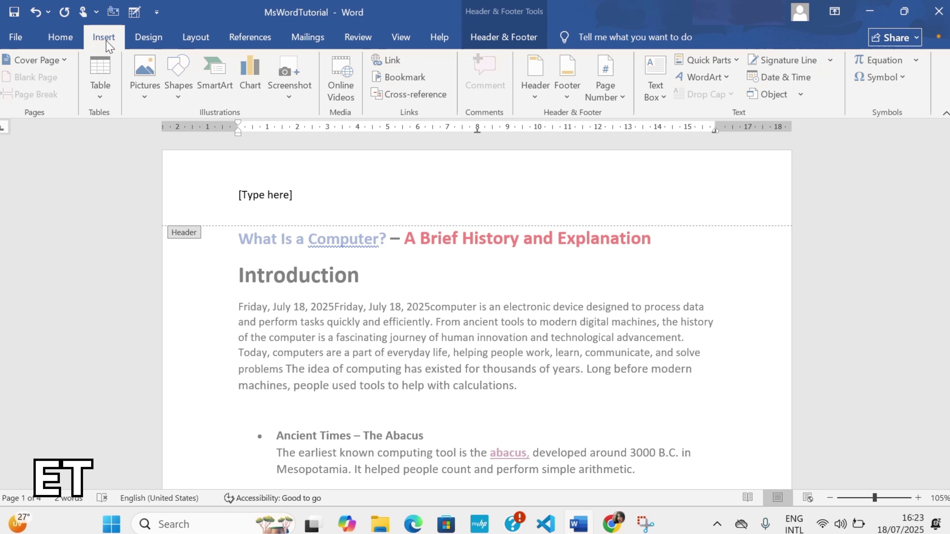
pyautogui.click(541, 95)
pyautogui.moveTo(823, 174); pyautogui.dragTo(827, 225)
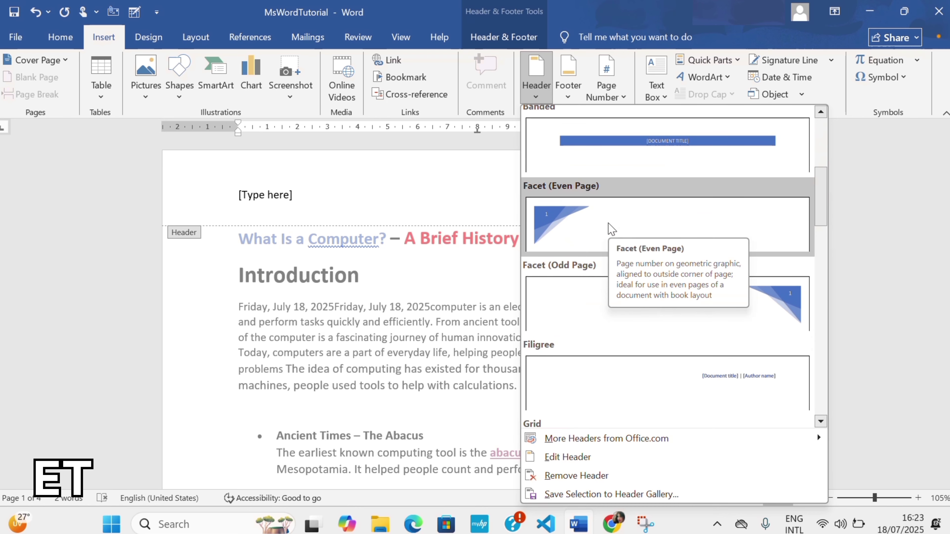
pyautogui.click(611, 228)
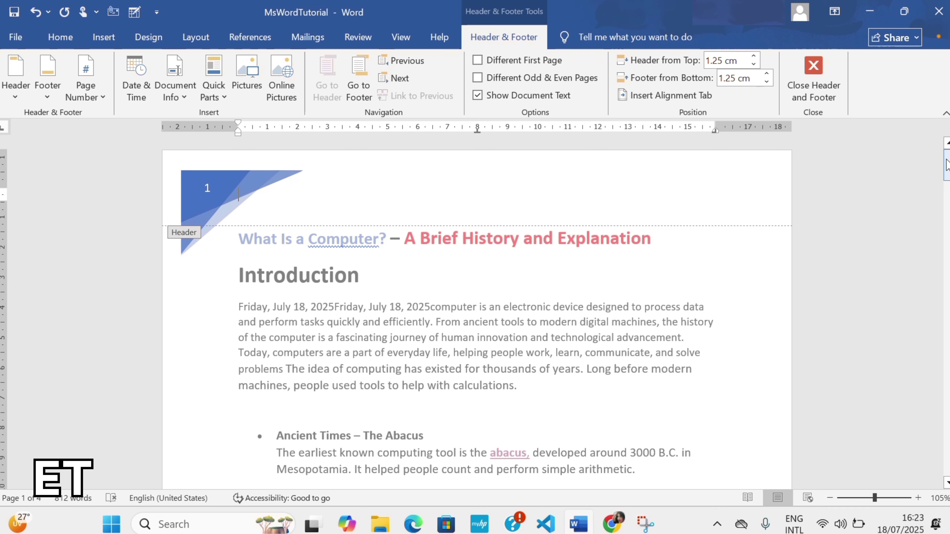
pyautogui.moveTo(946, 165)
pyautogui.mouseDown()
pyautogui.moveTo(946, 399)
pyautogui.moveTo(946, 165)
pyautogui.mouseUp()
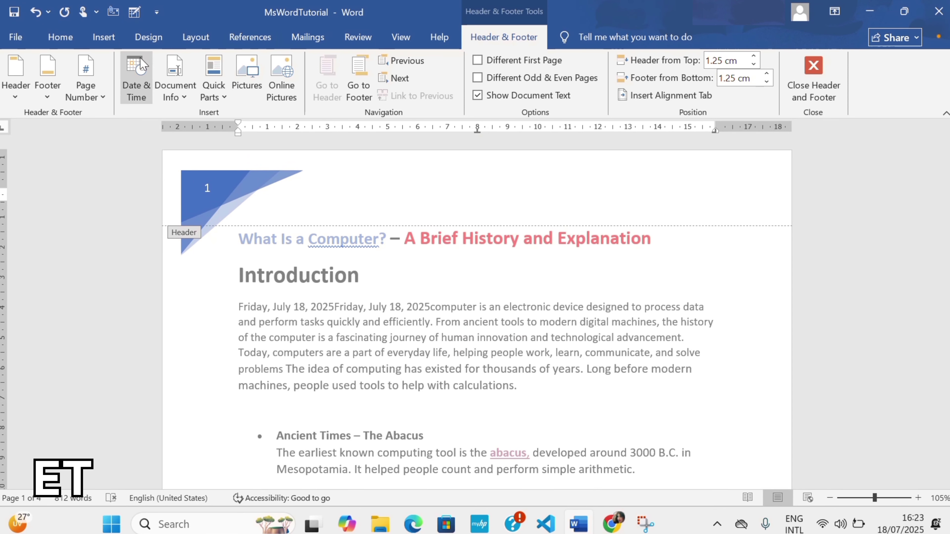
# Step: Insert the built-in Blank (Three Columns) footer and view it at the end of the first page
pyautogui.click(102, 42)
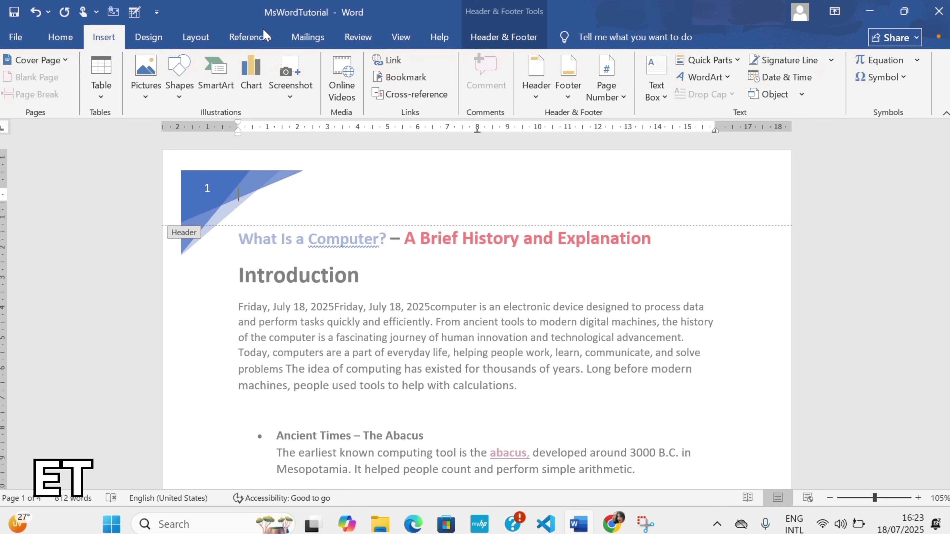
pyautogui.click(570, 97)
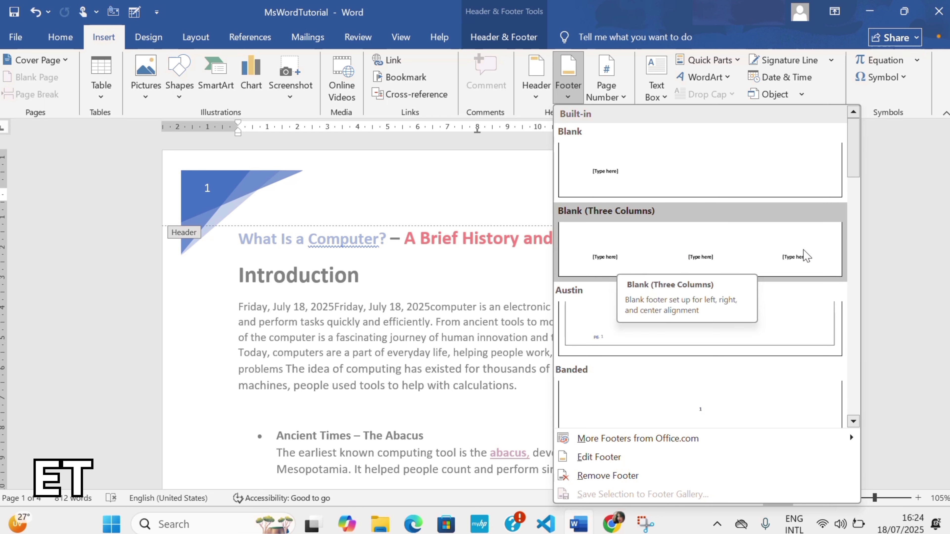
pyautogui.click(693, 262)
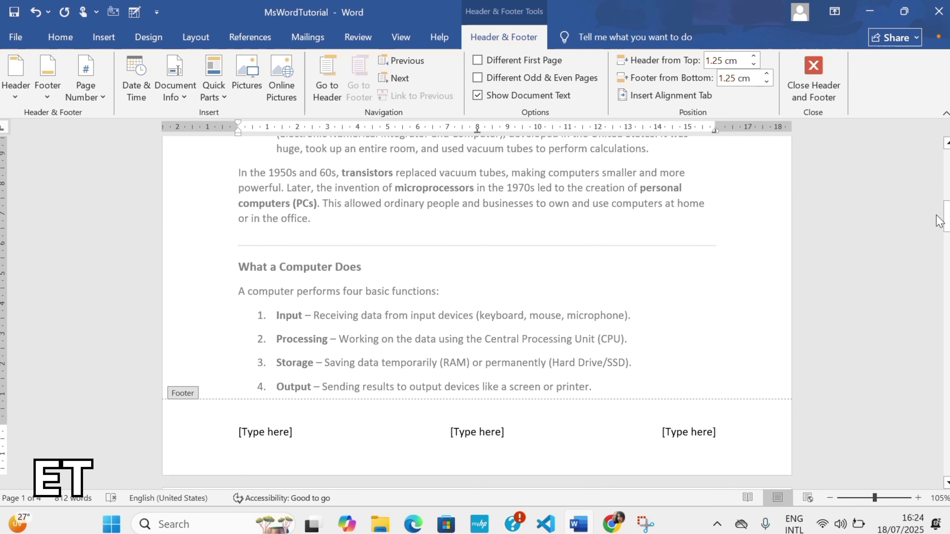
pyautogui.click(854, 497)
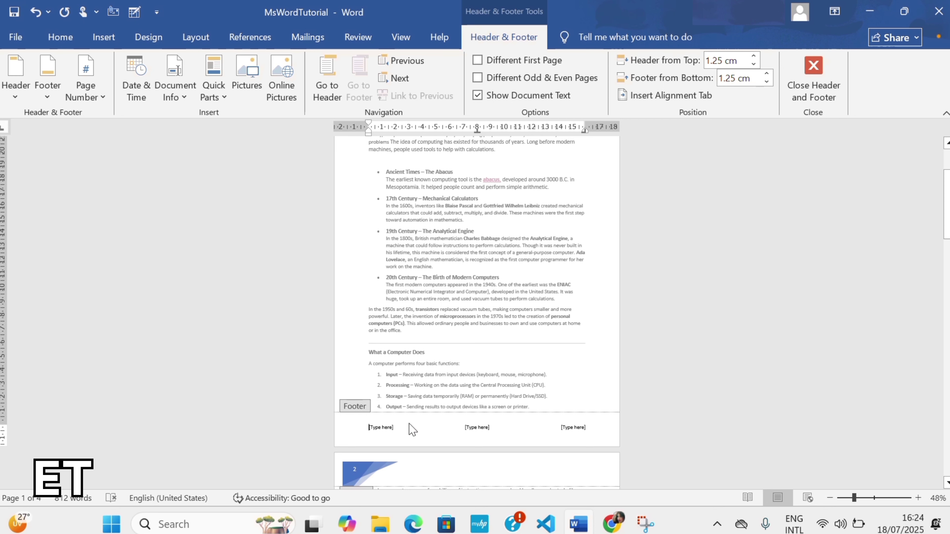
# Step: Remove both the header and the footer from the document
pyautogui.click(102, 37)
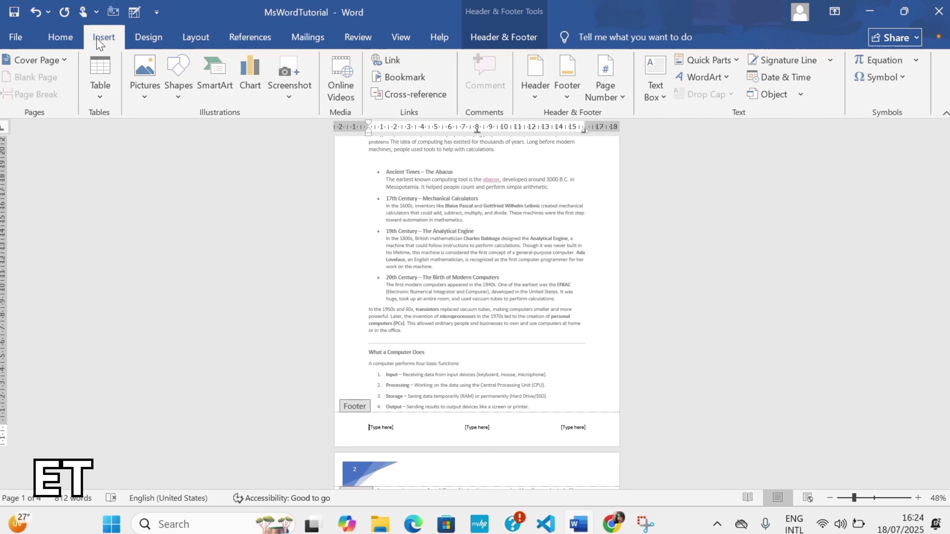
pyautogui.click(539, 100)
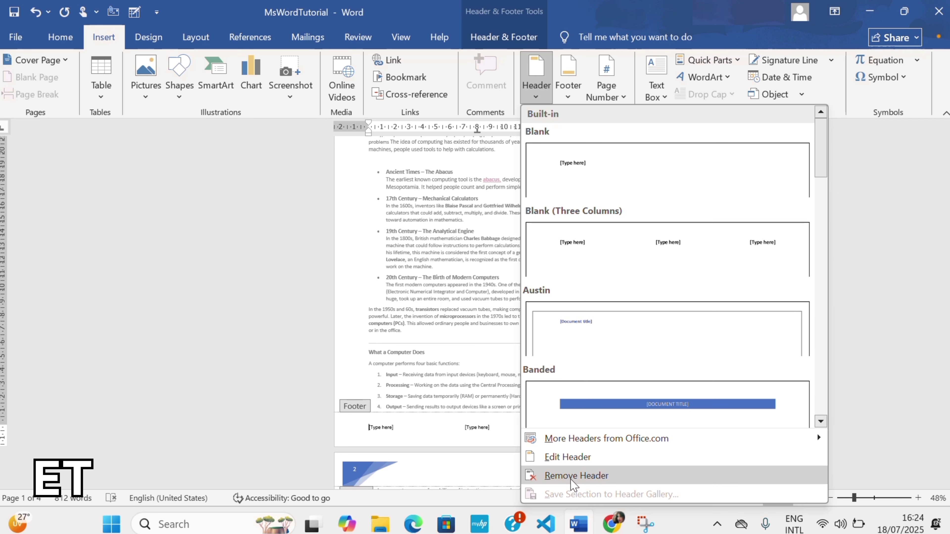
pyautogui.moveTo(581, 446)
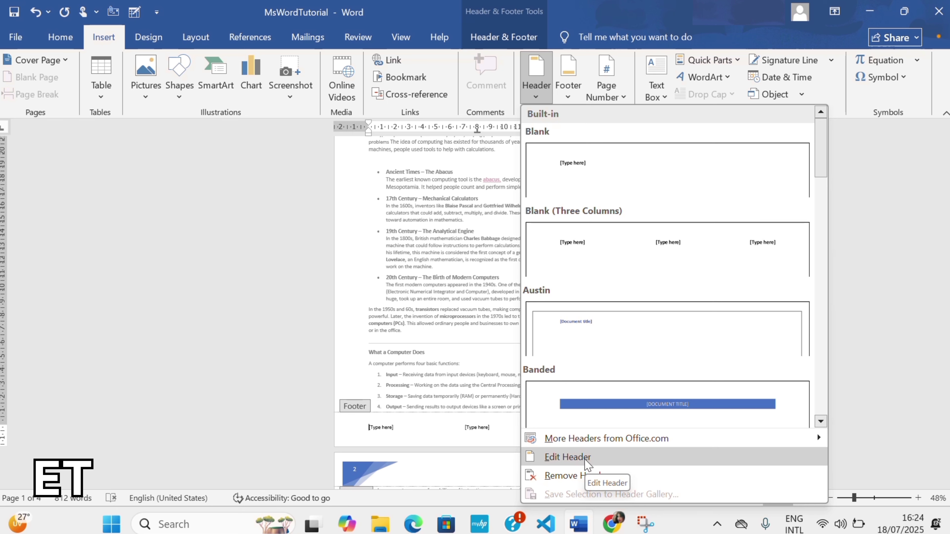
pyautogui.click(577, 476)
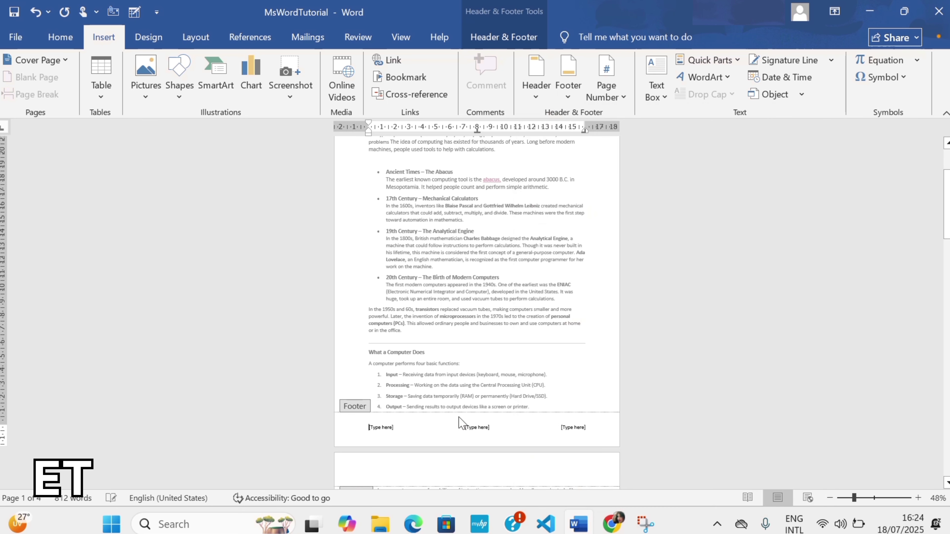
pyautogui.click(571, 91)
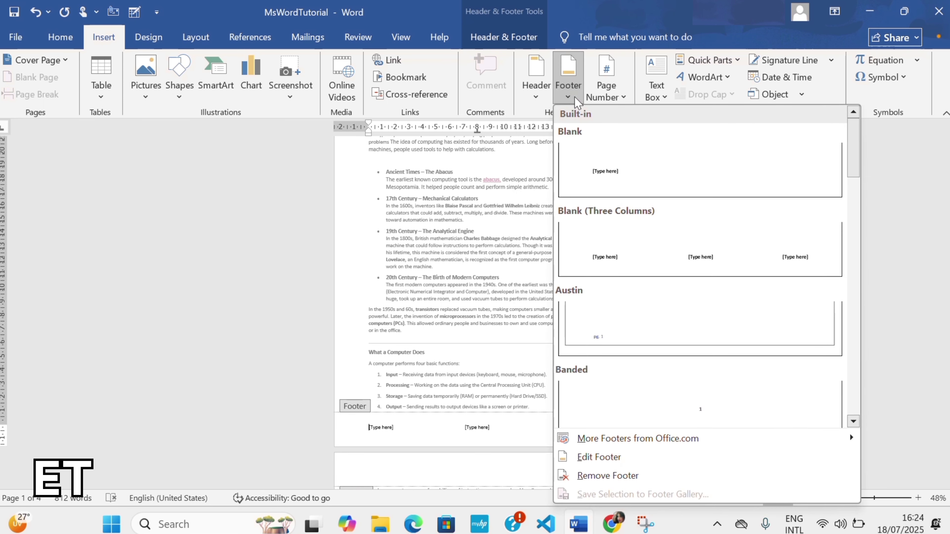
pyautogui.click(613, 475)
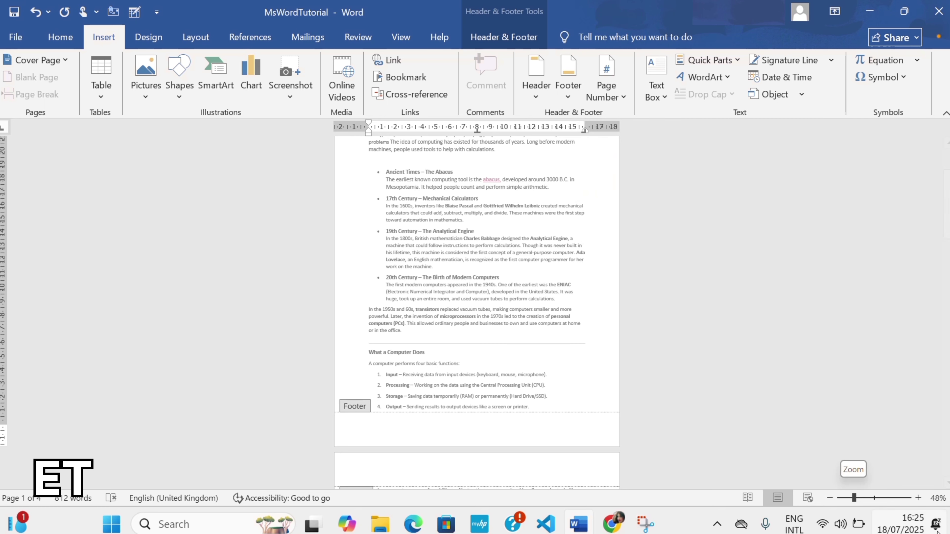
# Step: Add the Blank header style with its single text placeholder to the pages again
pyautogui.click(874, 499)
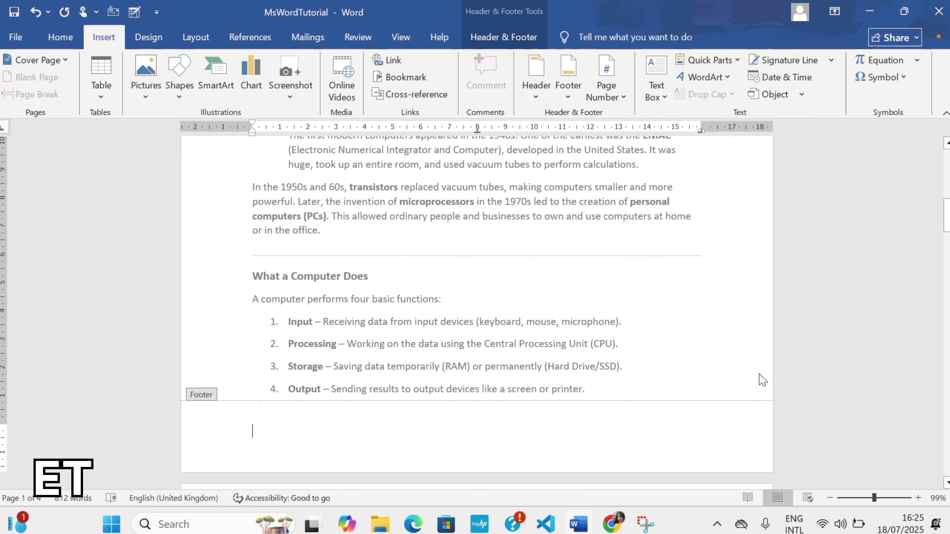
pyautogui.scroll(10, 571, 385)
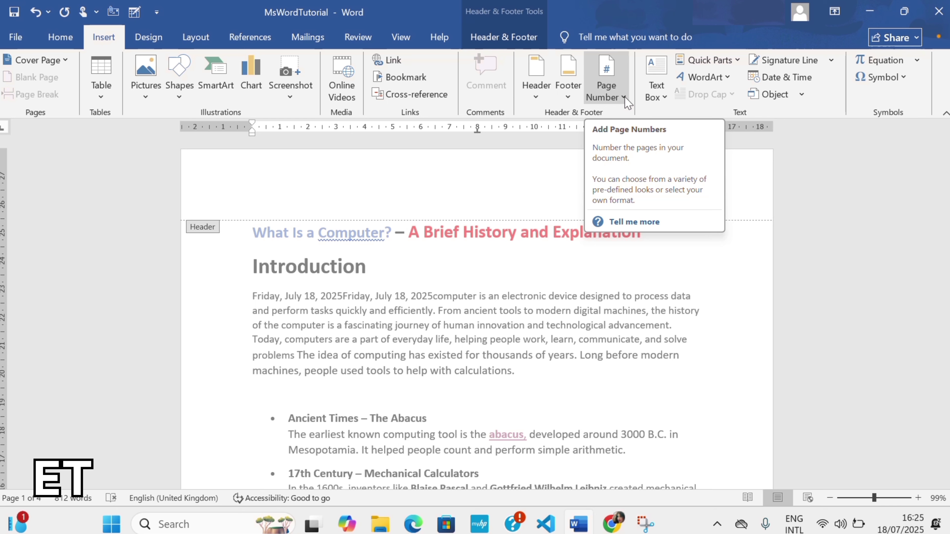
pyautogui.click(531, 86)
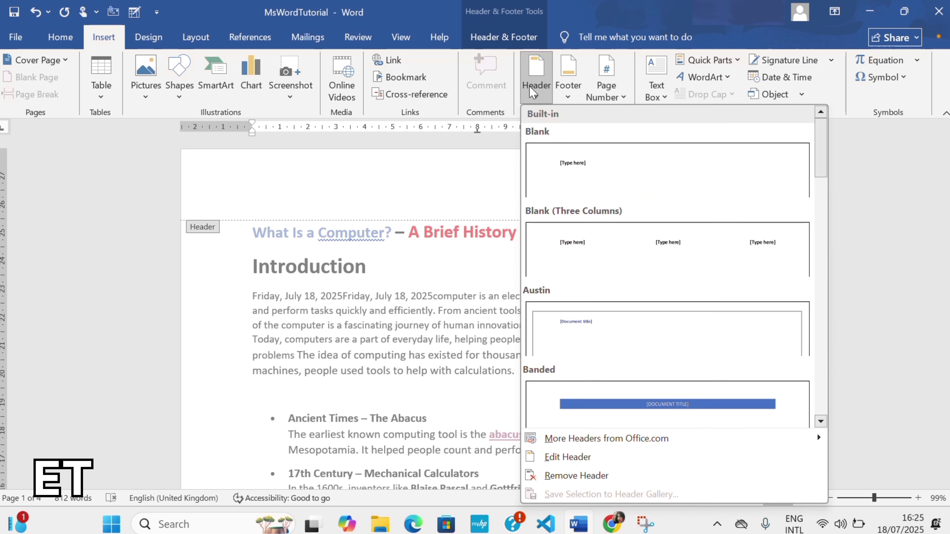
pyautogui.click(583, 165)
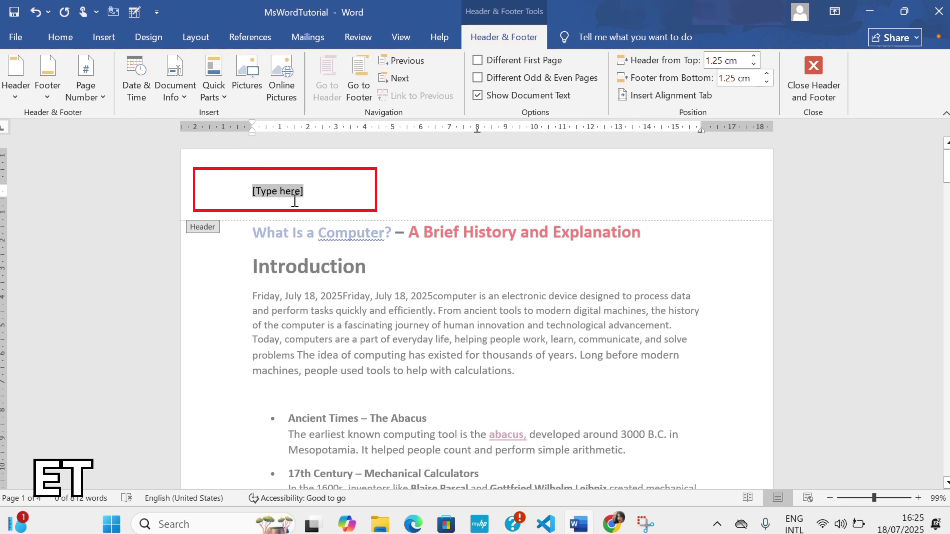
# Step: Fill the header's text placeholder with "A computer"
pyautogui.write('A co')
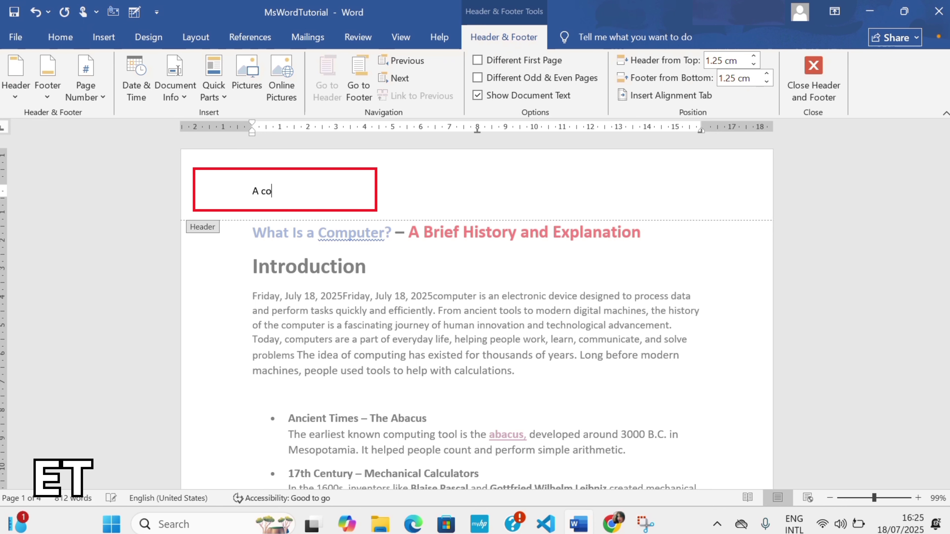
pyautogui.write('mputer')
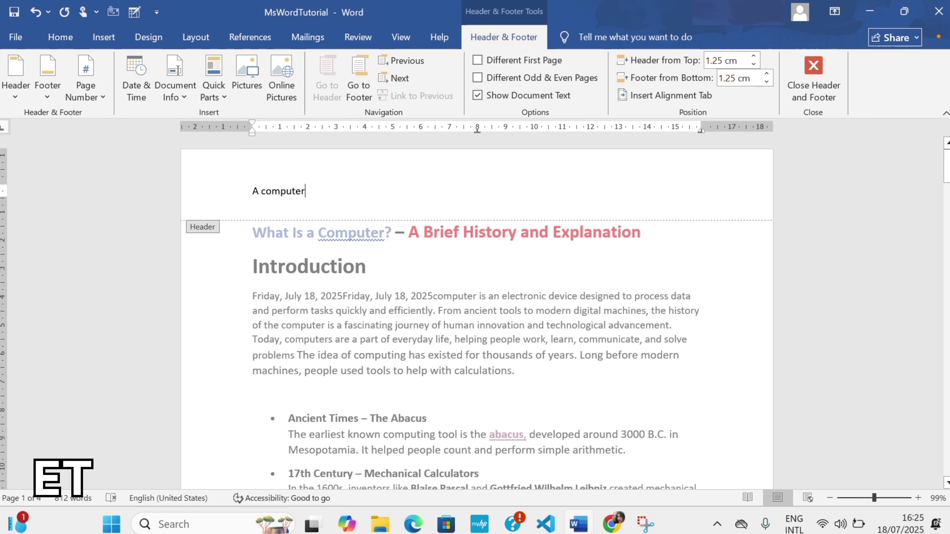
pyautogui.moveTo(946, 166)
pyautogui.mouseDown()
pyautogui.moveTo(947, 355)
pyautogui.moveTo(947, 166)
pyautogui.mouseUp()
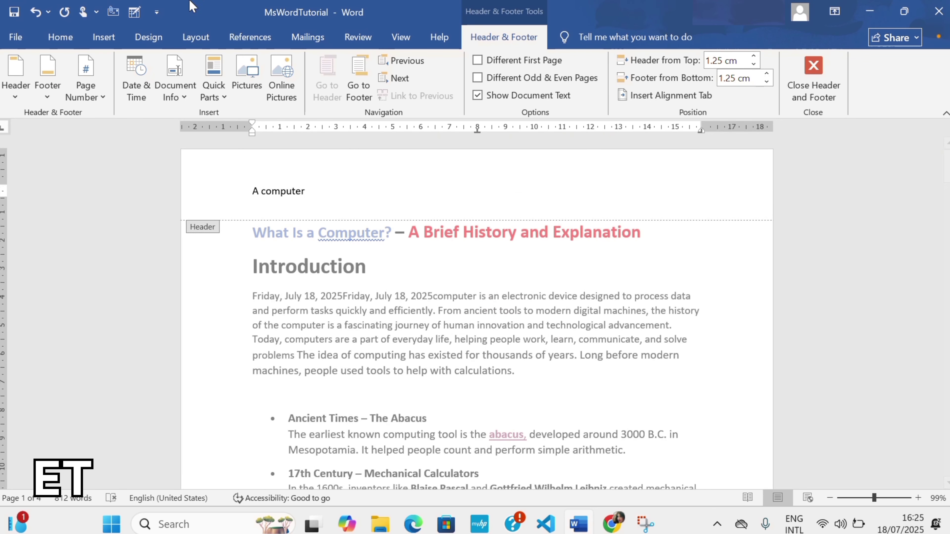
# Step: Add page numbers at the top of the page in the Circle design from the With Shapes group
pyautogui.click(101, 49)
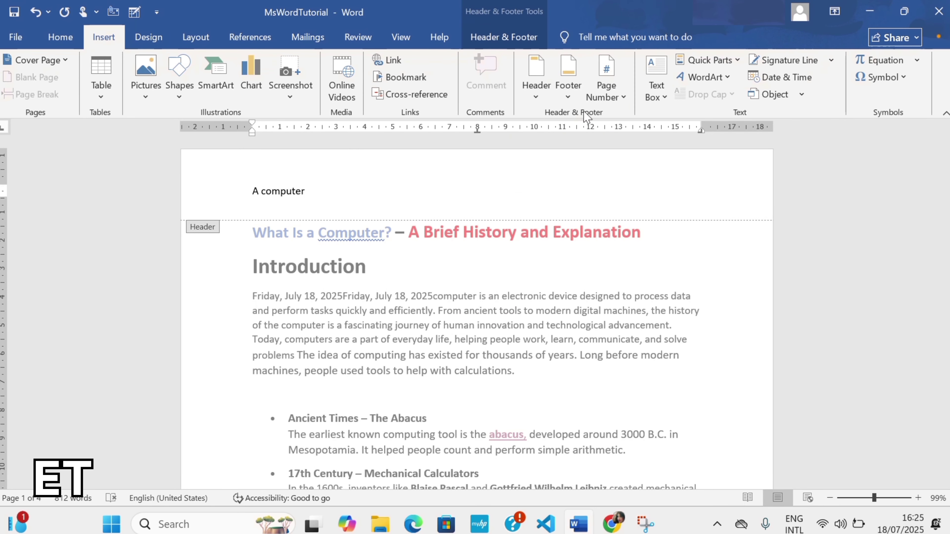
pyautogui.click(624, 100)
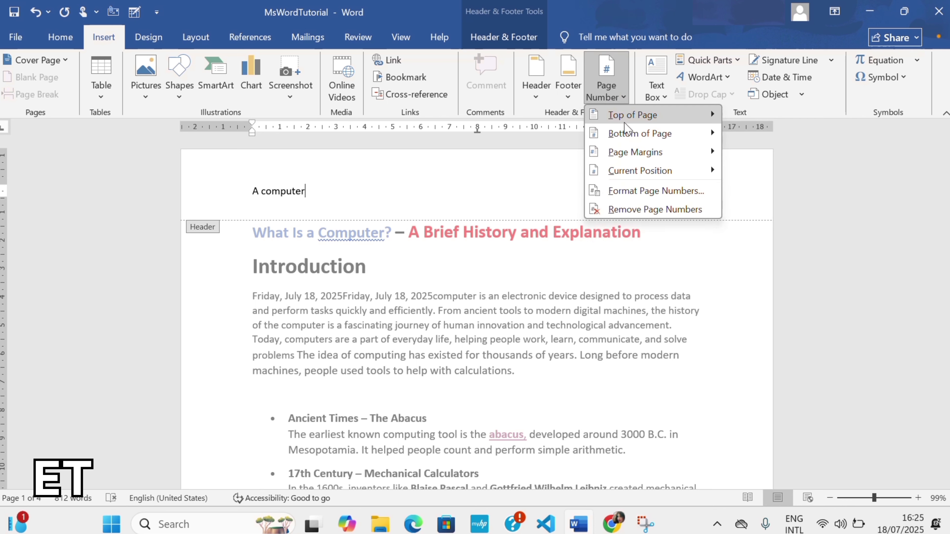
pyautogui.moveTo(624, 121)
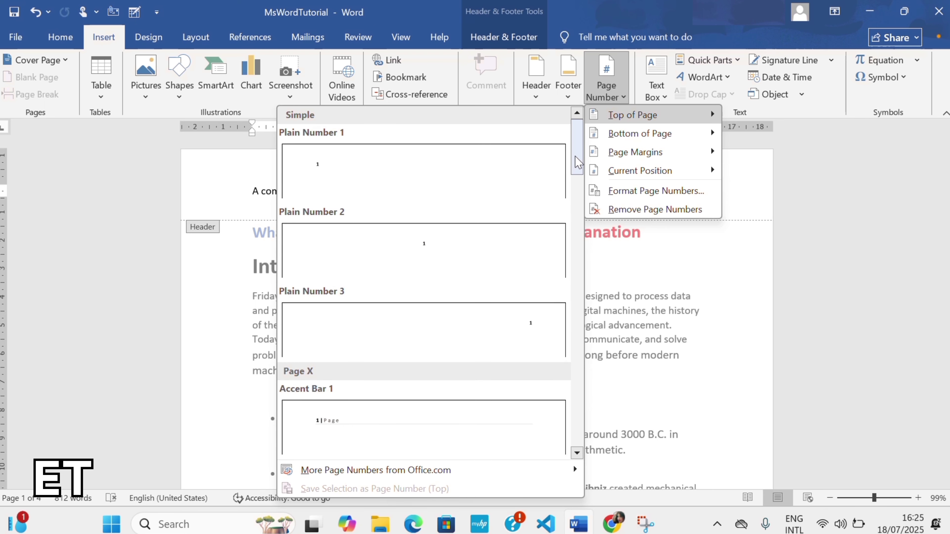
pyautogui.moveTo(577, 162); pyautogui.dragTo(603, 409)
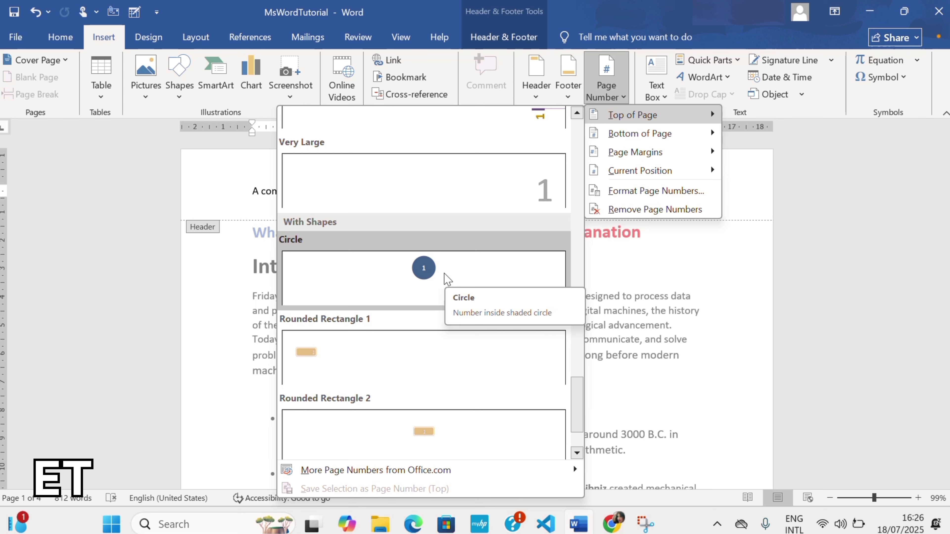
pyautogui.click(444, 277)
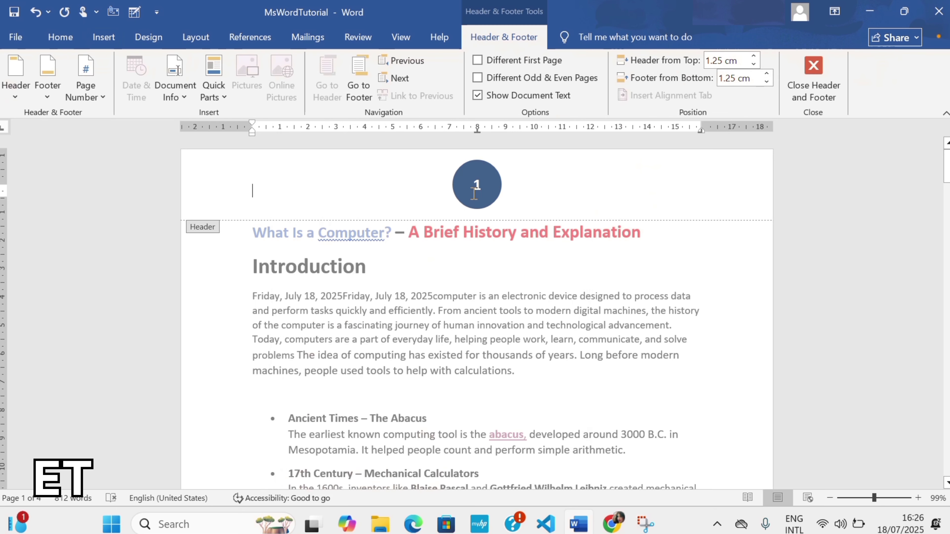
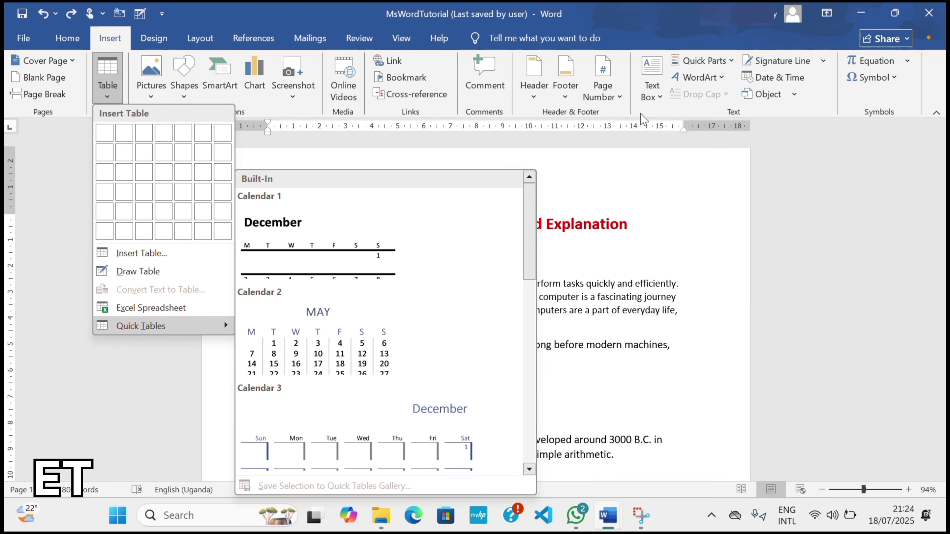
pyautogui.click(698, 68)
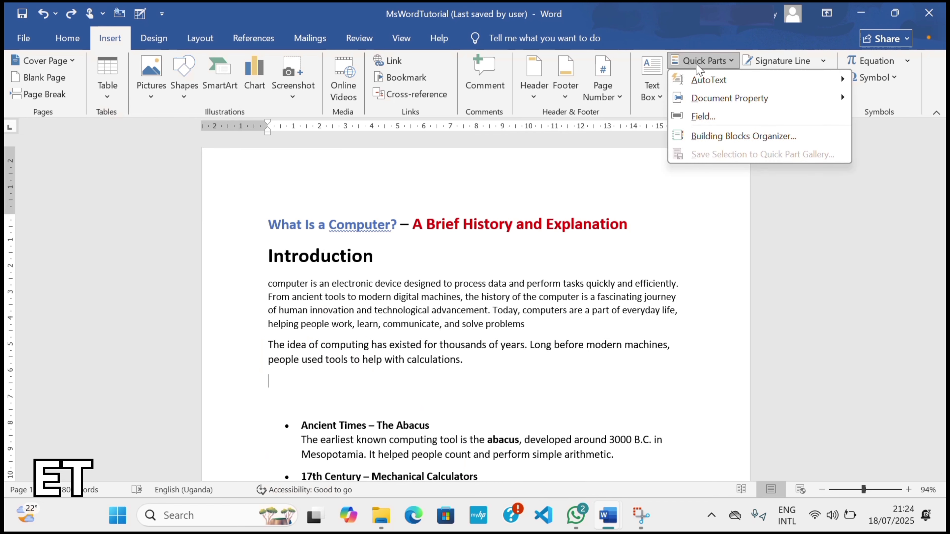
pyautogui.moveTo(705, 78)
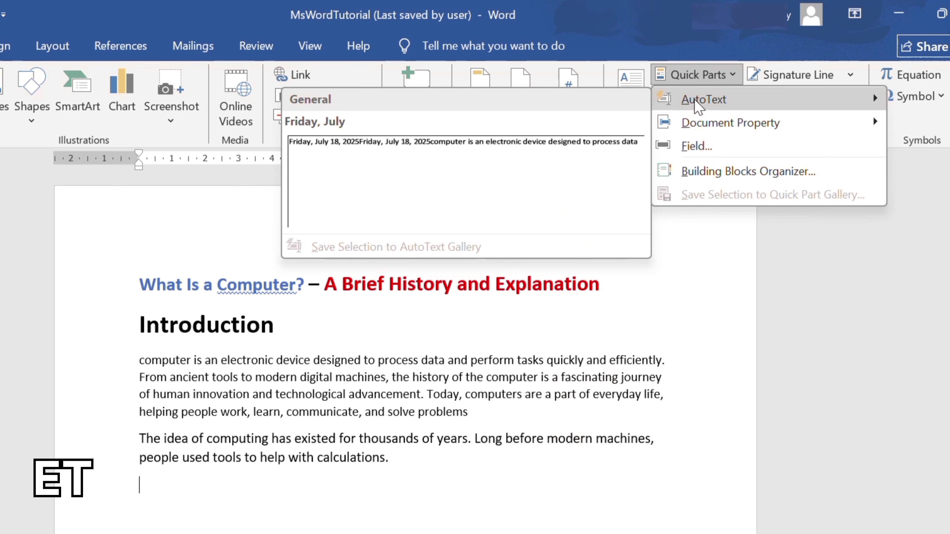
pyautogui.moveTo(717, 132)
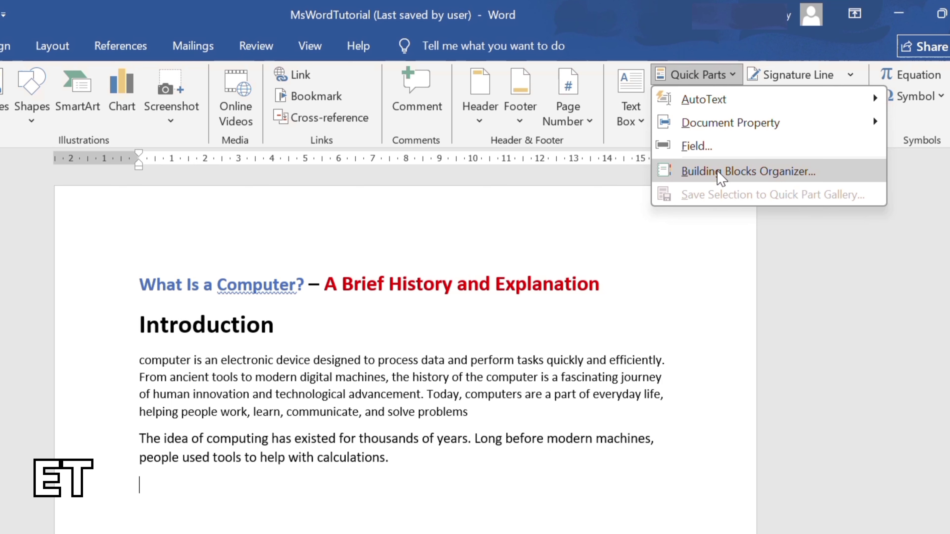
pyautogui.moveTo(687, 109)
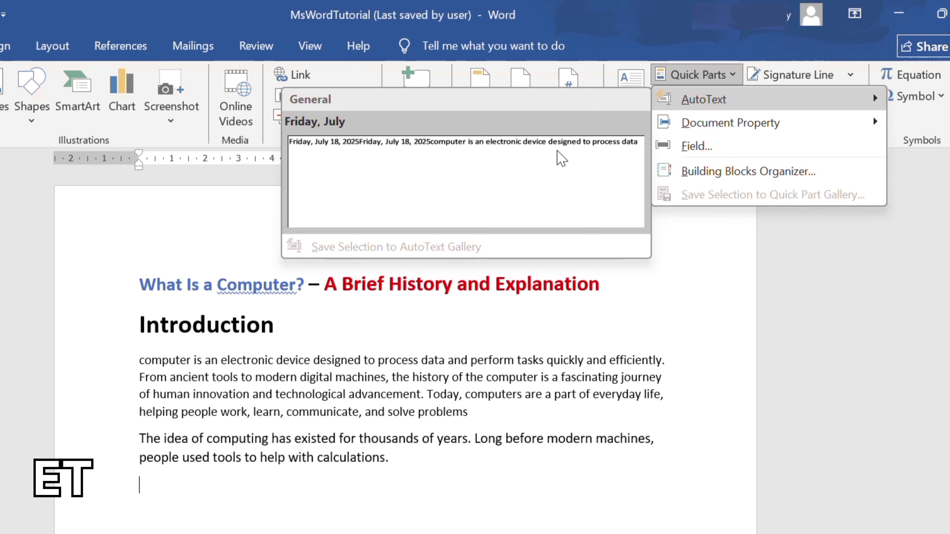
# Step: Save the first sentence under Introduction to the AutoText gallery as an entry named "computer"
pyautogui.click(140, 361)
pyautogui.moveTo(140, 360); pyautogui.dragTo(541, 333)
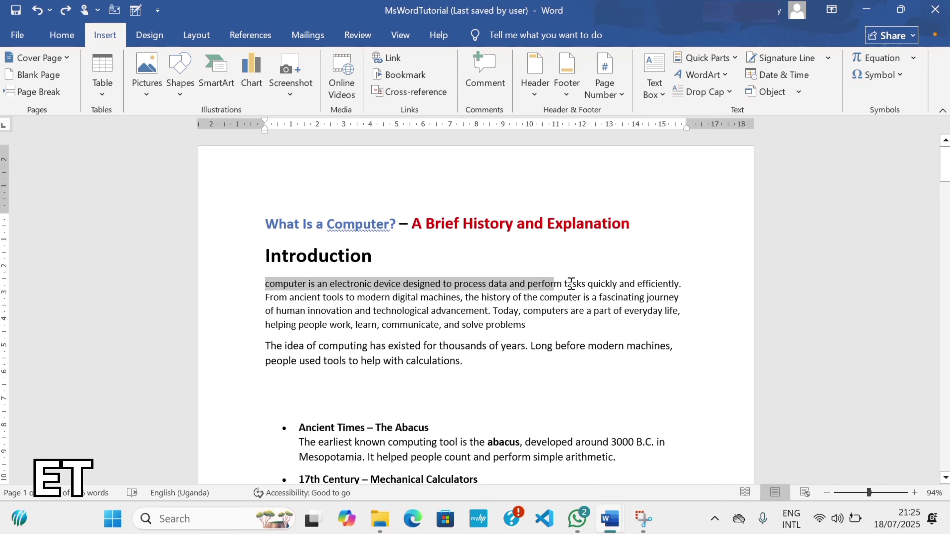
pyautogui.moveTo(571, 284); pyautogui.dragTo(685, 284)
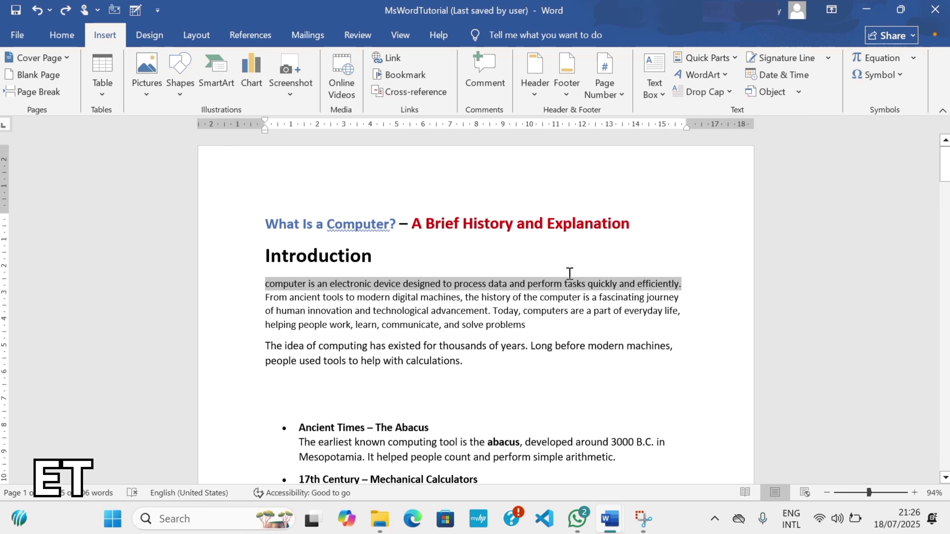
pyautogui.click(697, 60)
pyautogui.moveTo(714, 79)
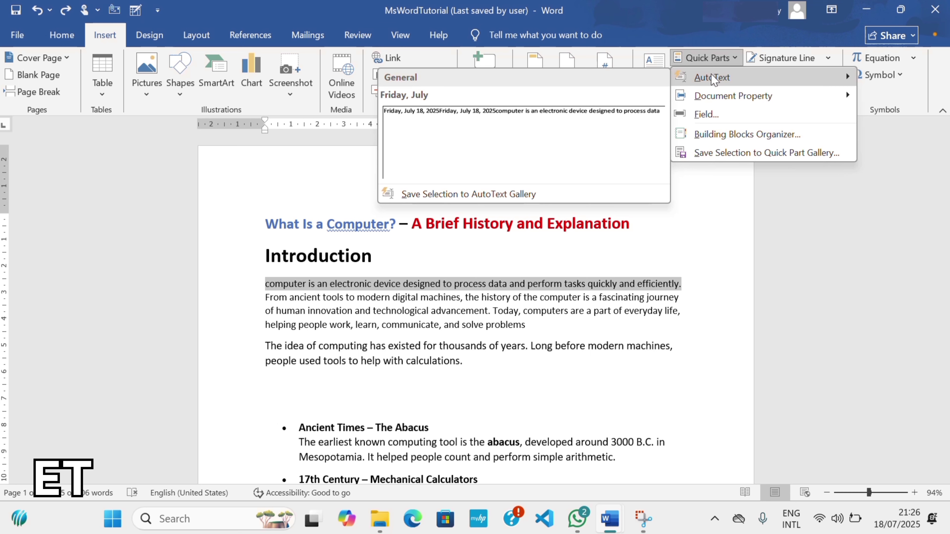
pyautogui.click(425, 195)
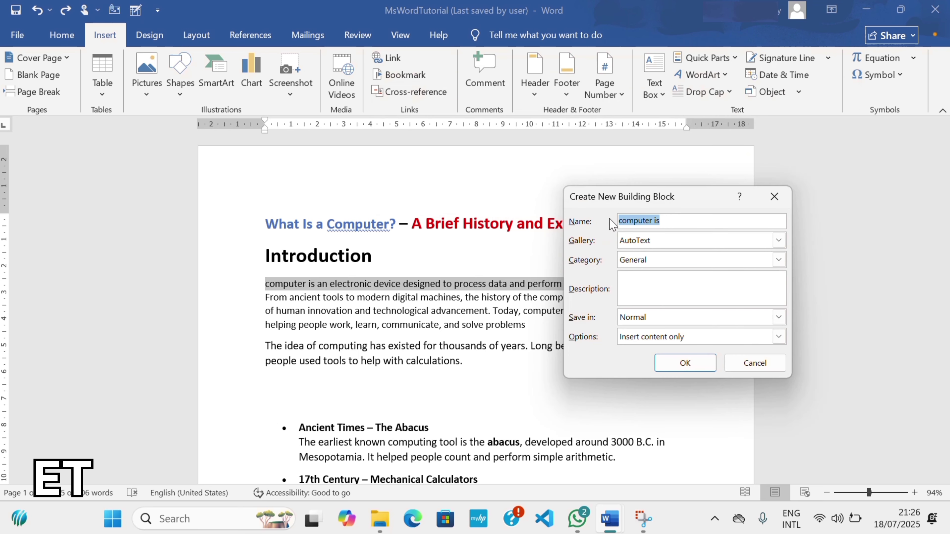
pyautogui.click(662, 221)
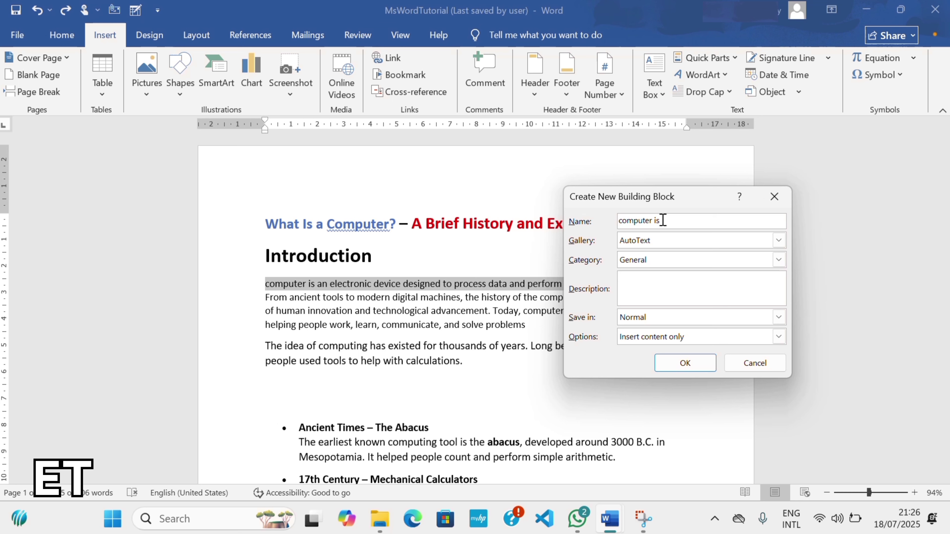
pyautogui.press('BackSpace')
pyautogui.press('BackSpace')
pyautogui.click(703, 370)
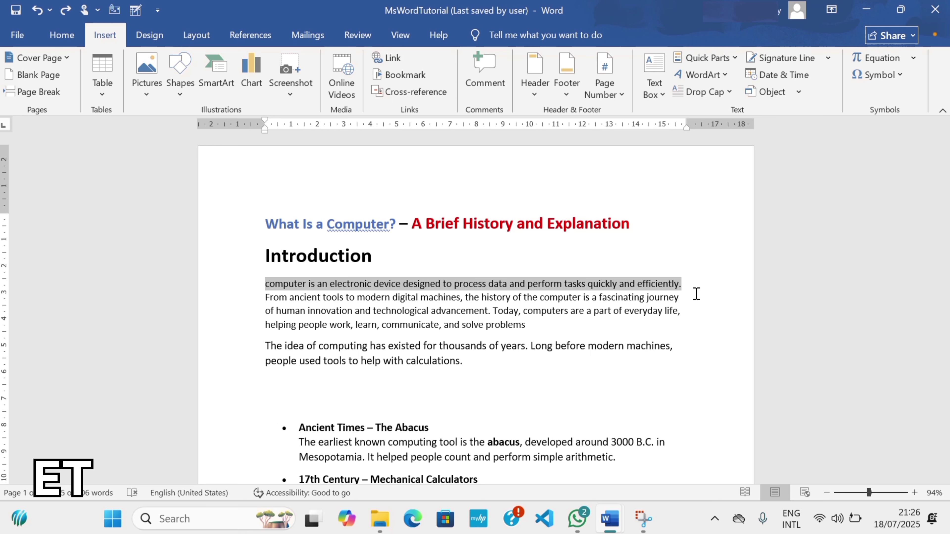
# Step: Insert the "computer" AutoText entry on the blank line after the paragraph ending "help with calculations."
pyautogui.click(267, 381)
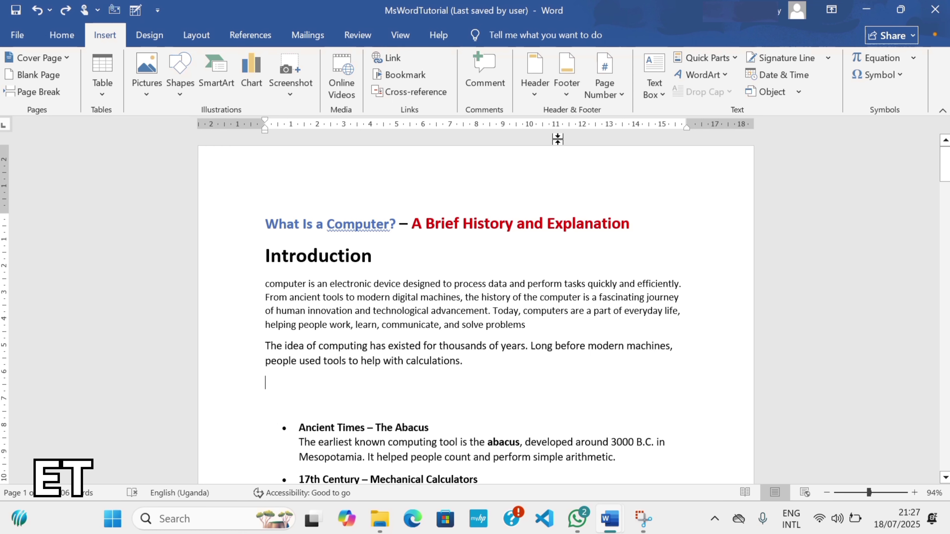
pyautogui.click(706, 61)
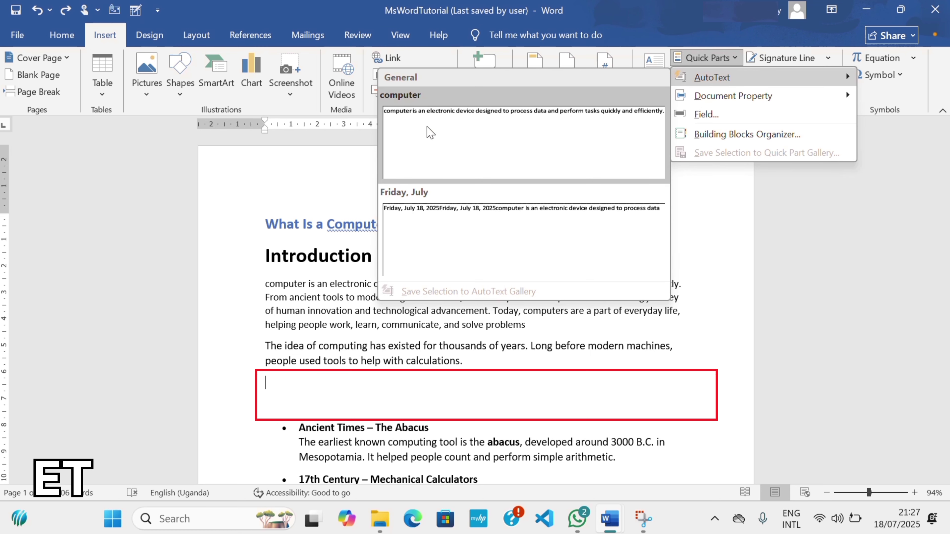
pyautogui.click(471, 134)
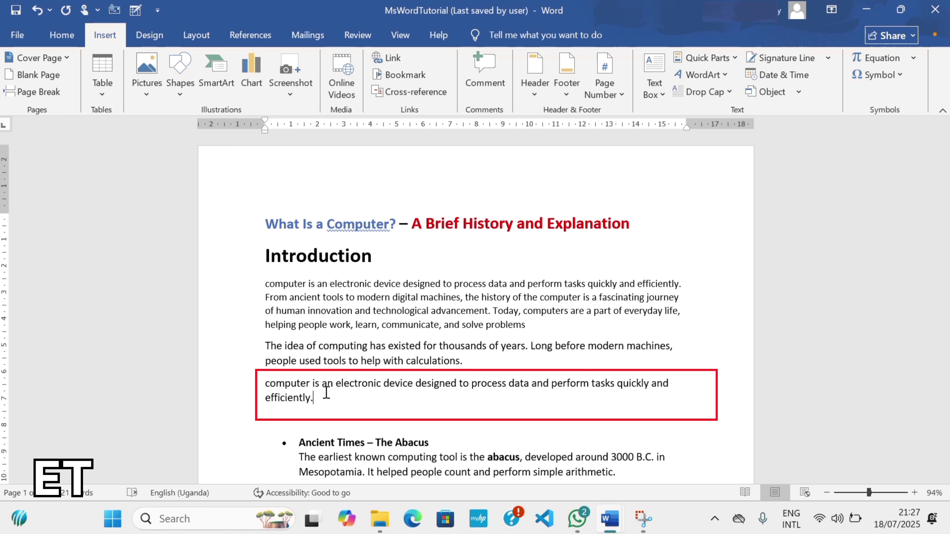
# Step: Format the first sentence under Introduction in dark red at 14 pt
pyautogui.click(266, 284)
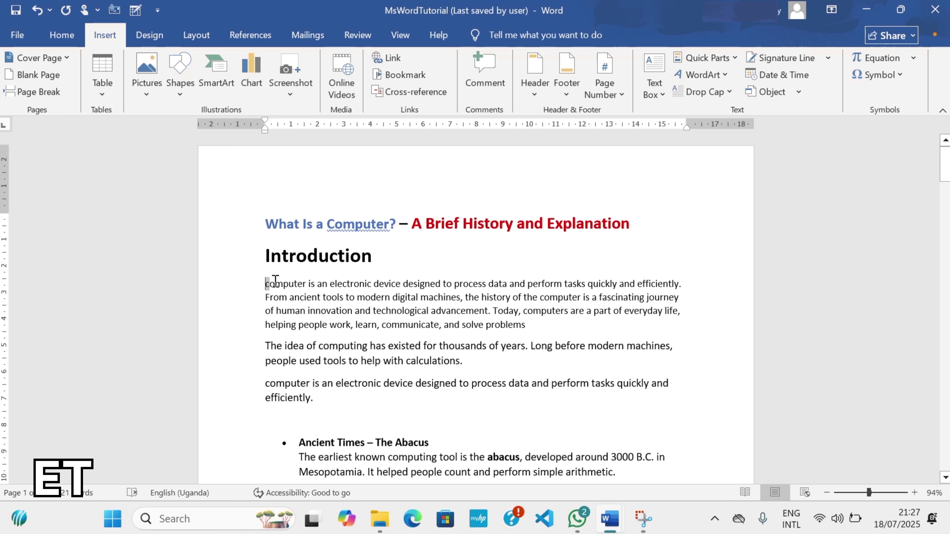
pyautogui.moveTo(275, 280); pyautogui.dragTo(908, 285)
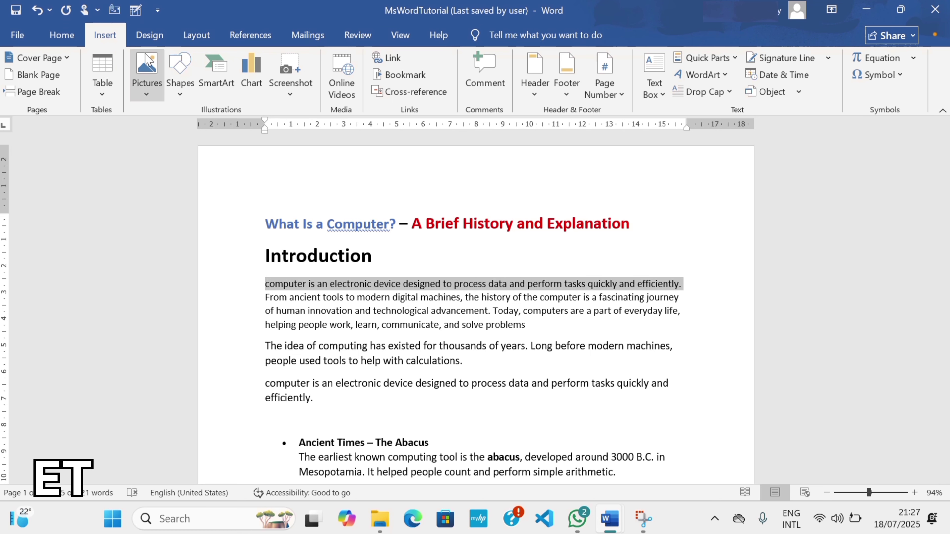
pyautogui.click(63, 34)
pyautogui.click(301, 88)
pyautogui.click(244, 64)
pyautogui.click(244, 64)
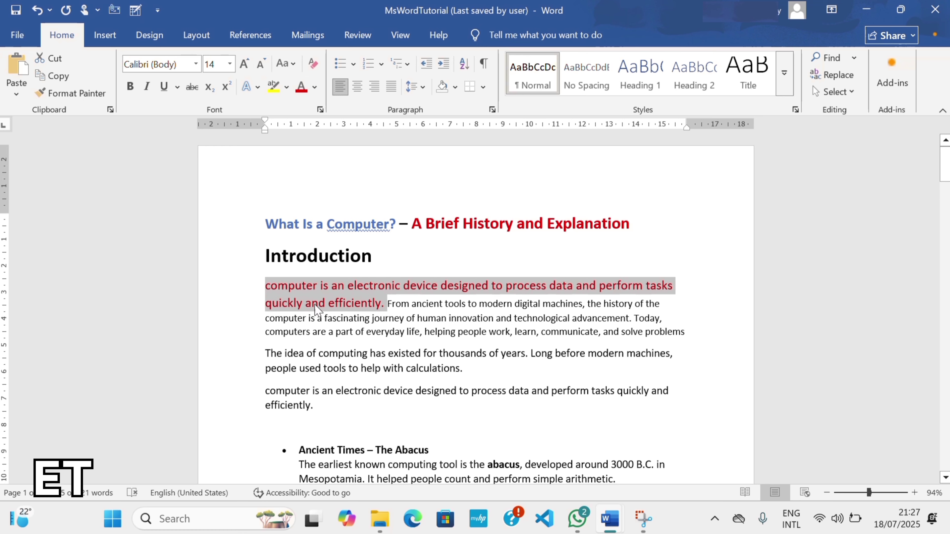
# Step: Make the red sentence under Introduction bold, leaving out its final period
pyautogui.click(287, 281)
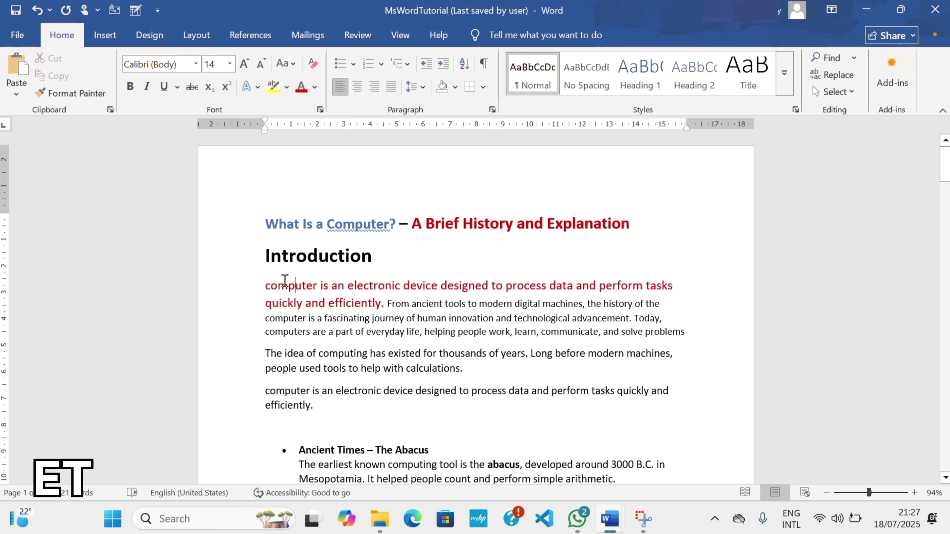
pyautogui.moveTo(263, 290); pyautogui.dragTo(376, 305)
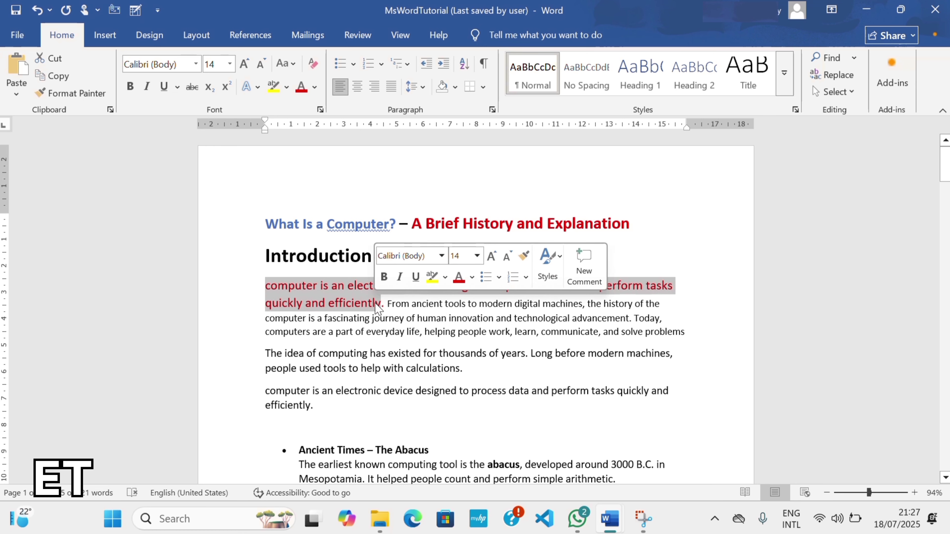
pyautogui.click(384, 277)
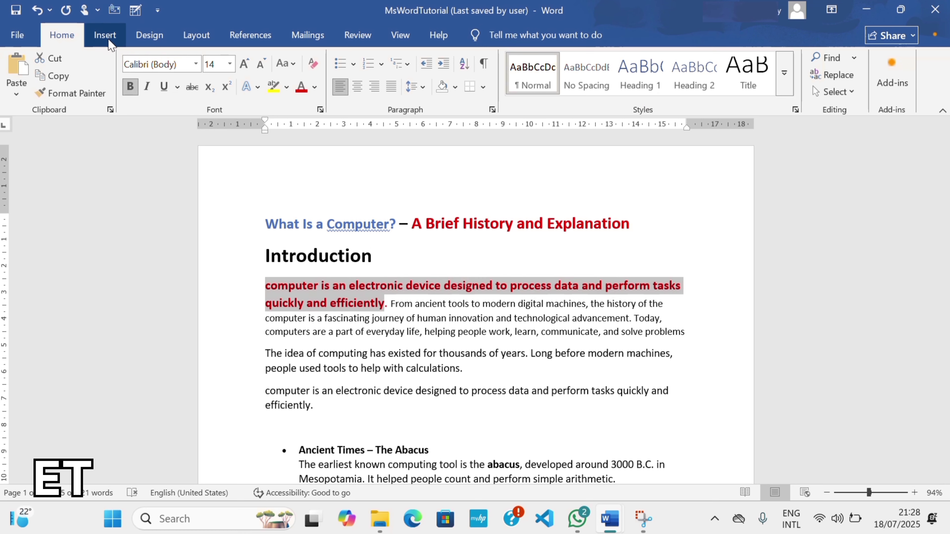
# Step: Save the selected bold red sentence to the AutoText gallery under the name "laptop"
pyautogui.click(105, 36)
pyautogui.click(691, 60)
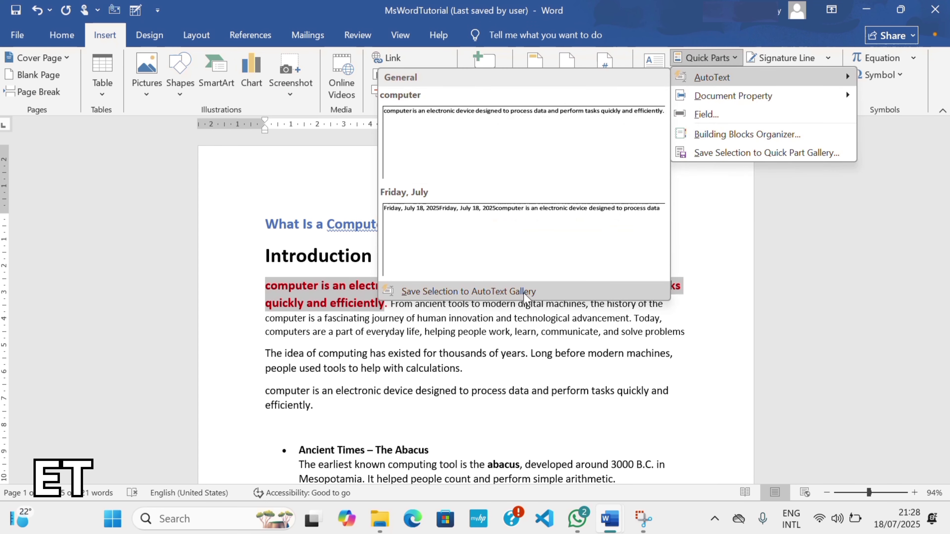
pyautogui.click(524, 292)
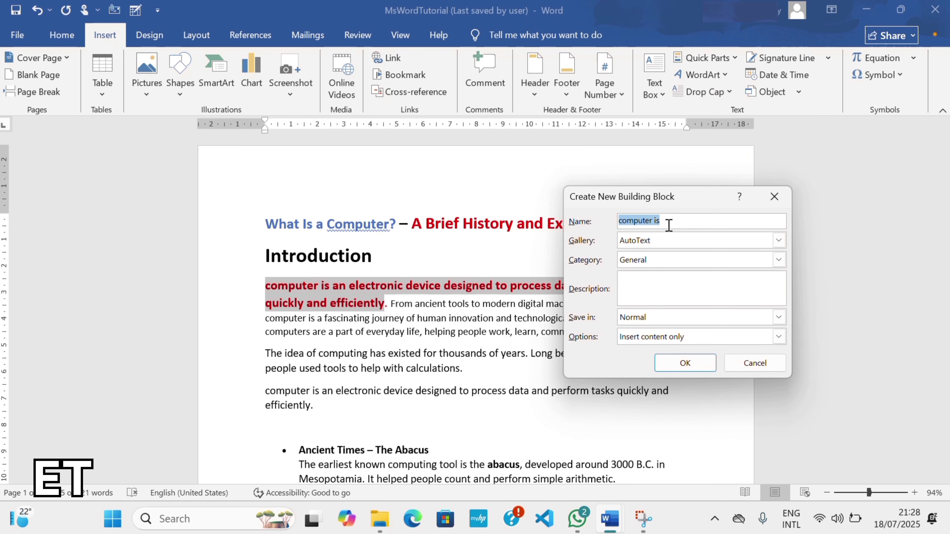
pyautogui.press('Return')
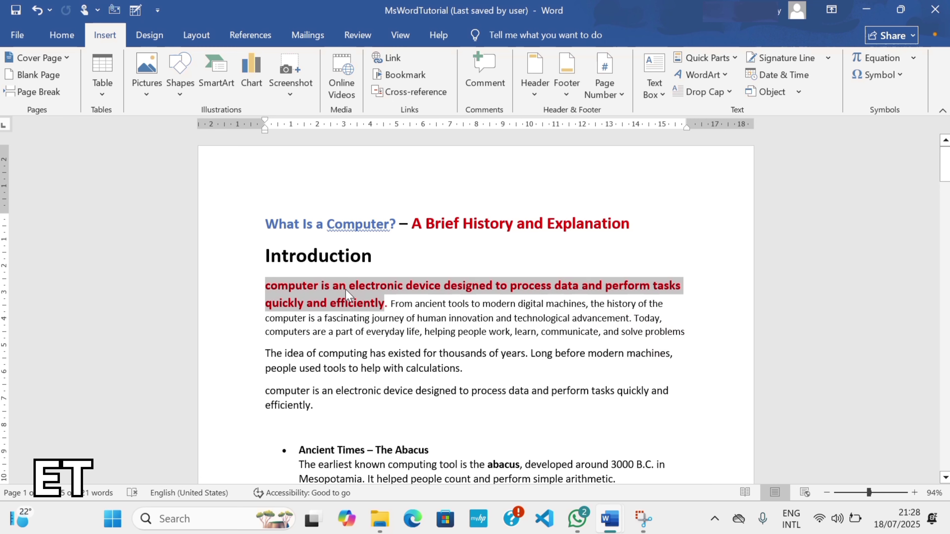
# Step: Insert the "laptop" AutoText entry on the blank line above the "Ancient Times – The Abacus" bullet
pyautogui.scroll(-6, 945, 169)
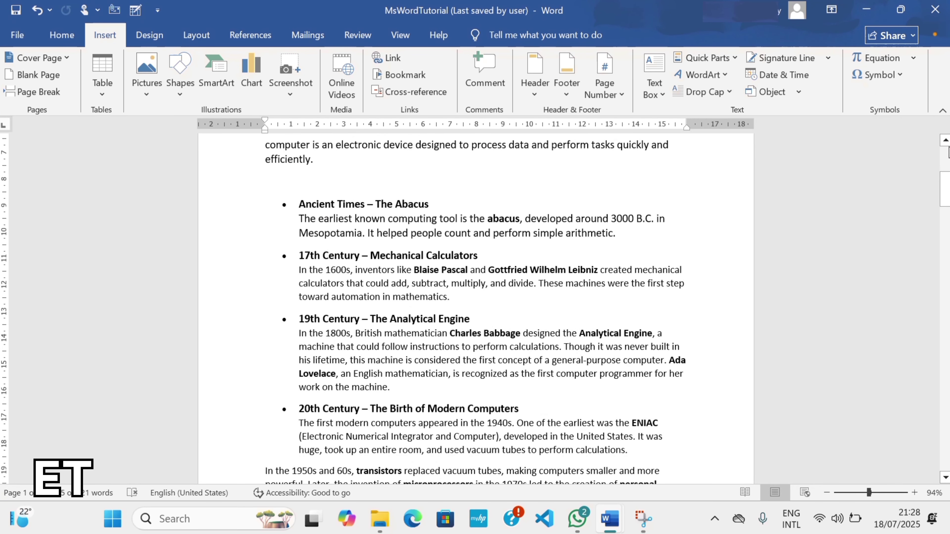
pyautogui.click(945, 141)
pyautogui.scroll(3, 944, 141)
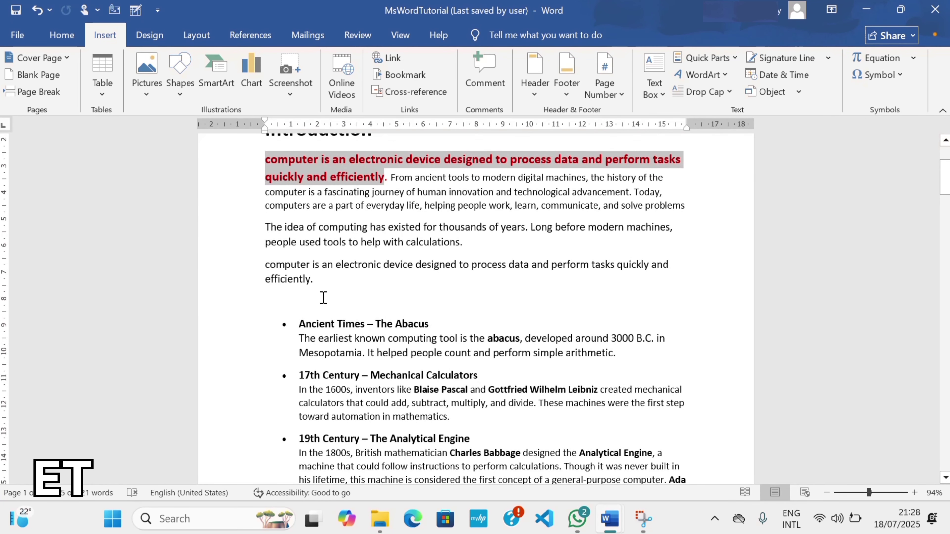
pyautogui.click(266, 296)
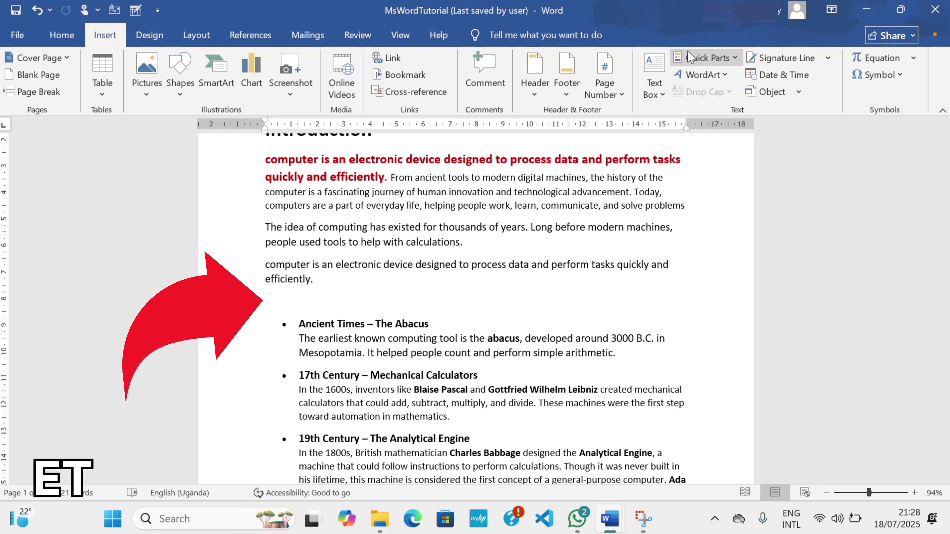
pyautogui.click(695, 60)
pyautogui.moveTo(695, 76)
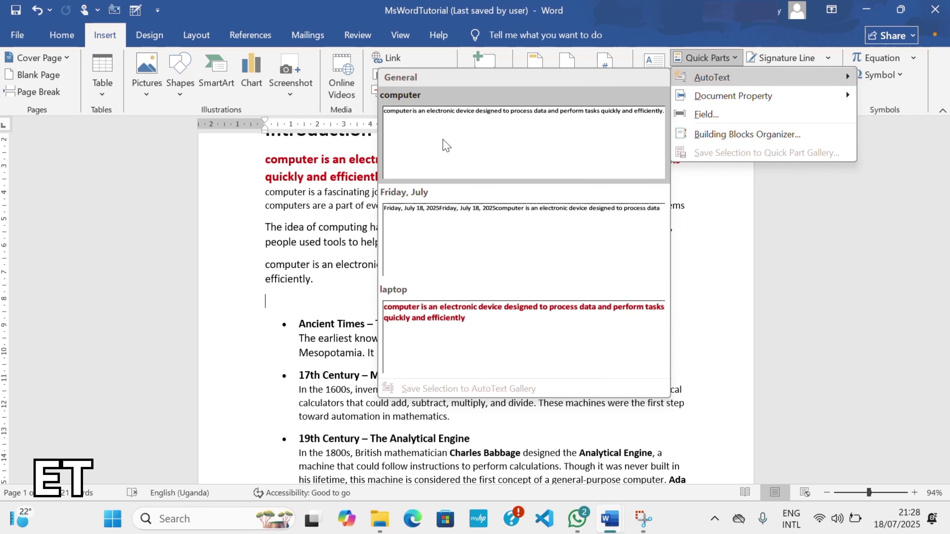
pyautogui.click(448, 338)
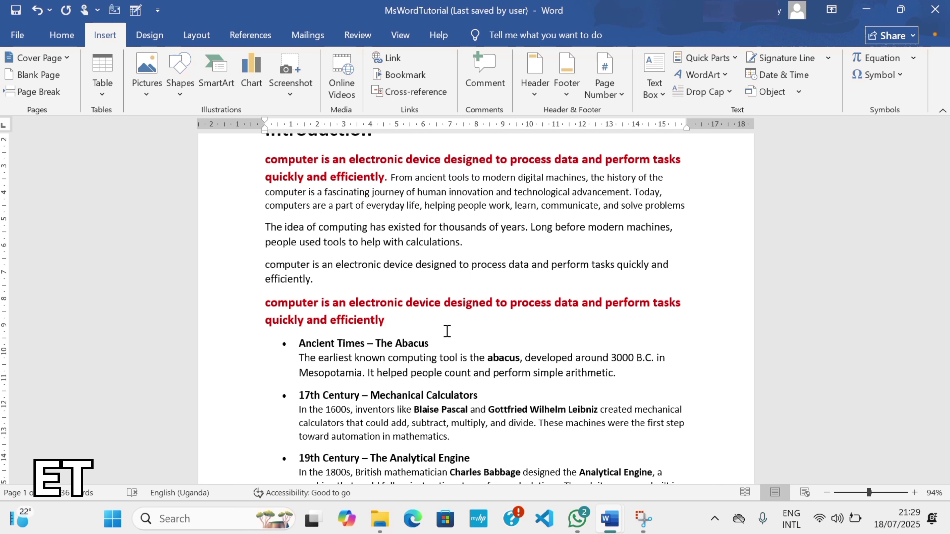
# Step: Undo the "laptop" AutoText insertion and the large bold red formatting of the first sentence under Introduction
pyautogui.hotkey('ctrl', 'z')
pyautogui.hotkey('ctrl', 'z')
pyautogui.hotkey('ctrl', 'z')
# Step: Insert gold outlined WordArt reading "Hello world" on the blank line above the "Ancient Times – The Abacus" bullet
pyautogui.click(702, 75)
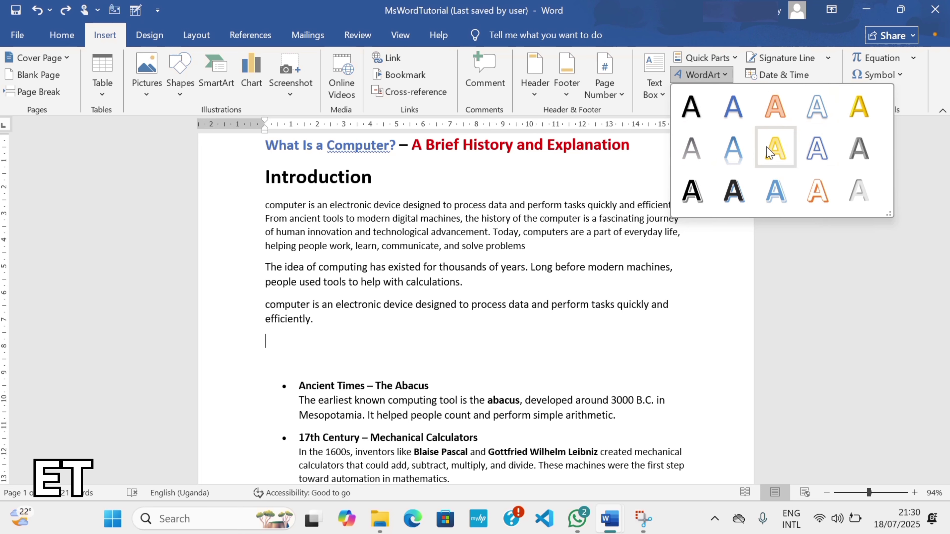
pyautogui.click(765, 159)
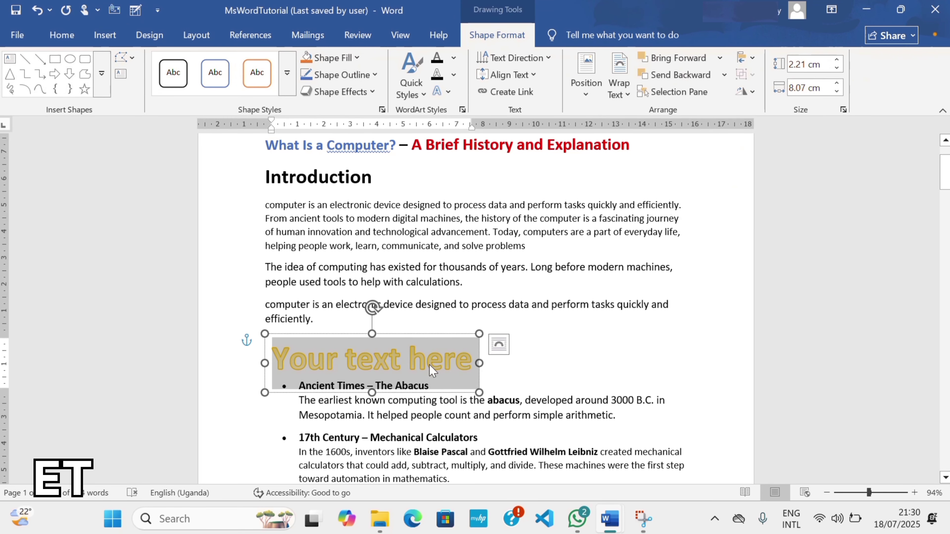
pyautogui.write('hello world')
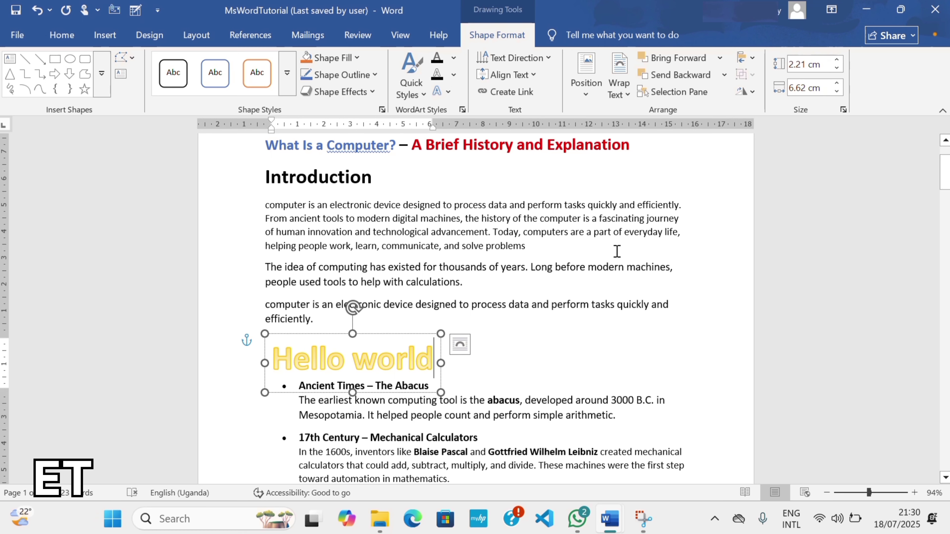
# Step: Undo the "Hello world" text and its WordArt insertion
pyautogui.hotkey('ctrl', 'z')
pyautogui.hotkey('ctrl', 'z')
pyautogui.hotkey('ctrl', 'z')
# Step: Apply a drop cap in the Dropped position to the first paragraph under Introduction
pyautogui.click(105, 34)
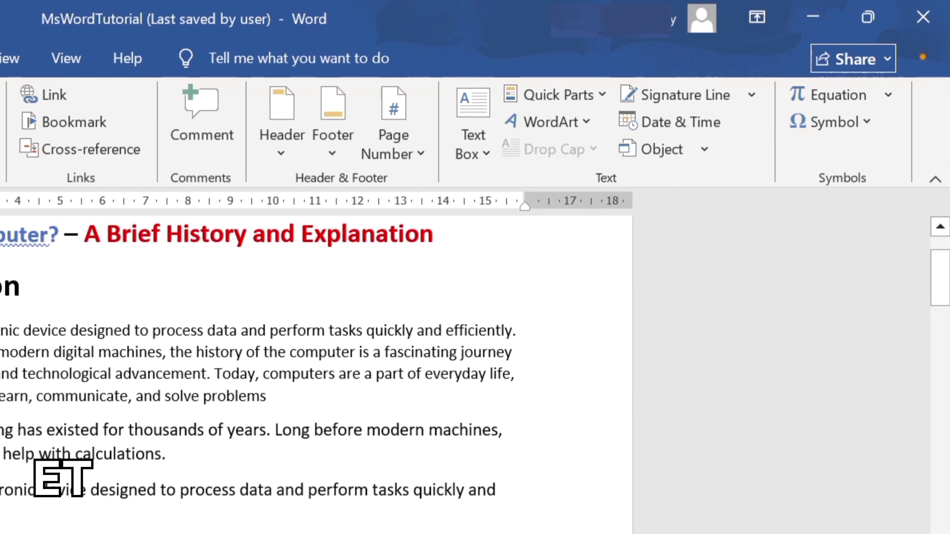
pyautogui.moveTo(205, 278); pyautogui.dragTo(501, 271)
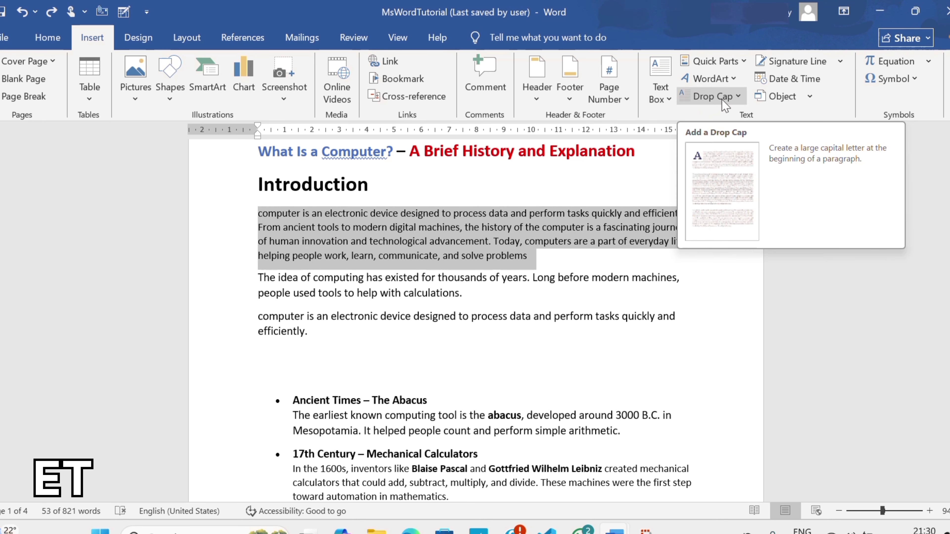
pyautogui.click(740, 97)
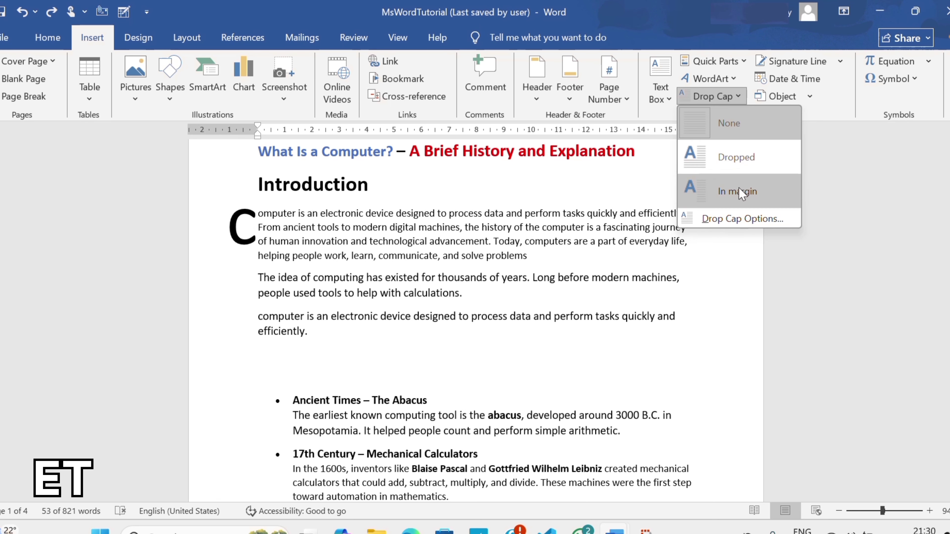
pyautogui.click(751, 221)
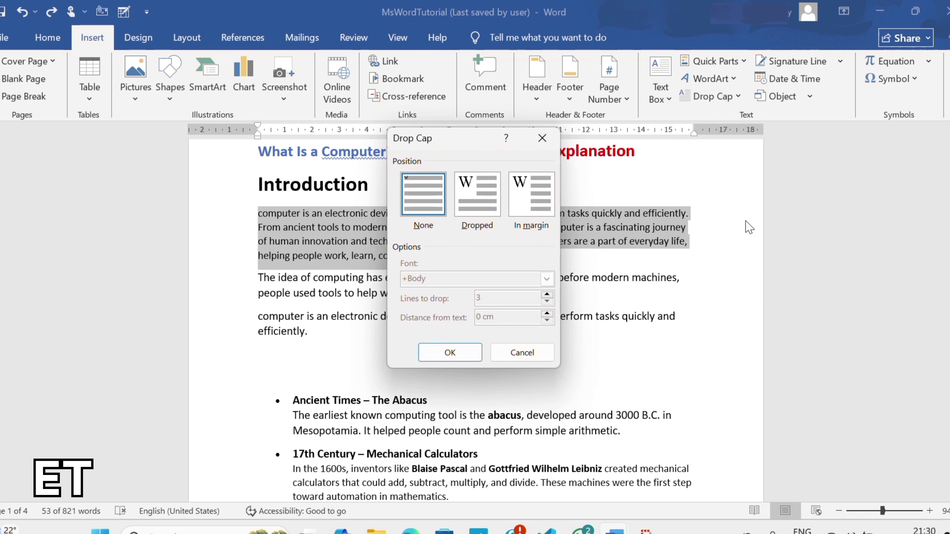
pyautogui.moveTo(464, 139); pyautogui.dragTo(749, 186)
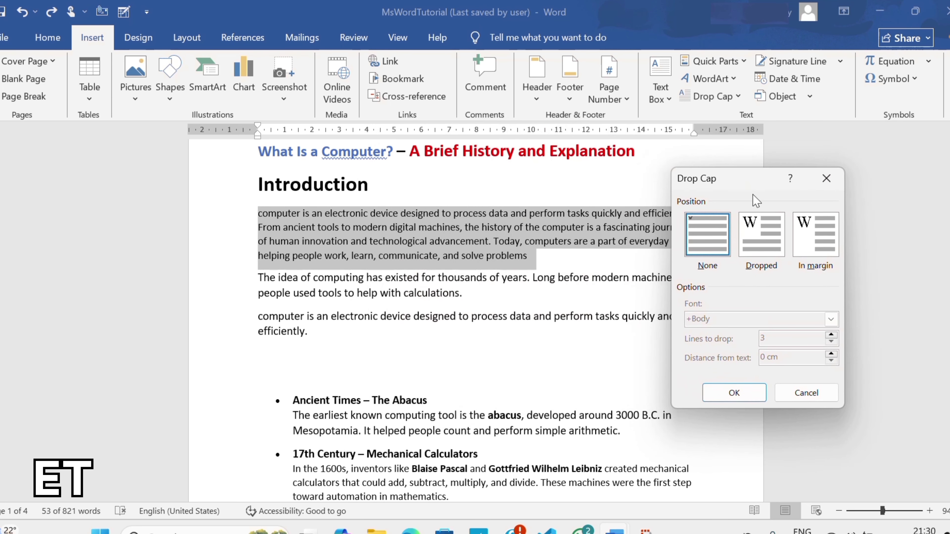
pyautogui.click(824, 182)
pyautogui.click(712, 96)
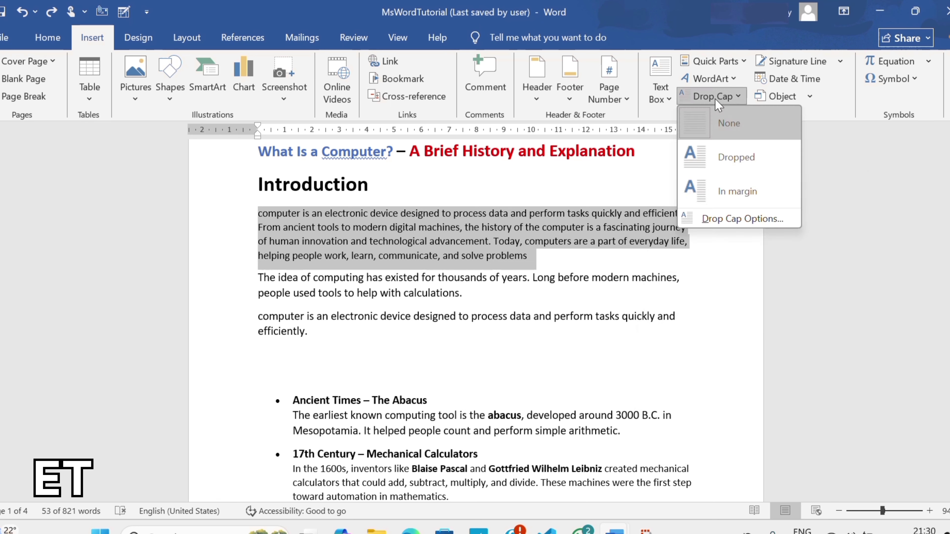
pyautogui.click(700, 162)
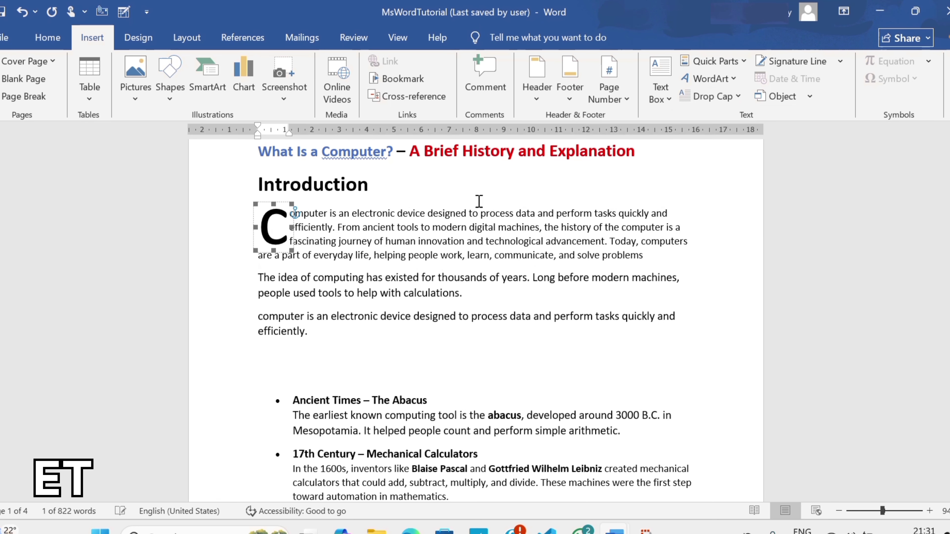
pyautogui.click(326, 227)
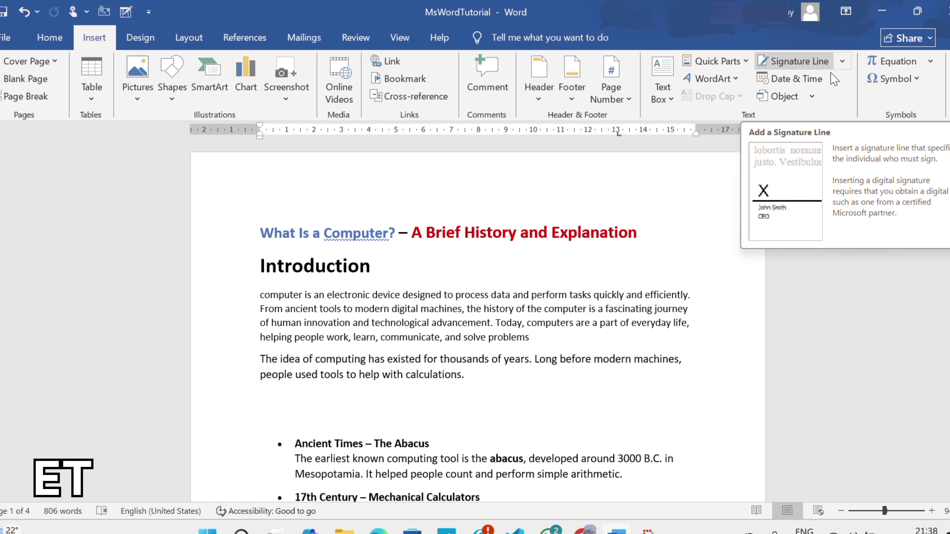
# Step: Insert a signature line on the blank part of page 4, entering the suggested signer's name and the title "Mr"
pyautogui.click(843, 62)
pyautogui.click(842, 62)
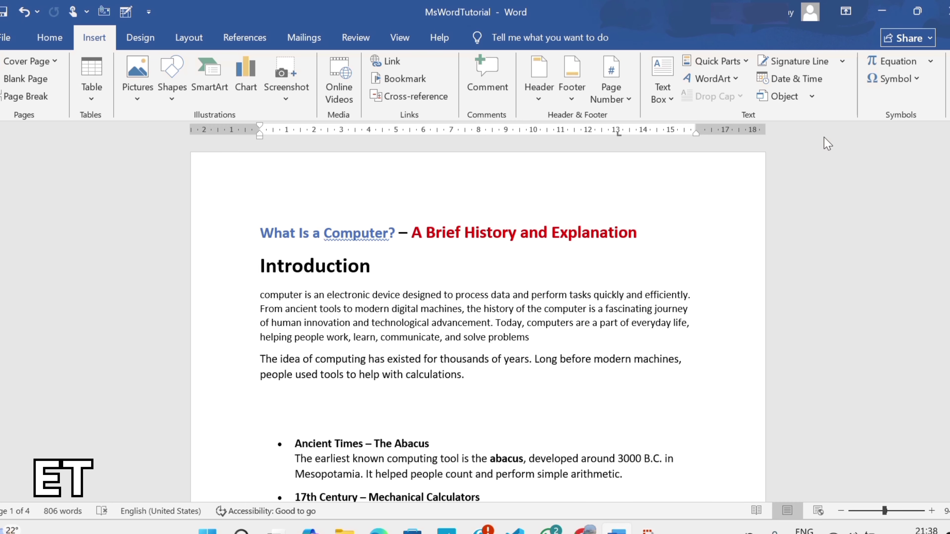
pyautogui.scroll(-20, 651, 214)
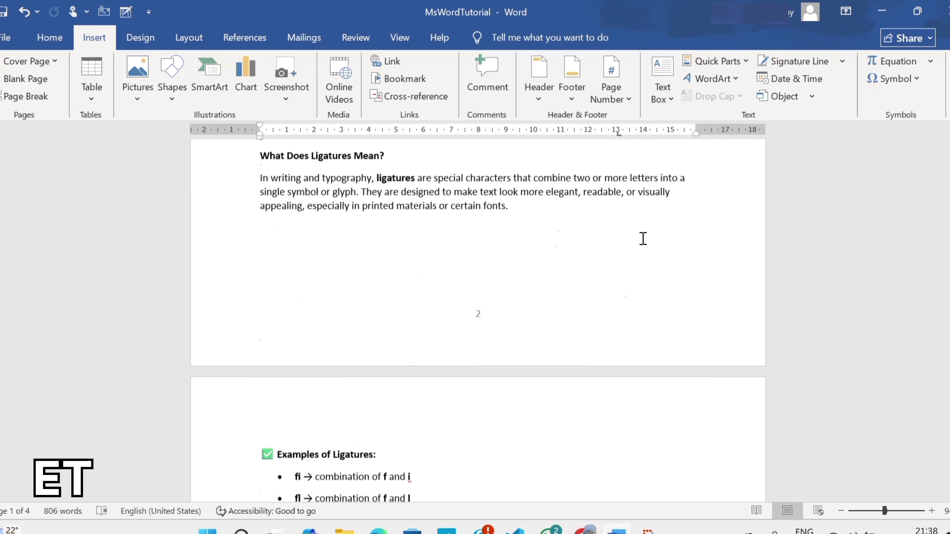
pyautogui.scroll(-10, 637, 240)
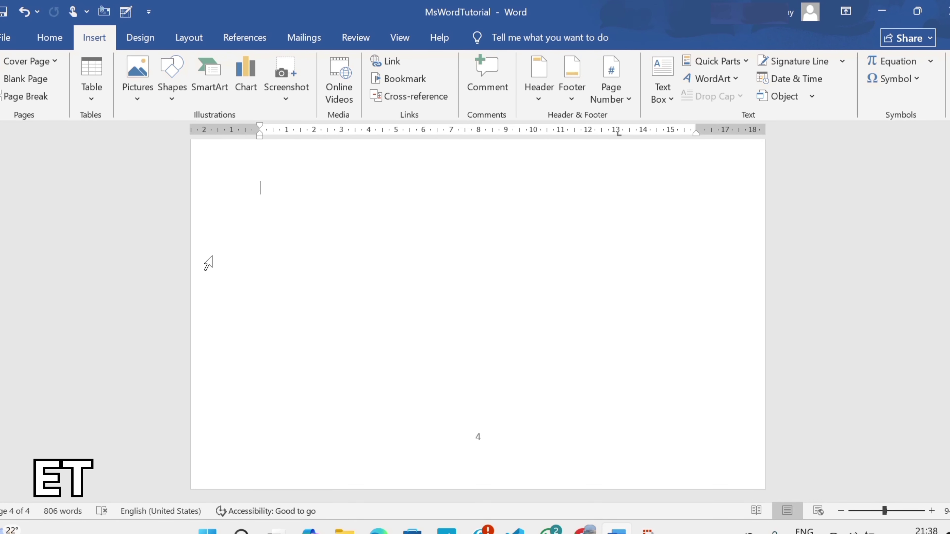
pyautogui.doubleClick(269, 193)
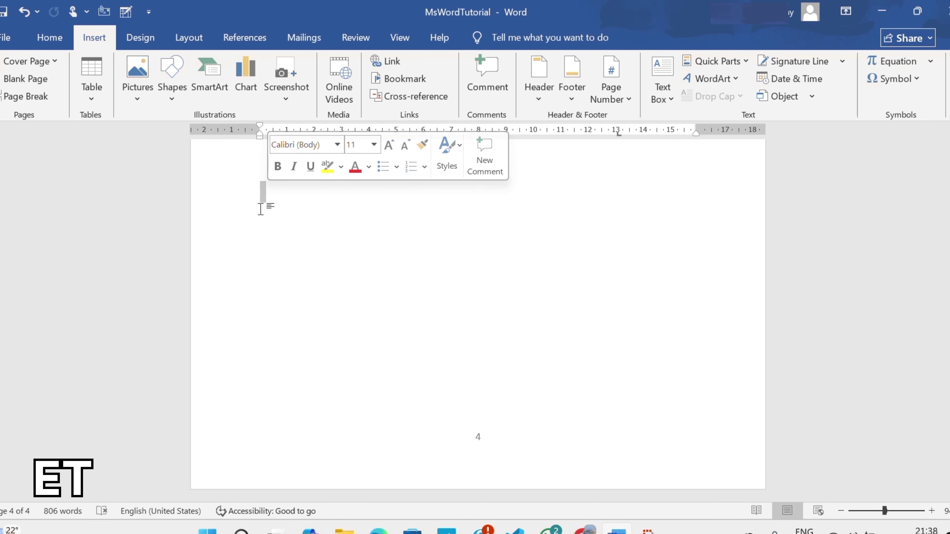
pyautogui.click(273, 213)
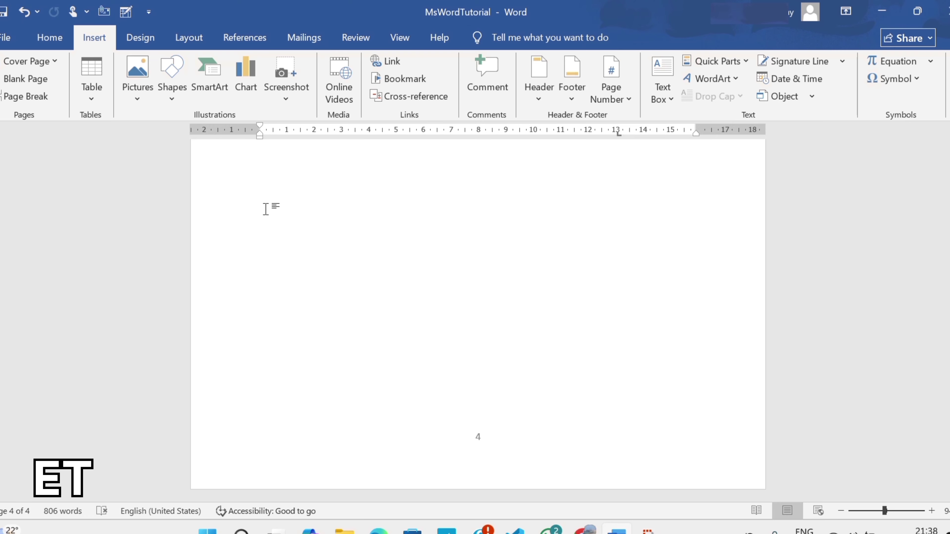
pyautogui.click(805, 64)
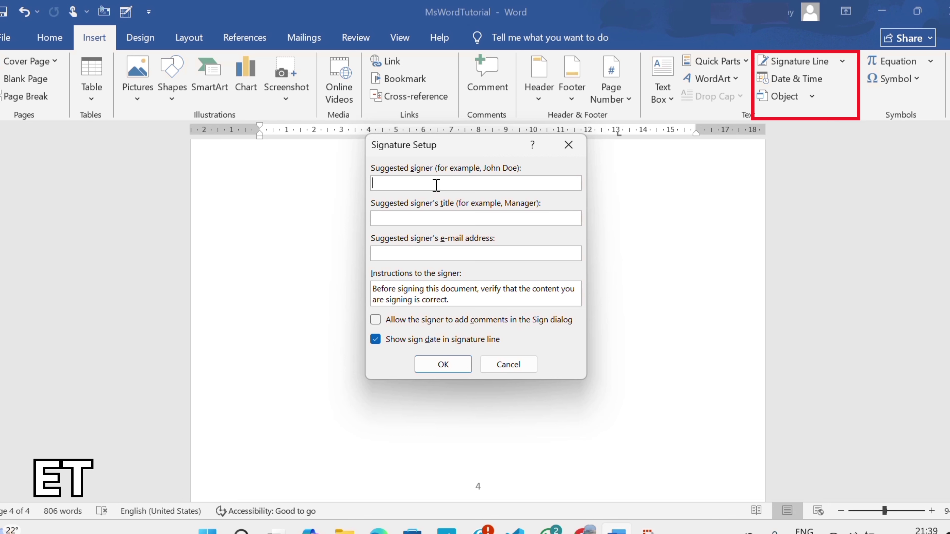
pyautogui.write('Simon')
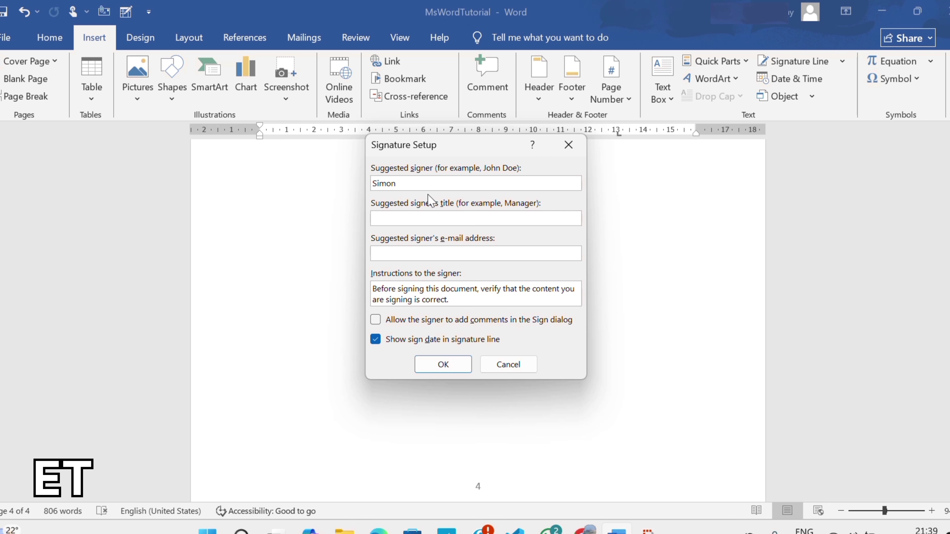
pyautogui.click(403, 221)
pyautogui.write('Mr')
pyautogui.click(443, 365)
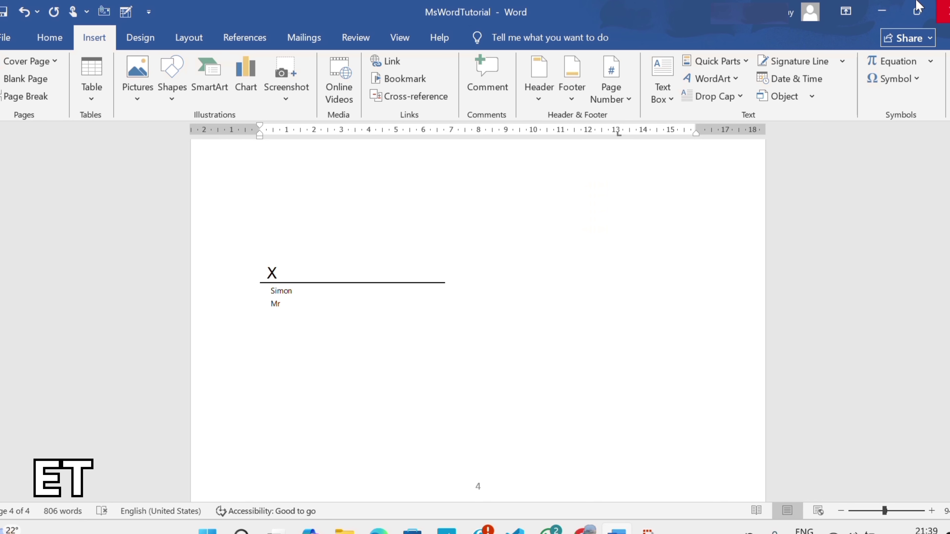
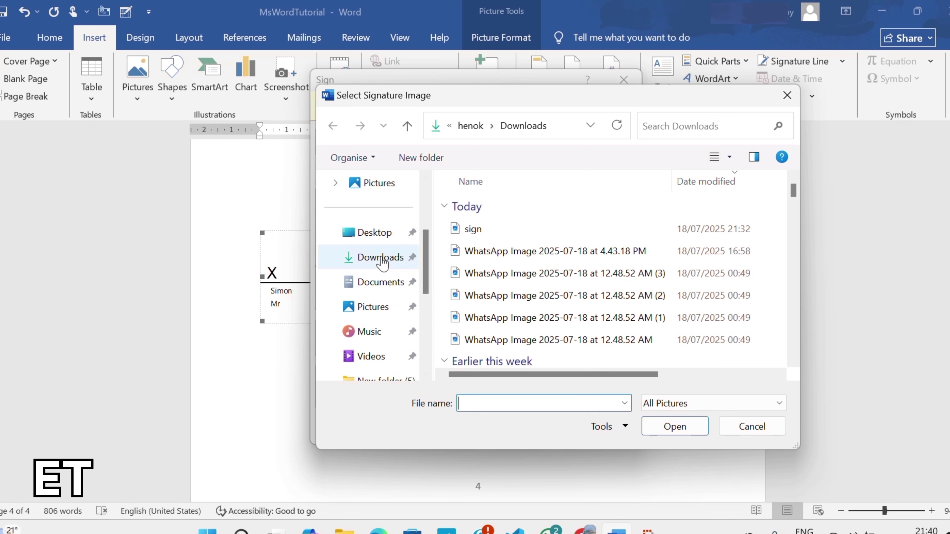
# Step: Sign the signature line with the "sign" image from the Downloads folder, accepting use of the unverified certificate
pyautogui.click(382, 262)
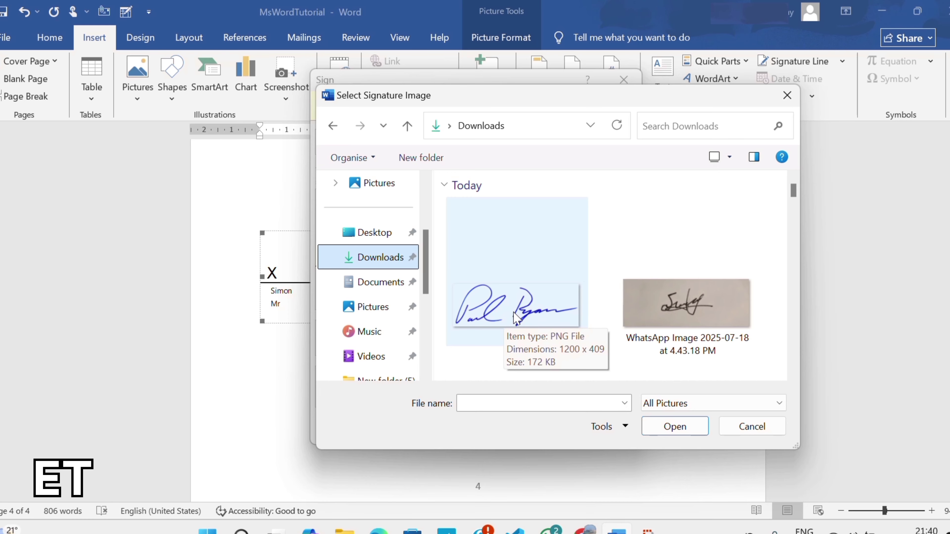
pyautogui.click(503, 321)
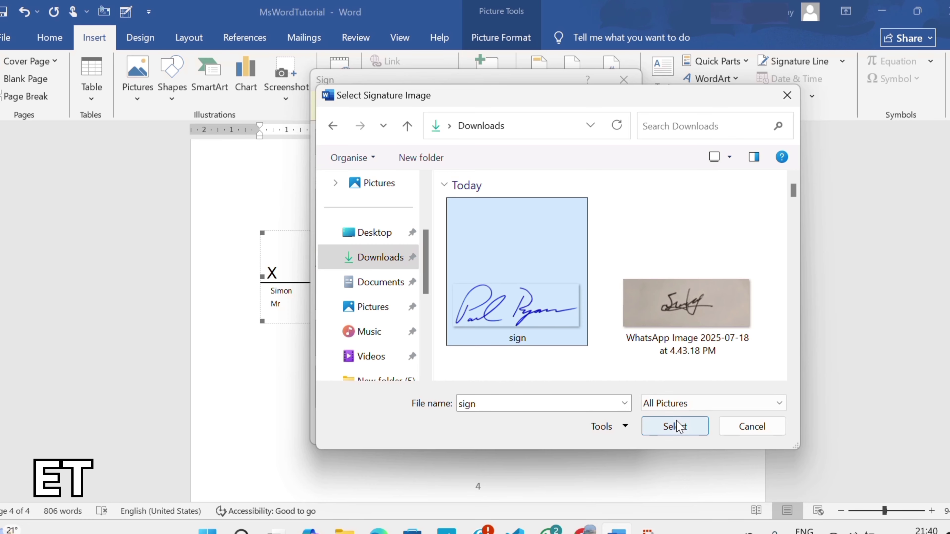
pyautogui.click(675, 426)
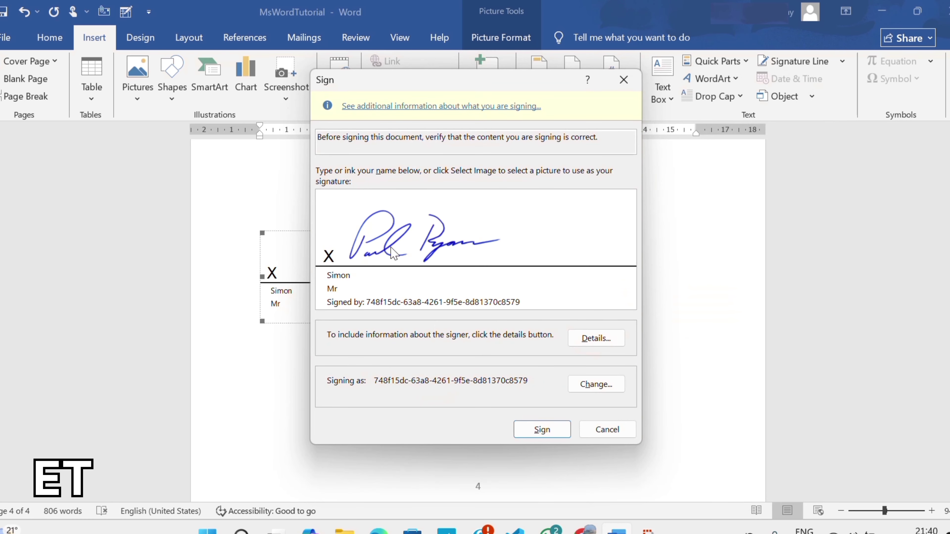
pyautogui.click(537, 435)
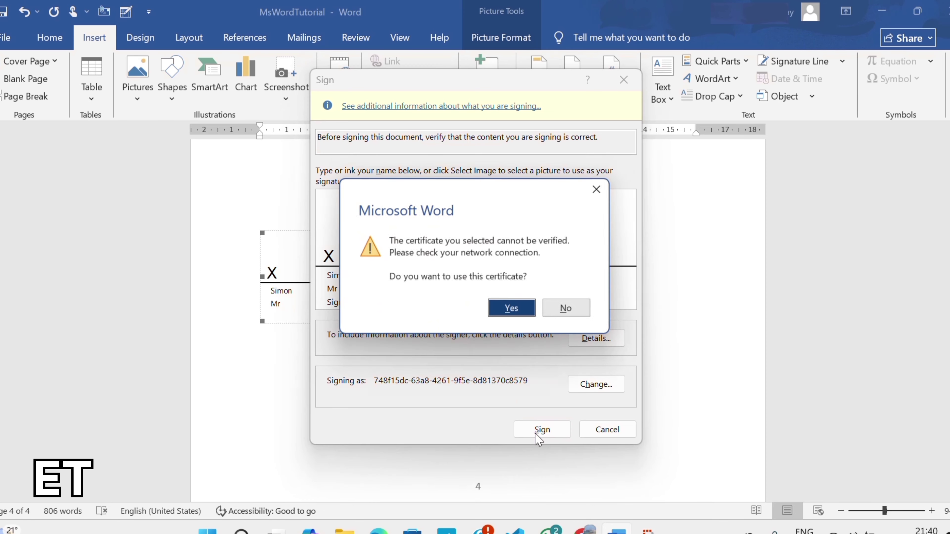
pyautogui.click(514, 314)
pyautogui.click(480, 319)
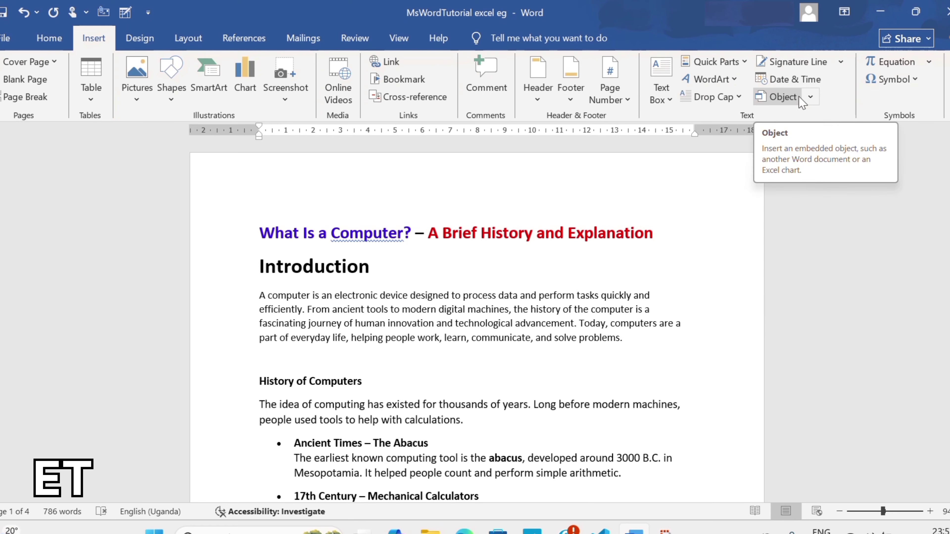
# Step: Insert the date in the "Friday, July 18, 2025" format on the blank line at the end of page 4, and undo it
pyautogui.scroll(-15, 729, 196)
pyautogui.scroll(-20, 730, 196)
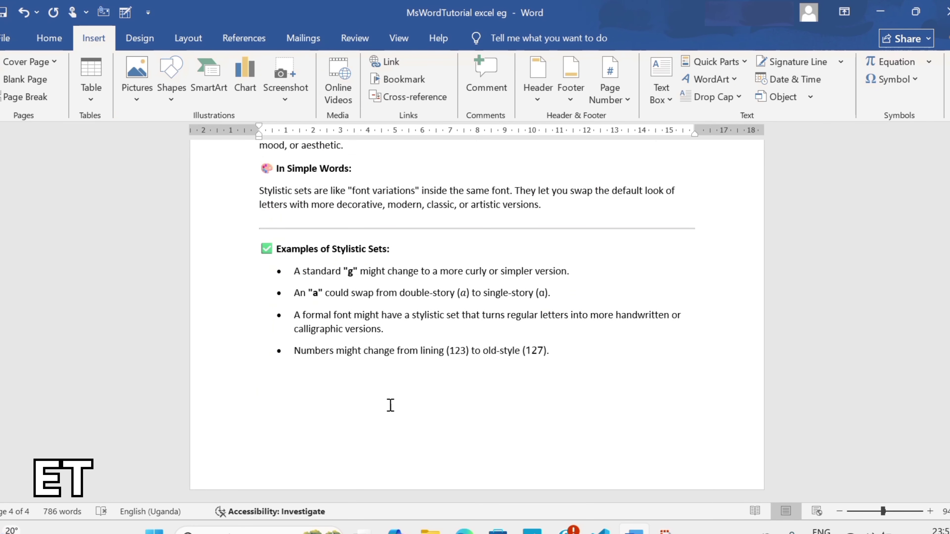
pyautogui.click(353, 399)
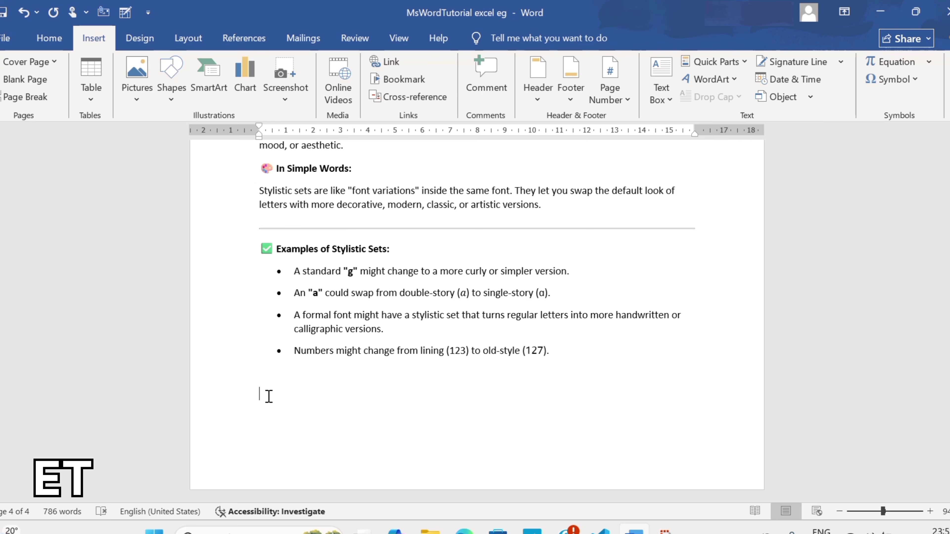
pyautogui.click(808, 85)
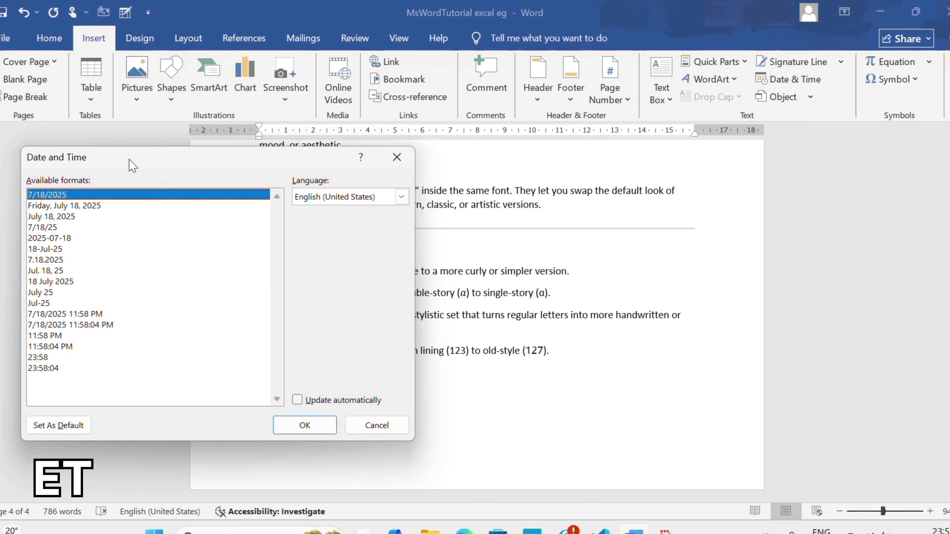
pyautogui.moveTo(131, 165); pyautogui.dragTo(739, 157)
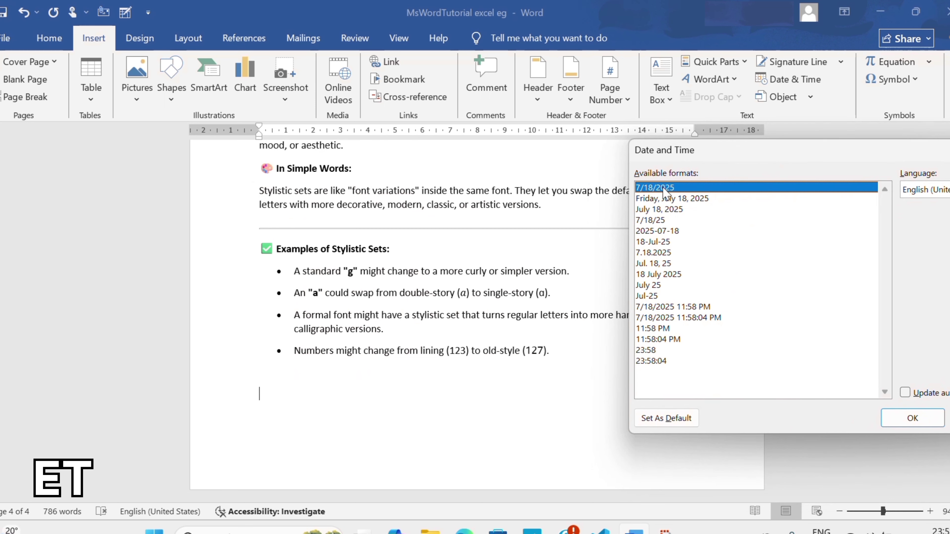
pyautogui.click(666, 200)
pyautogui.click(669, 210)
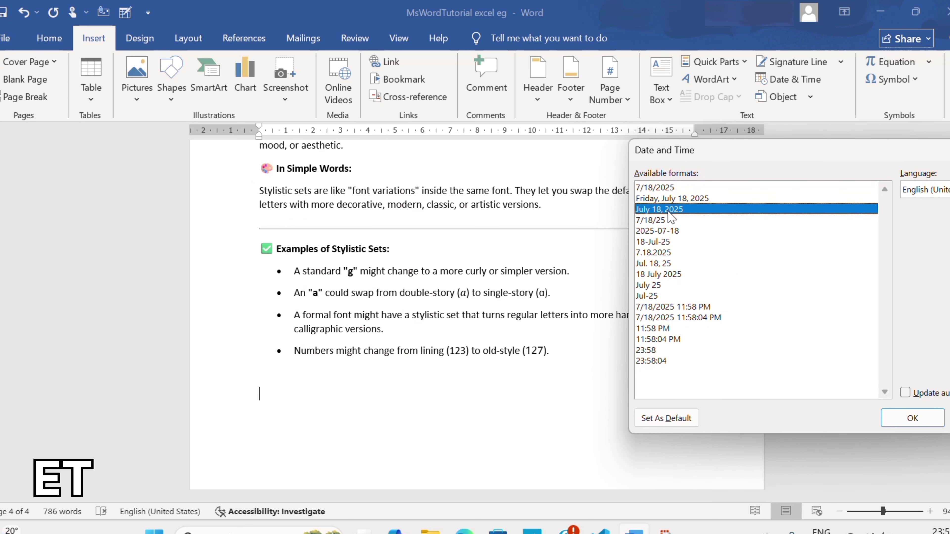
pyautogui.click(668, 221)
pyautogui.click(663, 231)
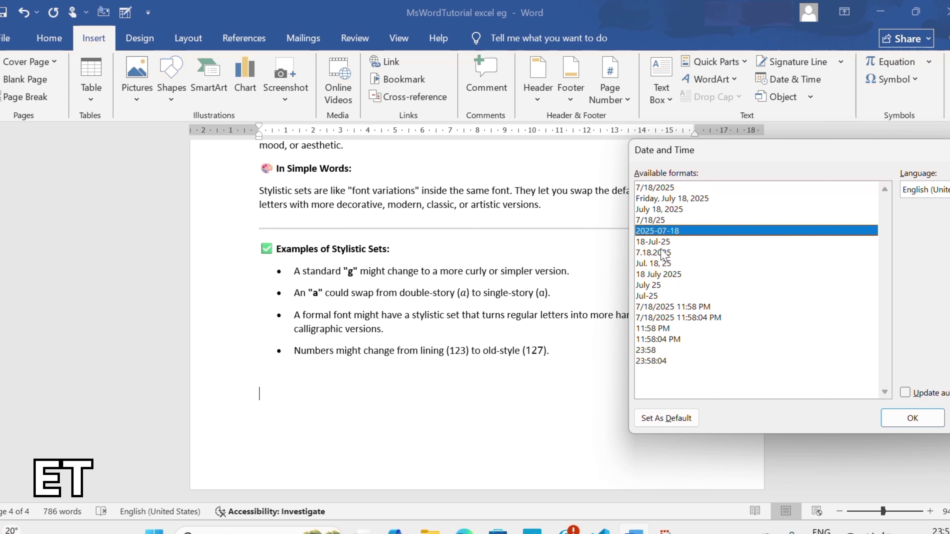
pyautogui.click(664, 253)
pyautogui.click(659, 199)
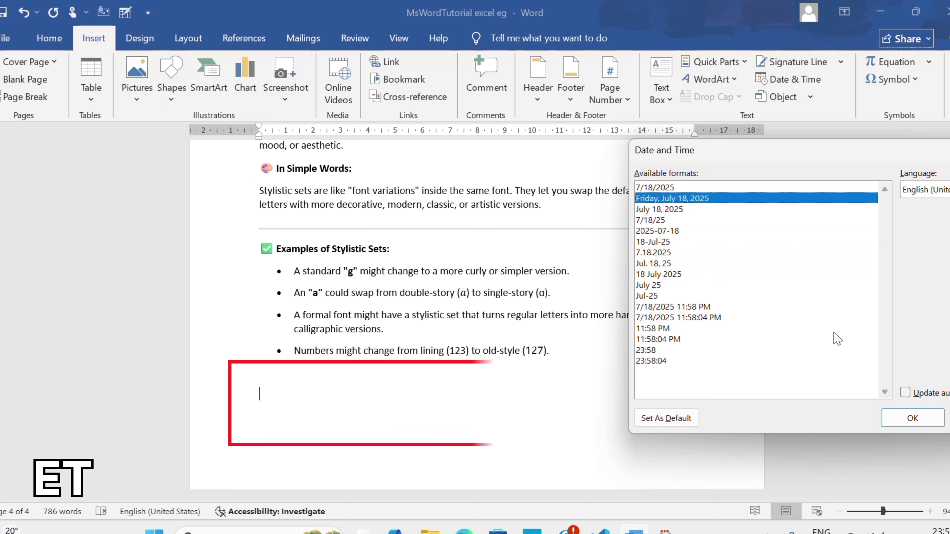
pyautogui.click(912, 417)
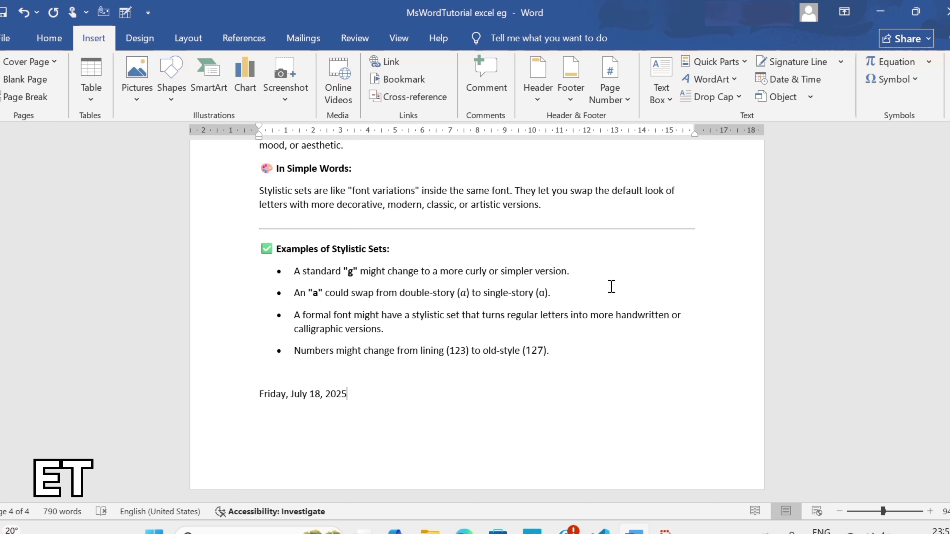
pyautogui.hotkey('ctrl', 'z')
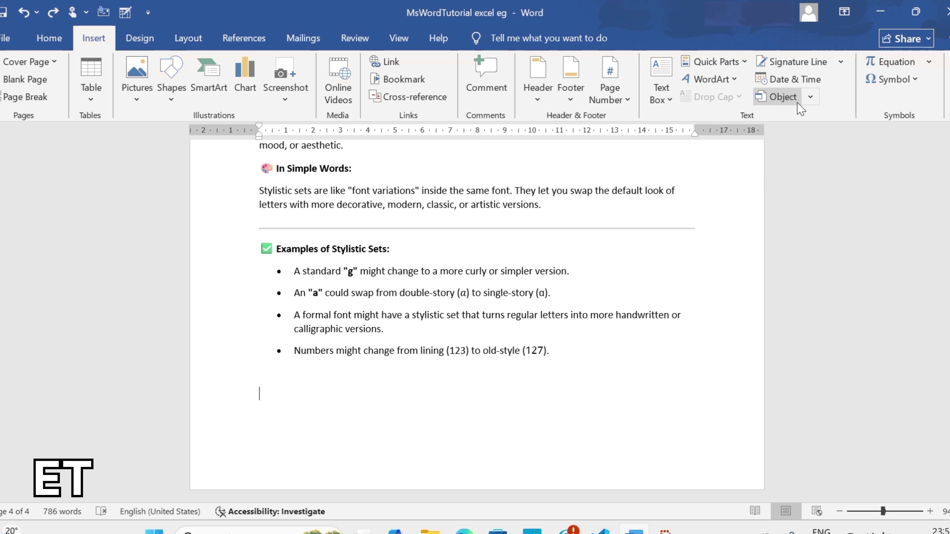
# Step: Open the Object dialog and view the file browser for creating an object from an existing file, without choosing one
pyautogui.click(810, 98)
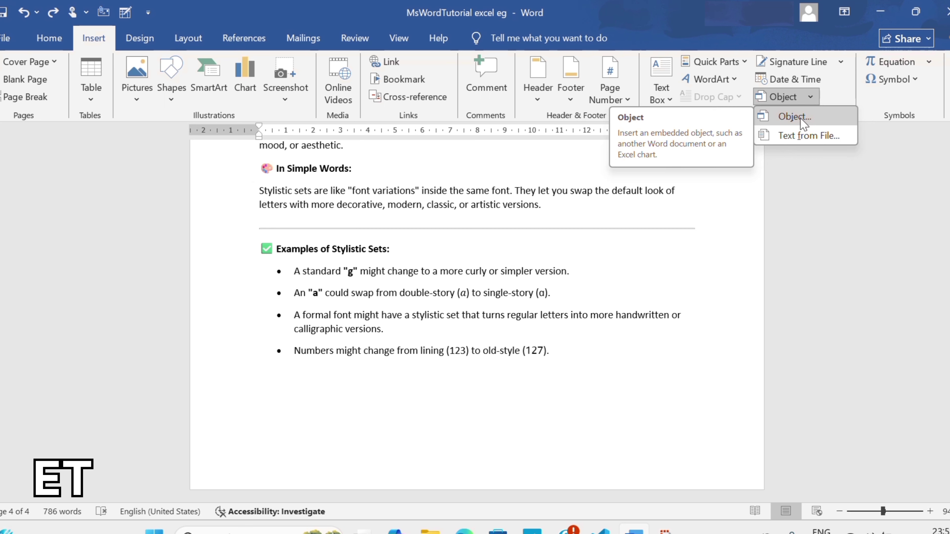
pyautogui.click(800, 119)
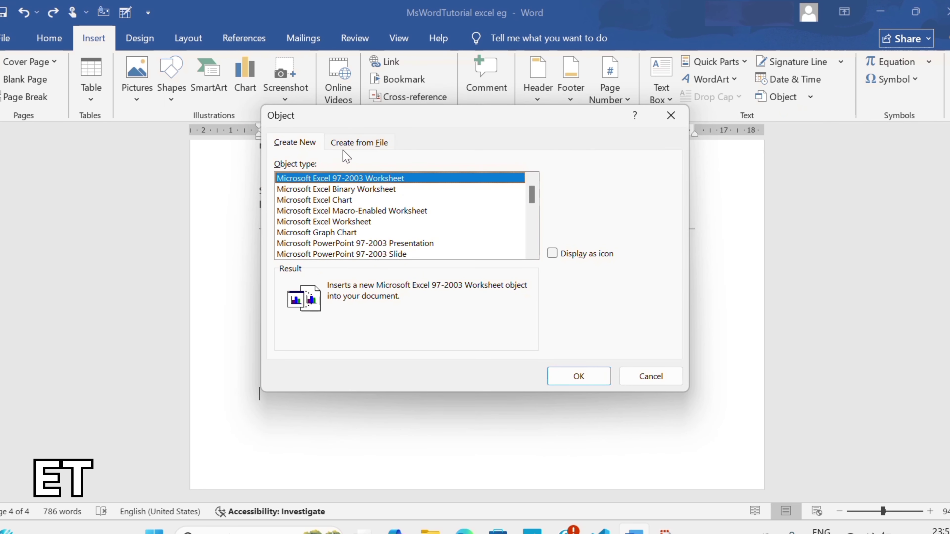
pyautogui.click(362, 146)
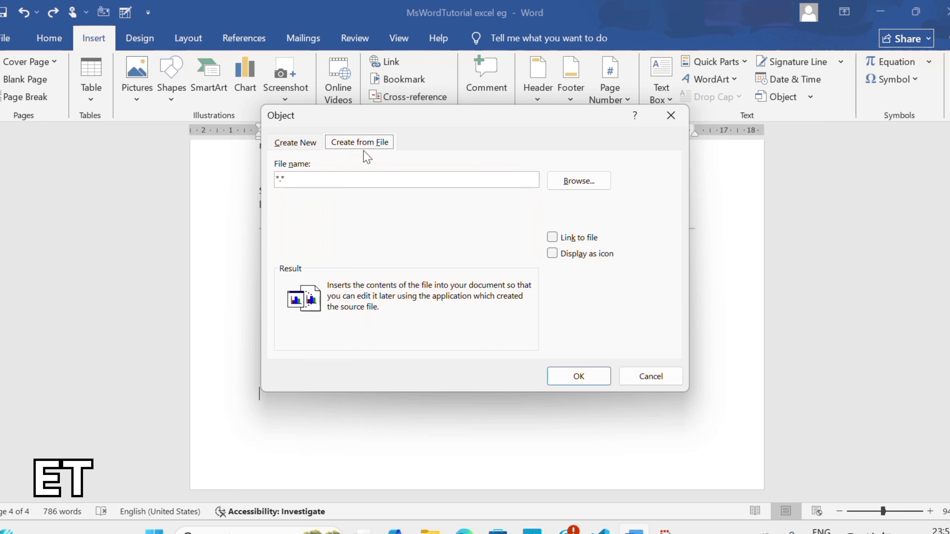
pyautogui.click(573, 191)
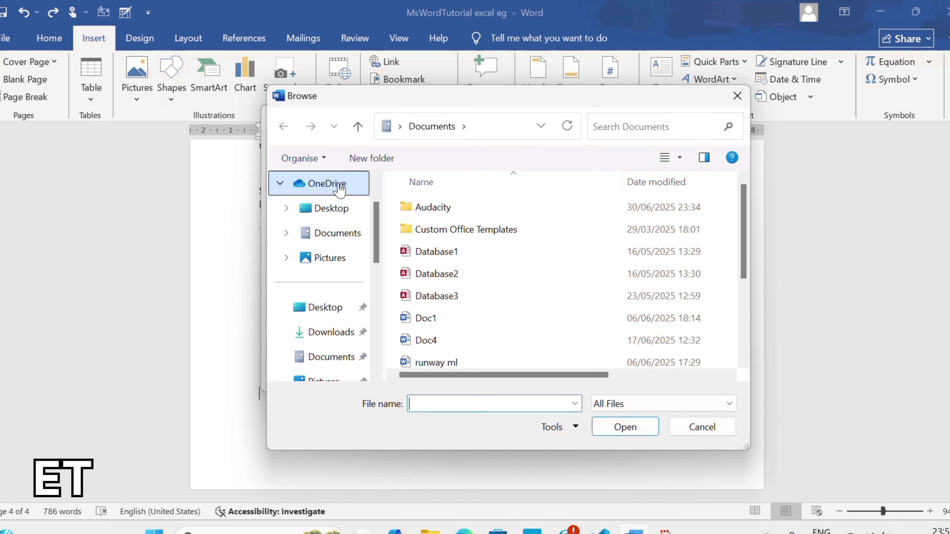
pyautogui.click(737, 96)
# Step: Embed a new Microsoft Excel Binary Worksheet object at the end of the document, leave its editing mode and undo the insertion
pyautogui.click(295, 142)
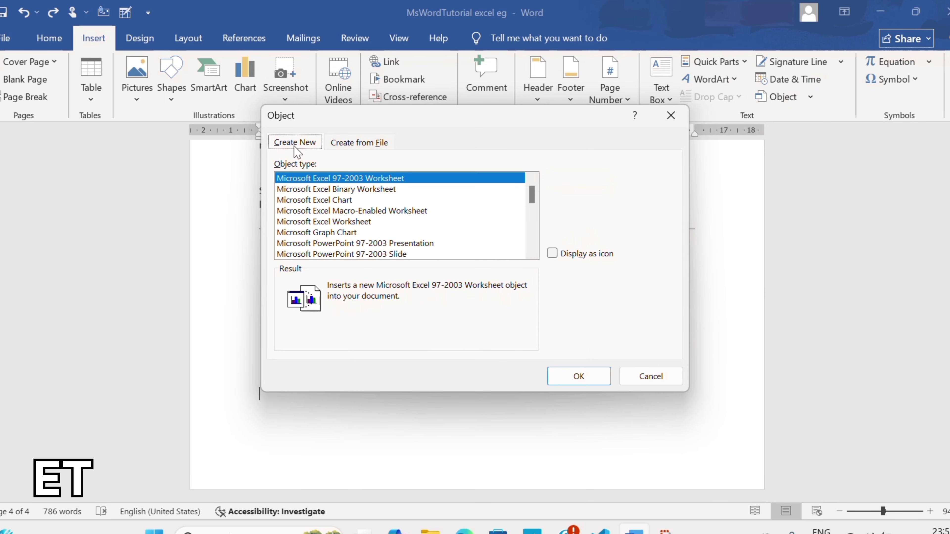
pyautogui.click(329, 190)
pyautogui.click(595, 368)
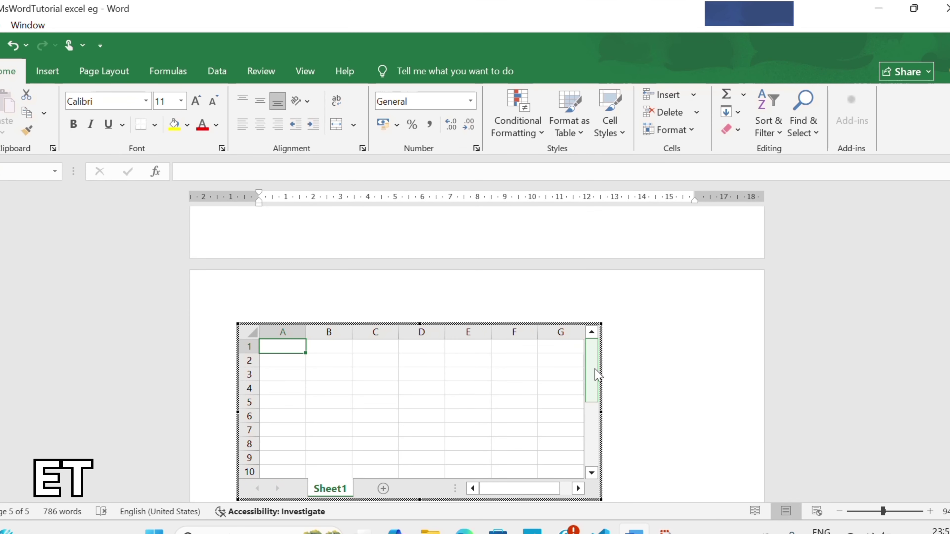
pyautogui.click(596, 369)
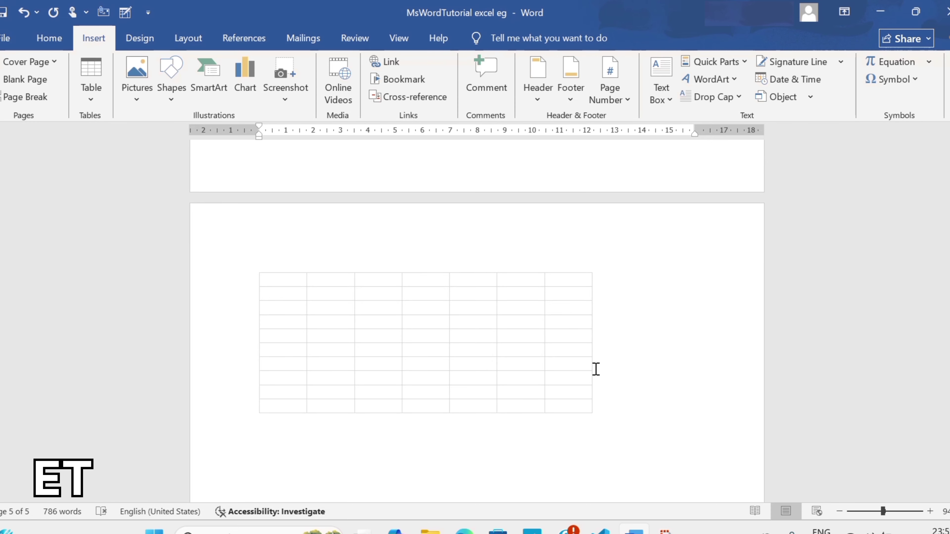
pyautogui.hotkey('ctrl', 'z')
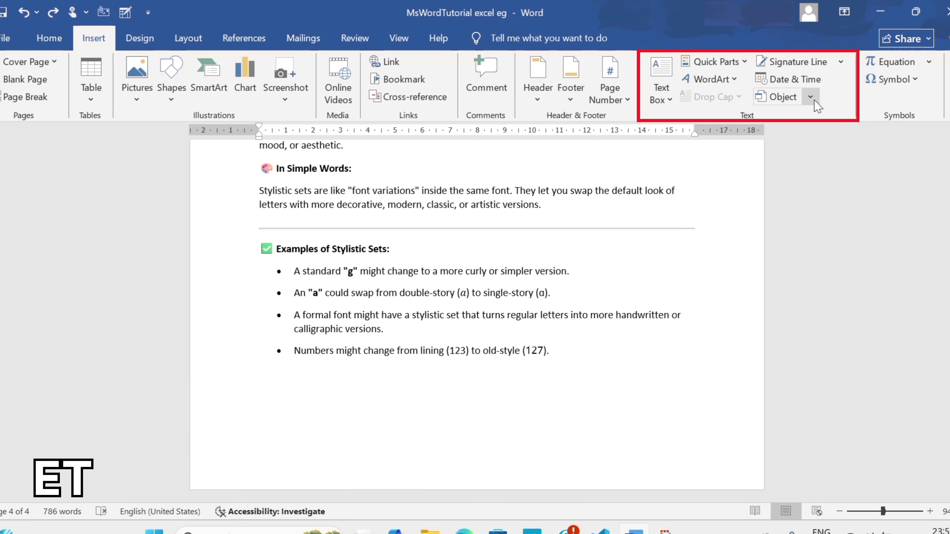
# Step: Insert the text of the Desktop file "What is an Abacus" at the end of the document and review the inserted content
pyautogui.click(810, 97)
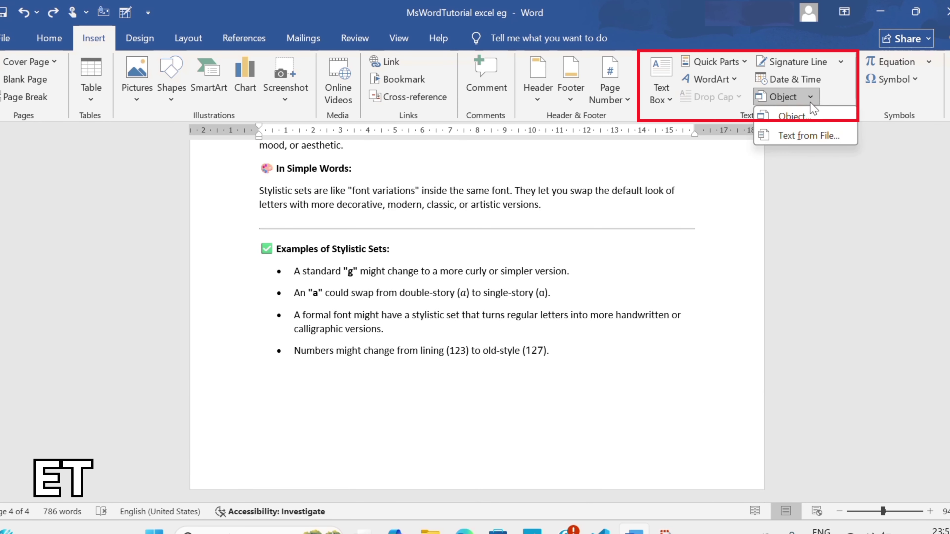
pyautogui.click(807, 137)
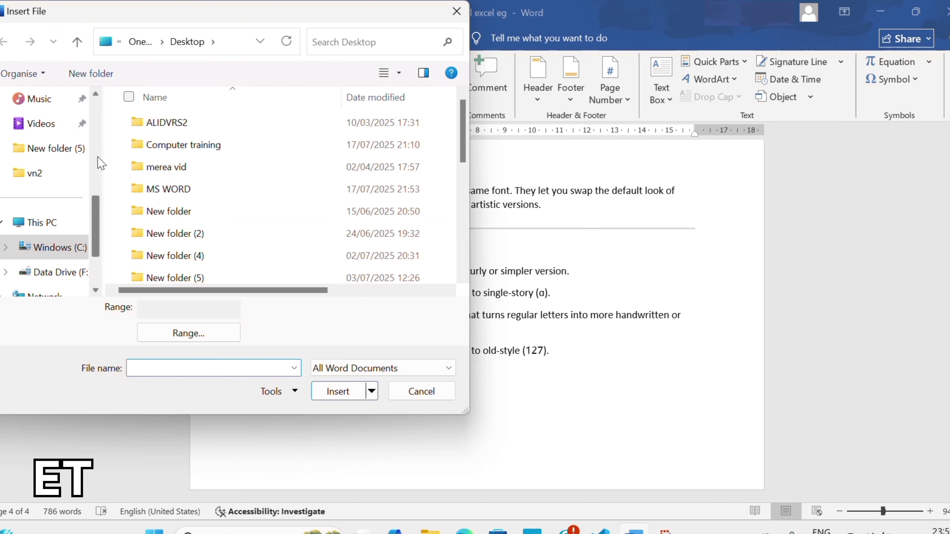
pyautogui.scroll(5, 95, 142)
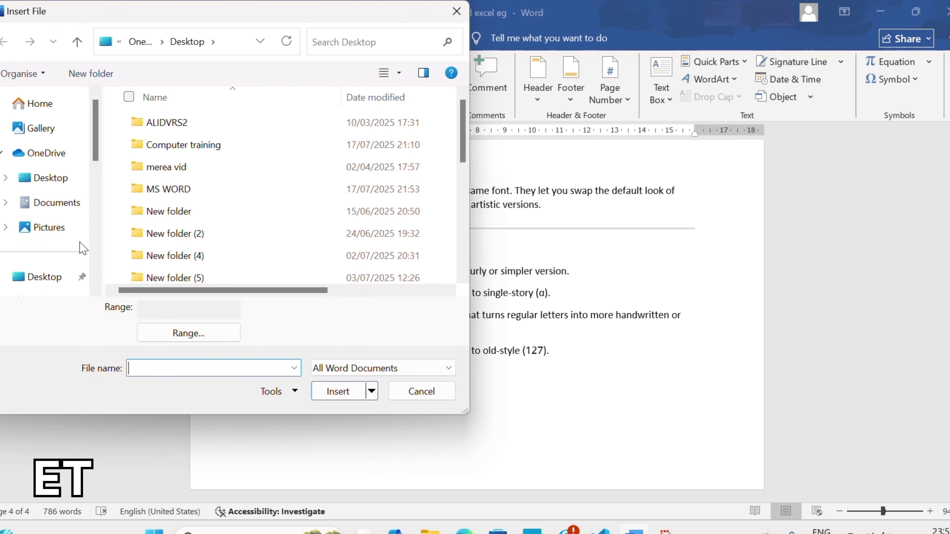
pyautogui.scroll(-3, 69, 212)
pyautogui.click(60, 126)
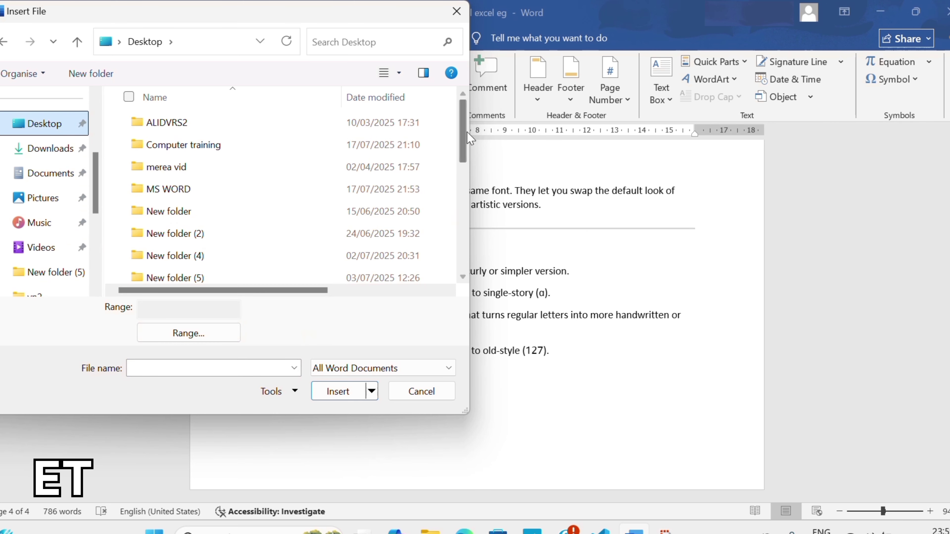
pyautogui.moveTo(462, 138); pyautogui.dragTo(449, 248)
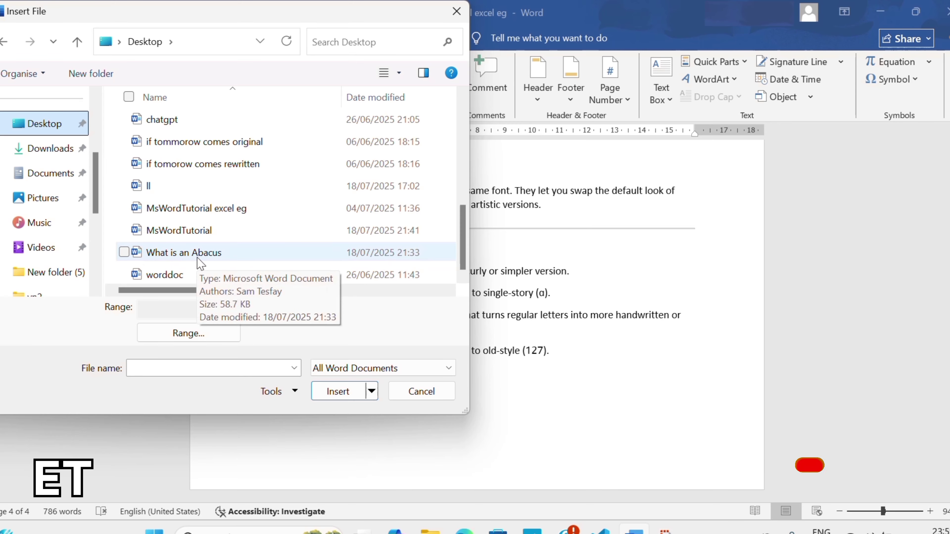
pyautogui.click(190, 254)
pyautogui.click(348, 391)
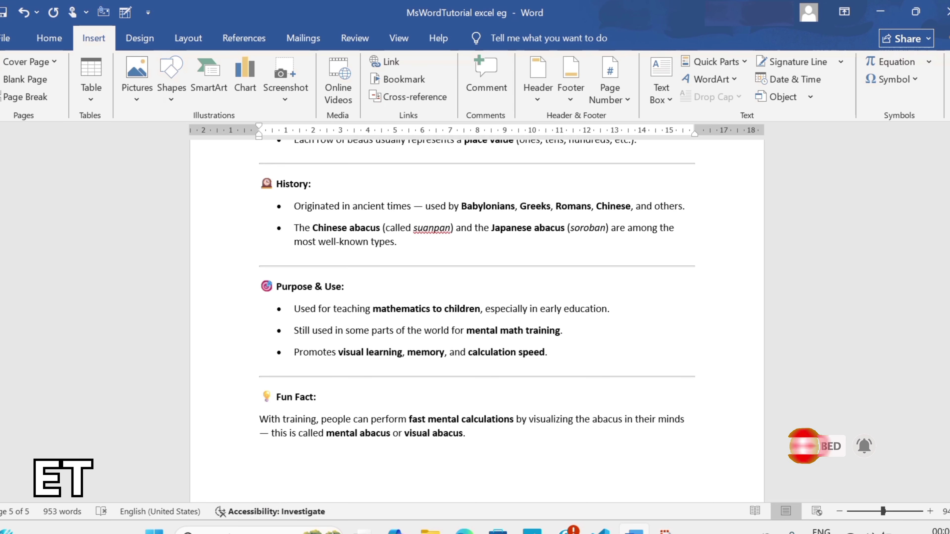
pyautogui.moveTo(948, 467); pyautogui.dragTo(948, 416)
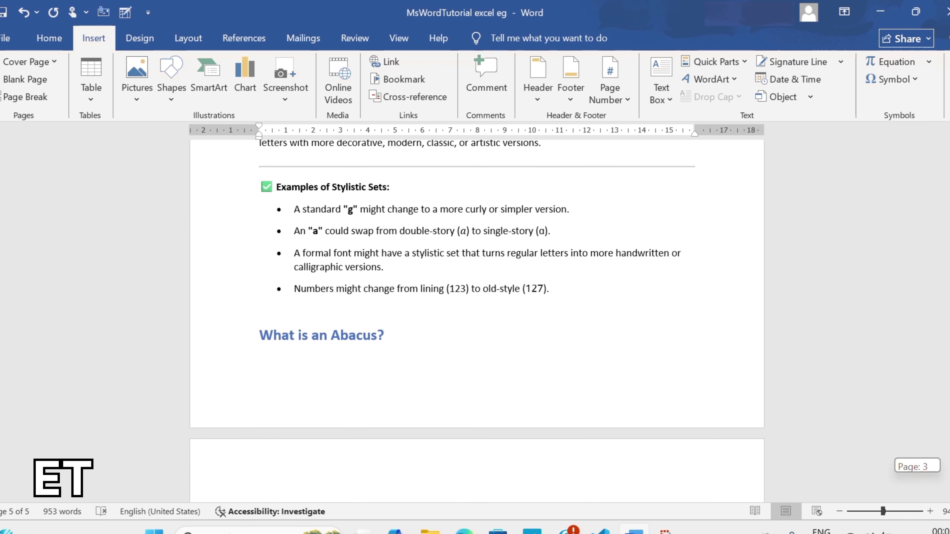
pyautogui.moveTo(949, 466); pyautogui.dragTo(949, 483)
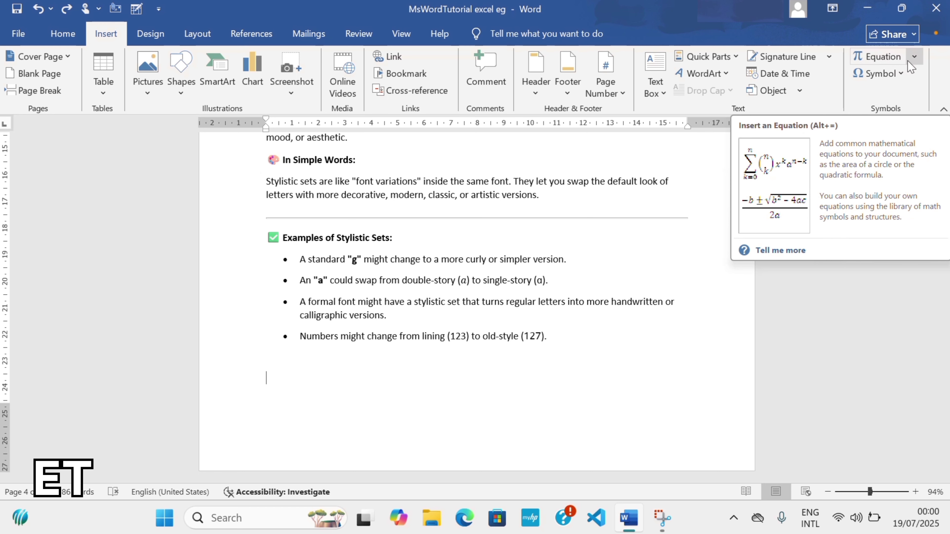
# Step: Insert the built-in Area of Circle equation on the blank line and replace it with Fraction Multiplication from the Office.com equations
pyautogui.click(914, 57)
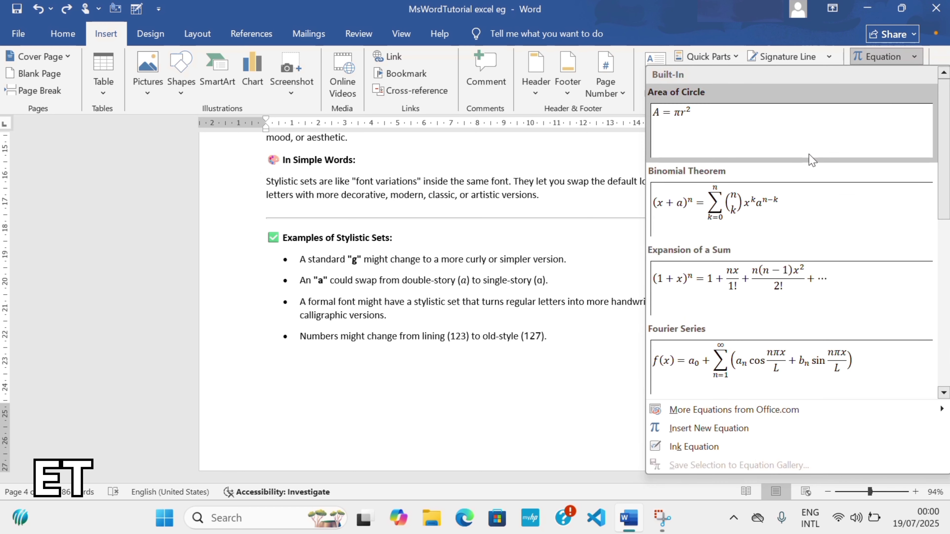
pyautogui.click(699, 143)
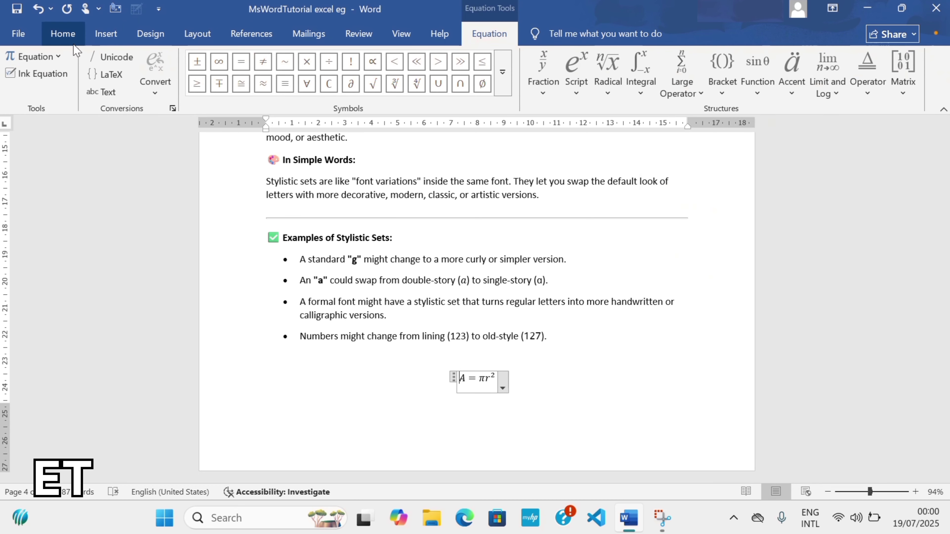
pyautogui.click(105, 34)
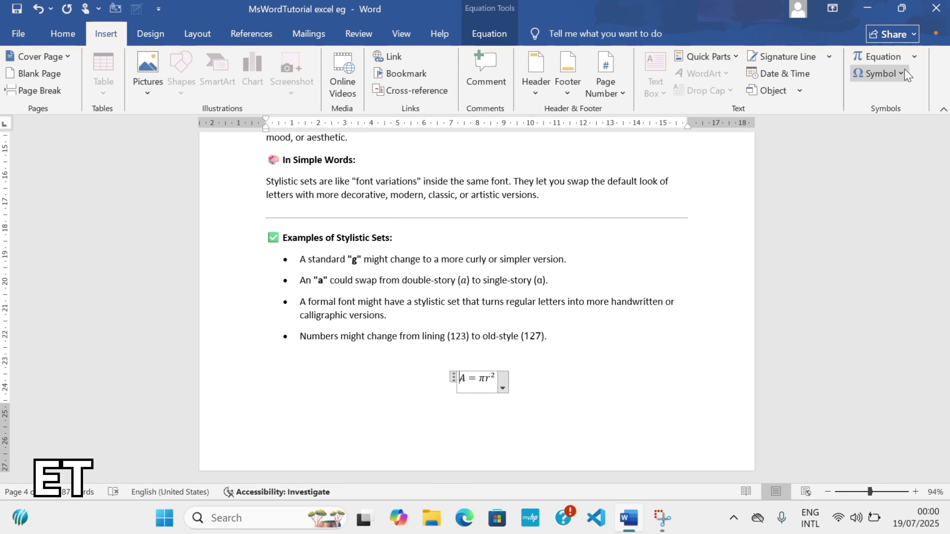
pyautogui.click(914, 58)
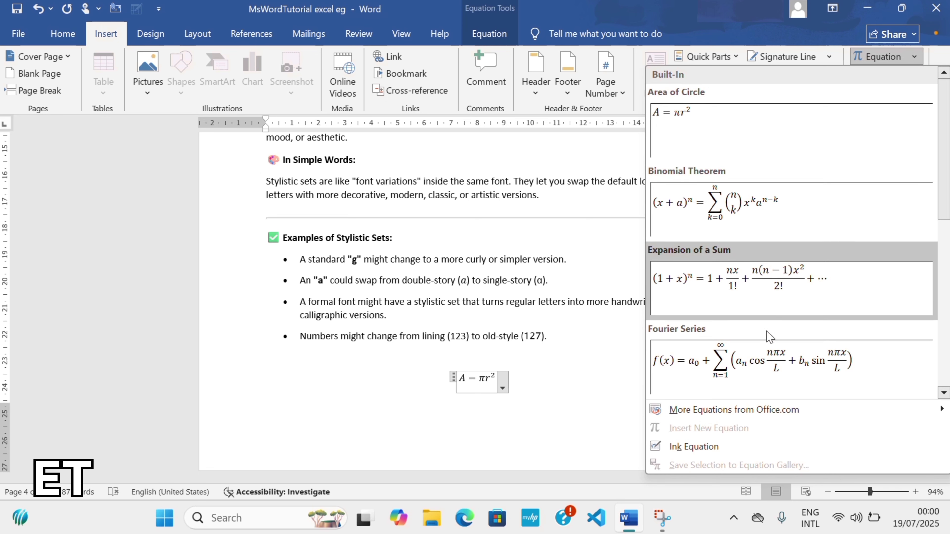
pyautogui.moveTo(946, 149); pyautogui.dragTo(947, 318)
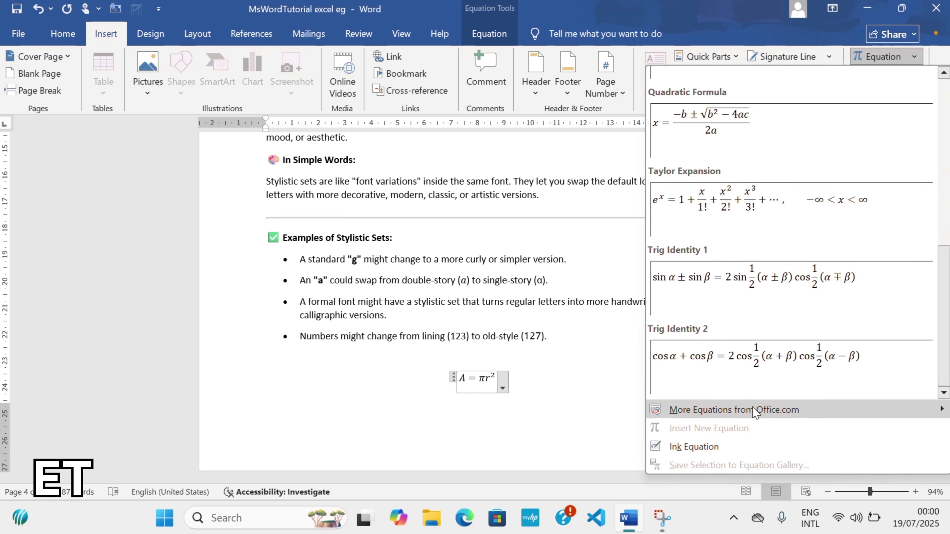
pyautogui.moveTo(754, 412)
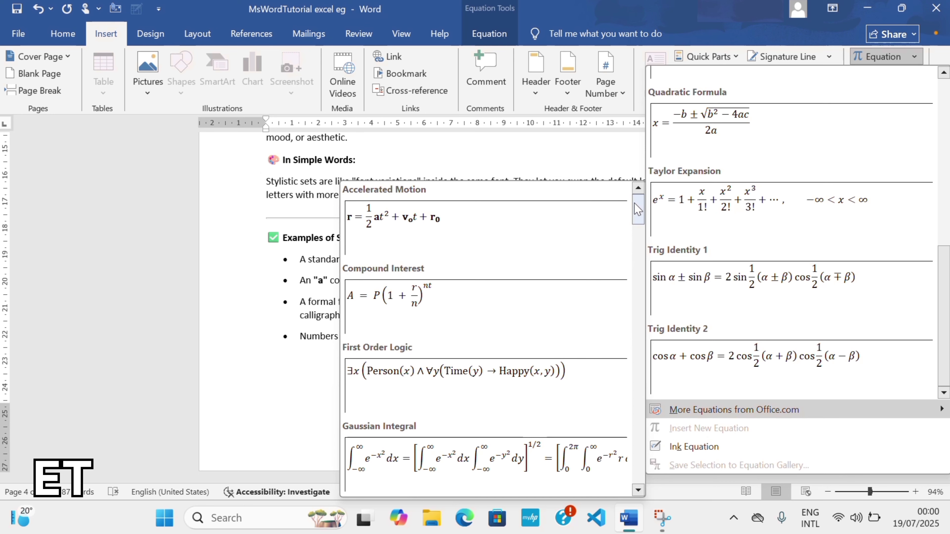
pyautogui.moveTo(638, 210); pyautogui.dragTo(638, 279)
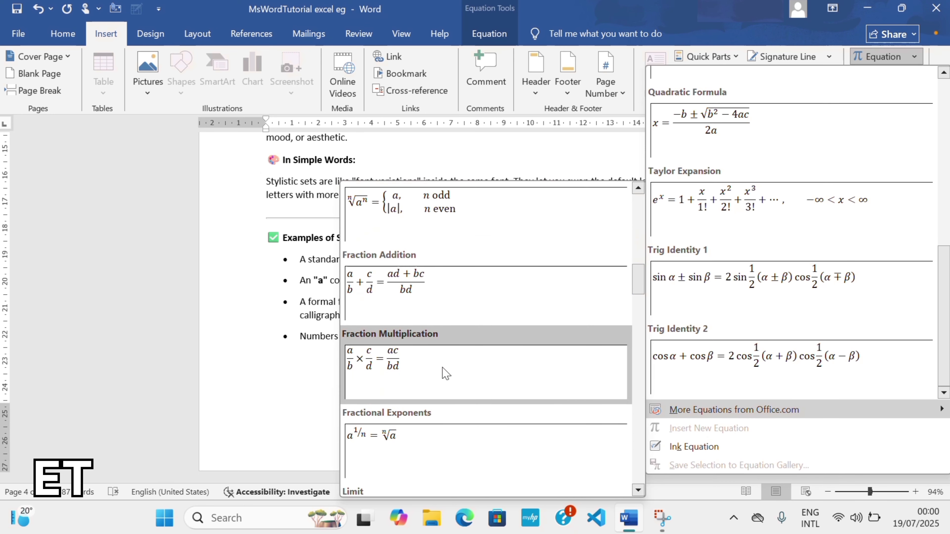
pyautogui.click(445, 374)
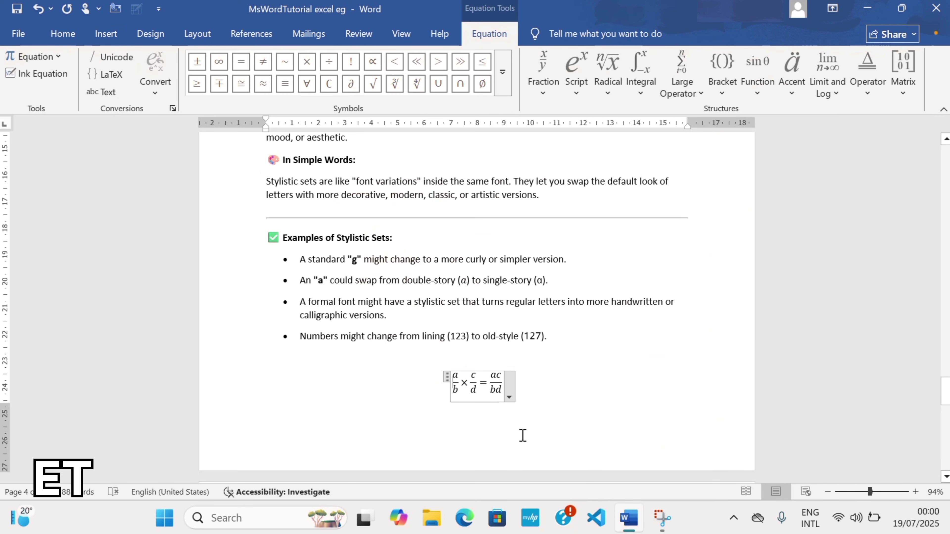
# Step: Undo both equation insertions at the end of page 4 and return to the insertion commands
pyautogui.hotkey('ctrl', 'z')
pyautogui.hotkey('ctrl', 'z')
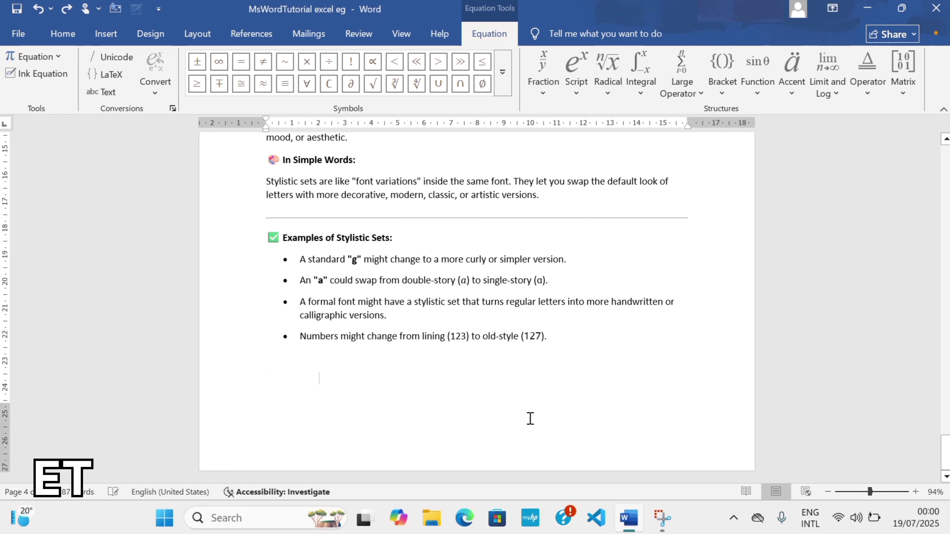
pyautogui.hotkey('ctrl', 'z')
pyautogui.click(106, 34)
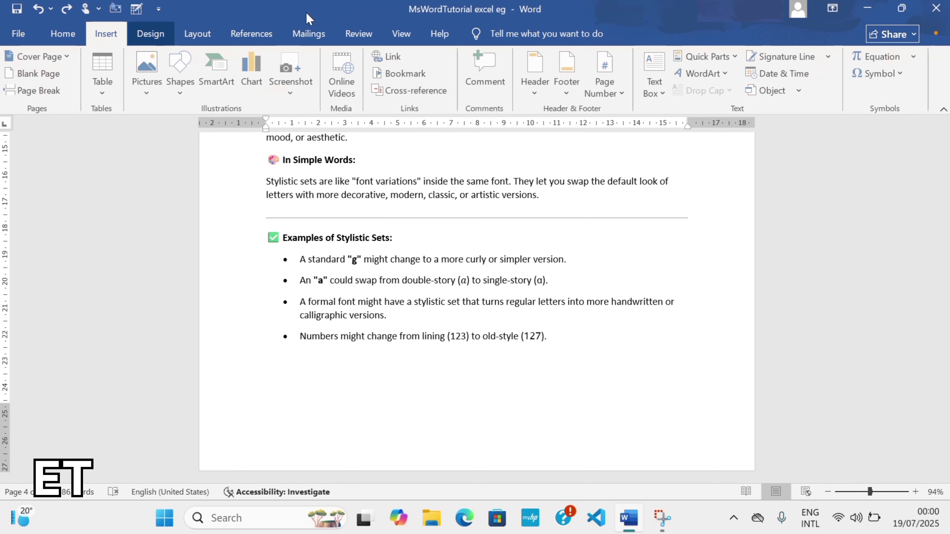
# Step: Insert a new blank equation on the empty line at the end of page 4 and undo the insertion
pyautogui.click(914, 56)
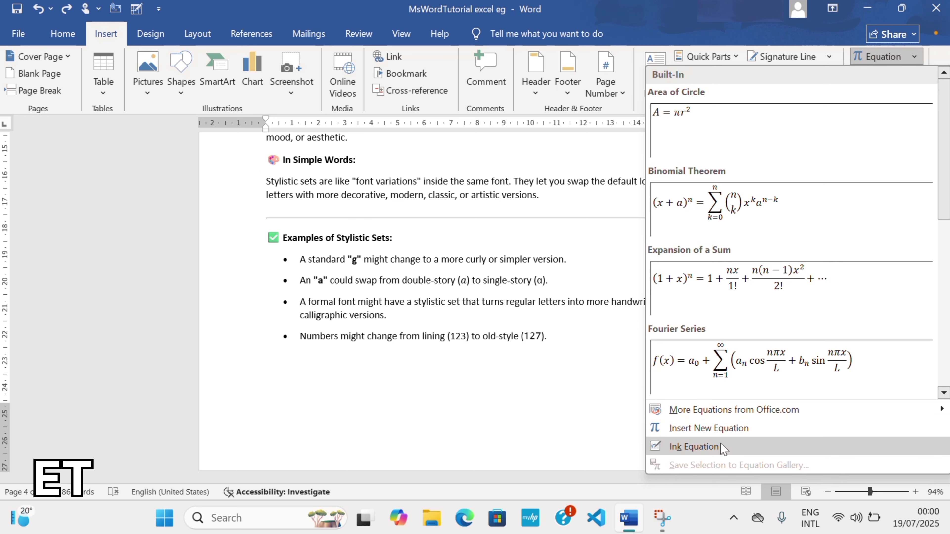
pyautogui.click(722, 431)
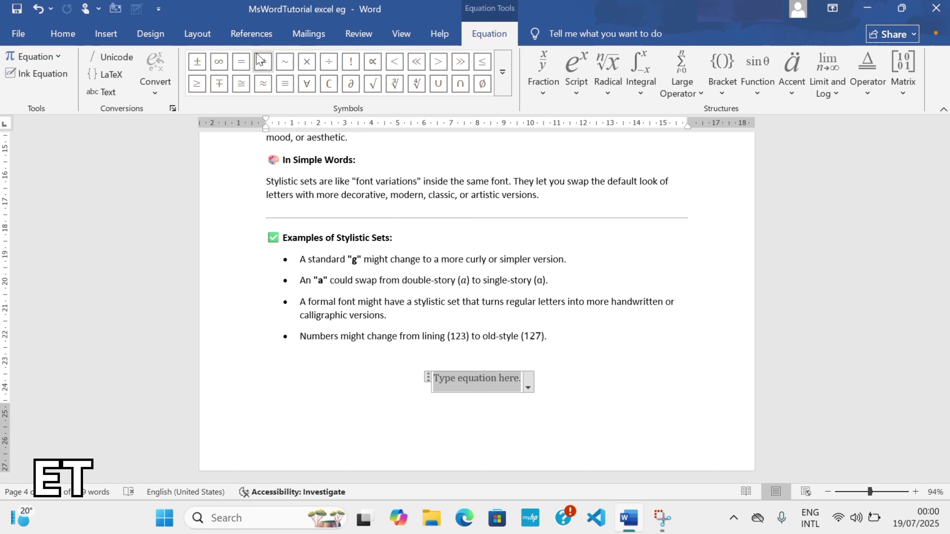
pyautogui.hotkey('ctrl', 'z')
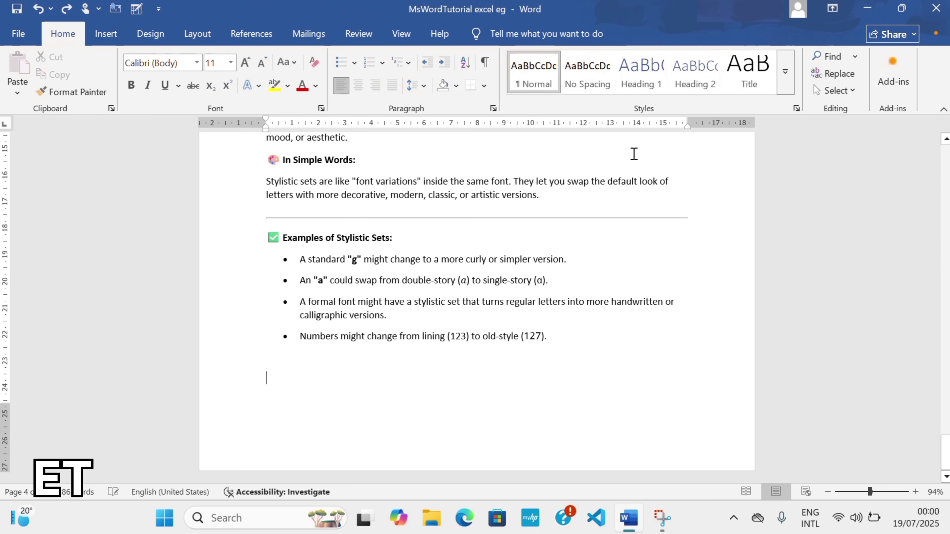
# Step: Start an ink equation at the end of page 4 and handwrite a² + b² = c² in the math input area
pyautogui.click(106, 33)
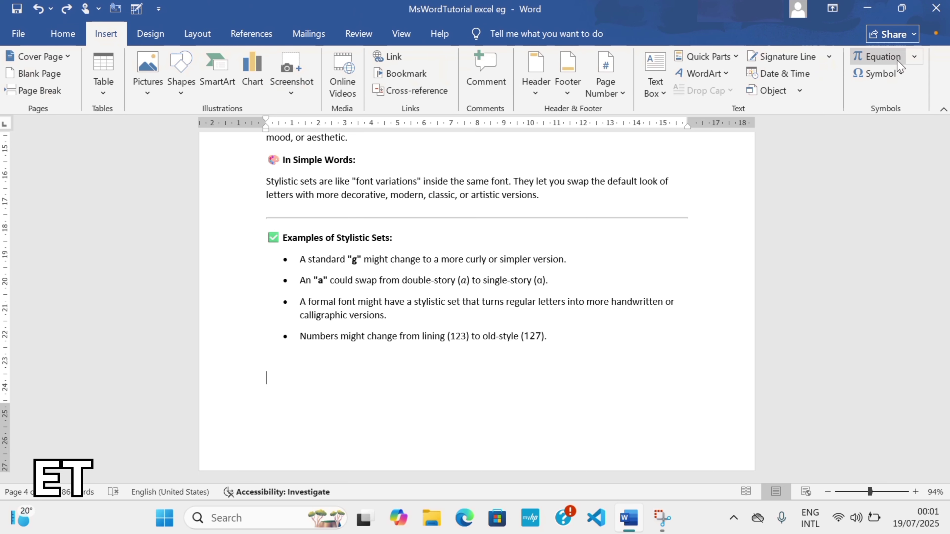
pyautogui.click(914, 56)
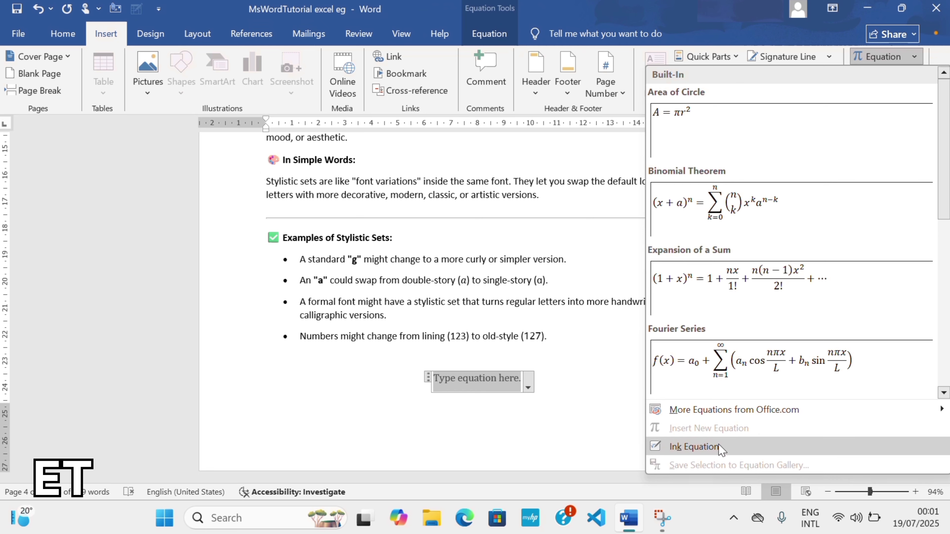
pyautogui.click(733, 446)
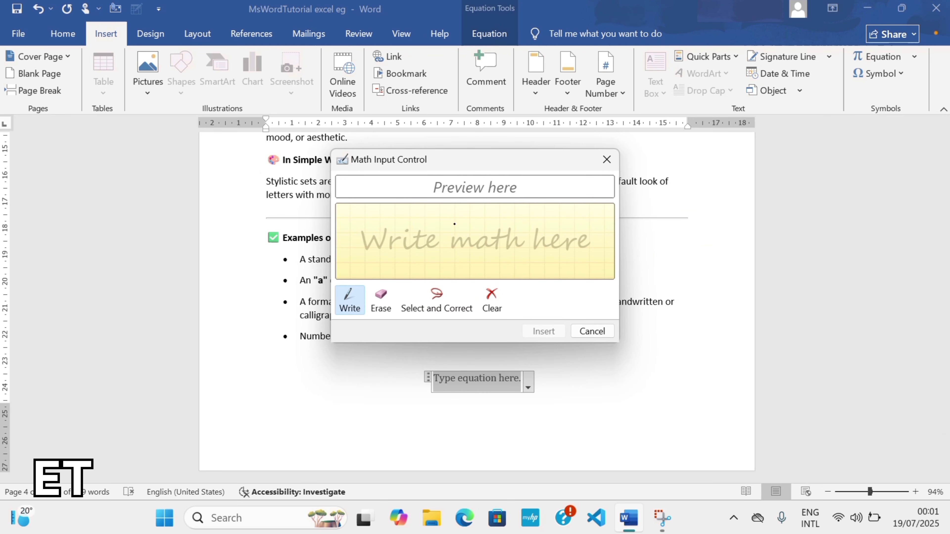
pyautogui.moveTo(374, 219)
pyautogui.mouseDown()
pyautogui.moveTo(396, 247)
pyautogui.moveTo(407, 217)
pyautogui.moveTo(431, 223)
pyautogui.mouseUp()
pyautogui.moveTo(436, 243); pyautogui.dragTo(463, 236)
pyautogui.moveTo(456, 215)
pyautogui.mouseDown()
pyautogui.moveTo(456, 262)
pyautogui.moveTo(480, 258)
pyautogui.mouseUp()
pyautogui.moveTo(496, 215); pyautogui.dragTo(557, 243)
pyautogui.moveTo(539, 262); pyautogui.dragTo(564, 257)
pyautogui.moveTo(607, 247)
pyautogui.mouseDown()
pyautogui.moveTo(576, 249)
pyautogui.moveTo(606, 259)
pyautogui.mouseUp()
pyautogui.moveTo(610, 214); pyautogui.dragTo(653, 239)
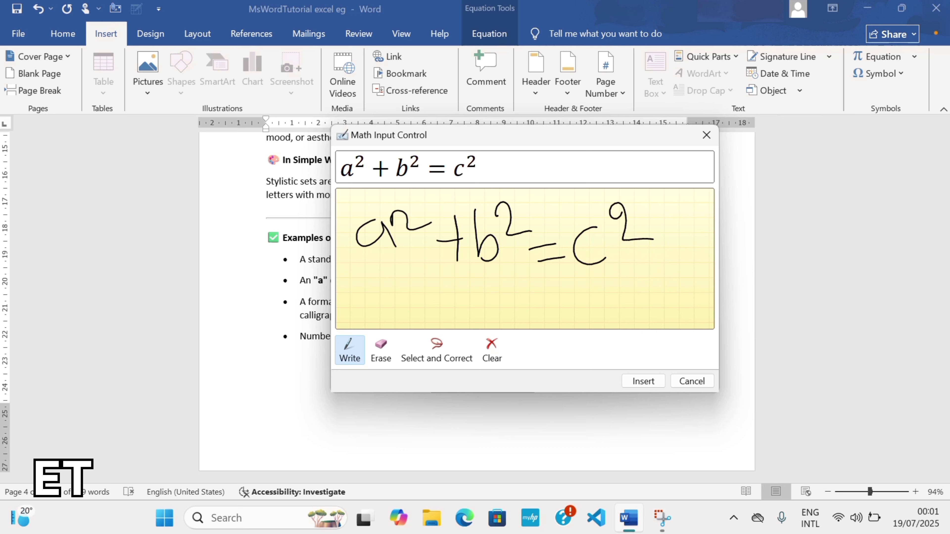
# Step: Erase the exponent of c in the handwritten equation and rewrite it as 2
pyautogui.click(380, 349)
pyautogui.click(628, 225)
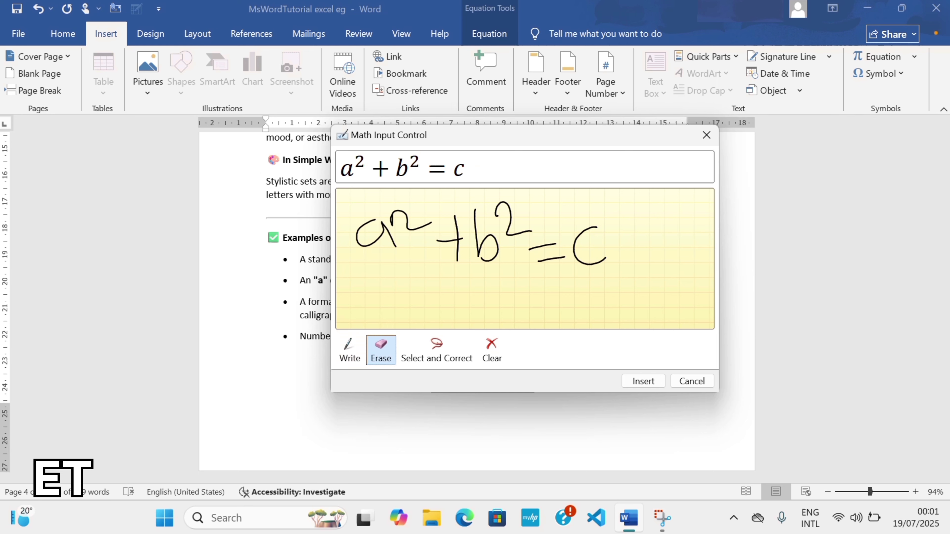
pyautogui.click(350, 350)
pyautogui.moveTo(606, 205); pyautogui.dragTo(632, 228)
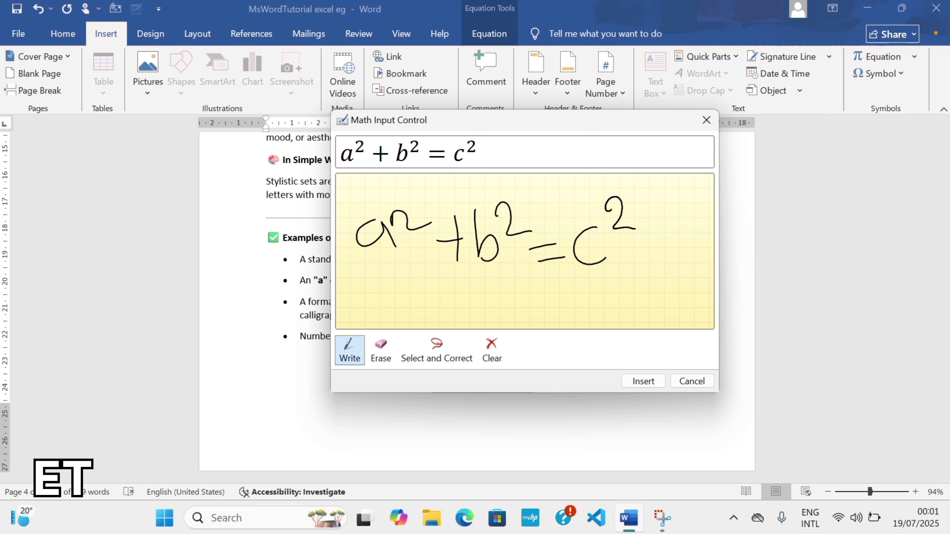
# Step: Insert the handwritten equation a² + b² = c² into the document and undo it together with its equation placeholder
pyautogui.press('Return')
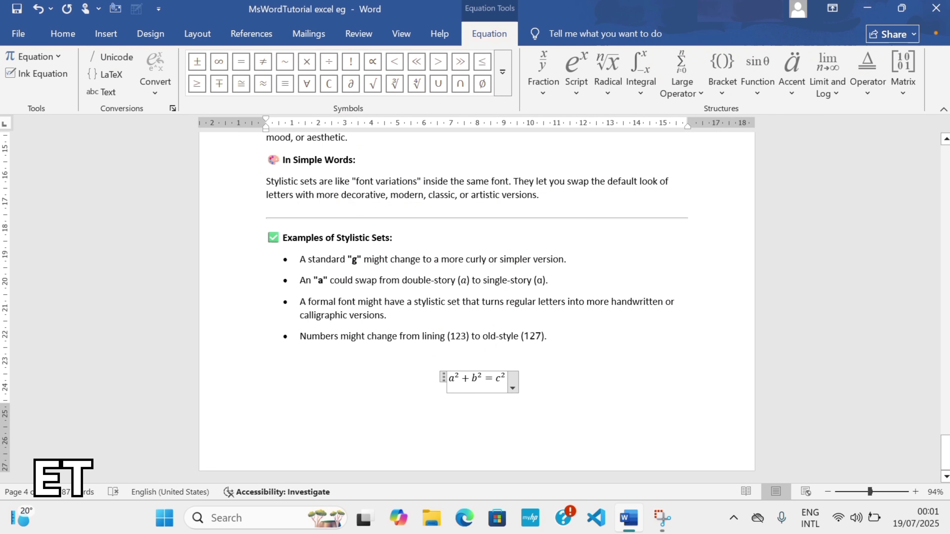
pyautogui.hotkey('ctrl', 'z')
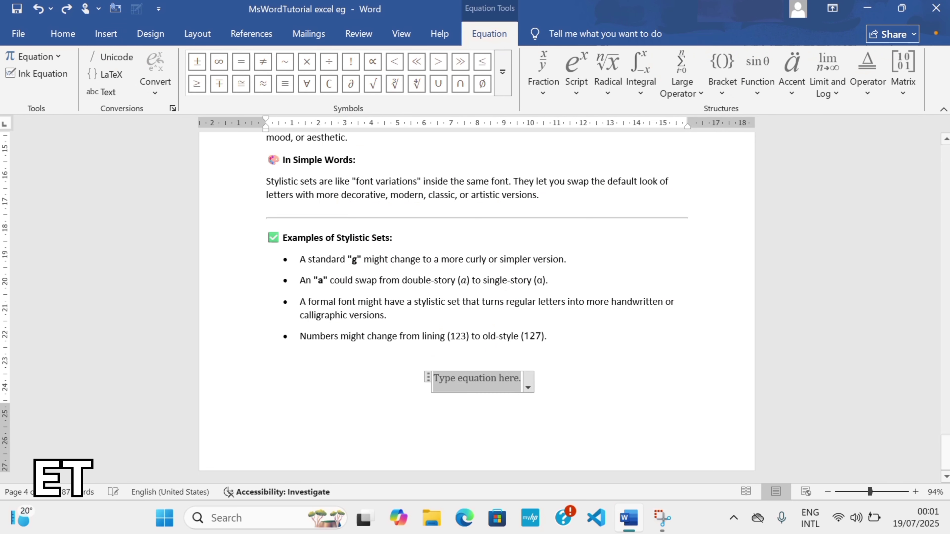
pyautogui.hotkey('ctrl', 'z')
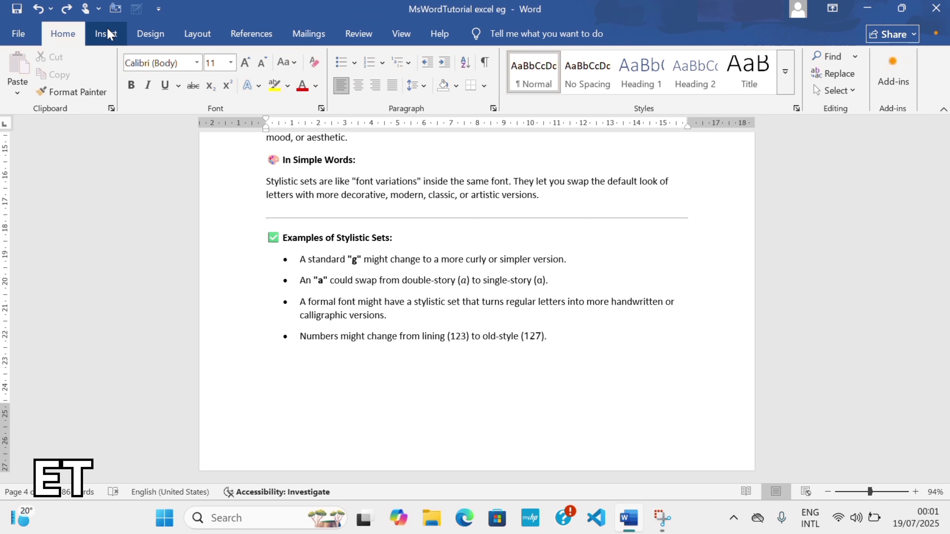
# Step: Insert the copyright (©), euro (€) and less-than-or-equal (≤) symbols on the blank line at the end of page 4
pyautogui.click(106, 33)
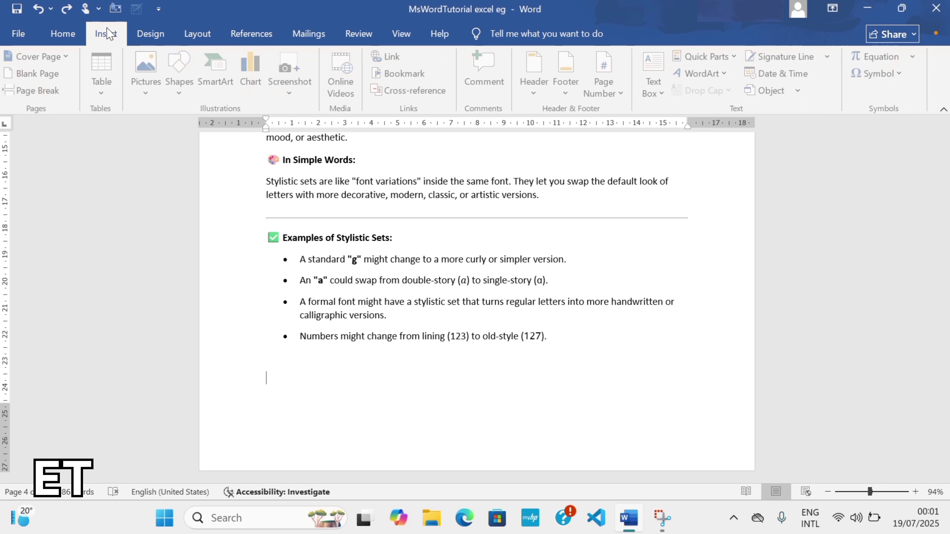
pyautogui.click(905, 75)
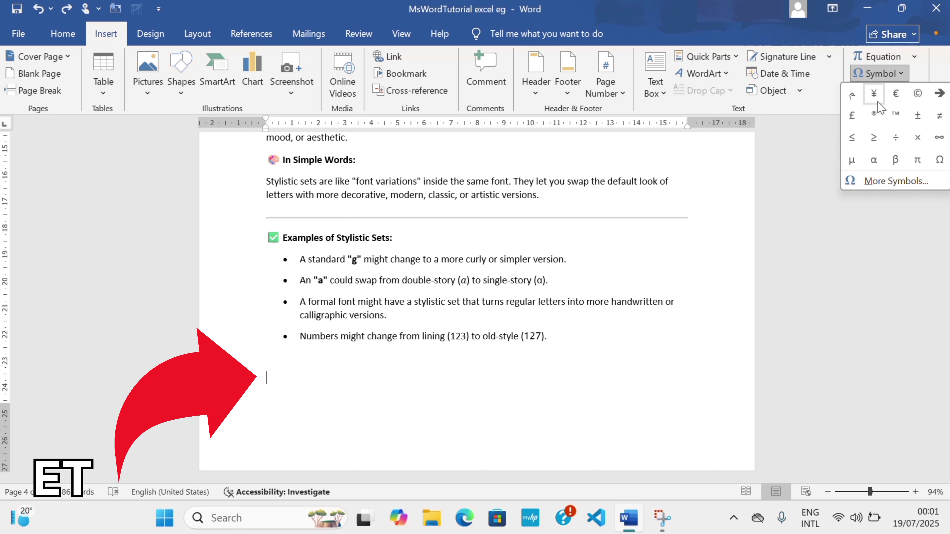
pyautogui.click(916, 94)
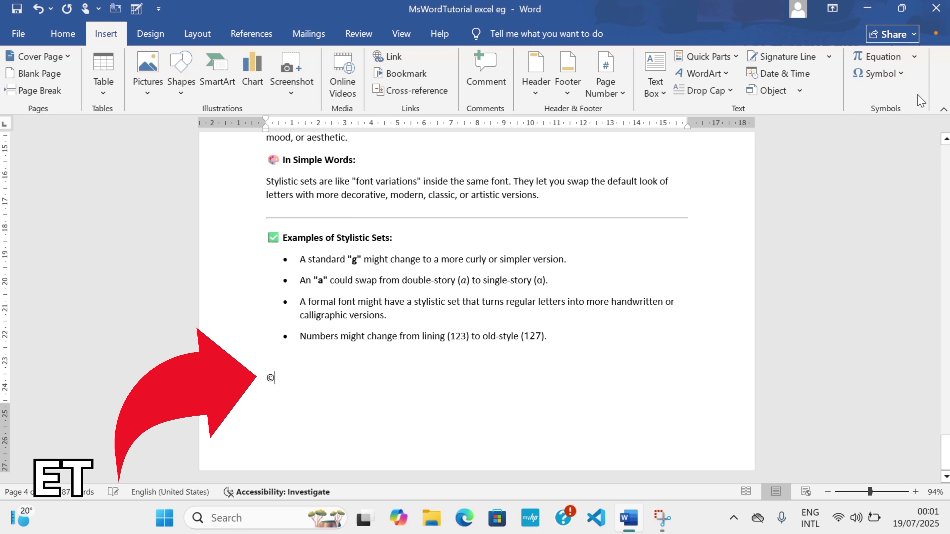
pyautogui.click(902, 75)
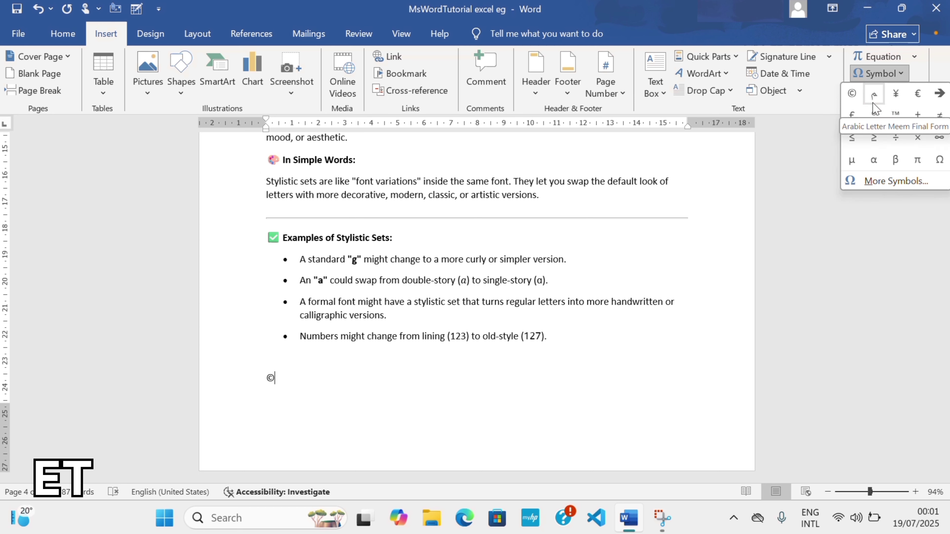
pyautogui.click(918, 94)
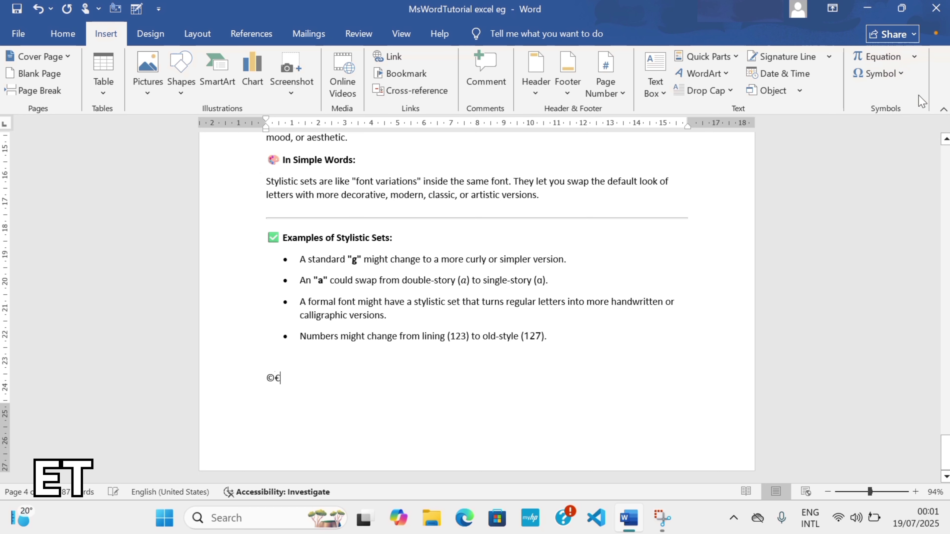
pyautogui.click(904, 77)
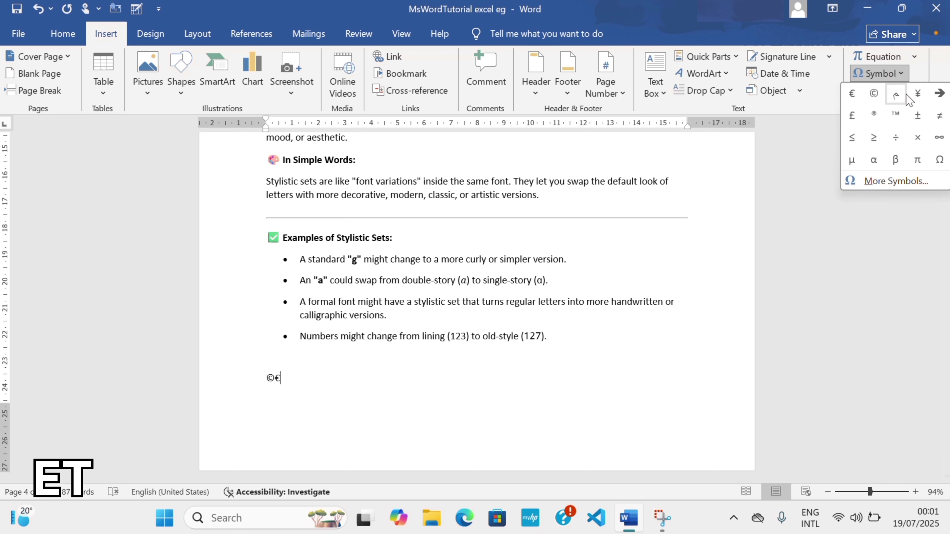
pyautogui.click(852, 138)
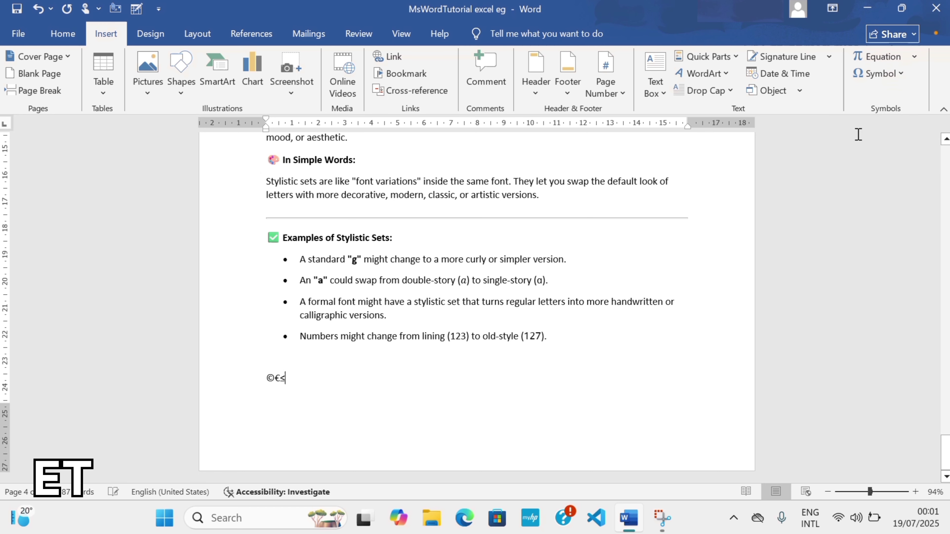
# Step: Insert the Modifier Letter Extra-Low Tone Bar symbol twice after ≤, using the Spacing Modifier Letters subset of the full symbol set
pyautogui.click(898, 78)
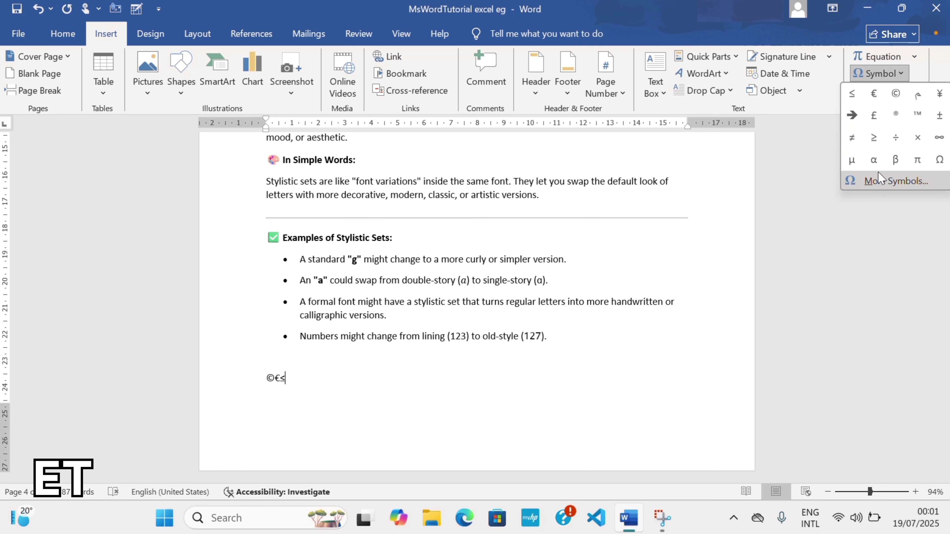
pyautogui.click(889, 184)
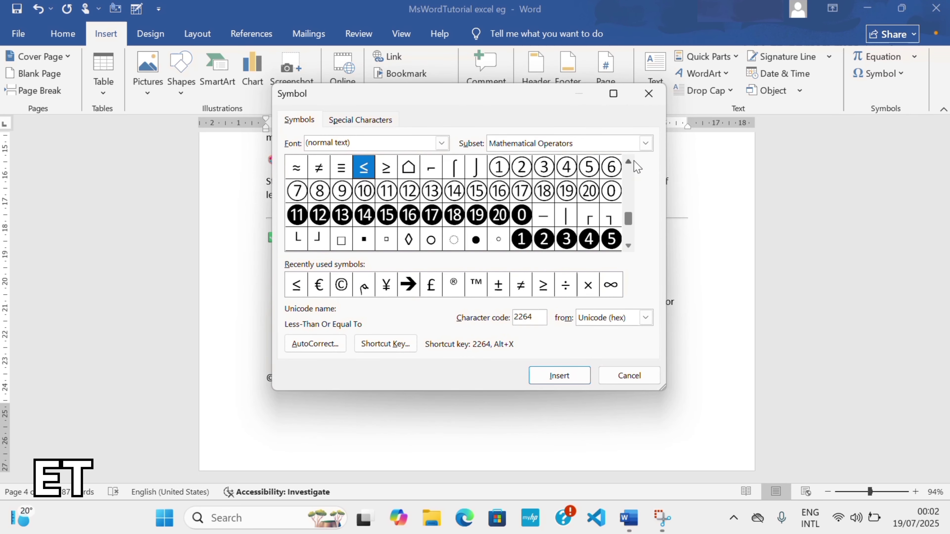
pyautogui.moveTo(629, 219); pyautogui.dragTo(628, 177)
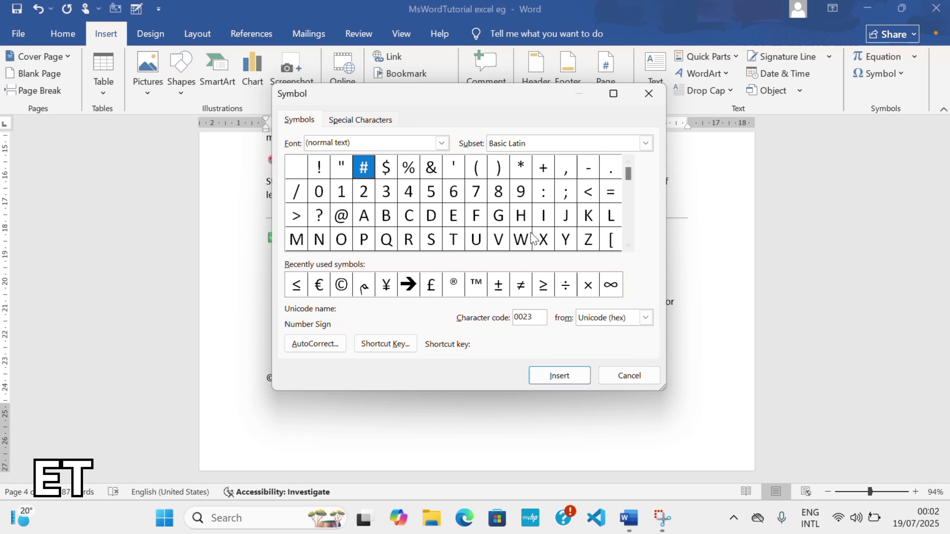
pyautogui.click(646, 143)
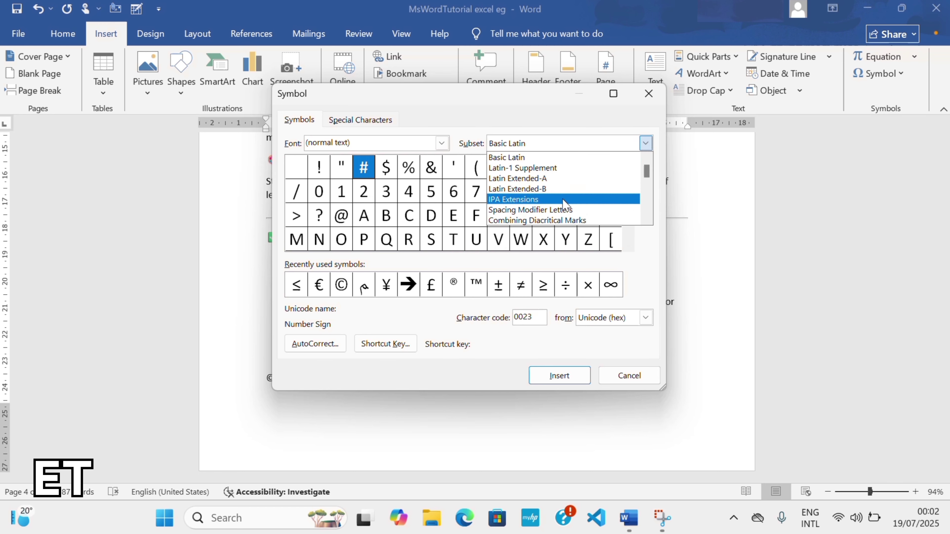
pyautogui.click(569, 221)
pyautogui.click(409, 168)
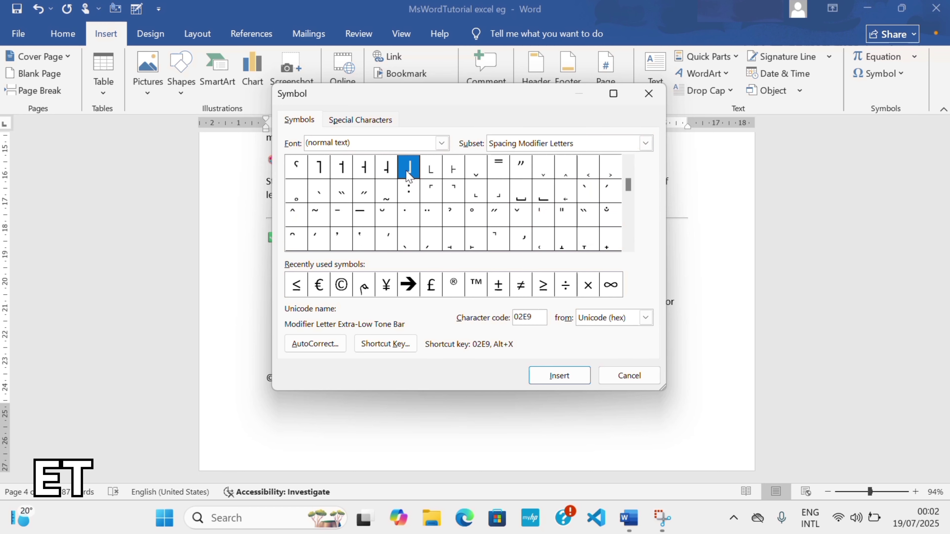
pyautogui.click(560, 376)
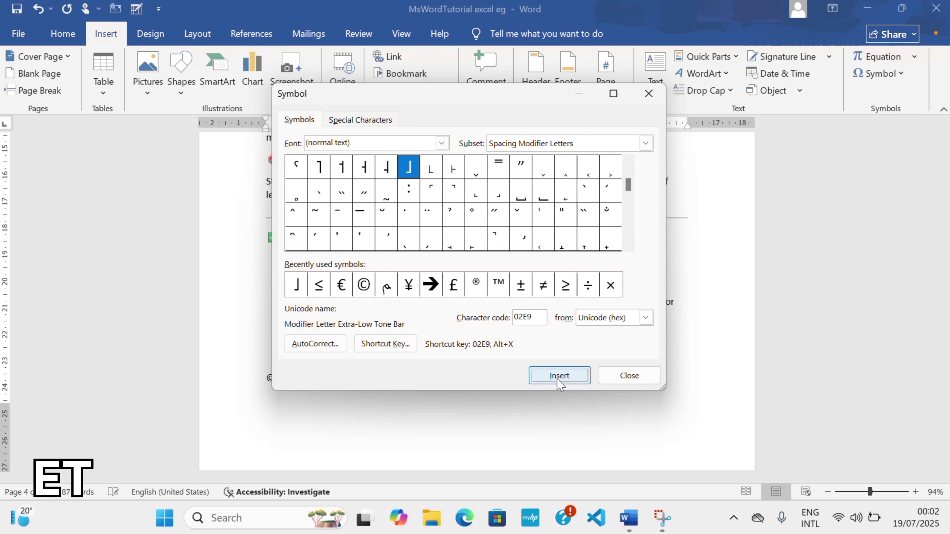
pyautogui.click(629, 376)
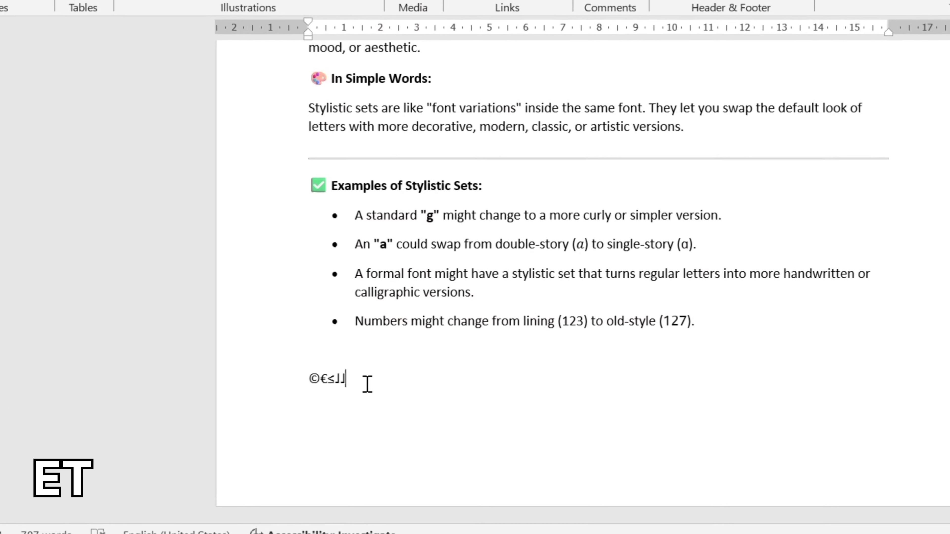
# Step: Select all the inserted symbols on the last line of page 4
pyautogui.moveTo(301, 381); pyautogui.dragTo(235, 378)
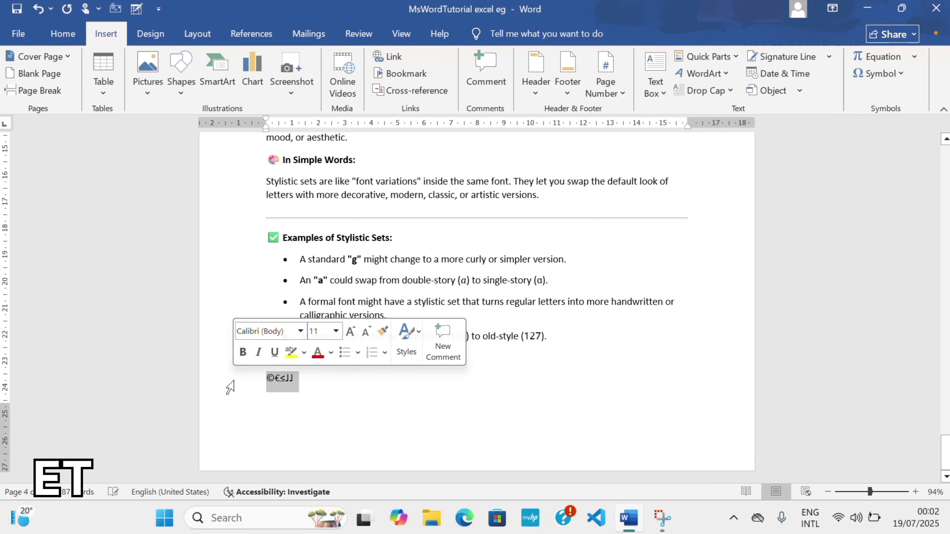